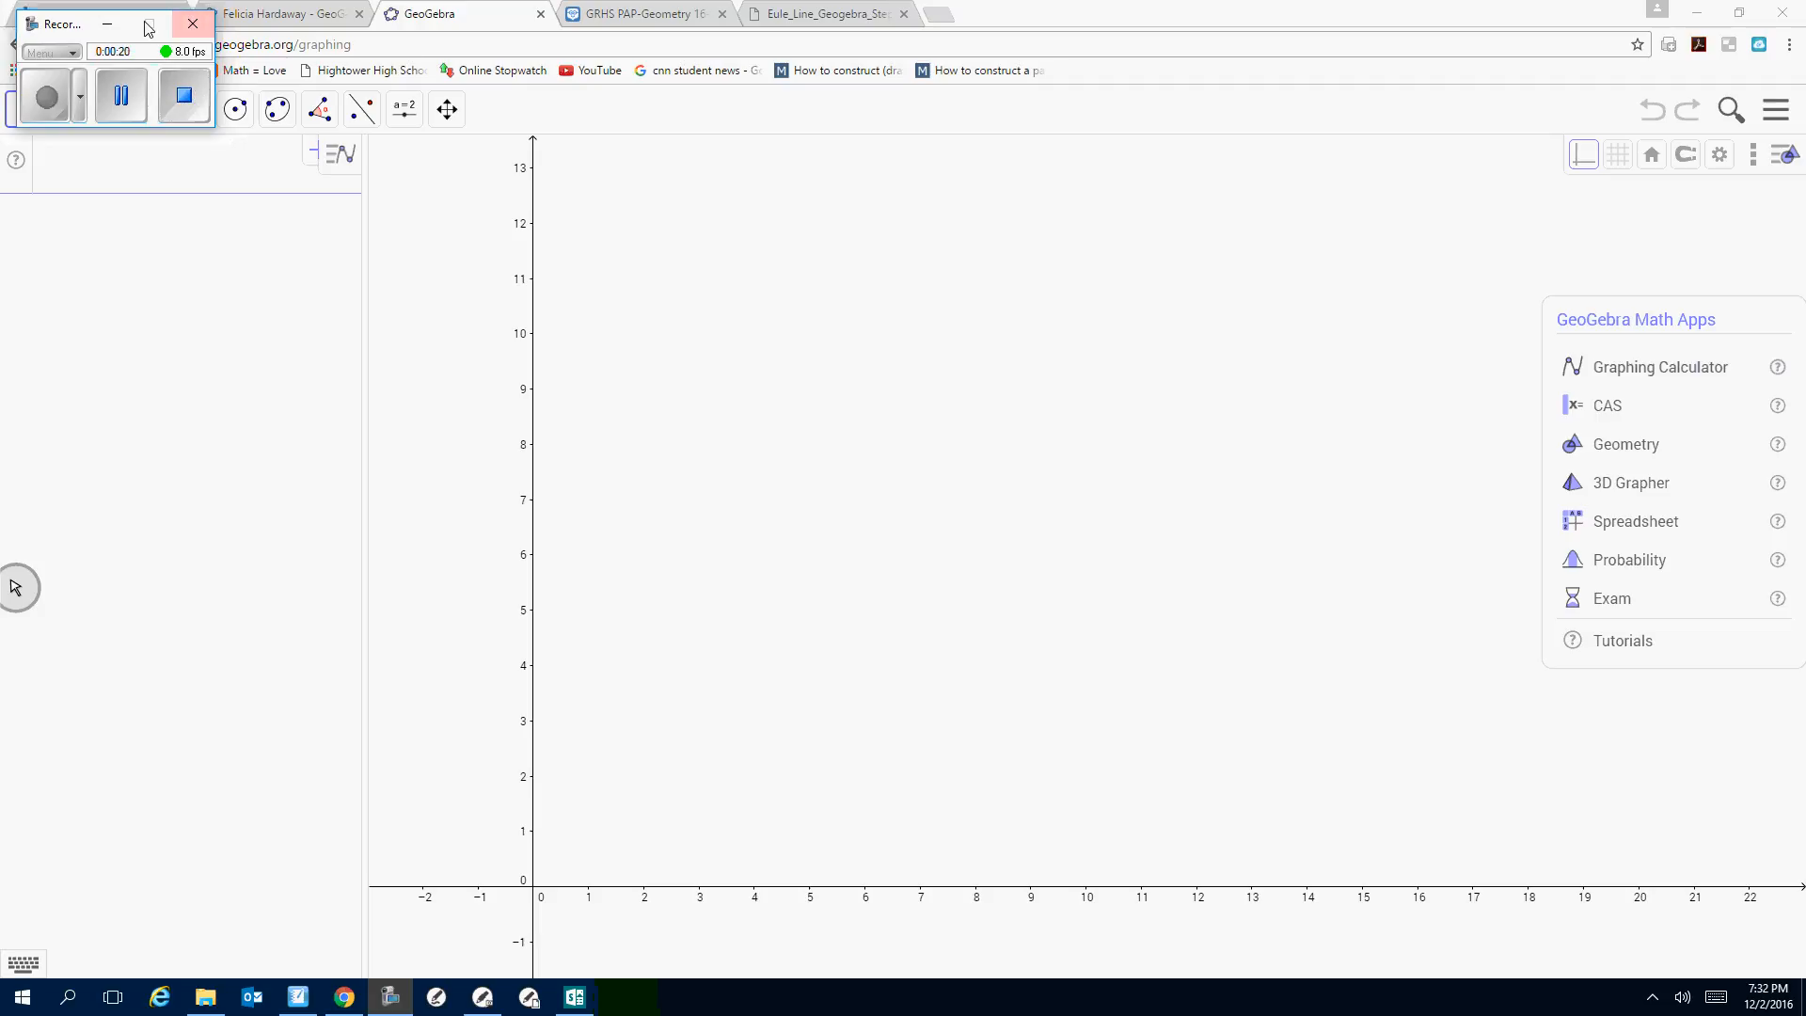
Step: Start a new blank construction and hide the coordinate axes in the graphics view
{"action": "left_click", "coordinate": [109, 25]}
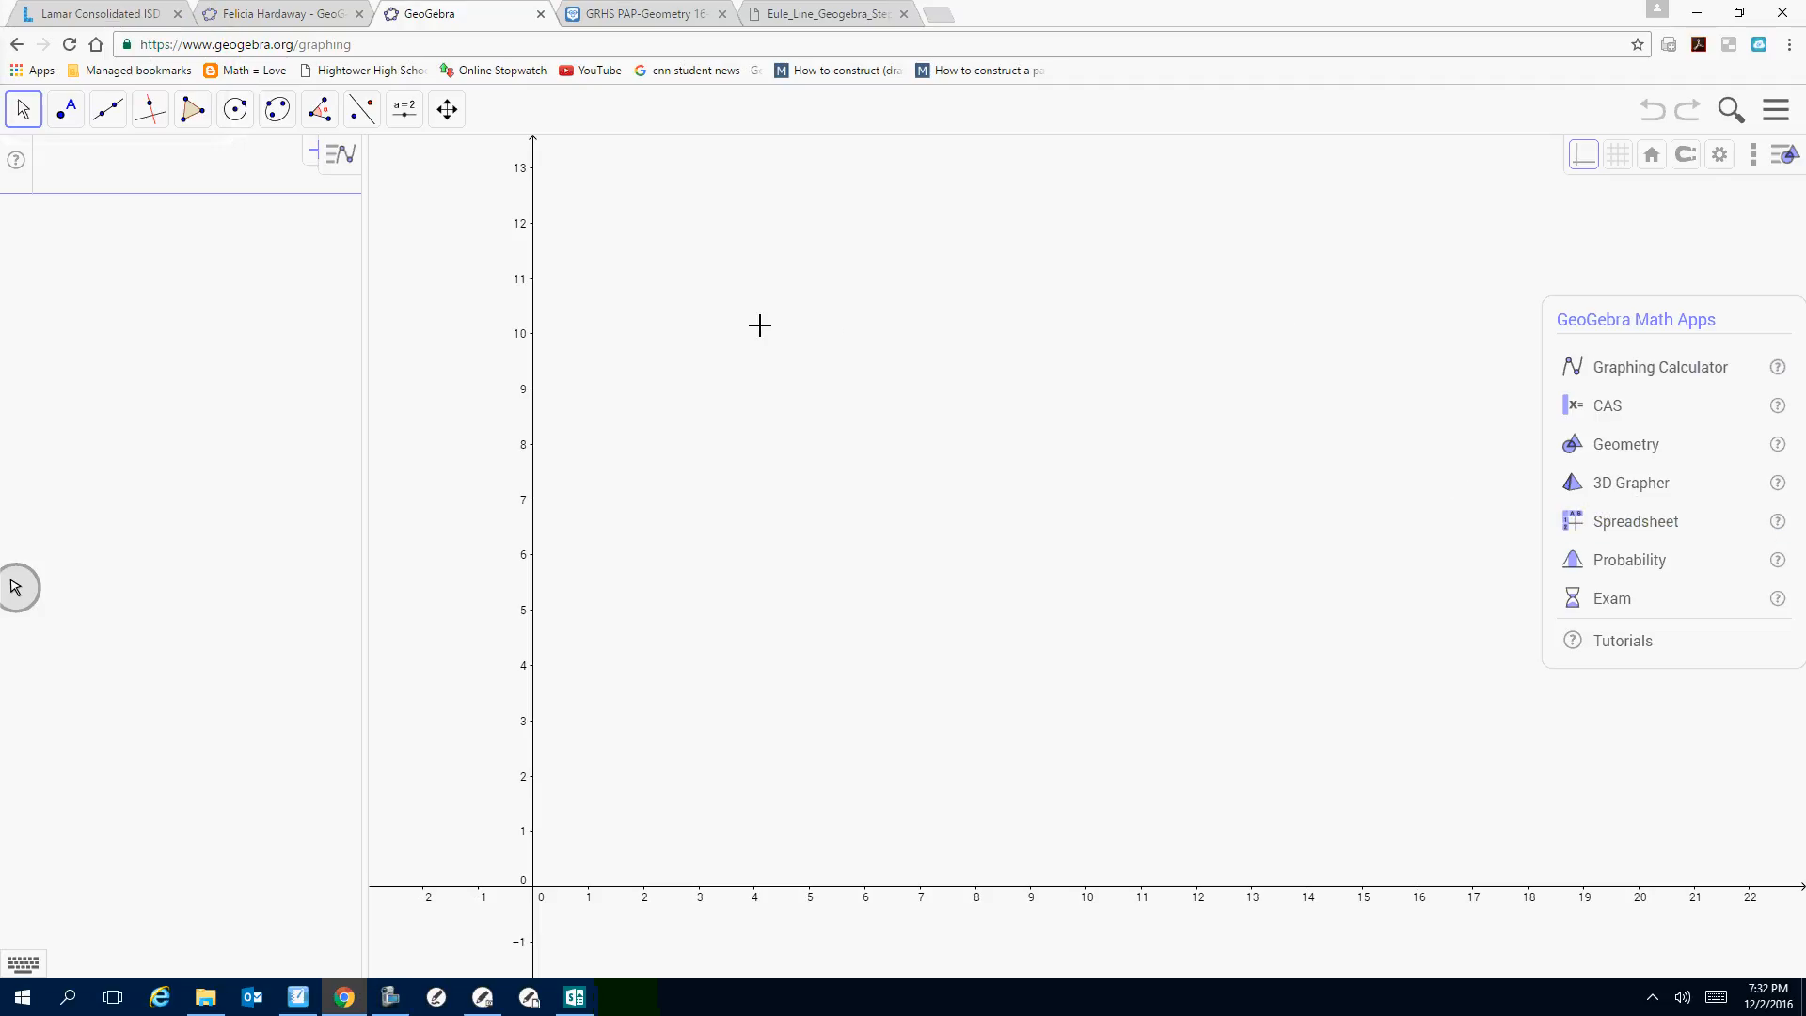
{"action": "left_click", "coordinate": [1776, 110]}
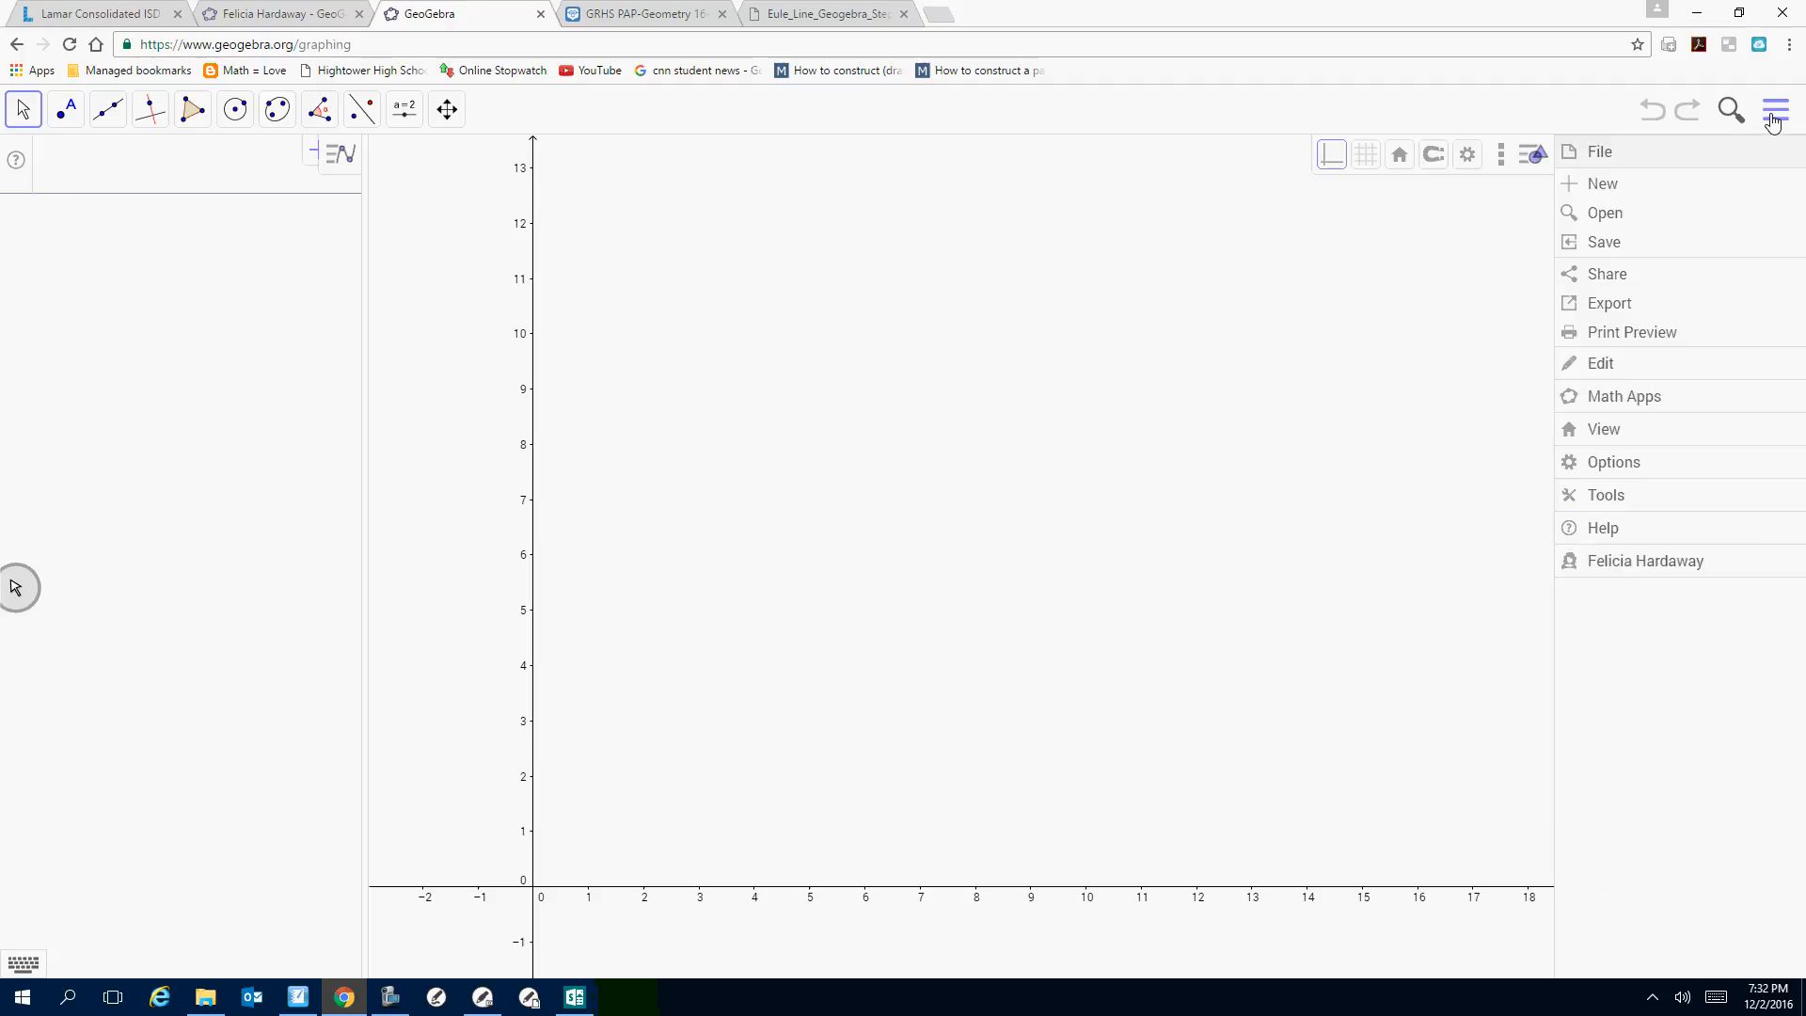
{"action": "left_click", "coordinate": [1605, 183]}
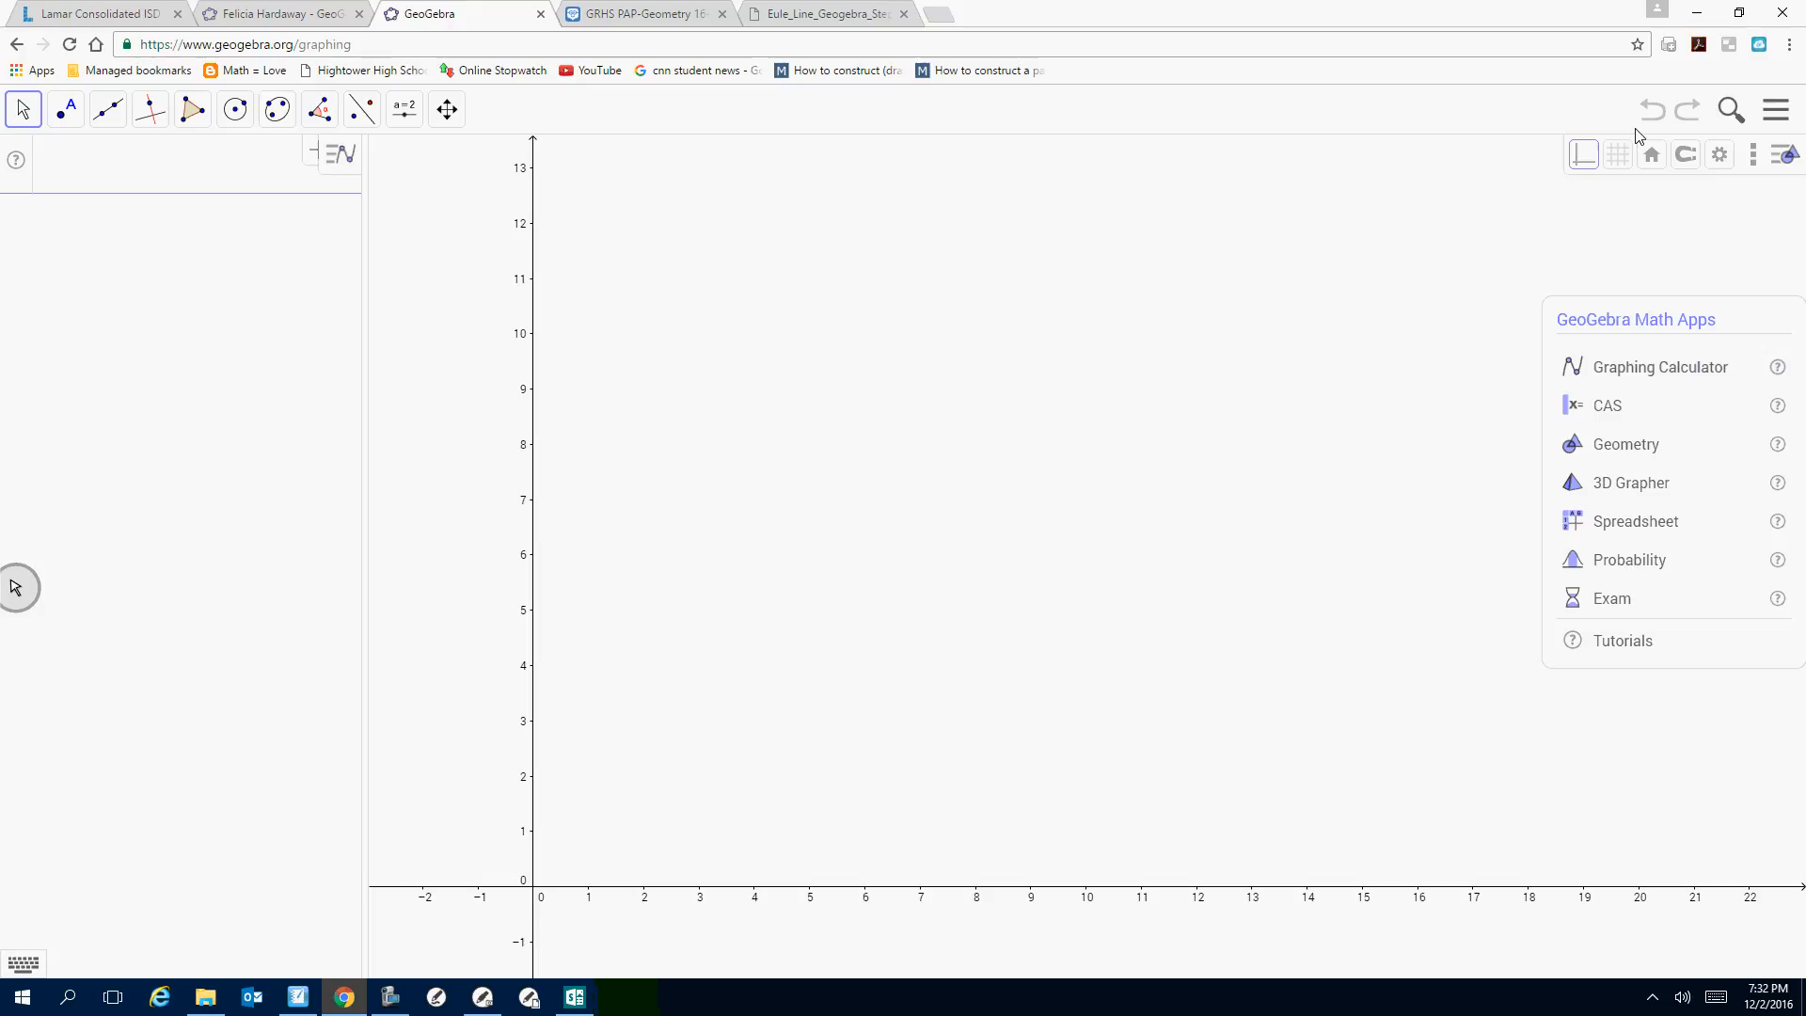
{"action": "left_click", "coordinate": [1583, 154]}
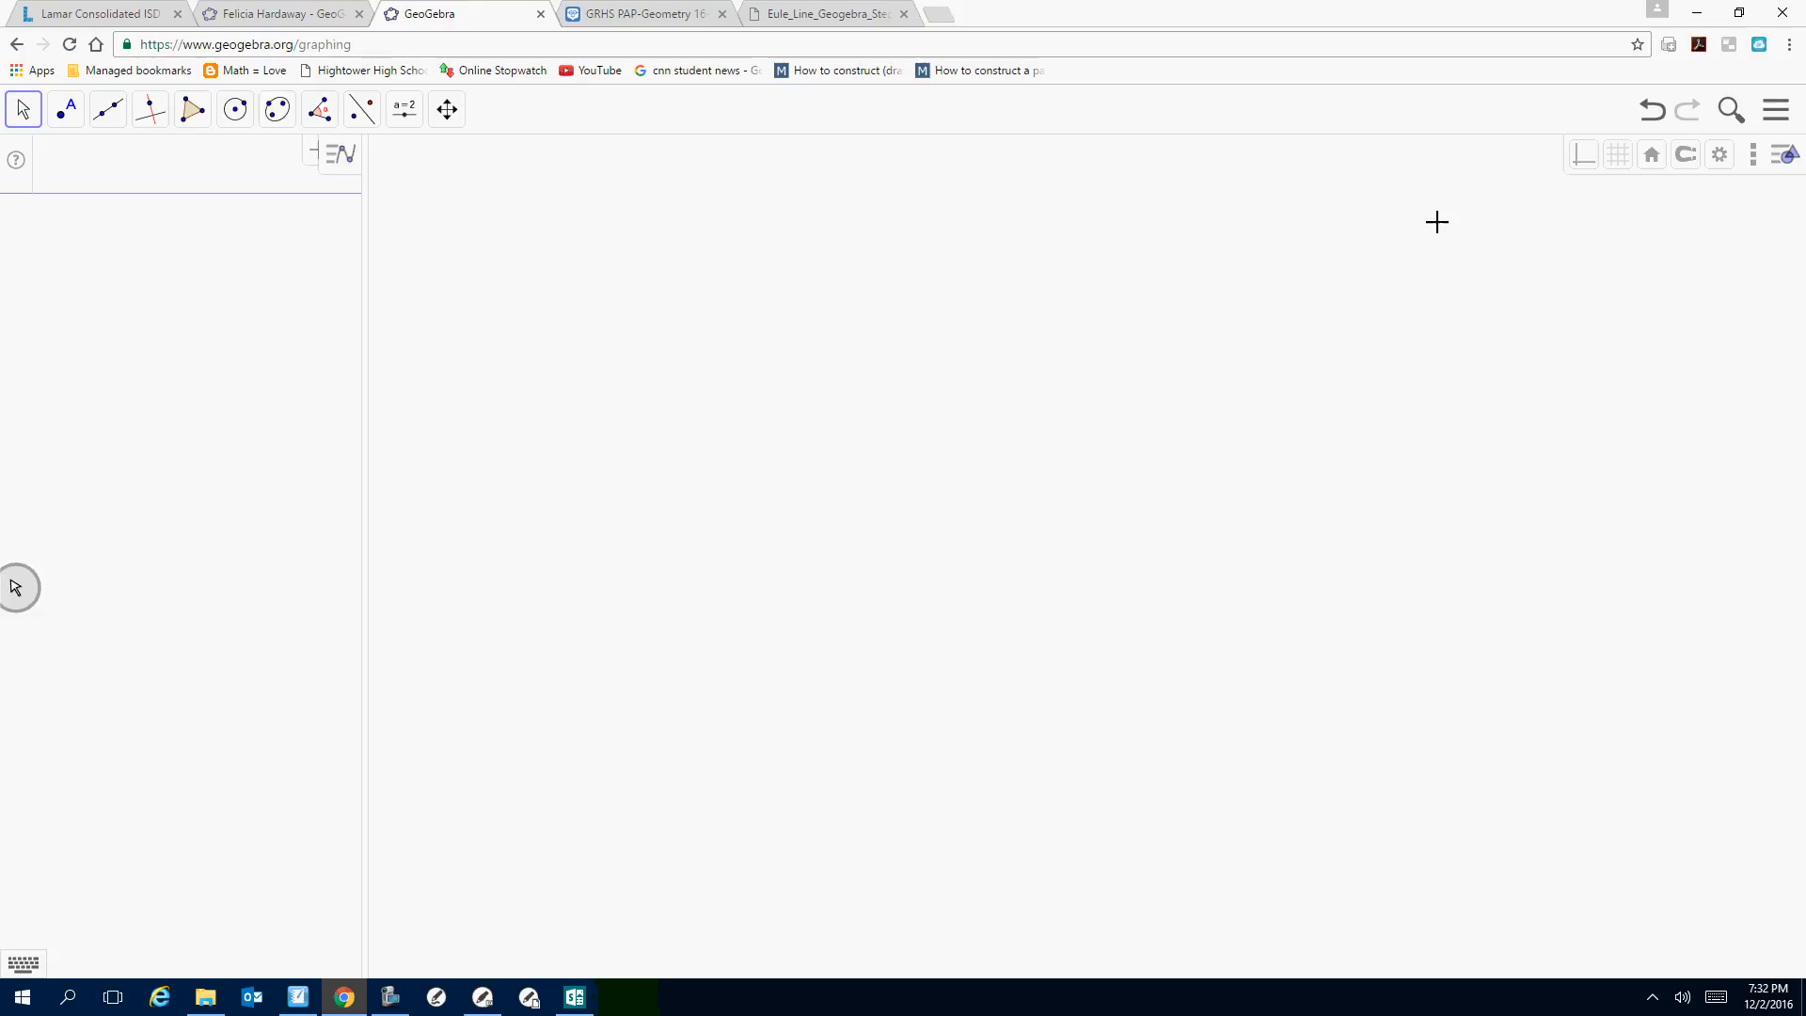
Step: Switch to the Edmodo group and open "Eule Line Geogebra Step or Manuel.pdf" from the Geom Projects 16-17 folder
{"action": "left_click", "coordinate": [670, 20]}
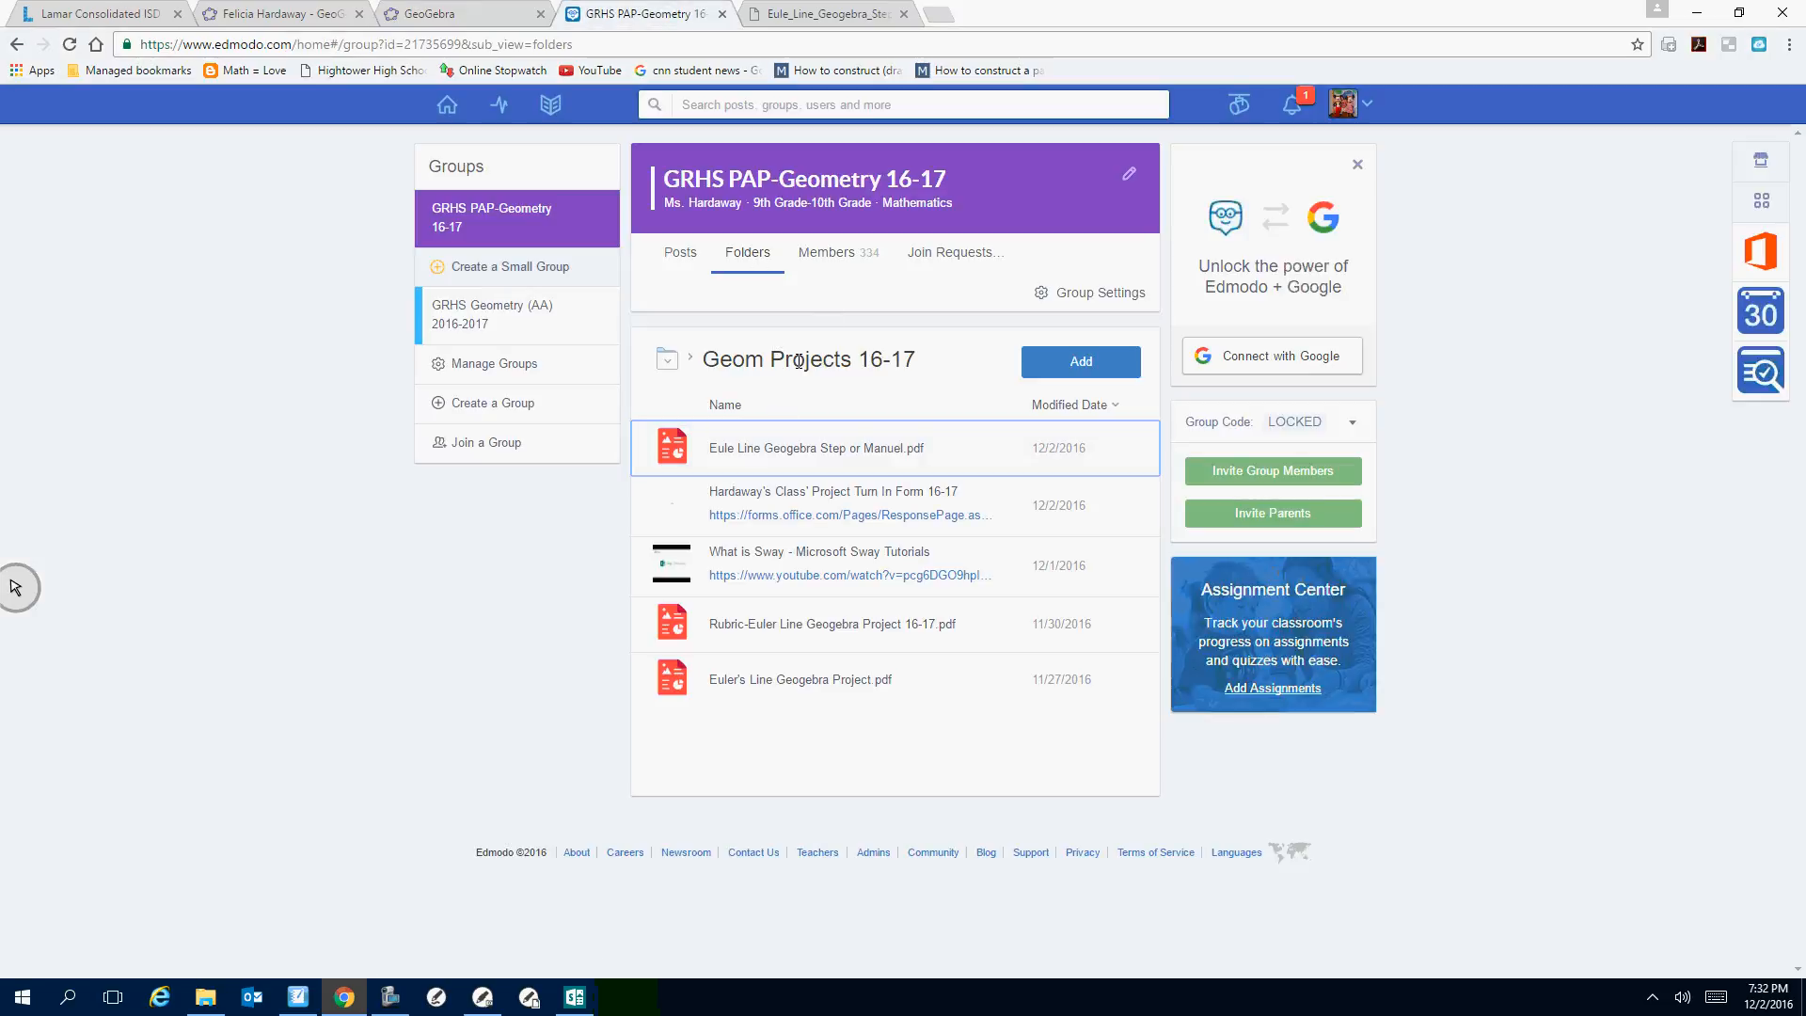
{"action": "left_click", "coordinate": [668, 359]}
{"action": "left_click", "coordinate": [687, 396]}
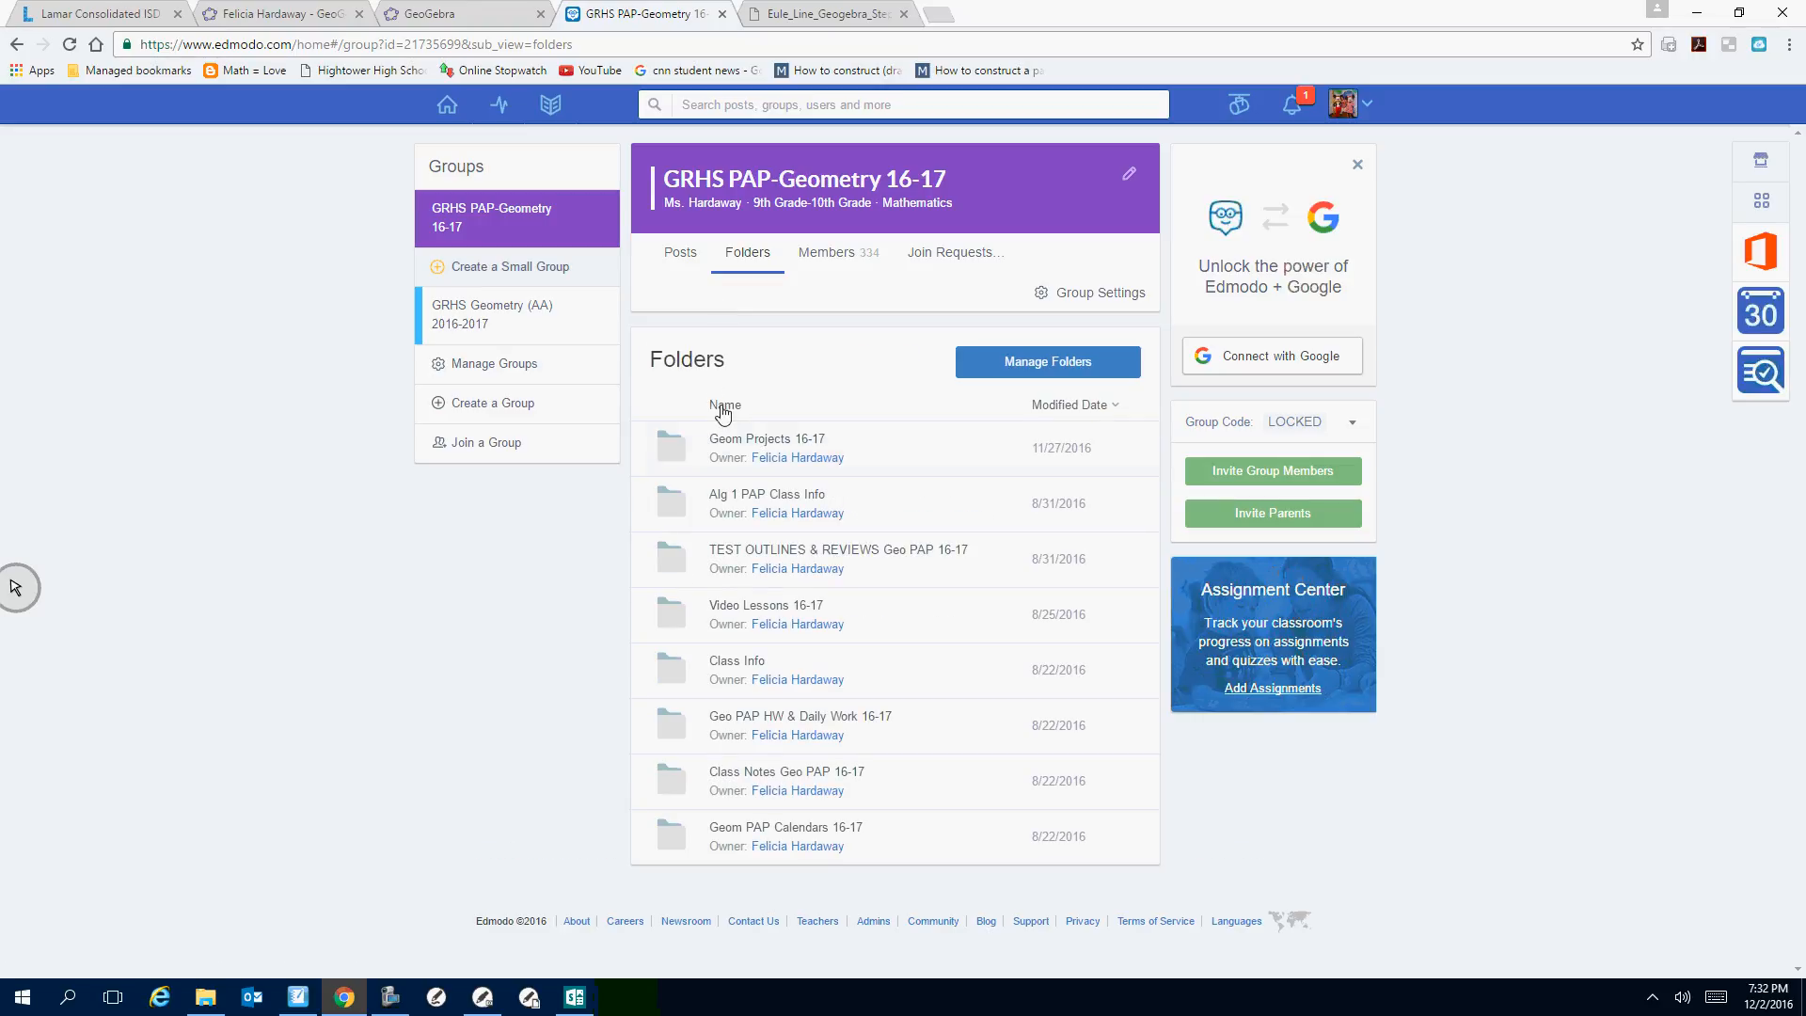
{"action": "left_click", "coordinate": [752, 438]}
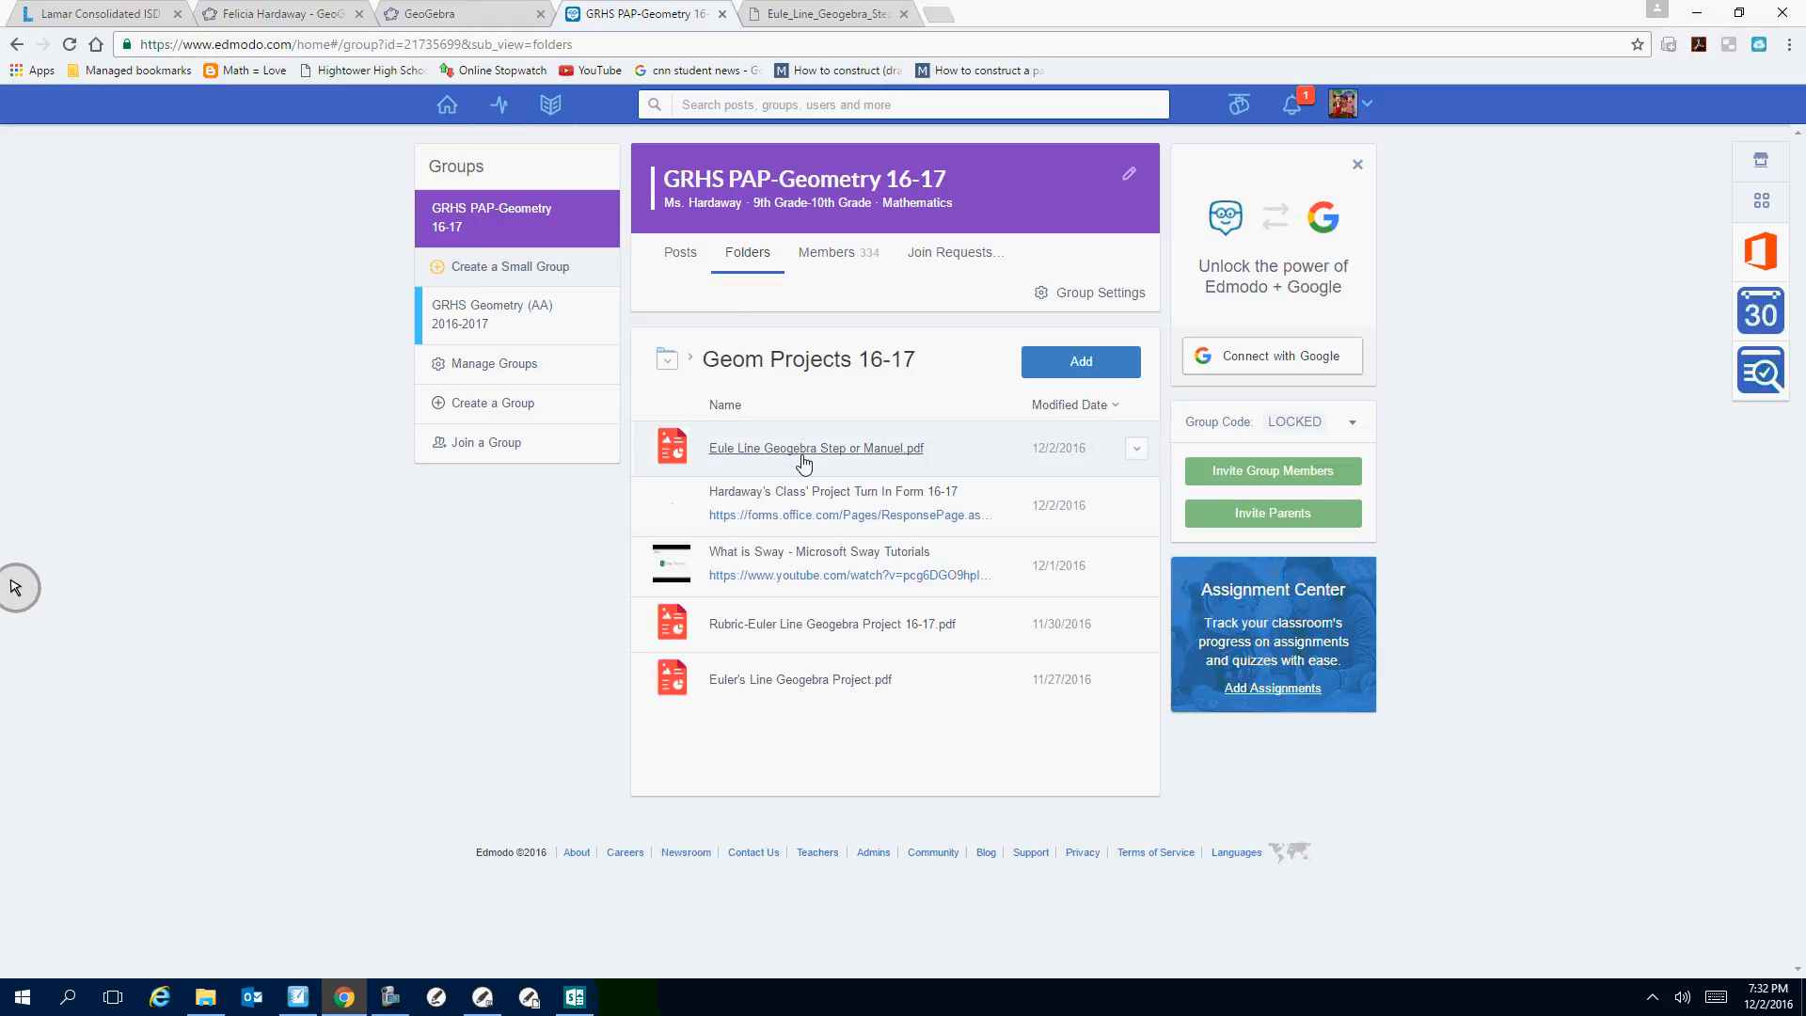
{"action": "left_click", "coordinate": [783, 450]}
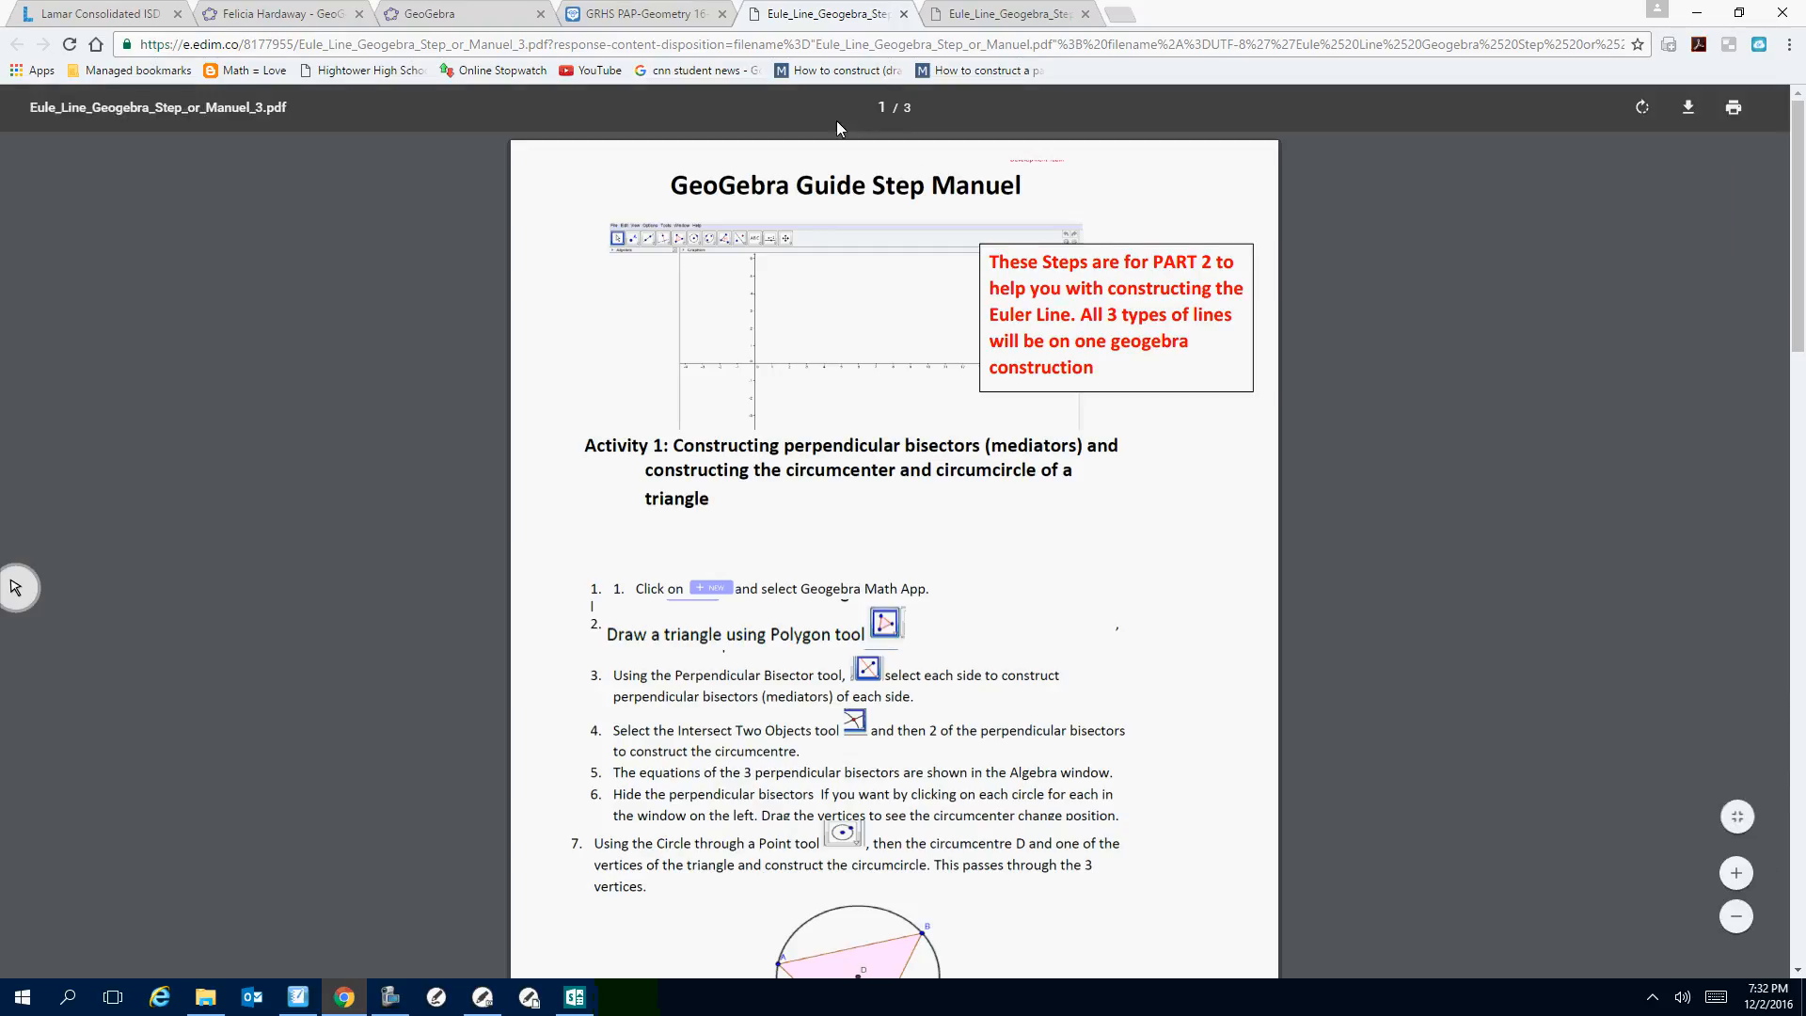
Step: Switch back to GeoGebra and draw a triangle with vertices at about A (2.5, 6), B (7.7, 12.6) and C (14.4, 3.7)
{"action": "left_click", "coordinate": [420, 22]}
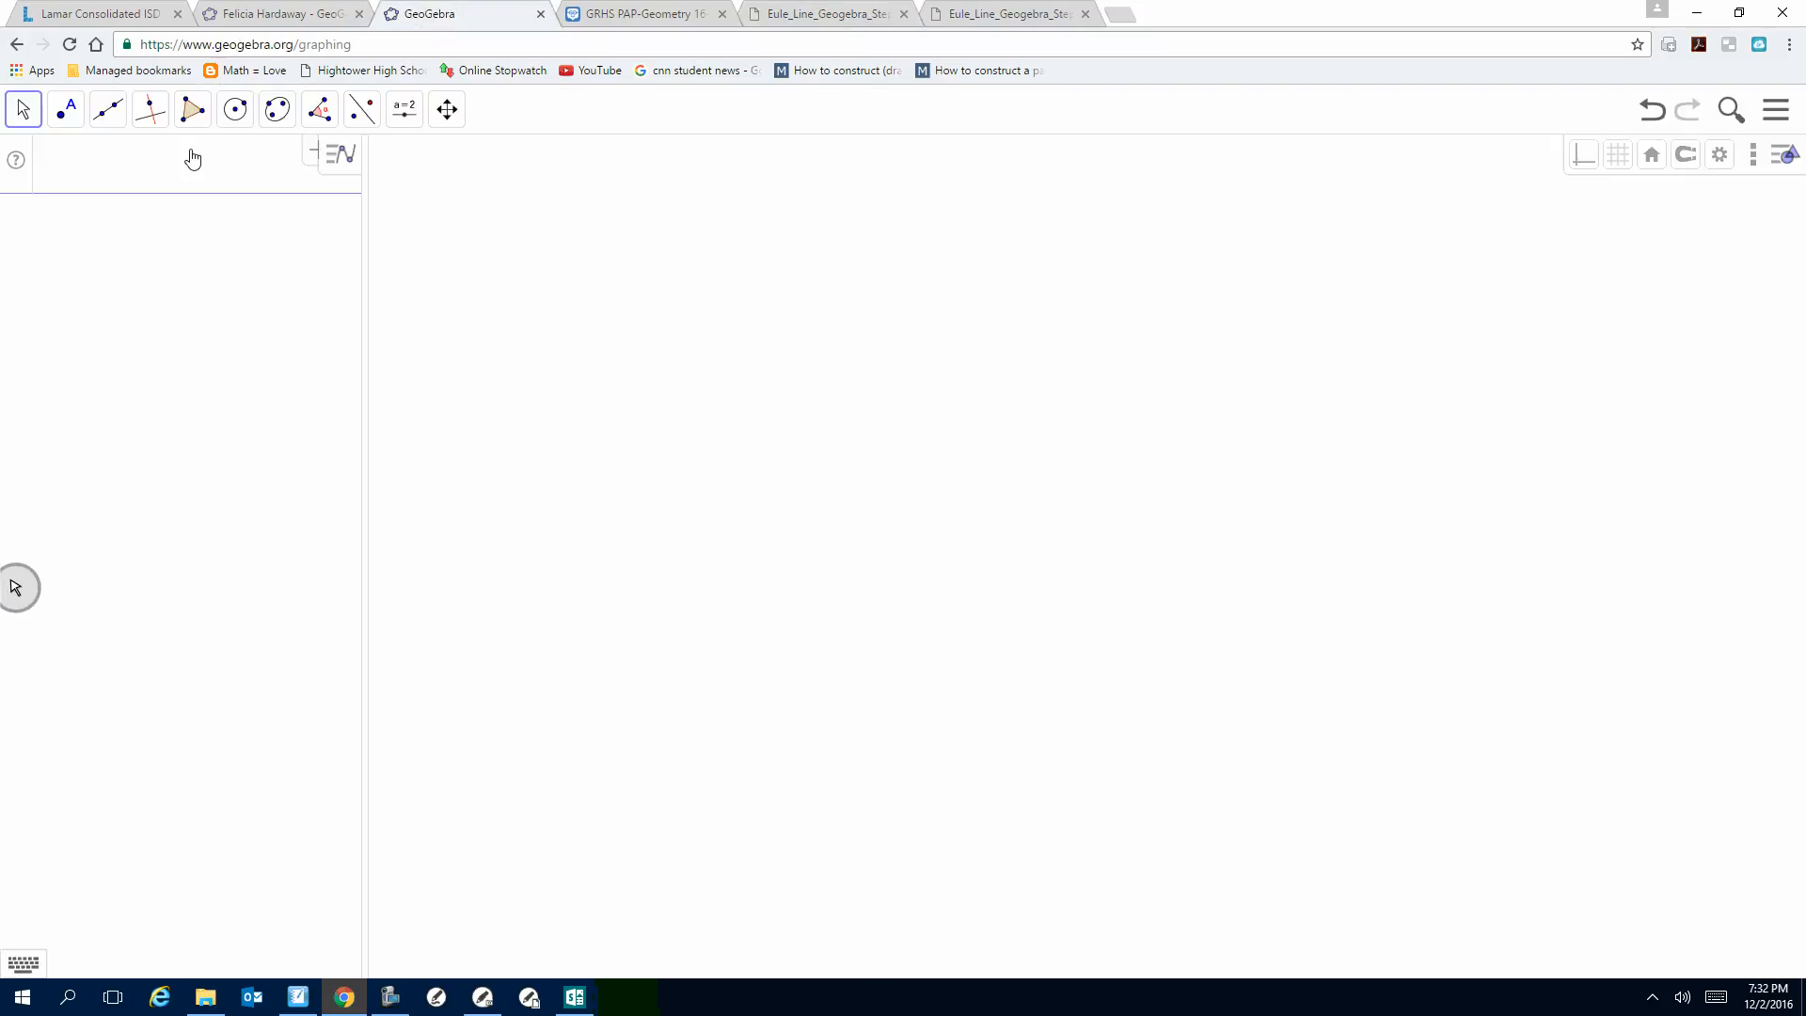
{"action": "left_click", "coordinate": [192, 110]}
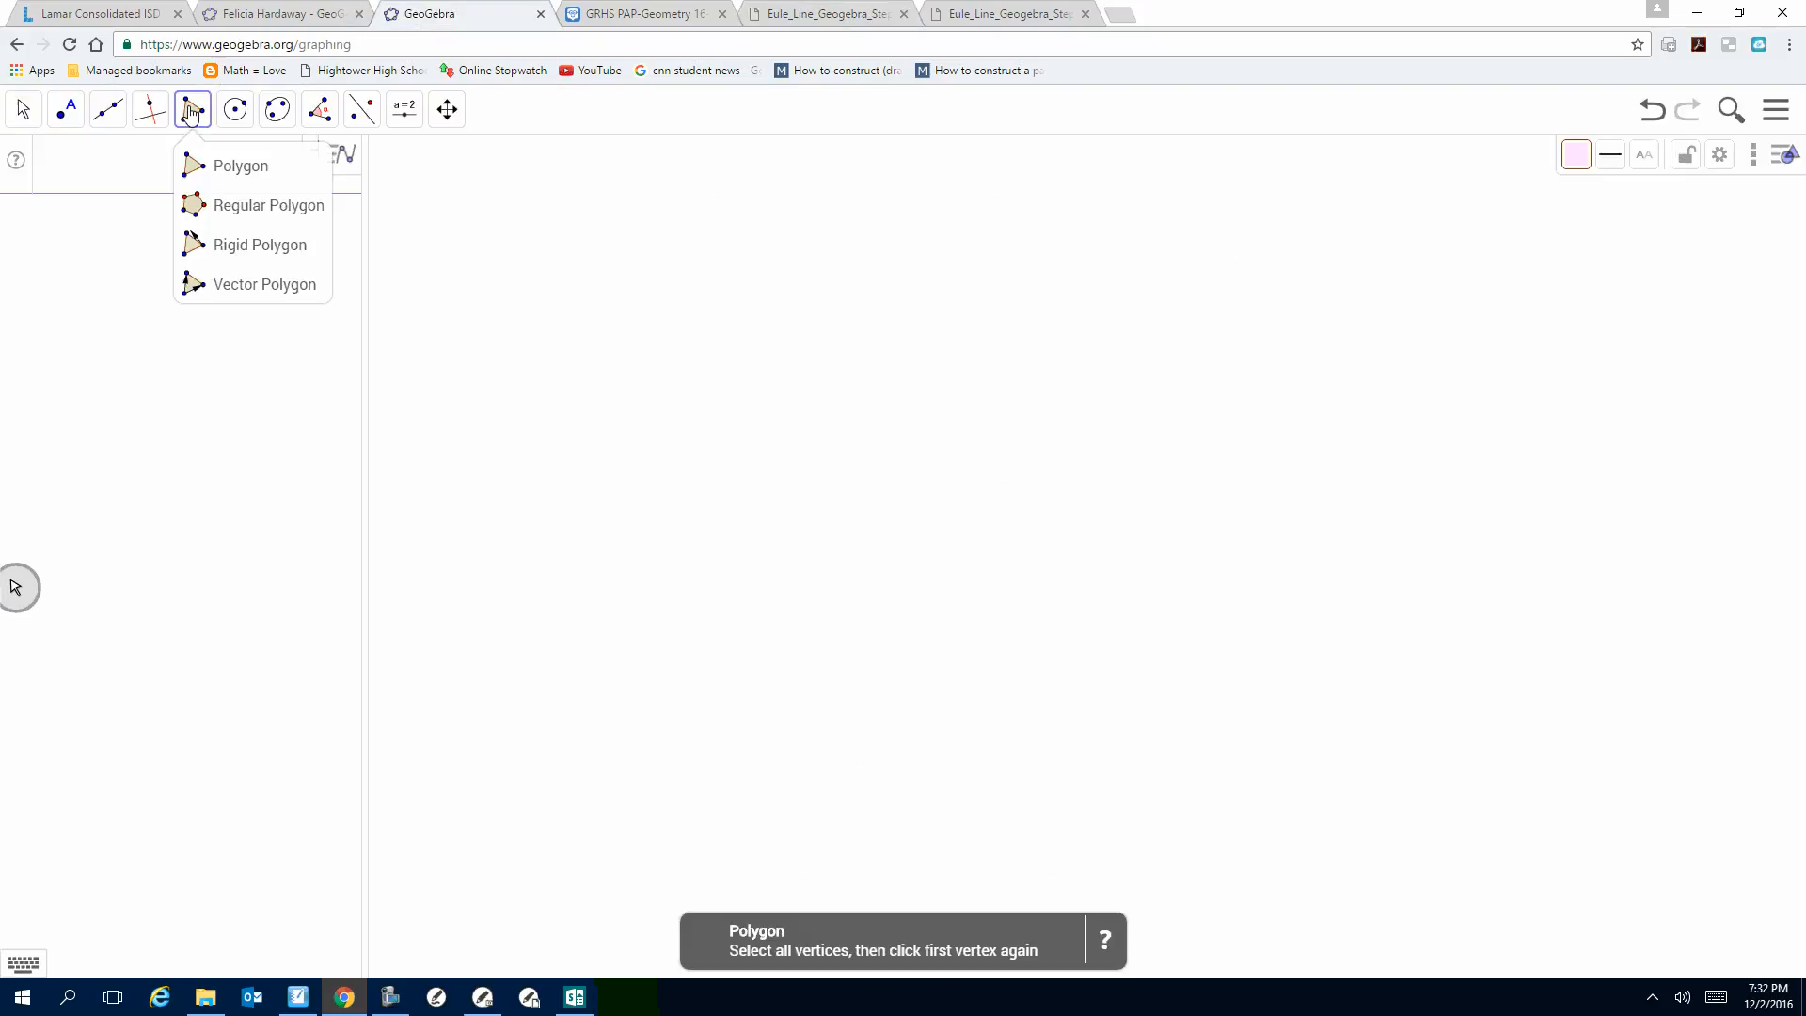
{"action": "left_click", "coordinate": [220, 170]}
{"action": "left_click", "coordinate": [669, 553]}
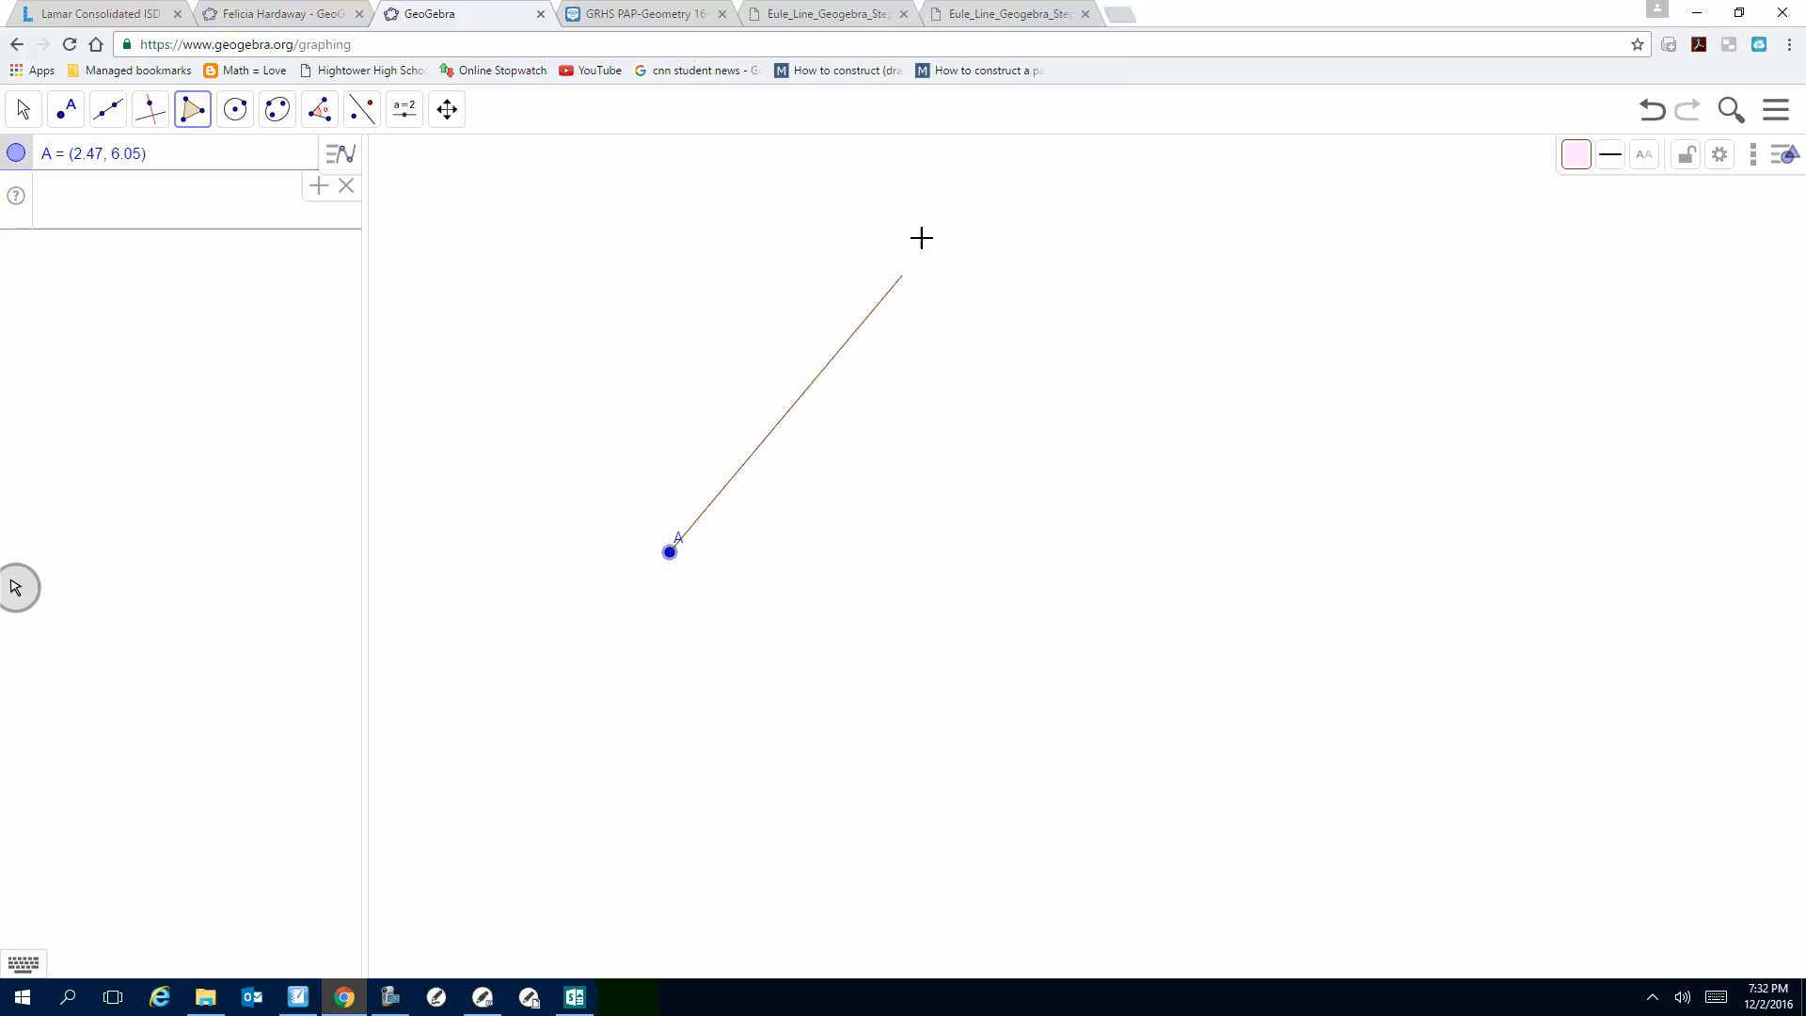
{"action": "left_click", "coordinate": [961, 194]}
{"action": "left_click", "coordinate": [1327, 680]}
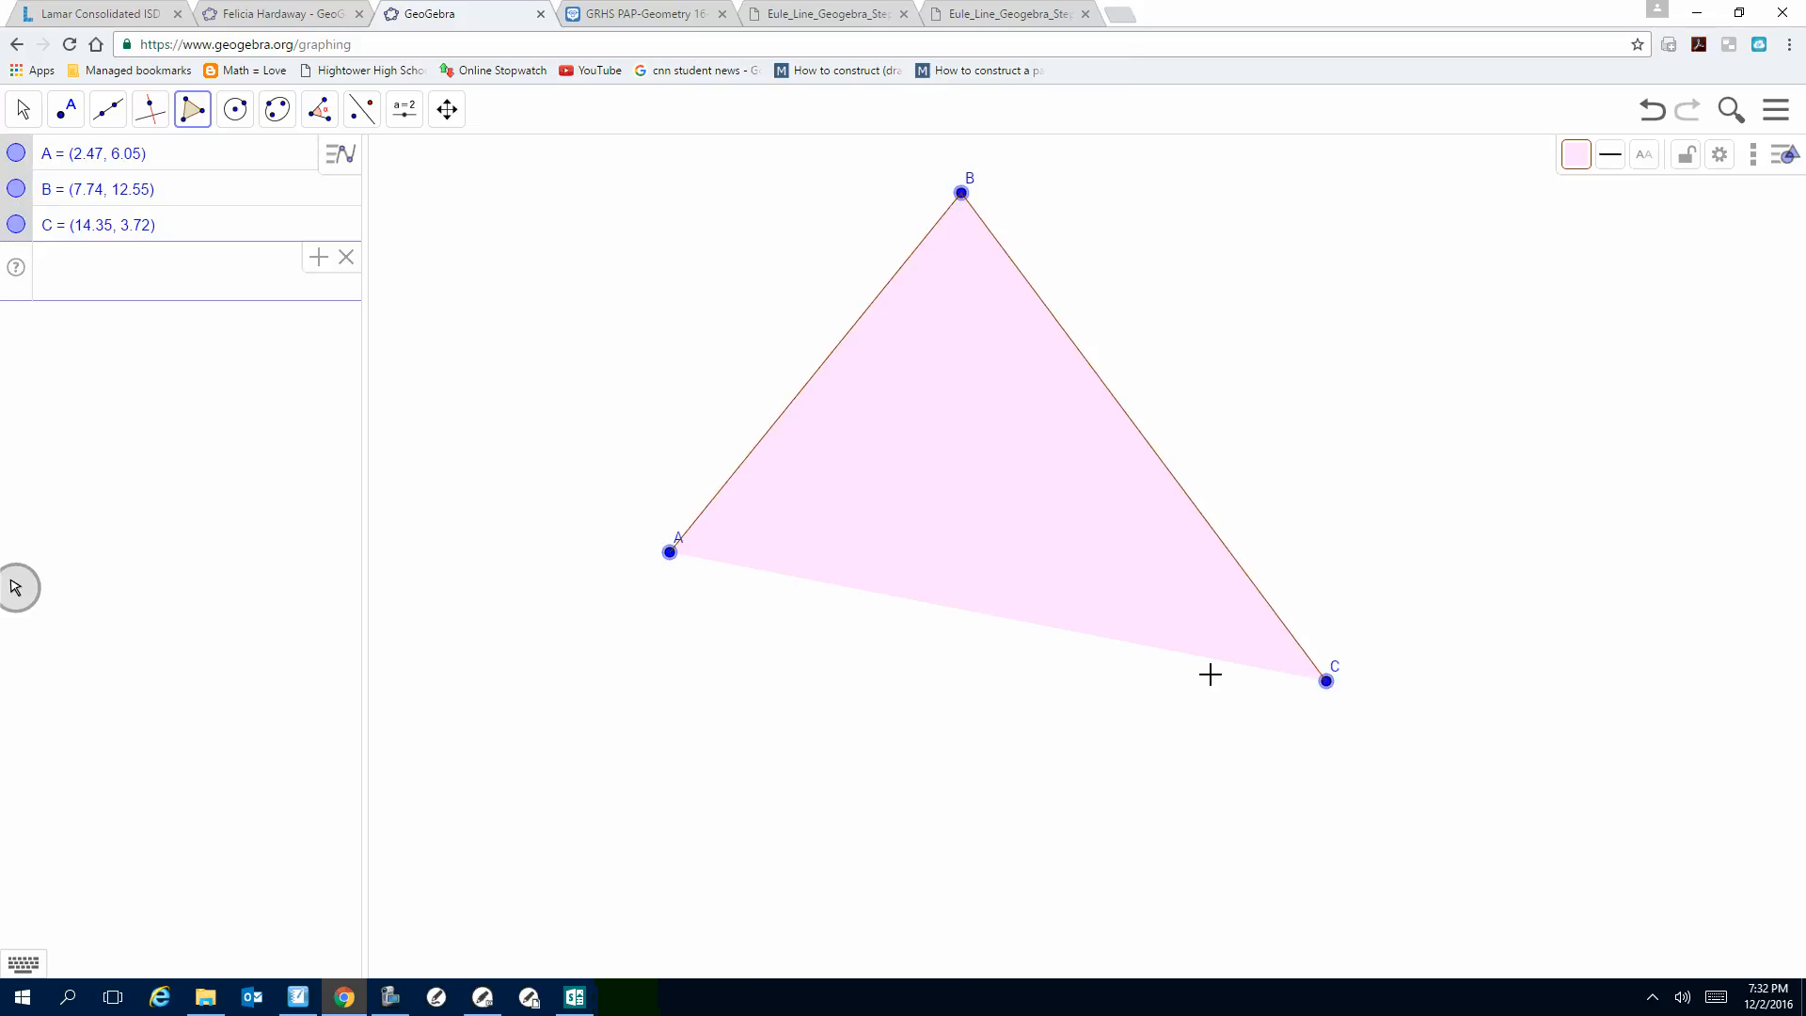
{"action": "left_click", "coordinate": [671, 553]}
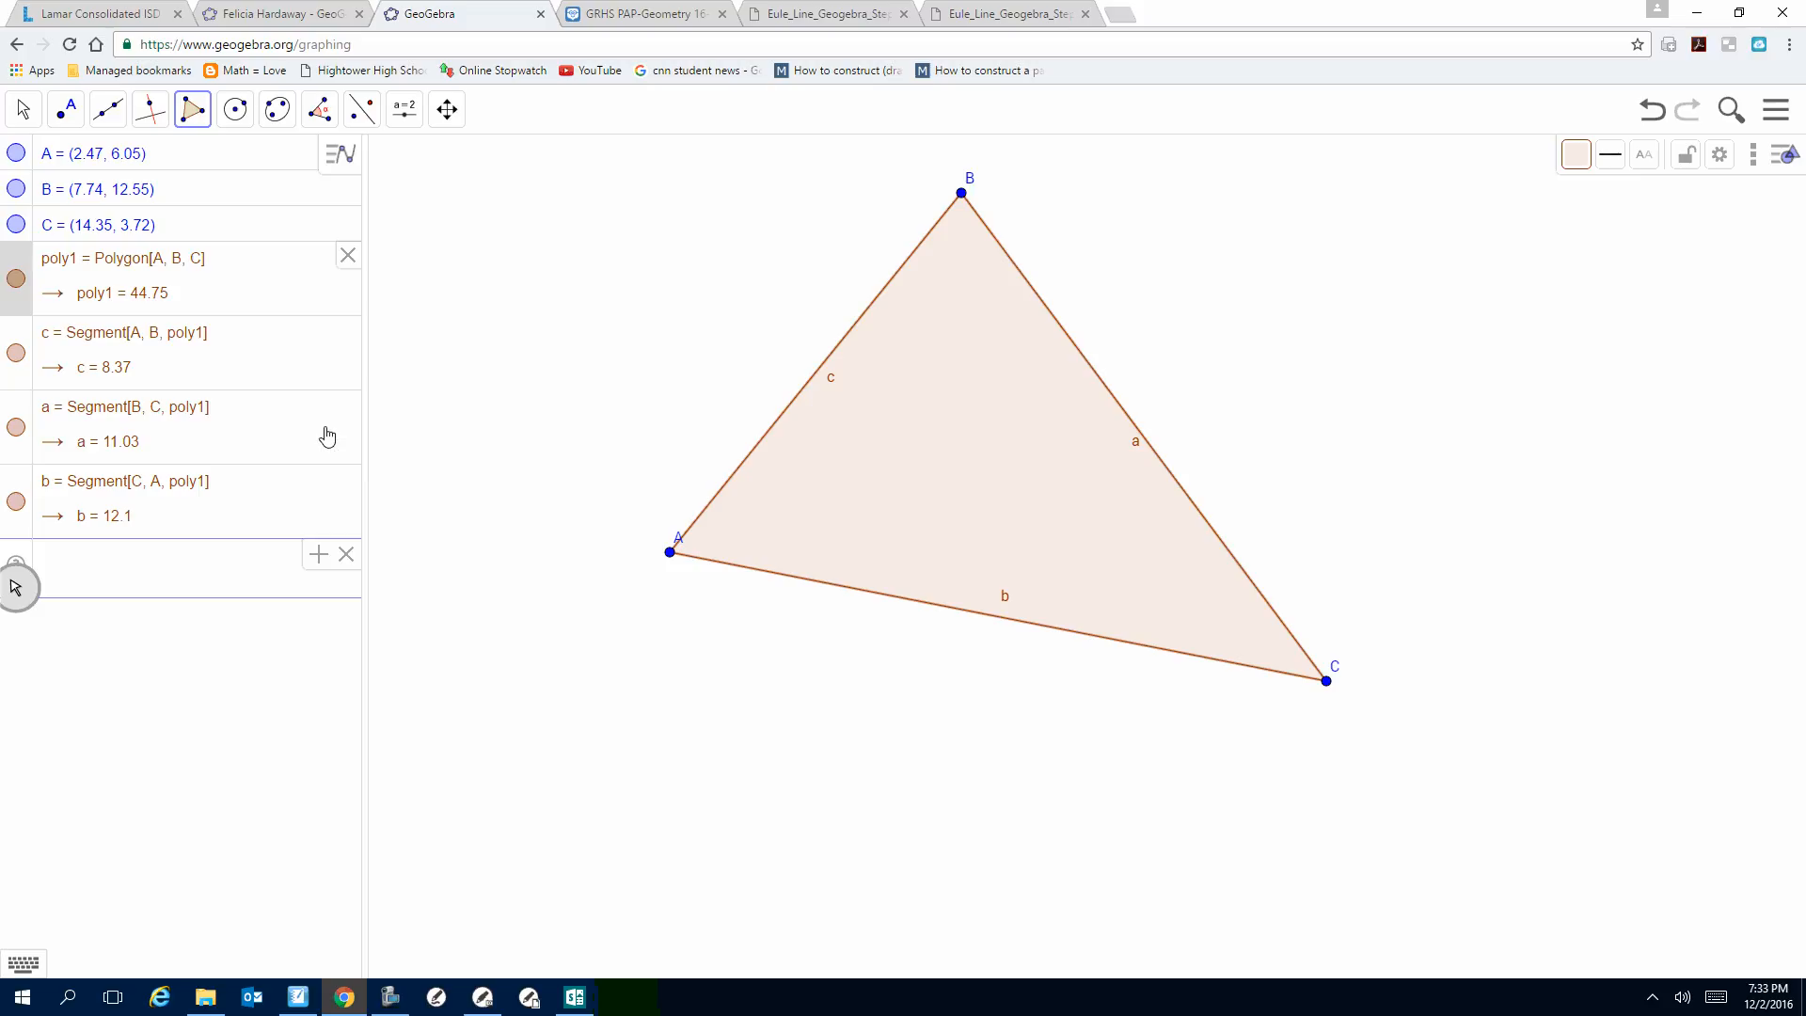
Step: Construct the perpendicular bisectors of the triangle's sides AC, BC and AB
{"action": "left_click", "coordinate": [152, 116]}
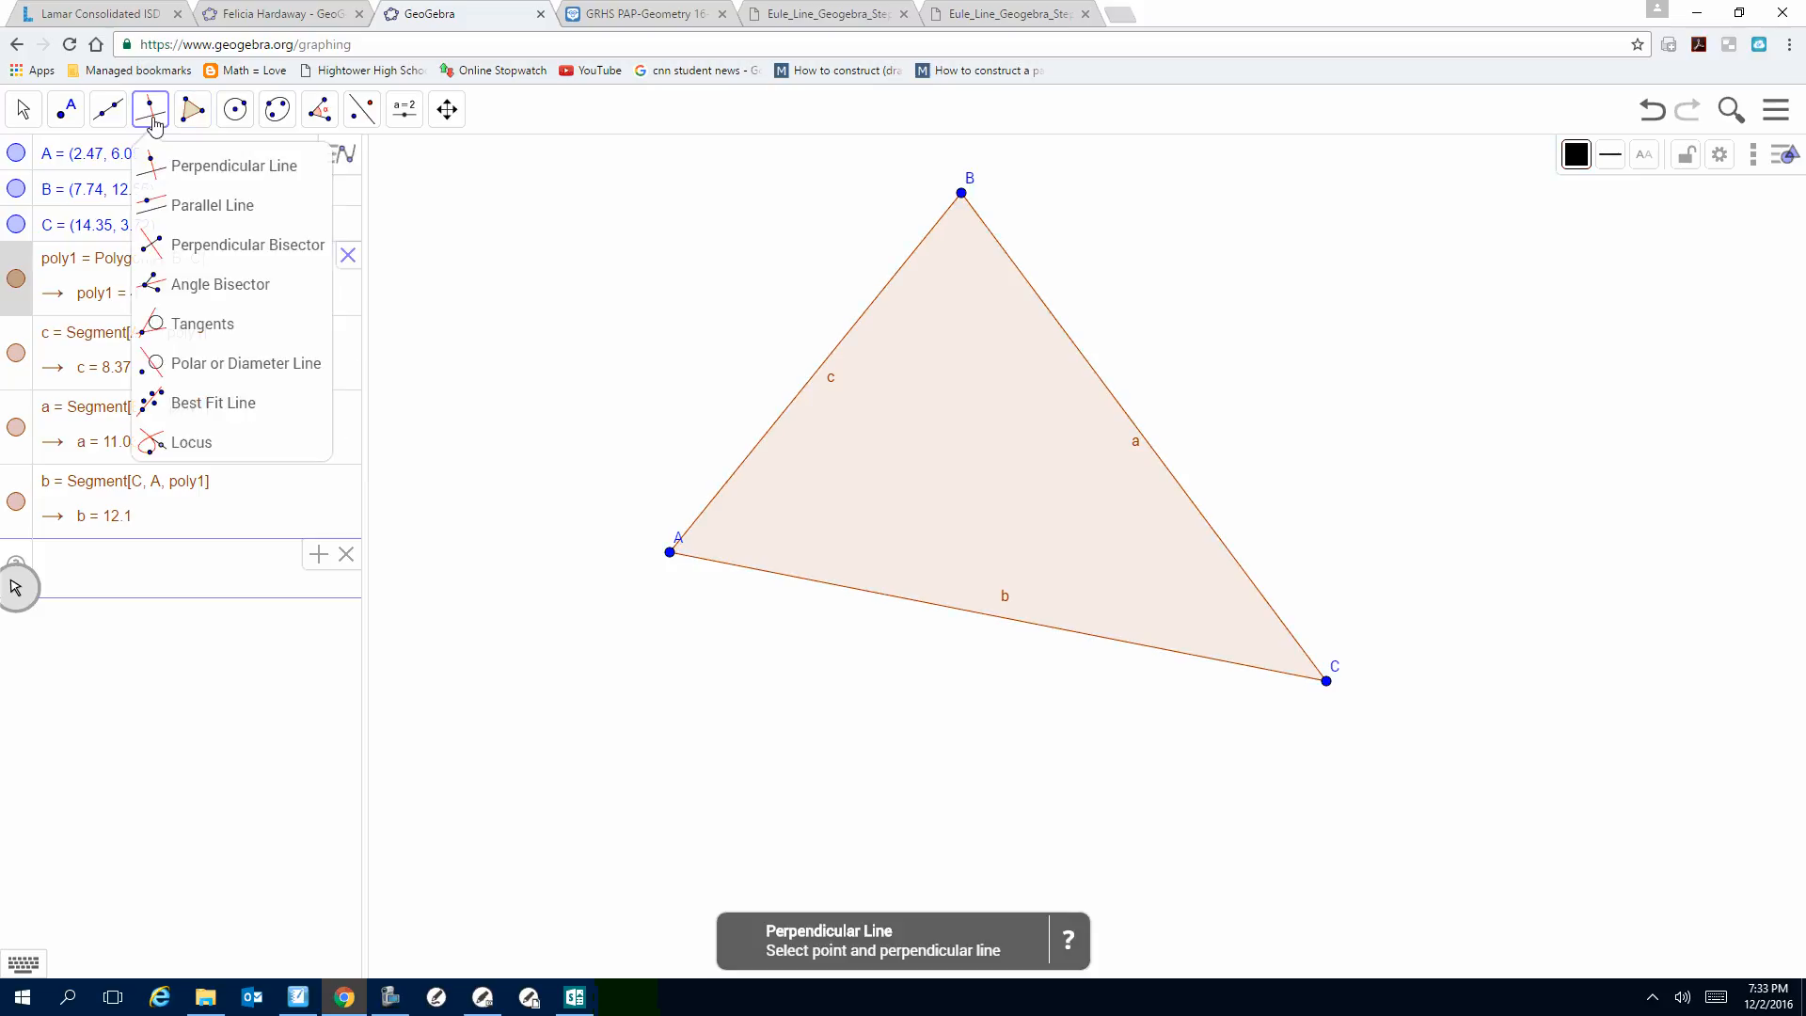
{"action": "left_click", "coordinate": [242, 249]}
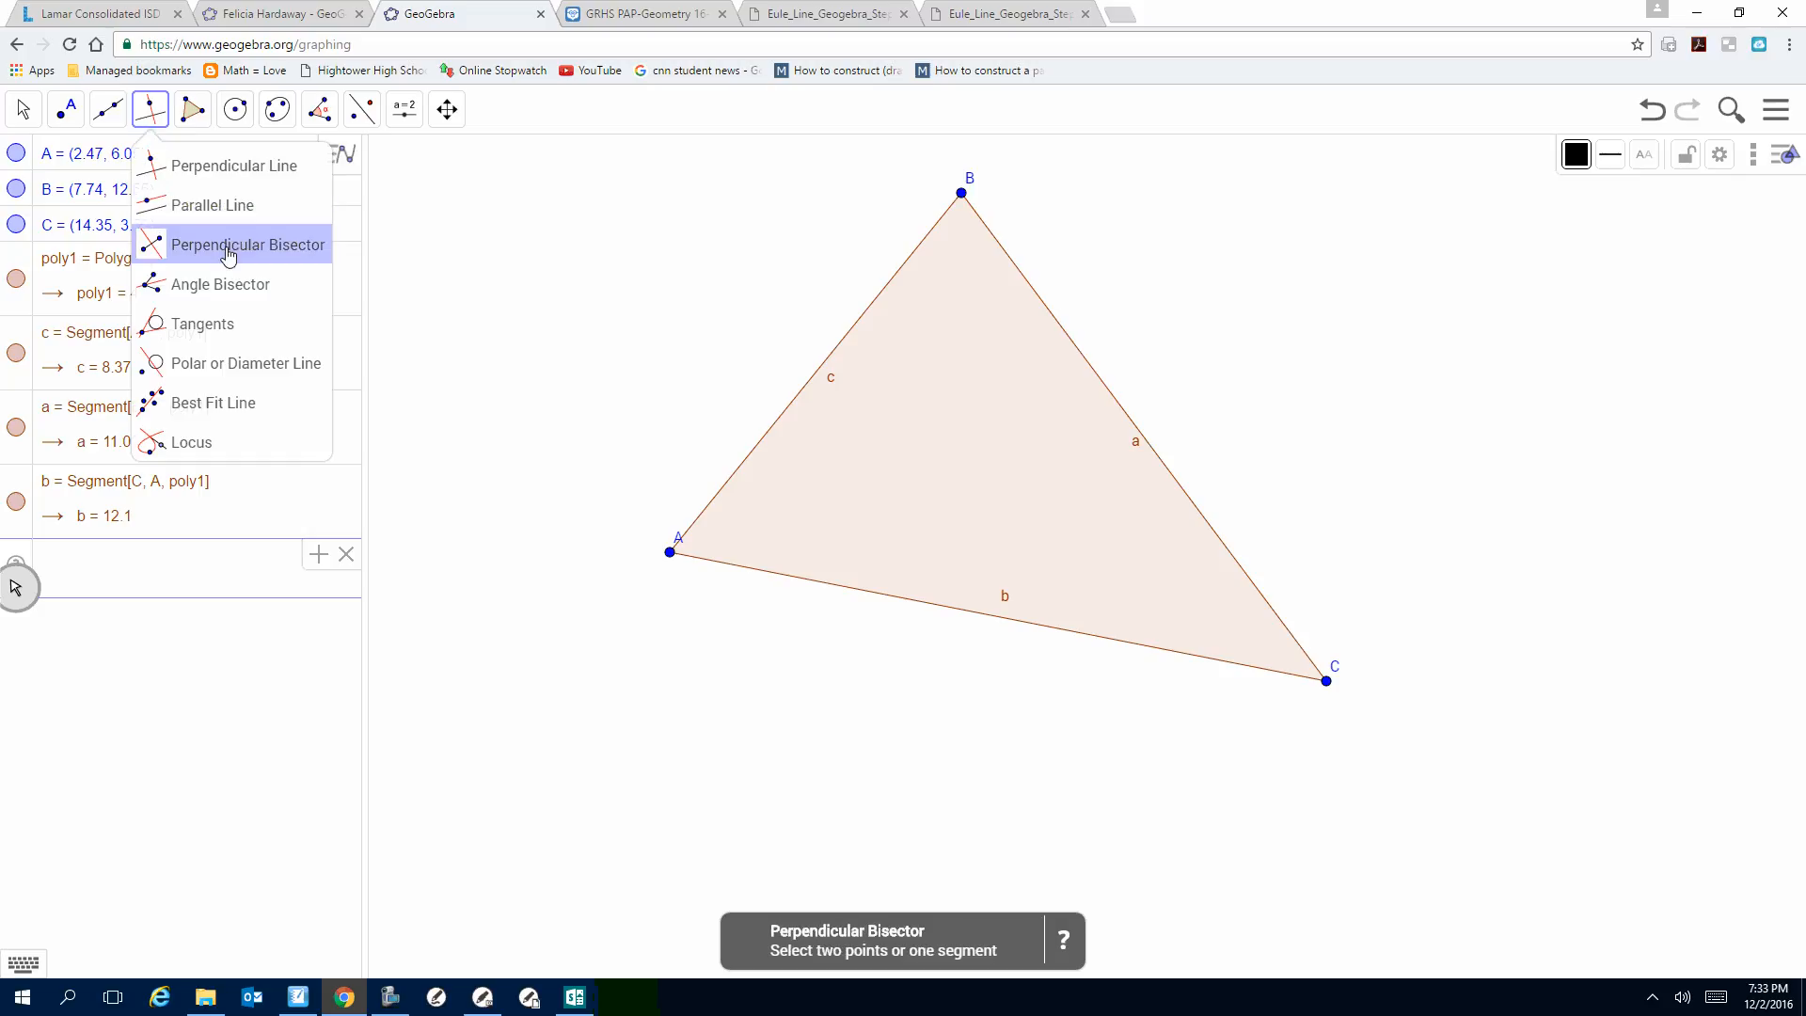
{"action": "left_click", "coordinate": [229, 250]}
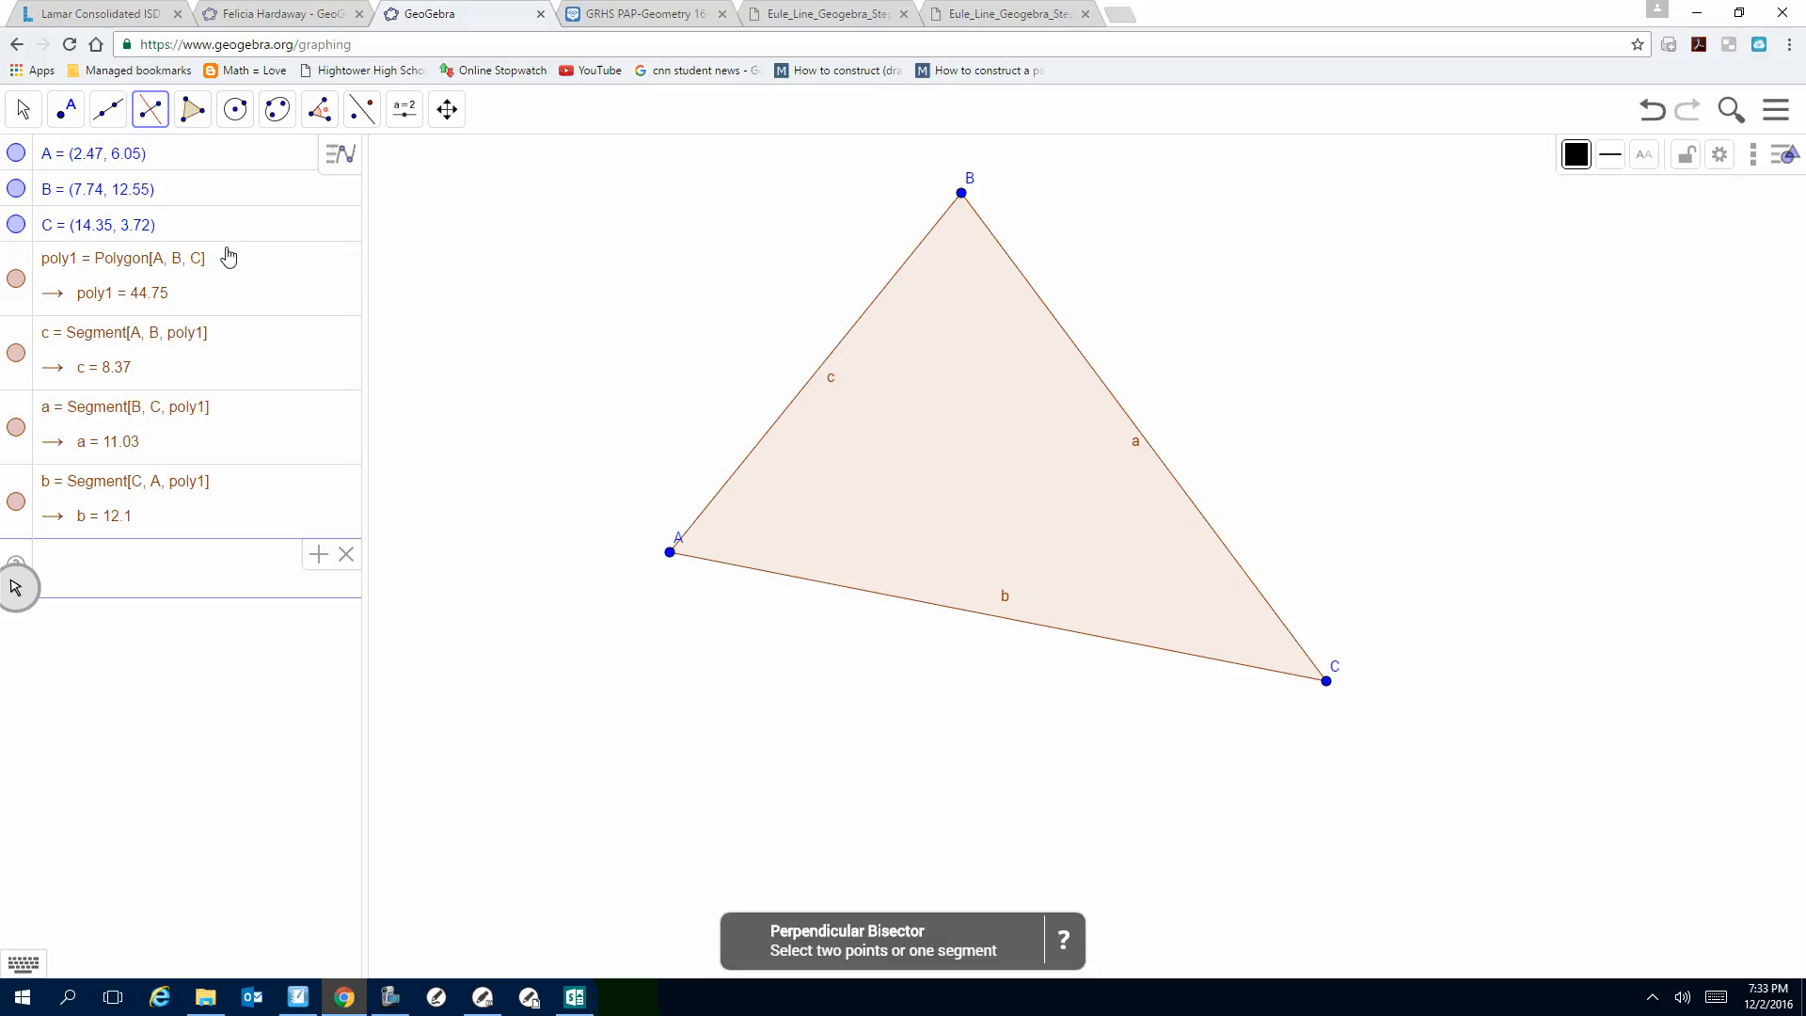
{"action": "left_click", "coordinate": [937, 611]}
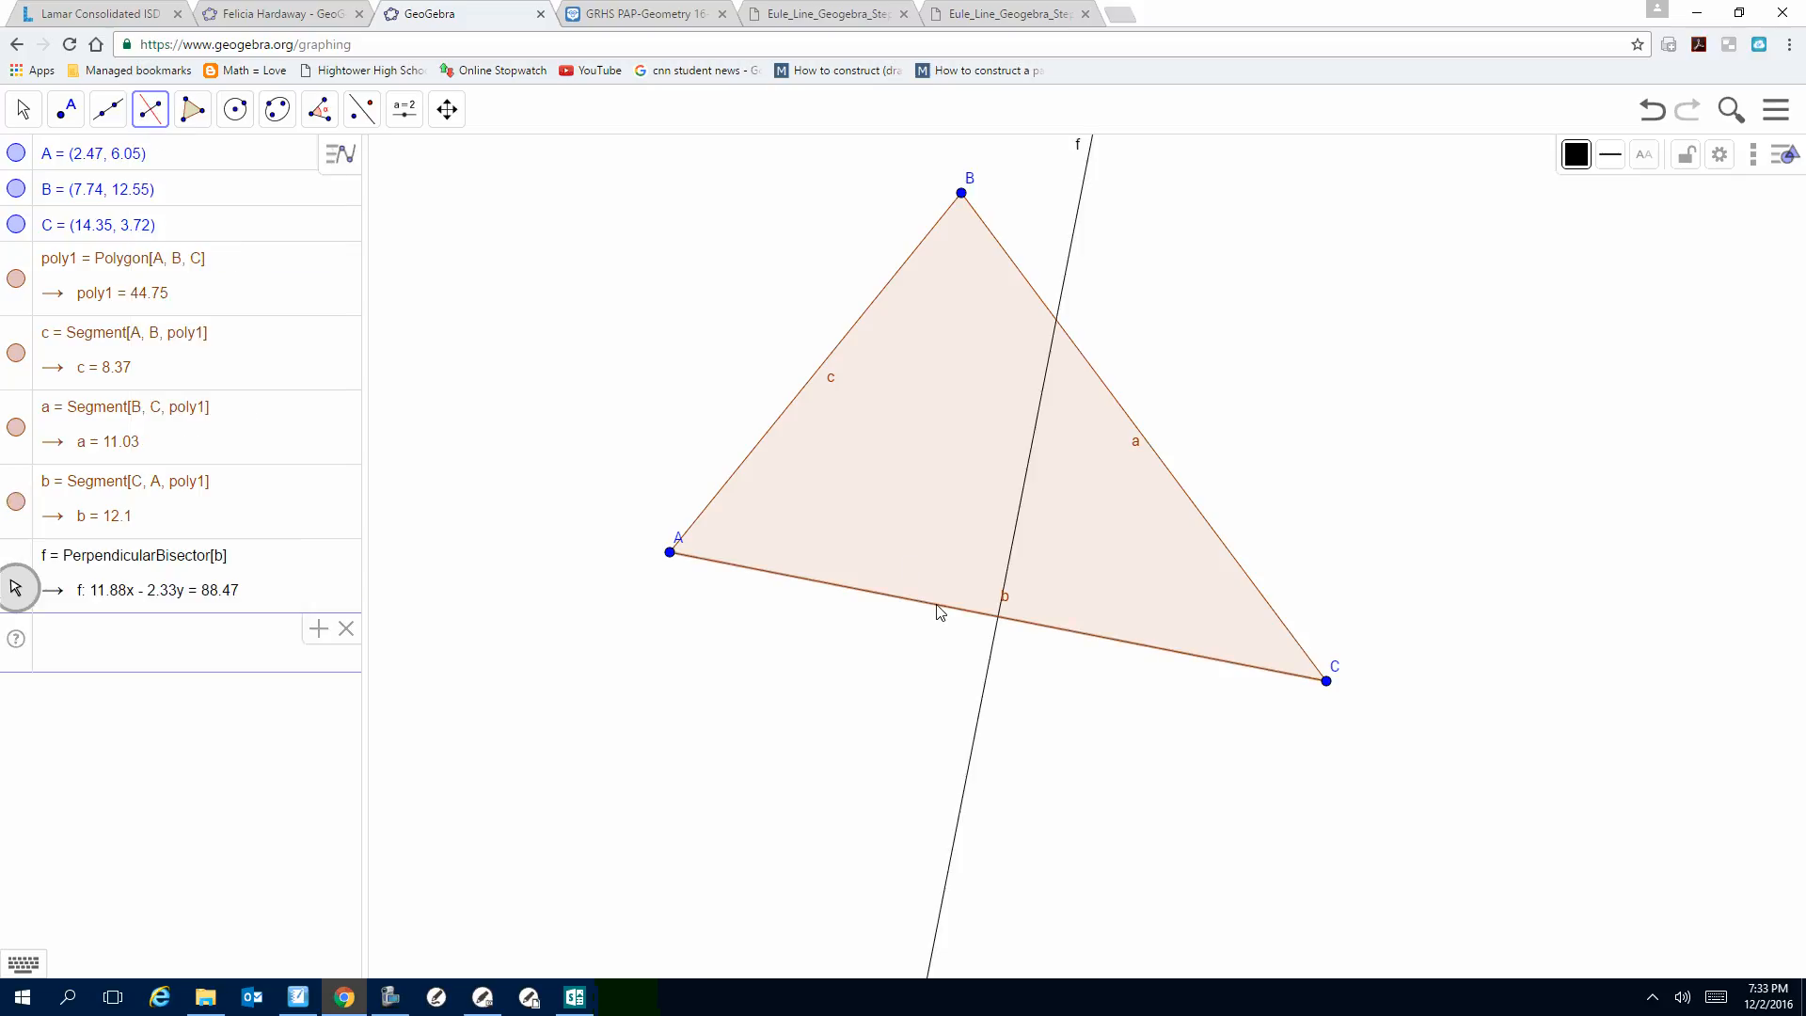
{"action": "left_click", "coordinate": [1126, 418]}
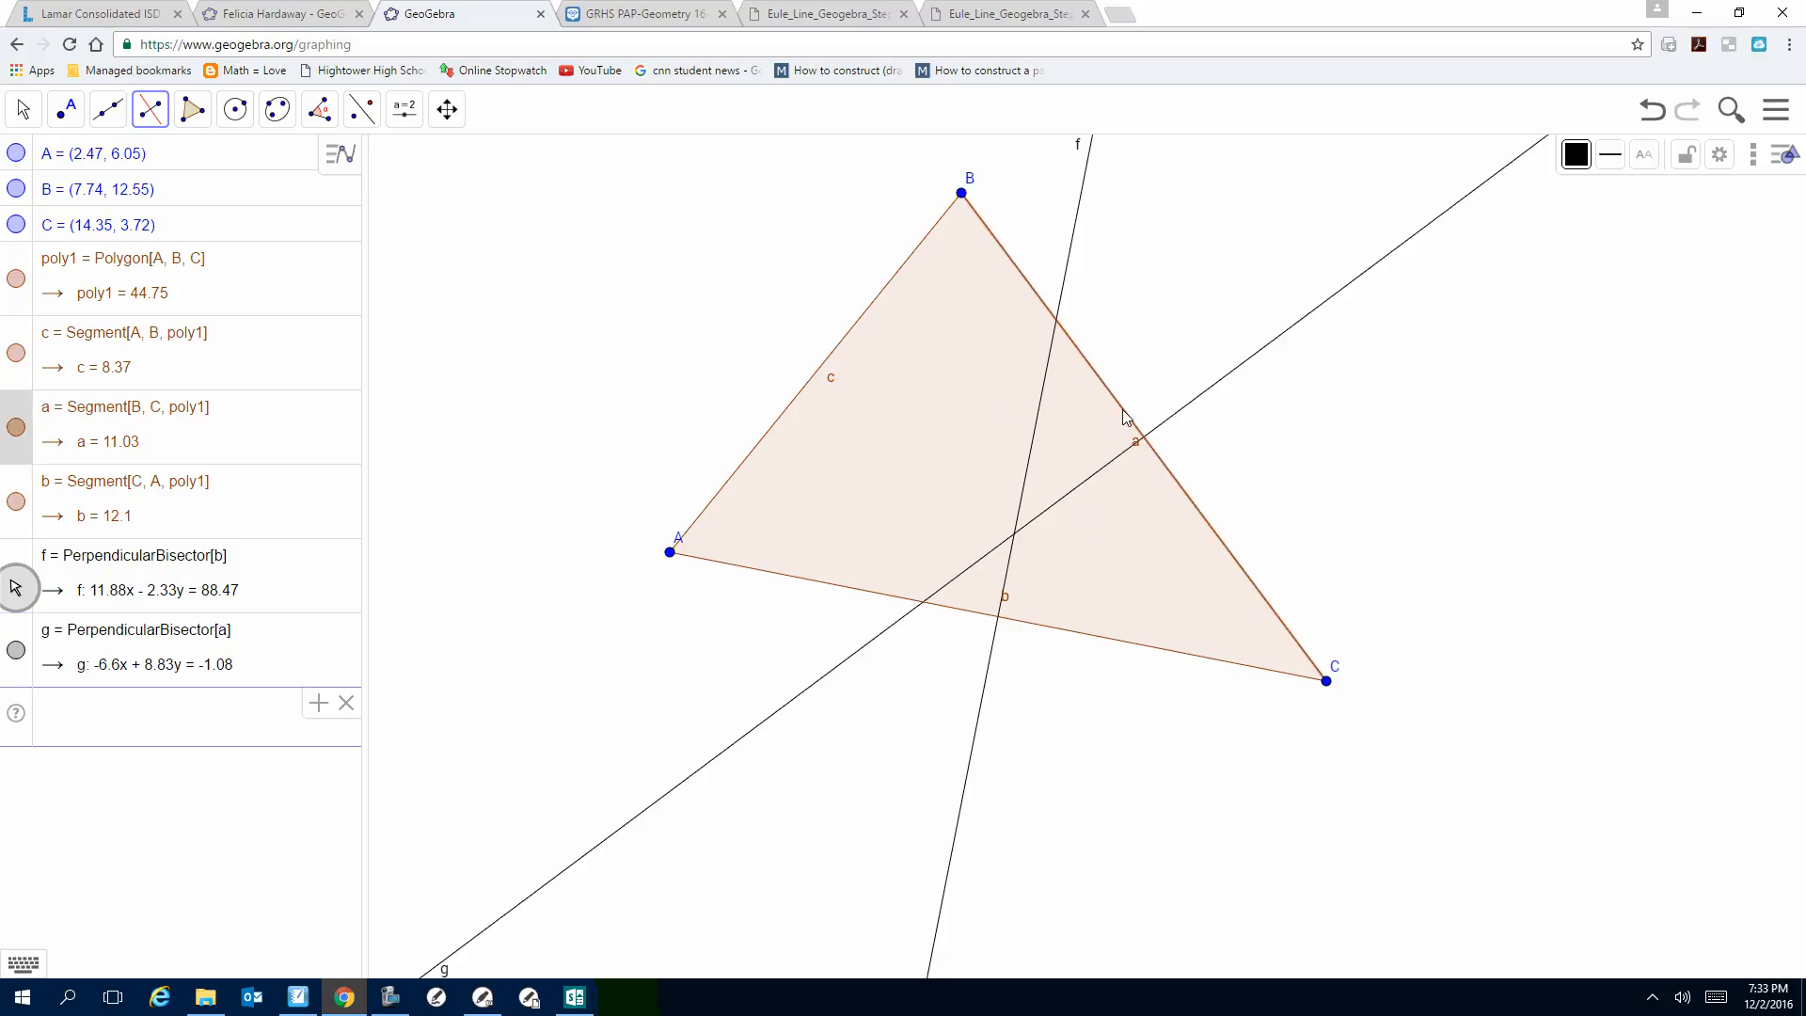
{"action": "left_click", "coordinate": [842, 341]}
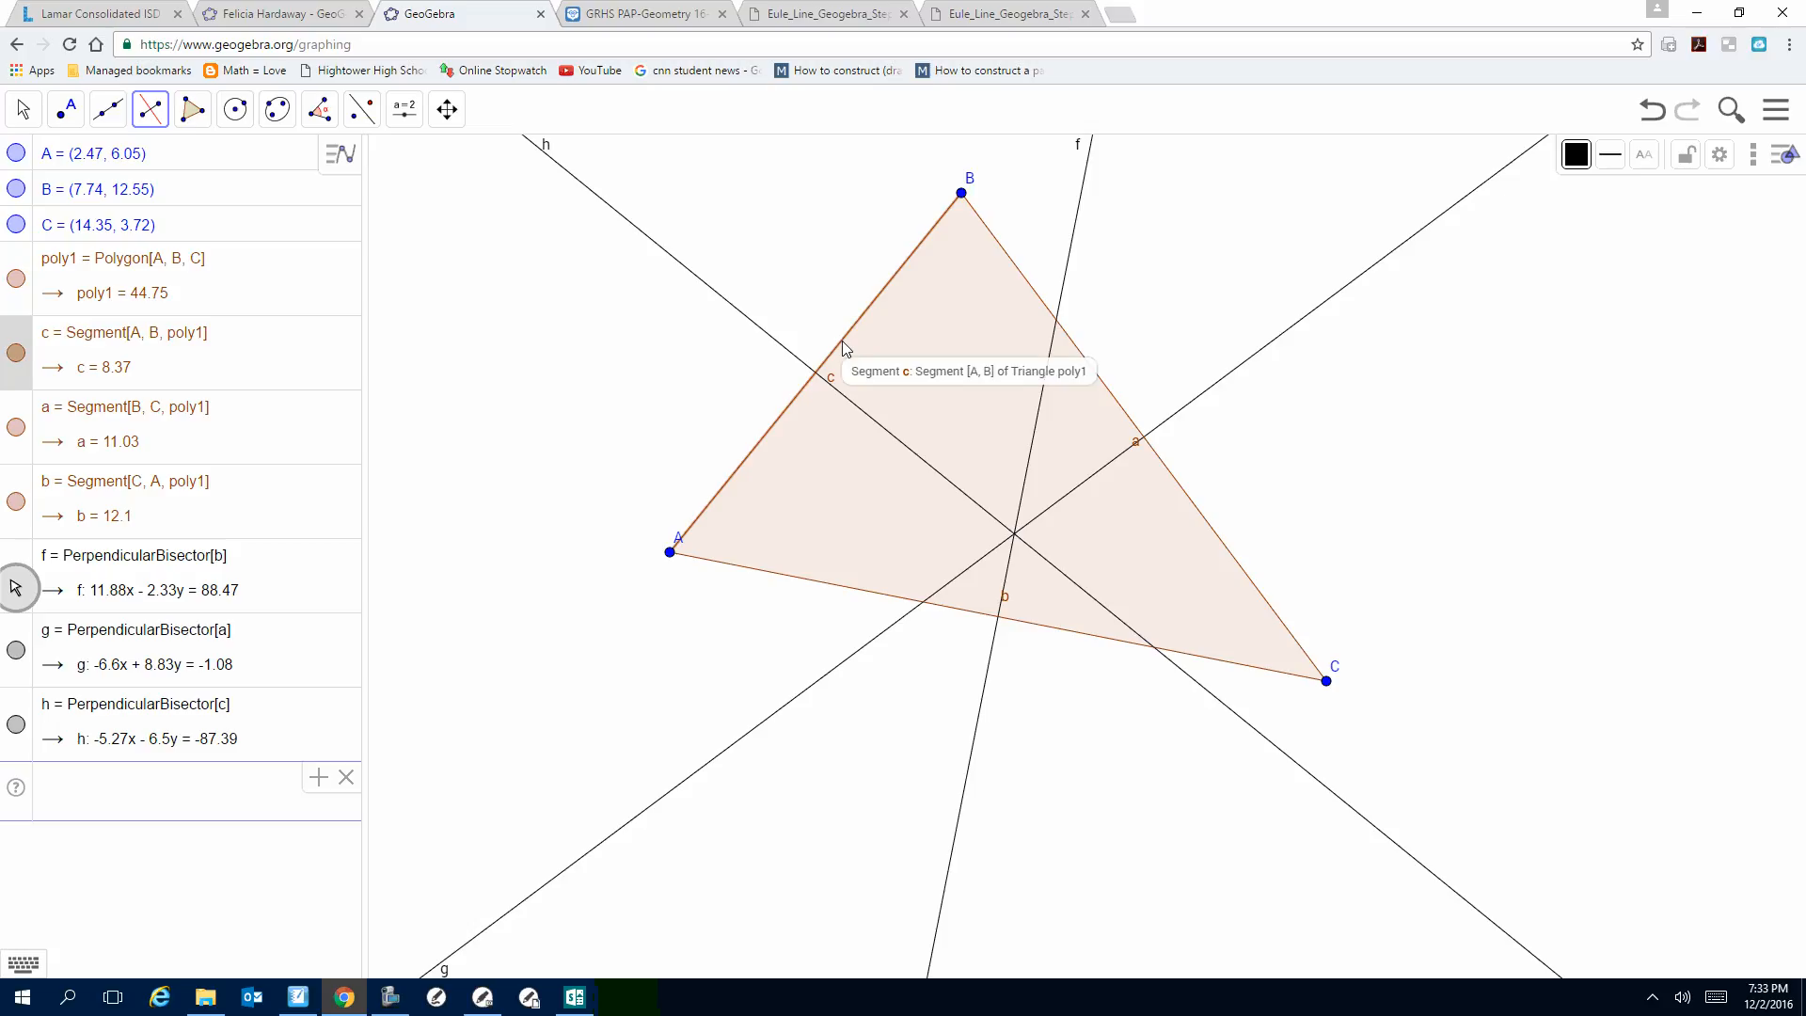
Step: Mark the common intersection point of the three perpendicular bisectors with the Intersect tool
{"action": "left_click", "coordinate": [68, 116]}
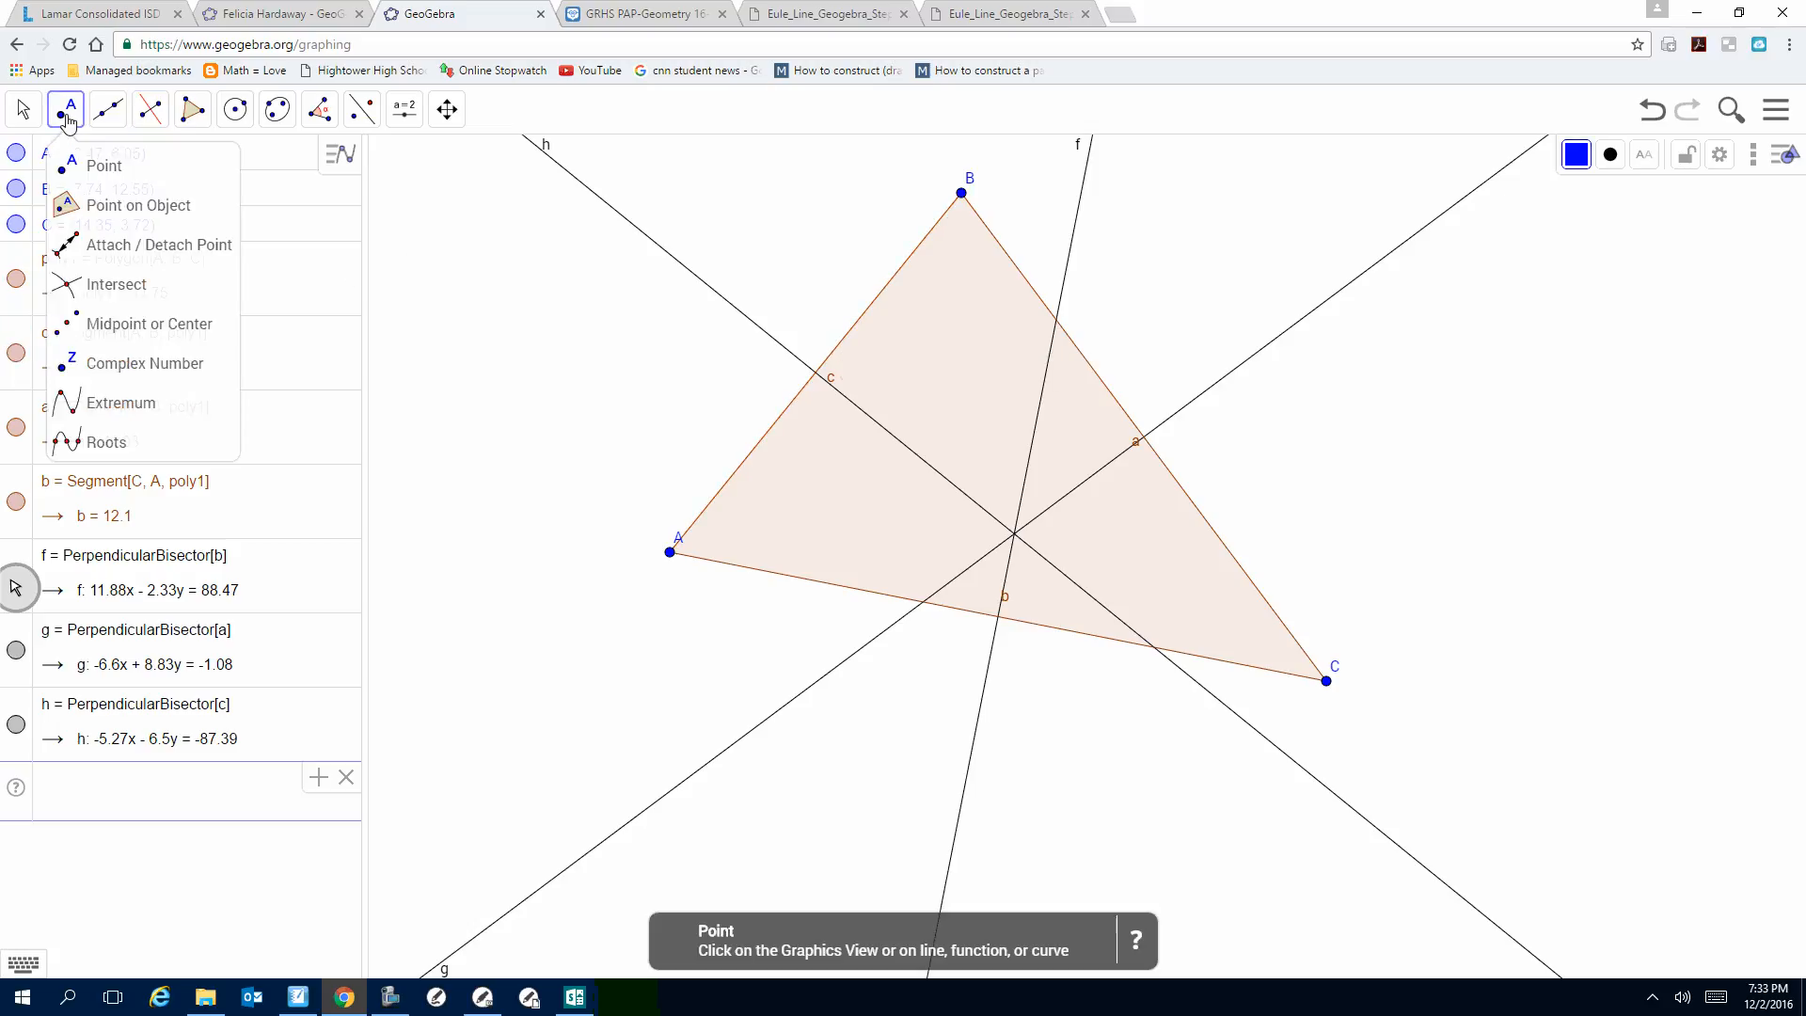
{"action": "left_click", "coordinate": [146, 282]}
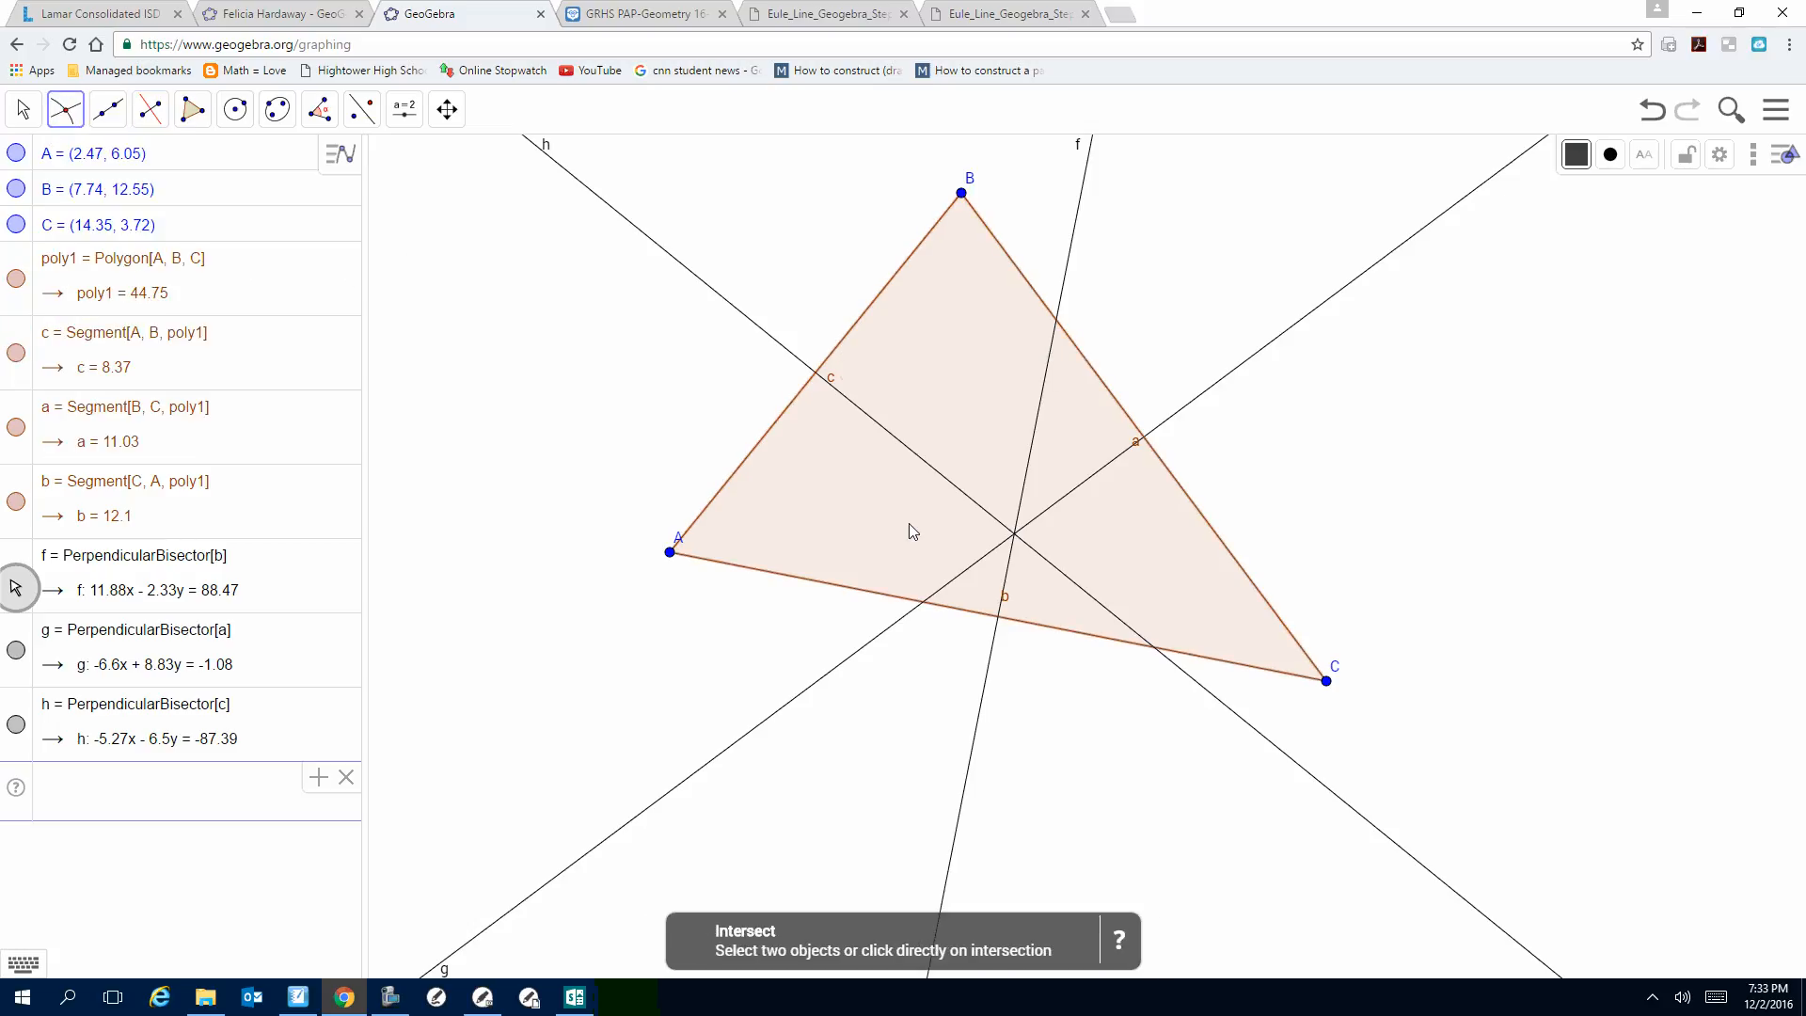
{"action": "left_click", "coordinate": [1014, 535]}
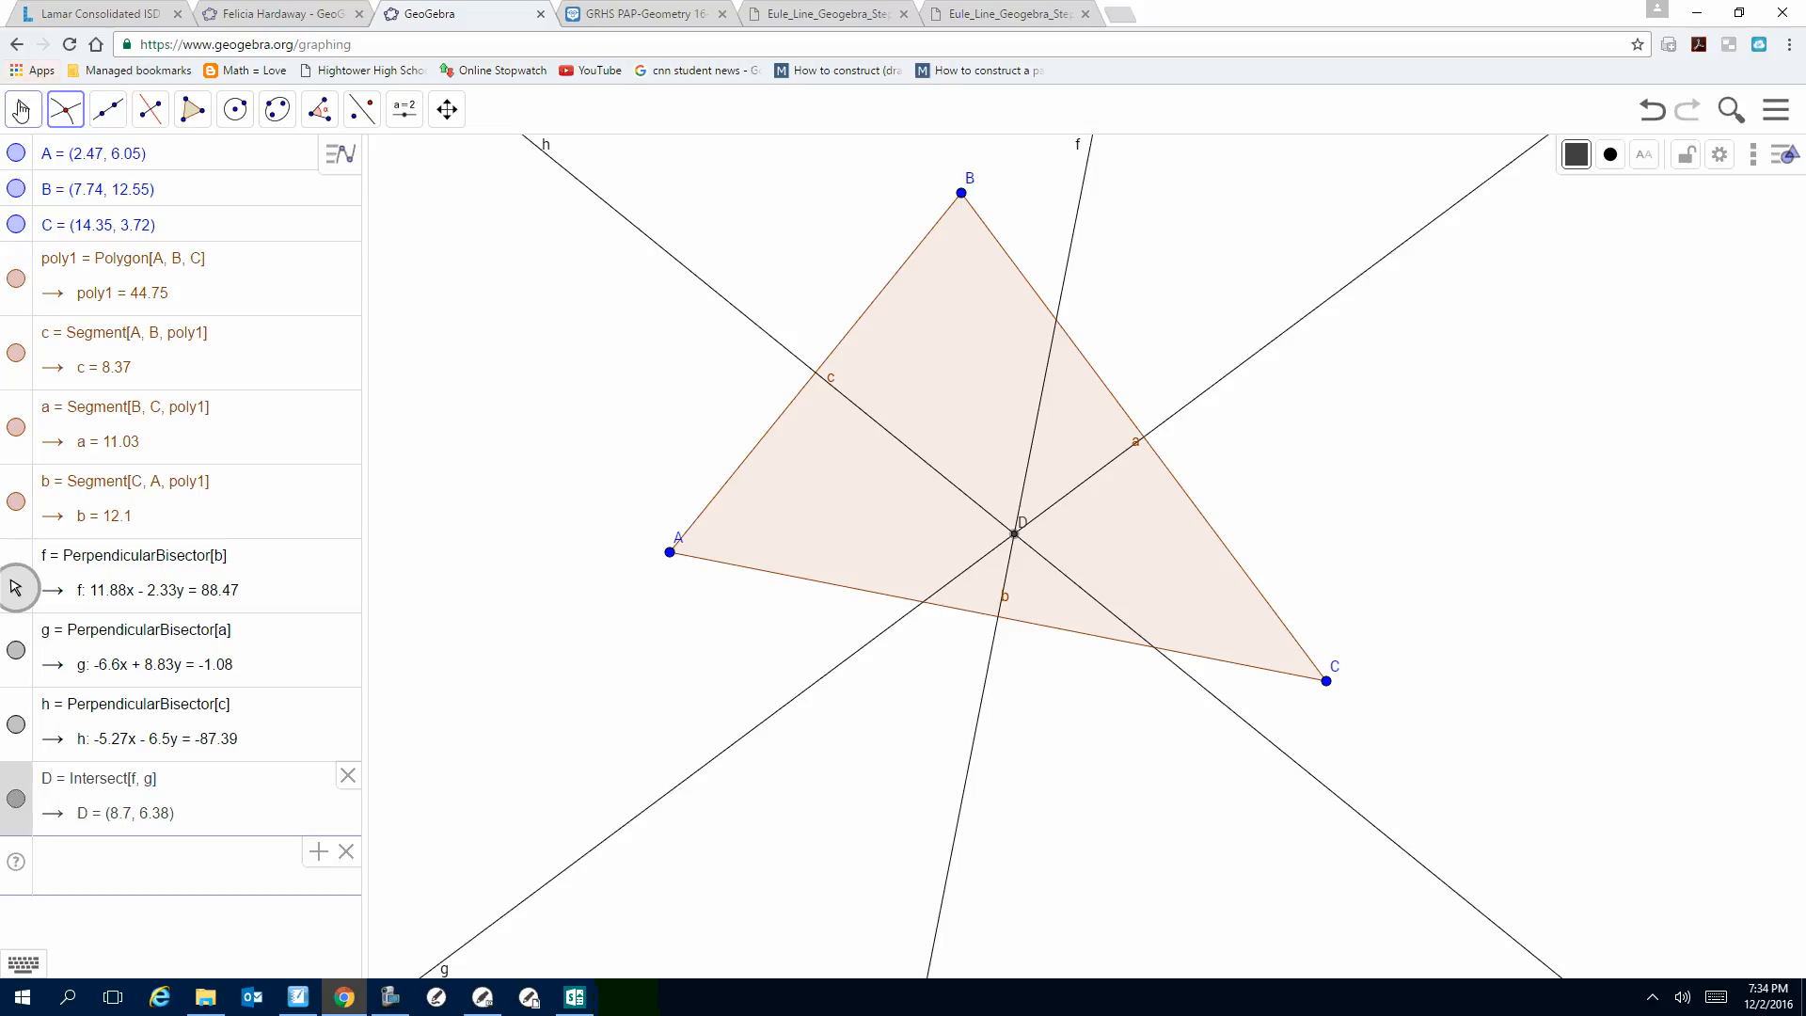
Step: Colour the perpendicular bisector of side AC purple and set its line thickness to 5
{"action": "left_click", "coordinate": [21, 110]}
{"action": "left_click", "coordinate": [65, 109]}
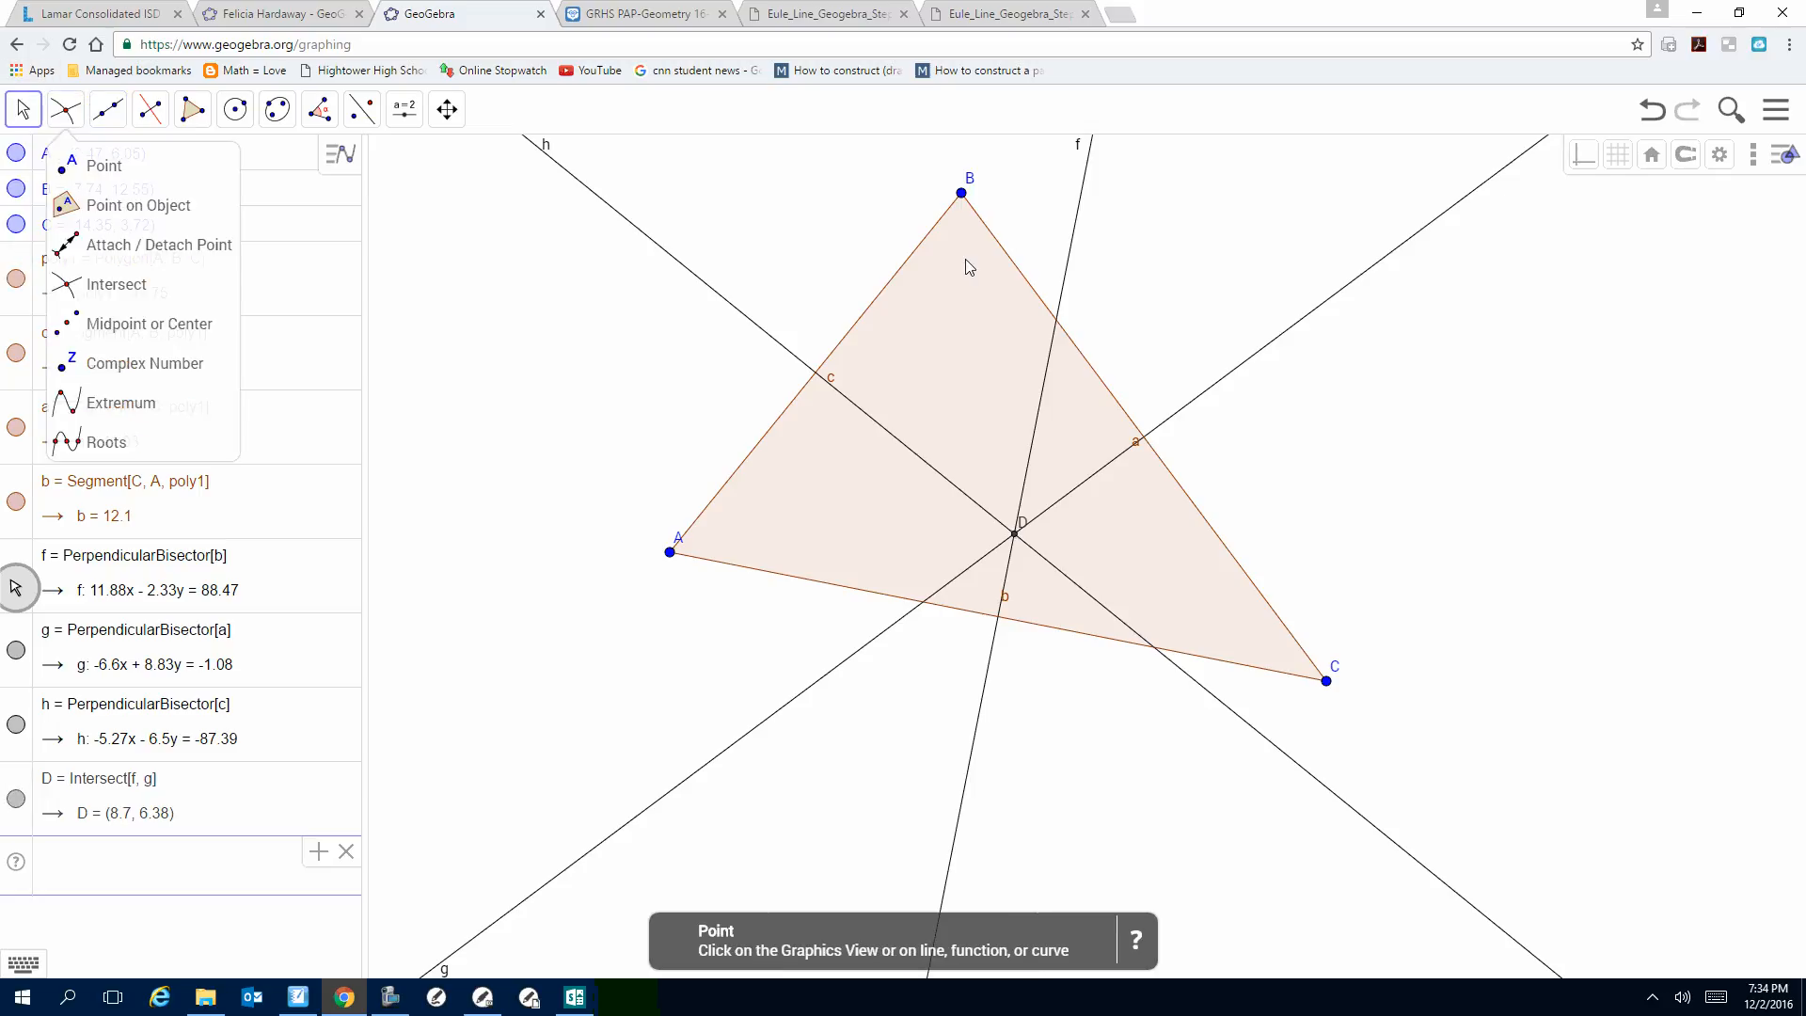
{"action": "left_click", "coordinate": [1068, 268]}
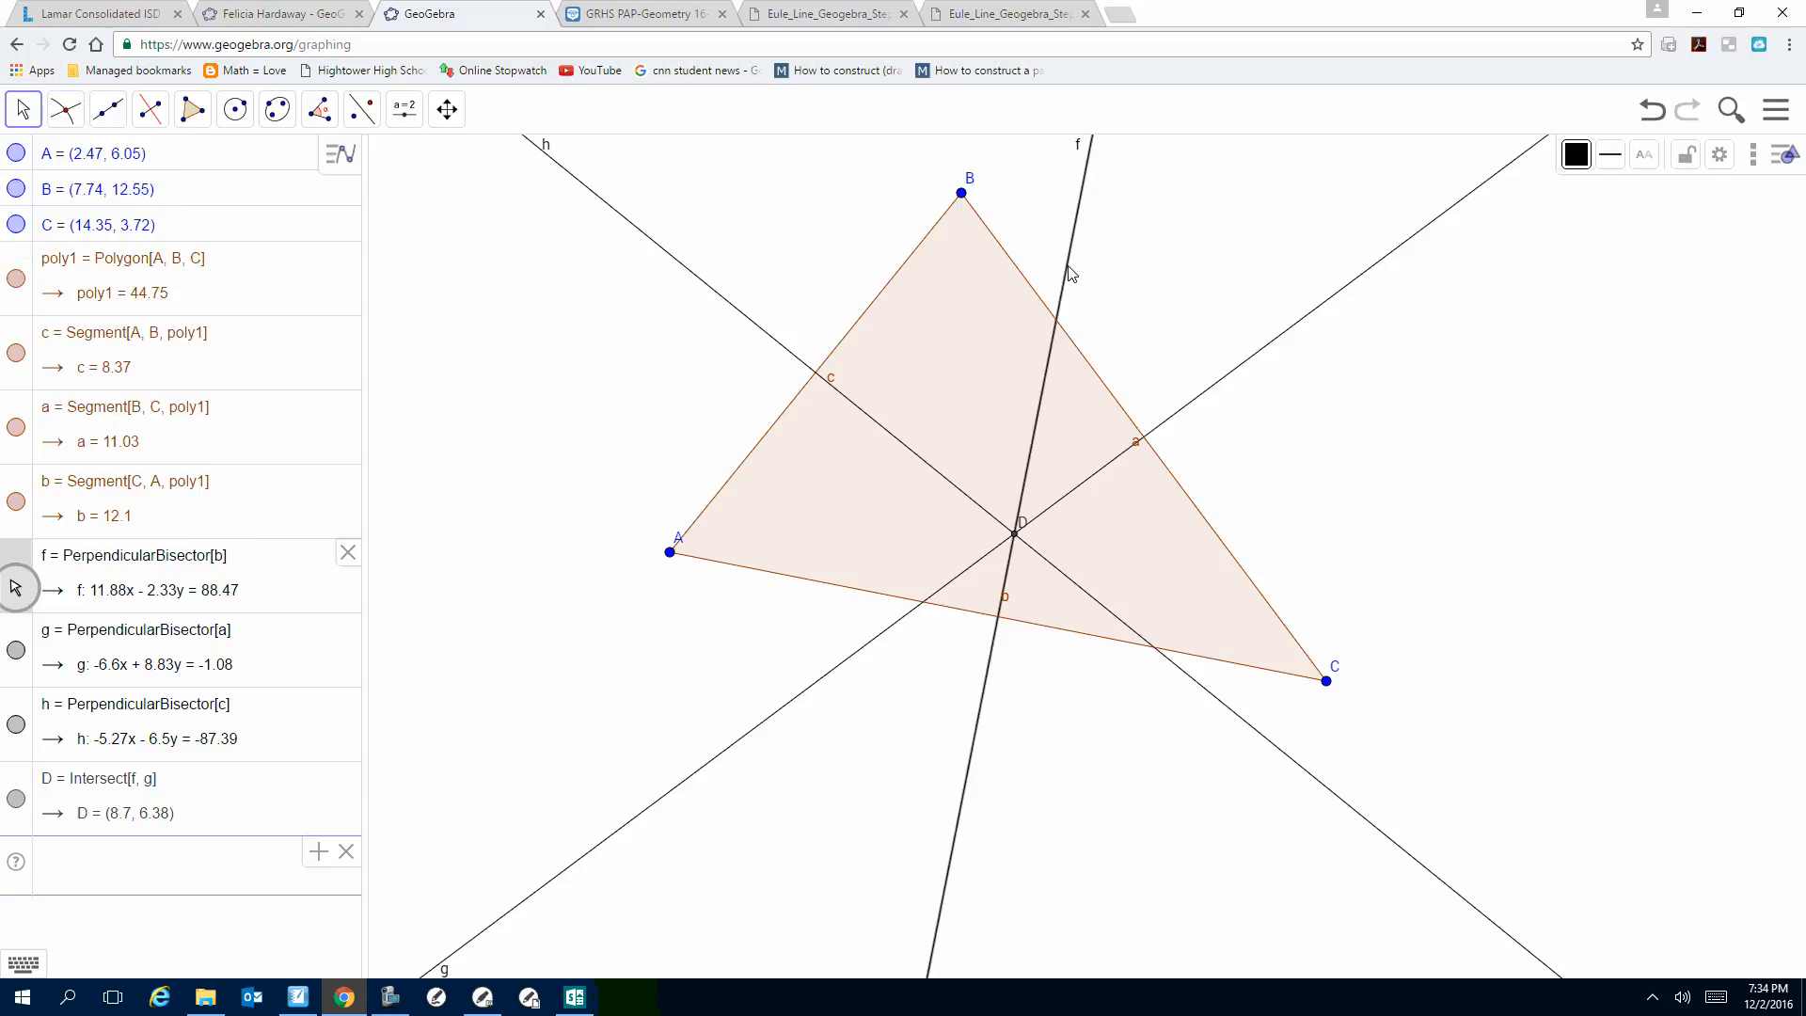
{"action": "left_click", "coordinate": [1571, 160]}
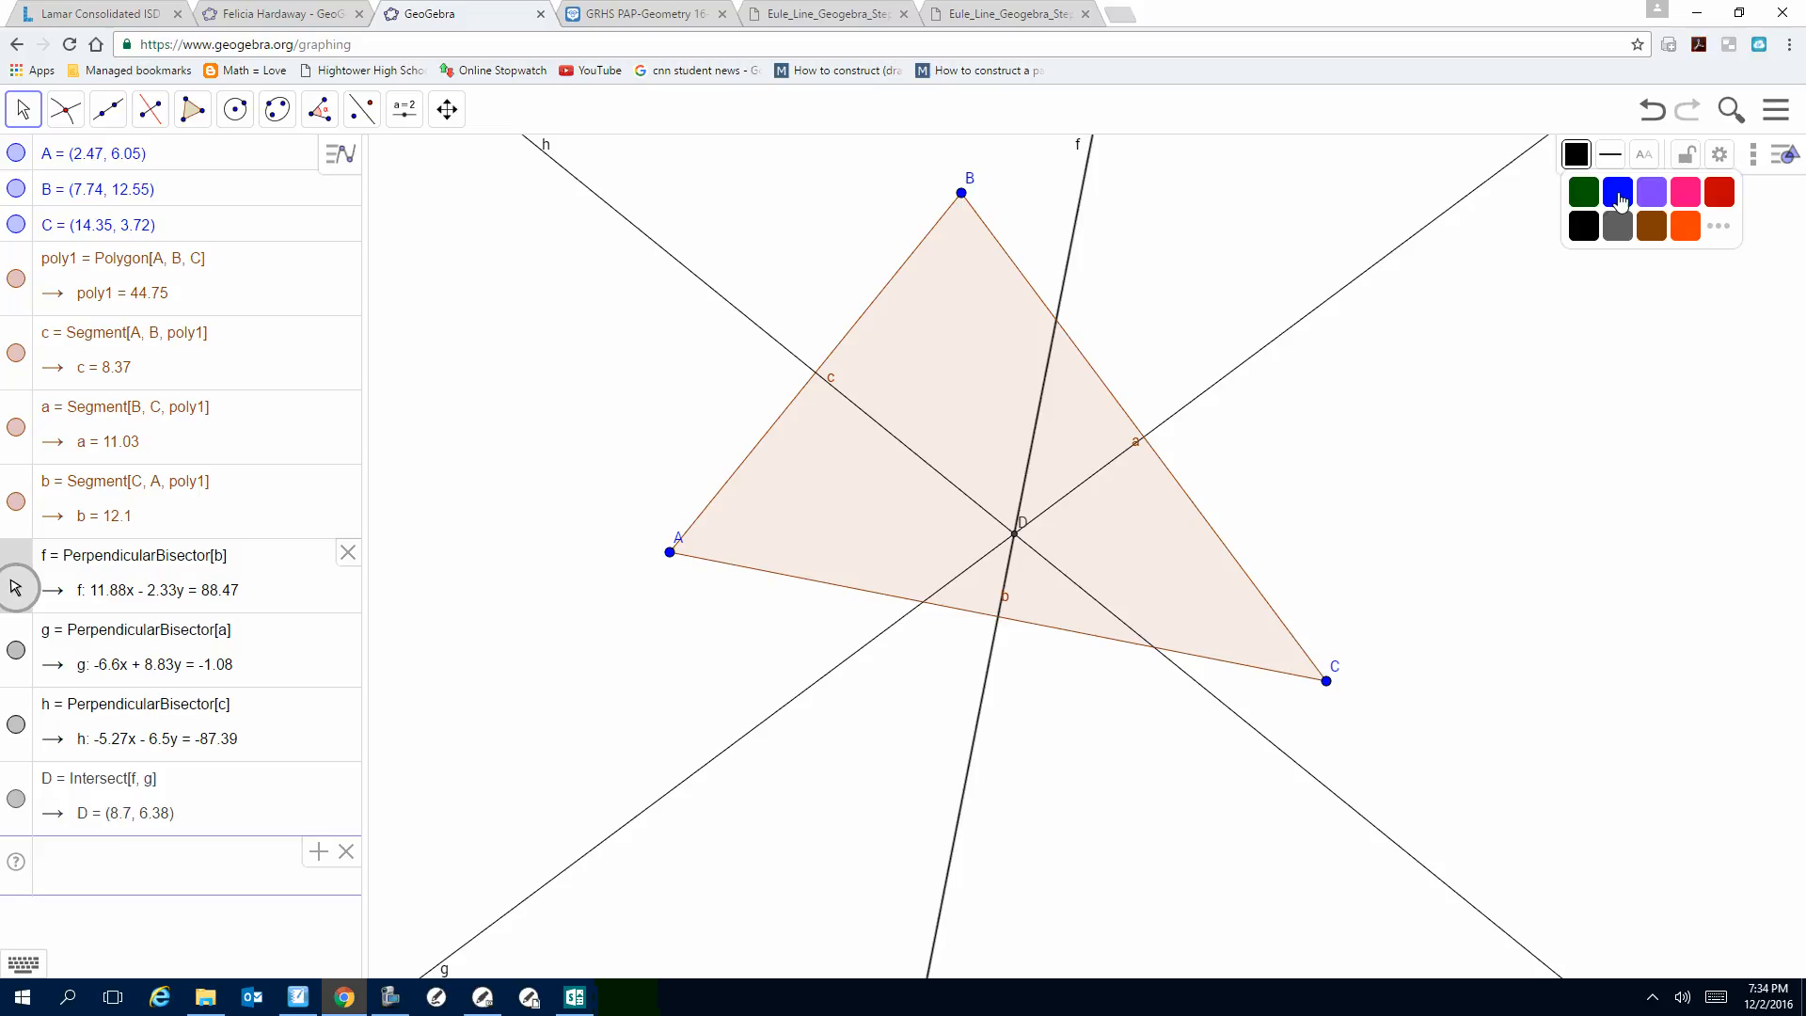
{"action": "left_click", "coordinate": [1659, 197]}
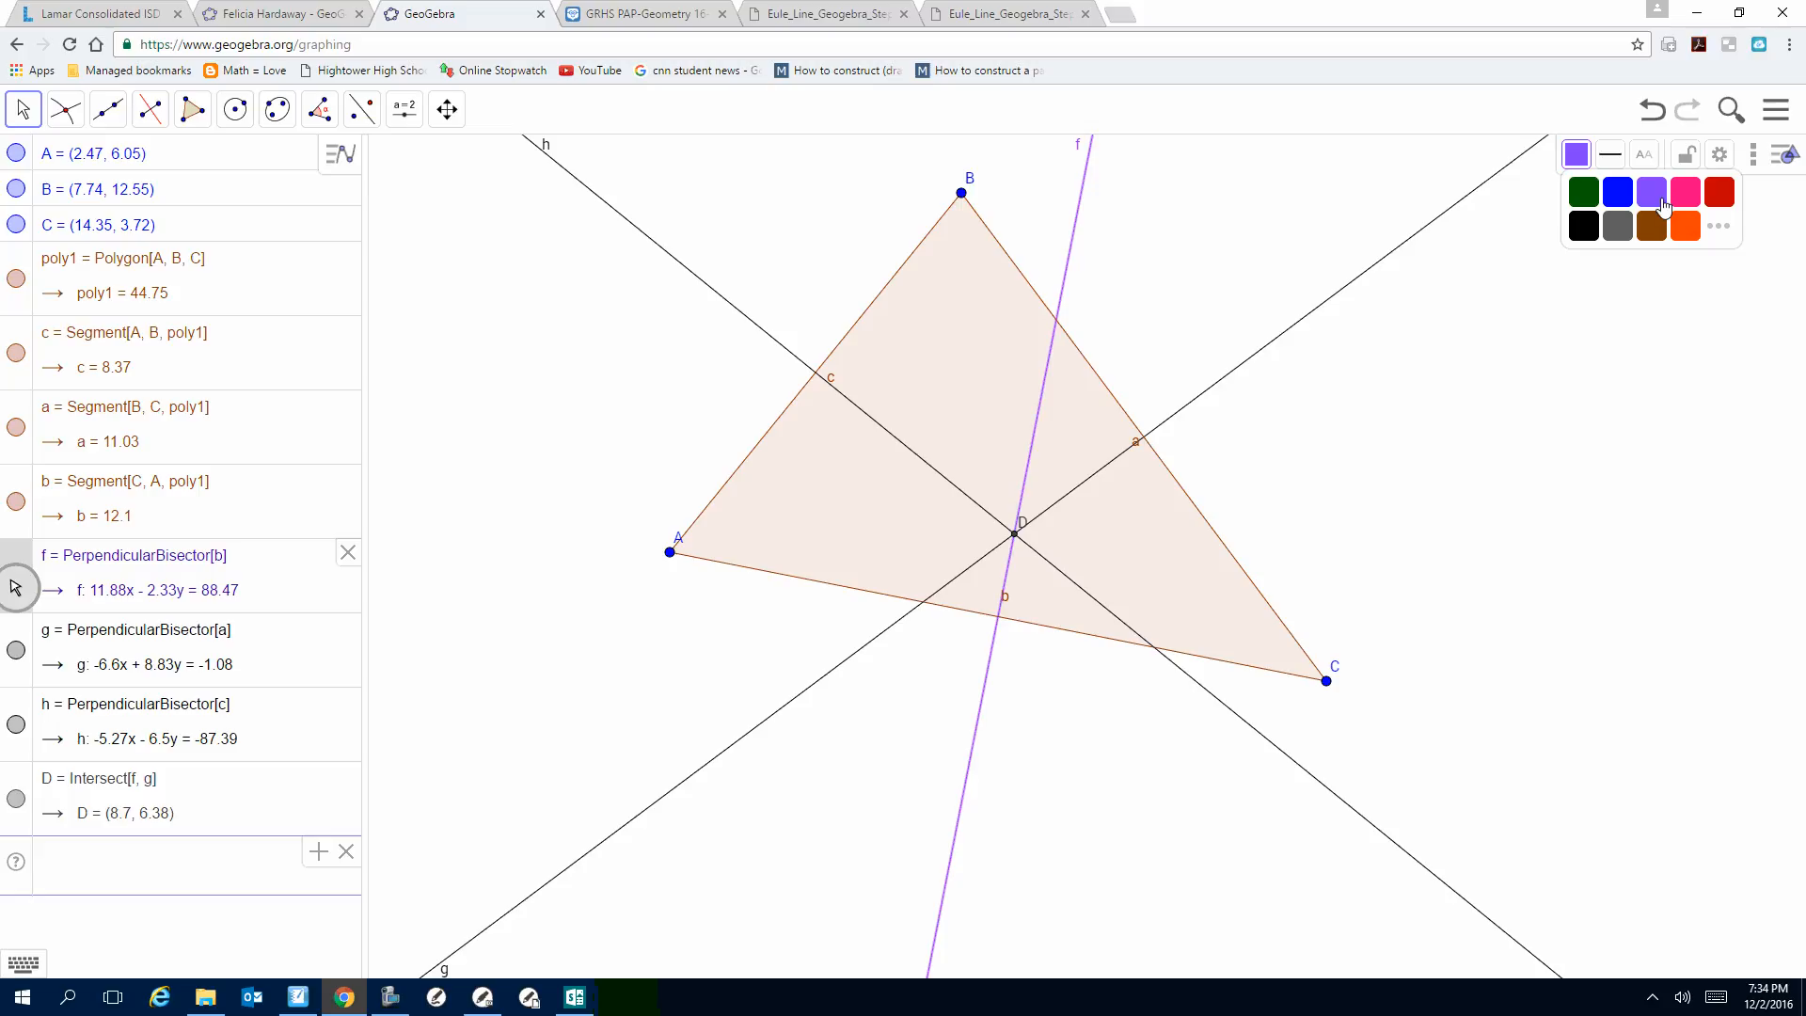
{"action": "left_click", "coordinate": [1611, 155]}
{"action": "left_click", "coordinate": [1611, 155]}
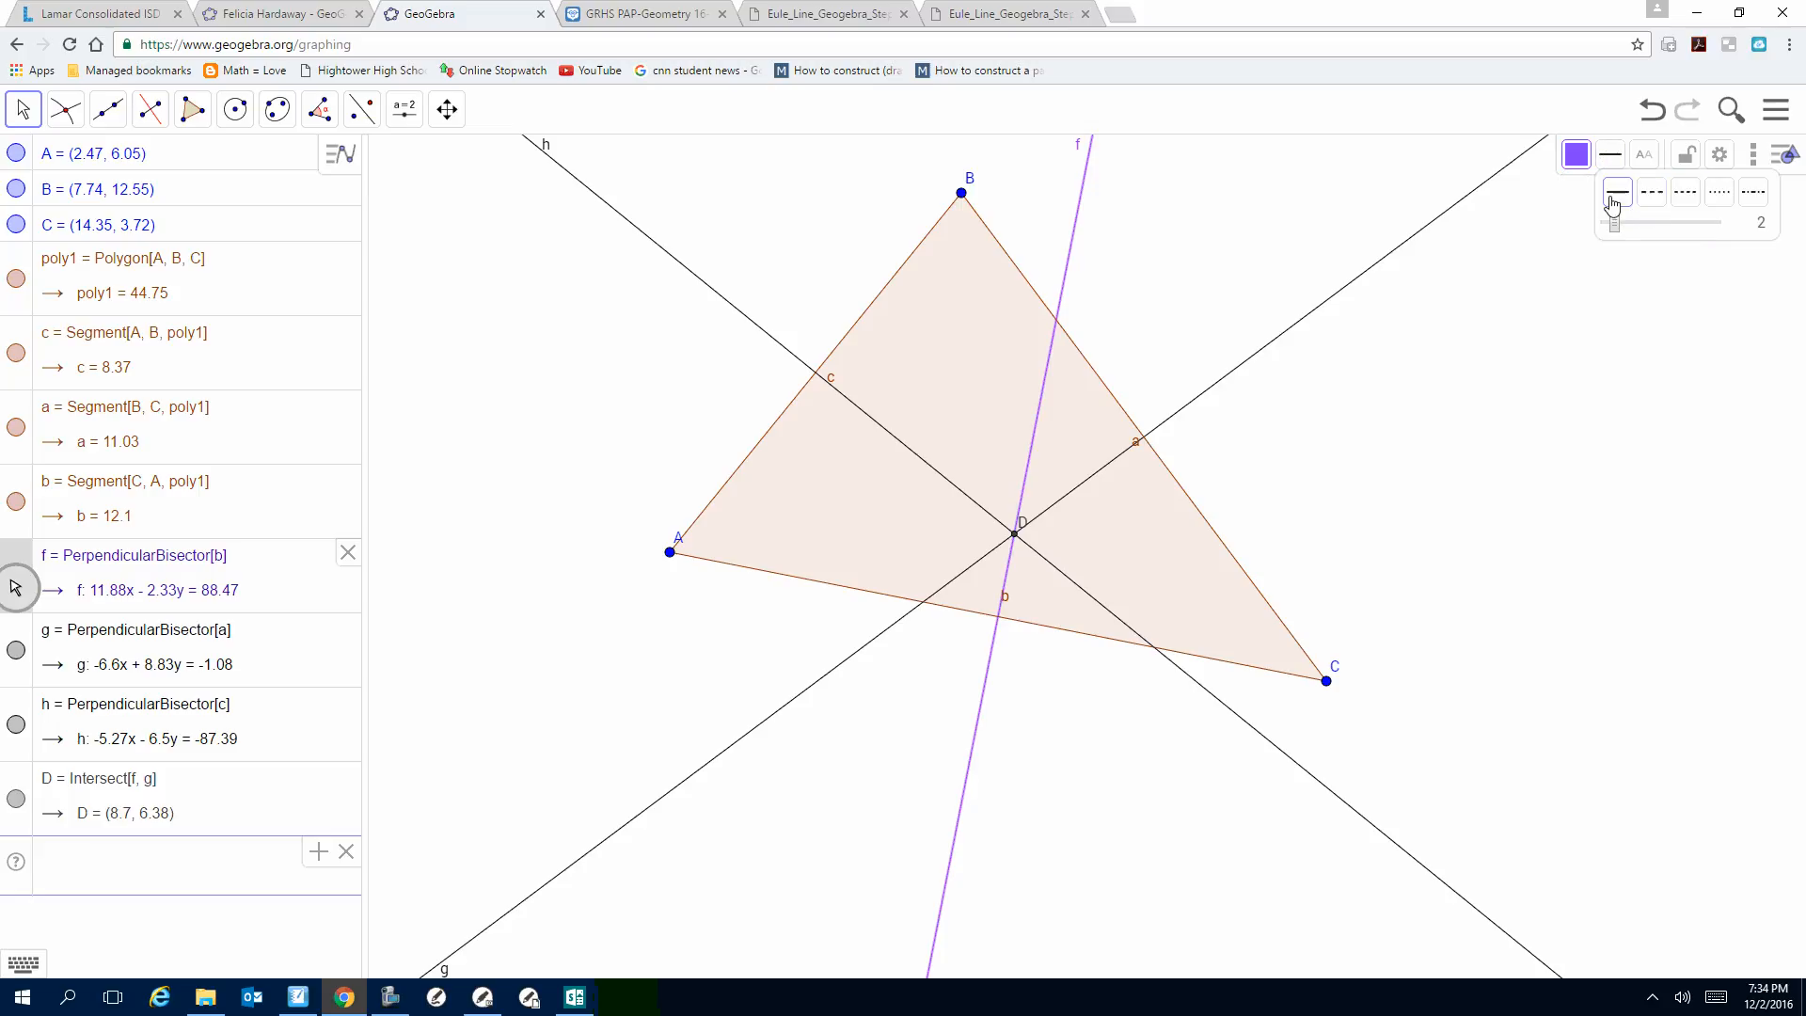
{"action": "left_click_drag", "start_coordinate": [1616, 221], "coordinate": [1644, 226]}
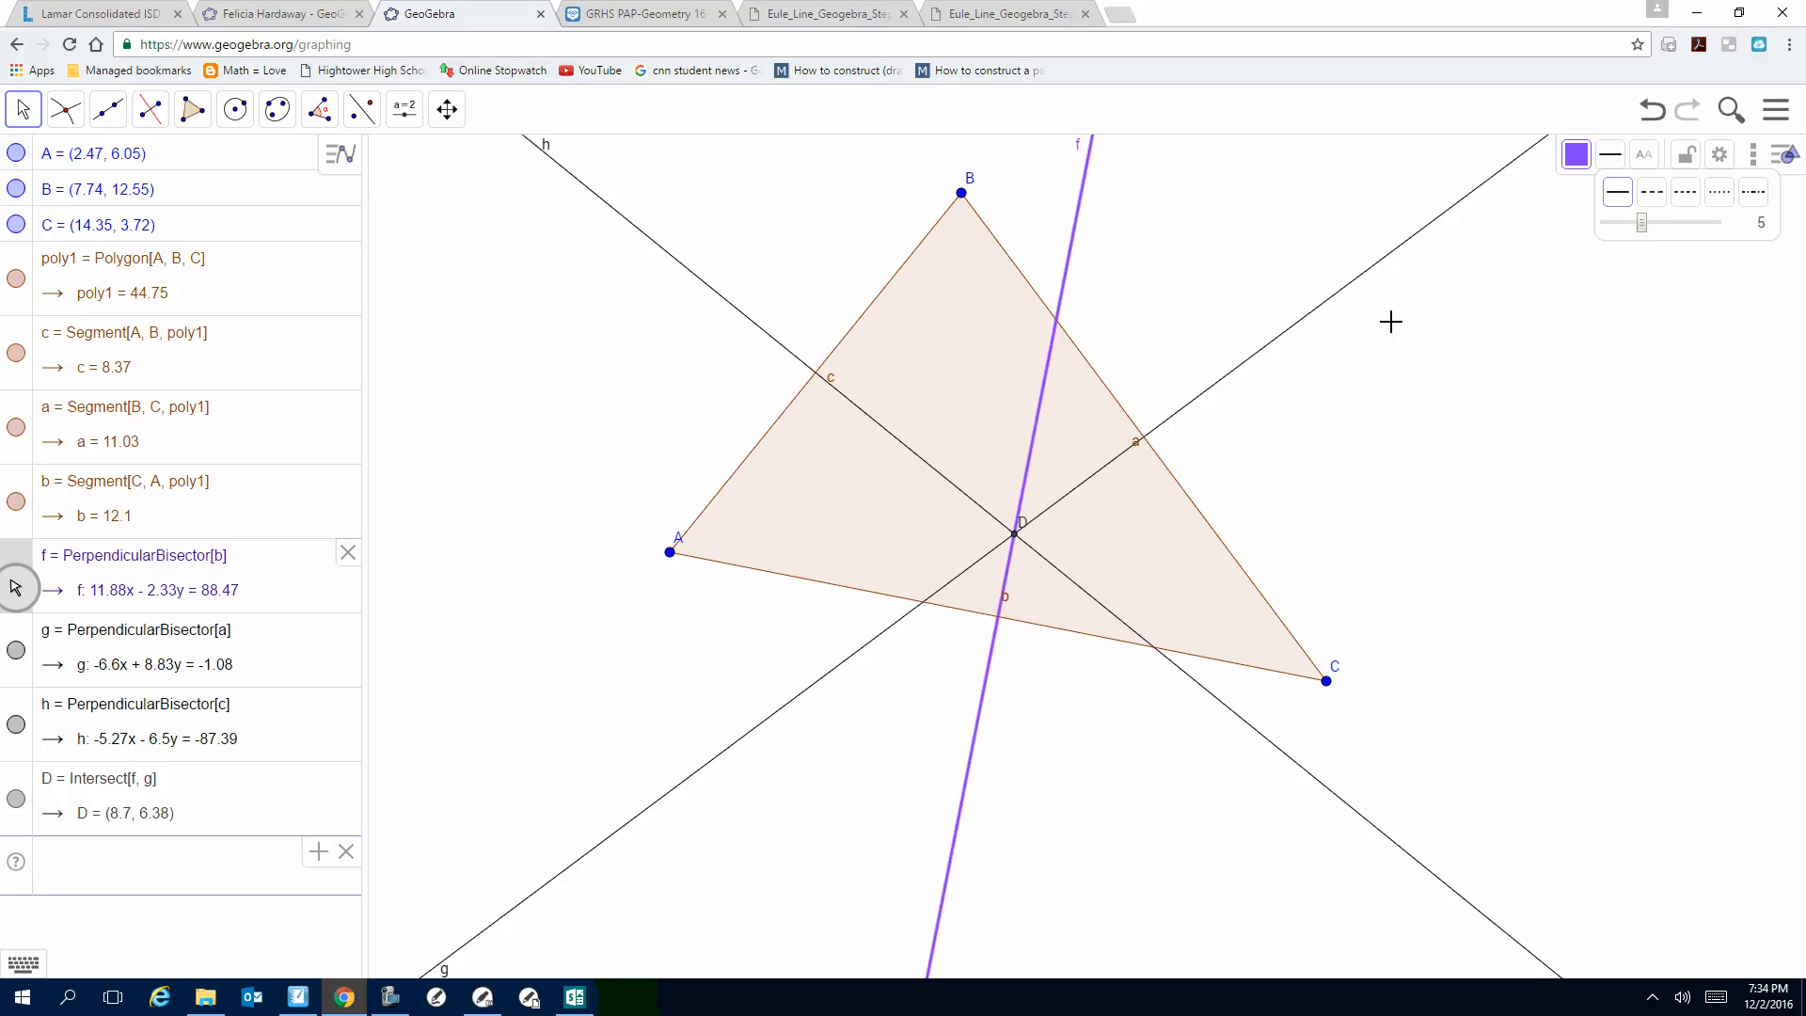
Step: Colour the perpendicular bisector of side BC purple and set its line thickness to 5
{"action": "left_click", "coordinate": [1315, 314]}
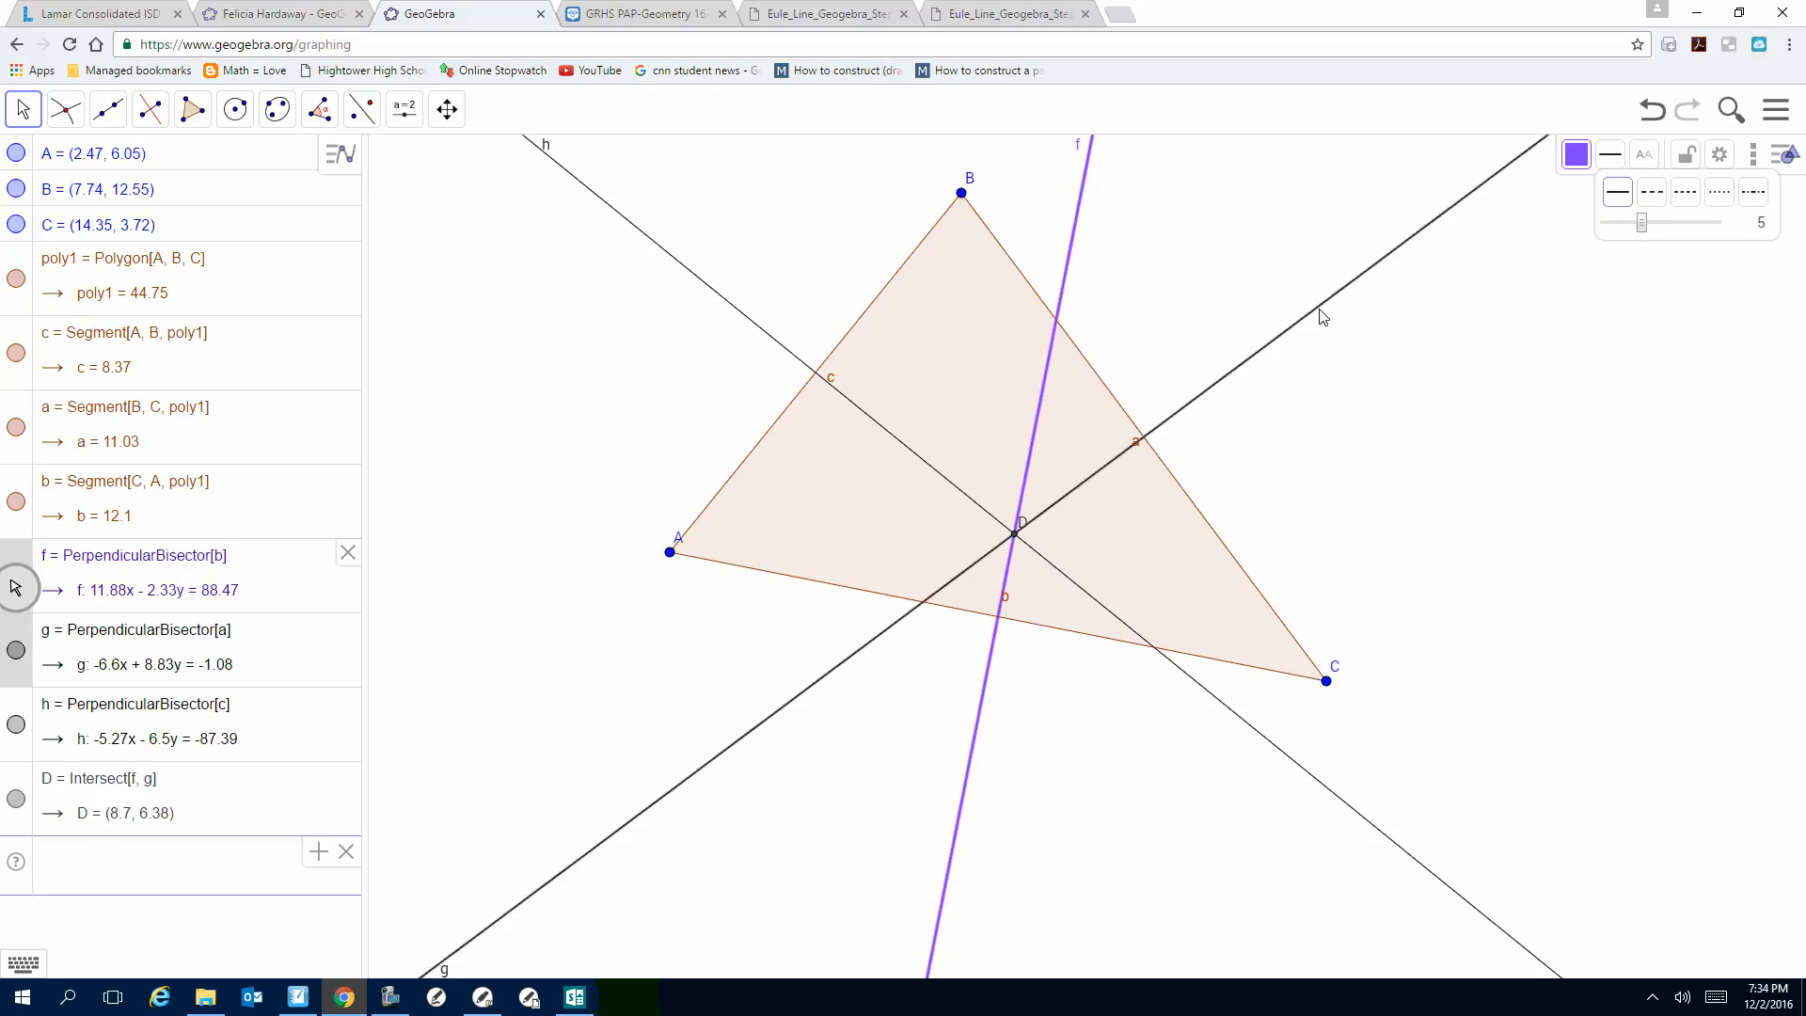
{"action": "left_click", "coordinate": [1577, 153]}
{"action": "left_click", "coordinate": [1644, 200]}
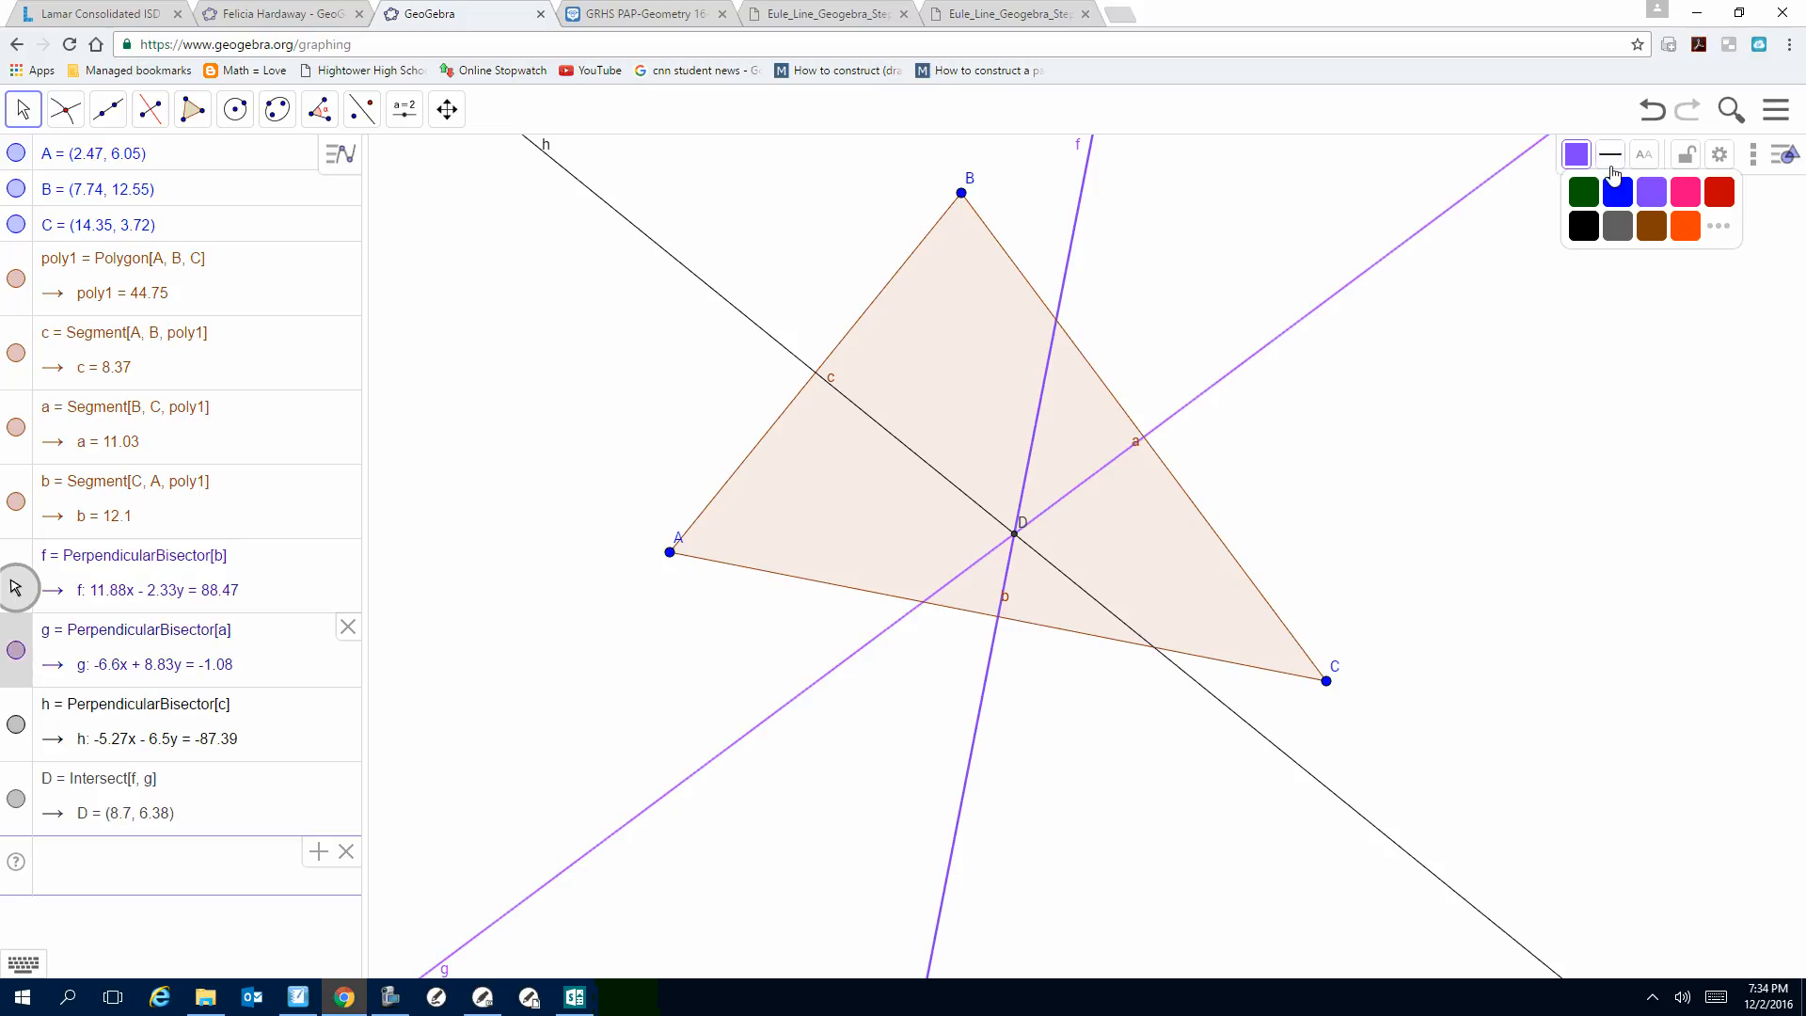
{"action": "left_click", "coordinate": [1611, 160]}
{"action": "left_click_drag", "start_coordinate": [1619, 223], "coordinate": [1635, 225]}
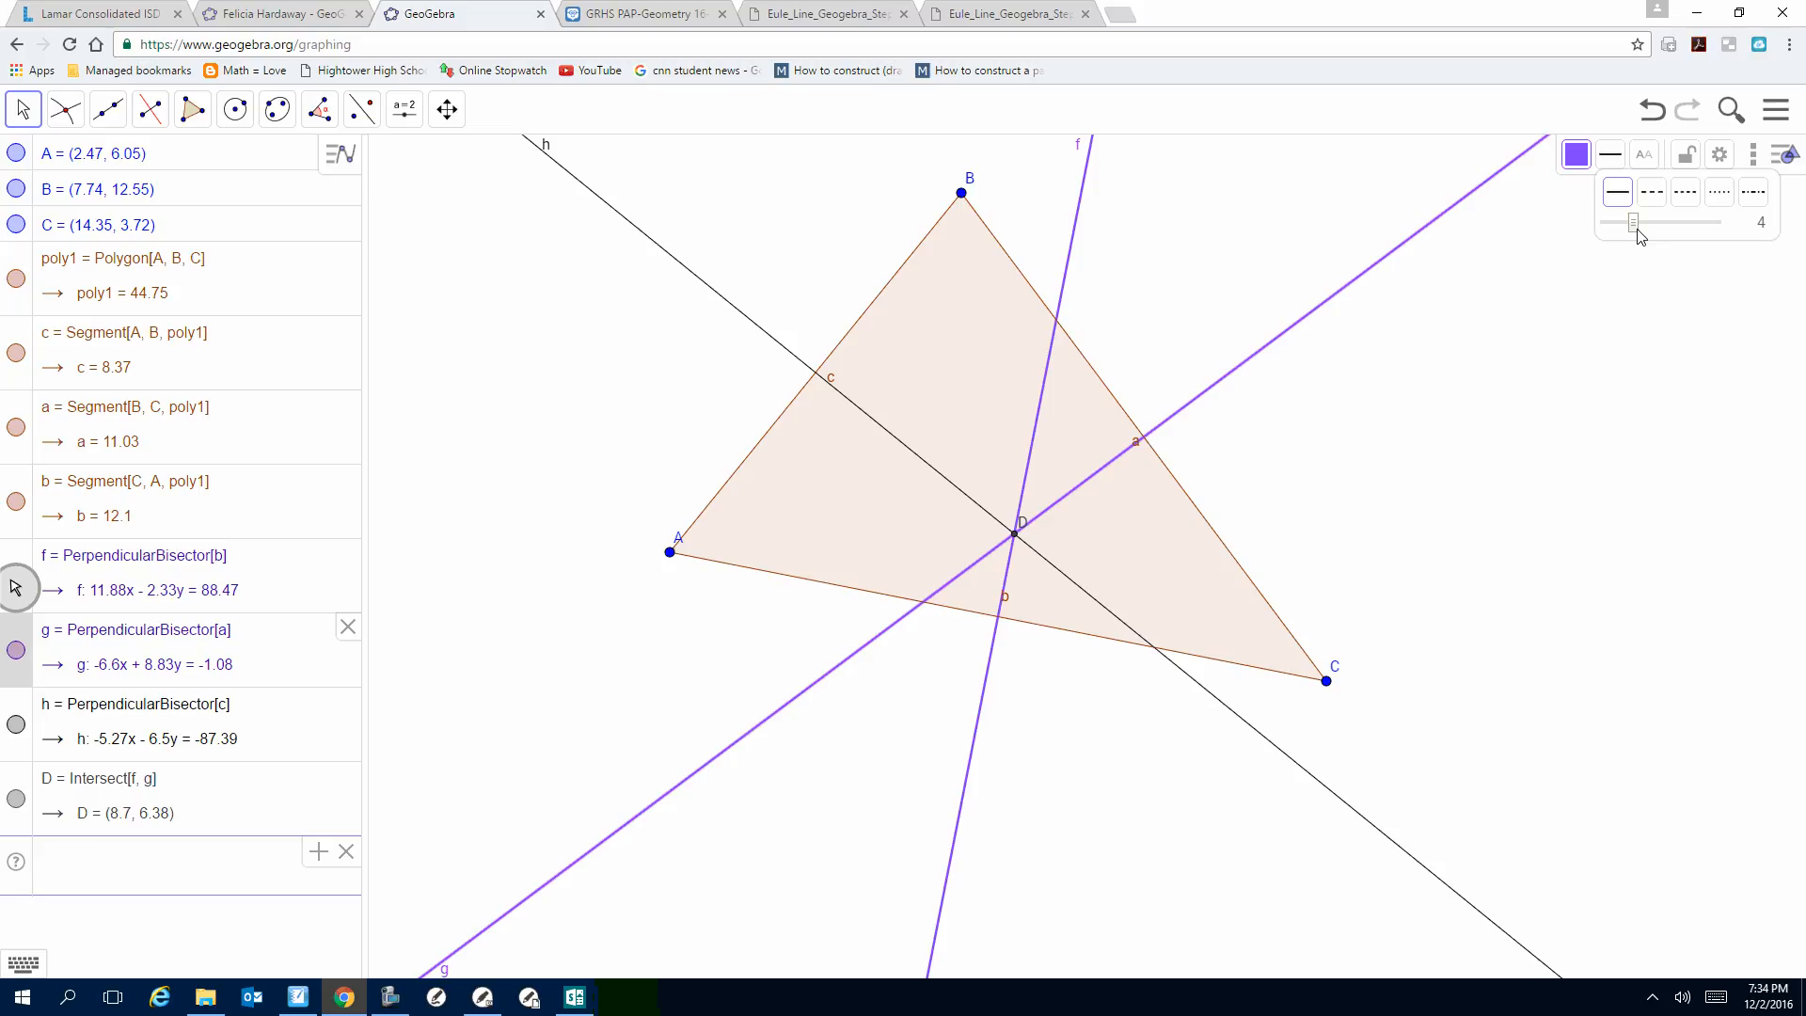
{"action": "left_click_drag", "start_coordinate": [1636, 231], "coordinate": [1644, 231]}
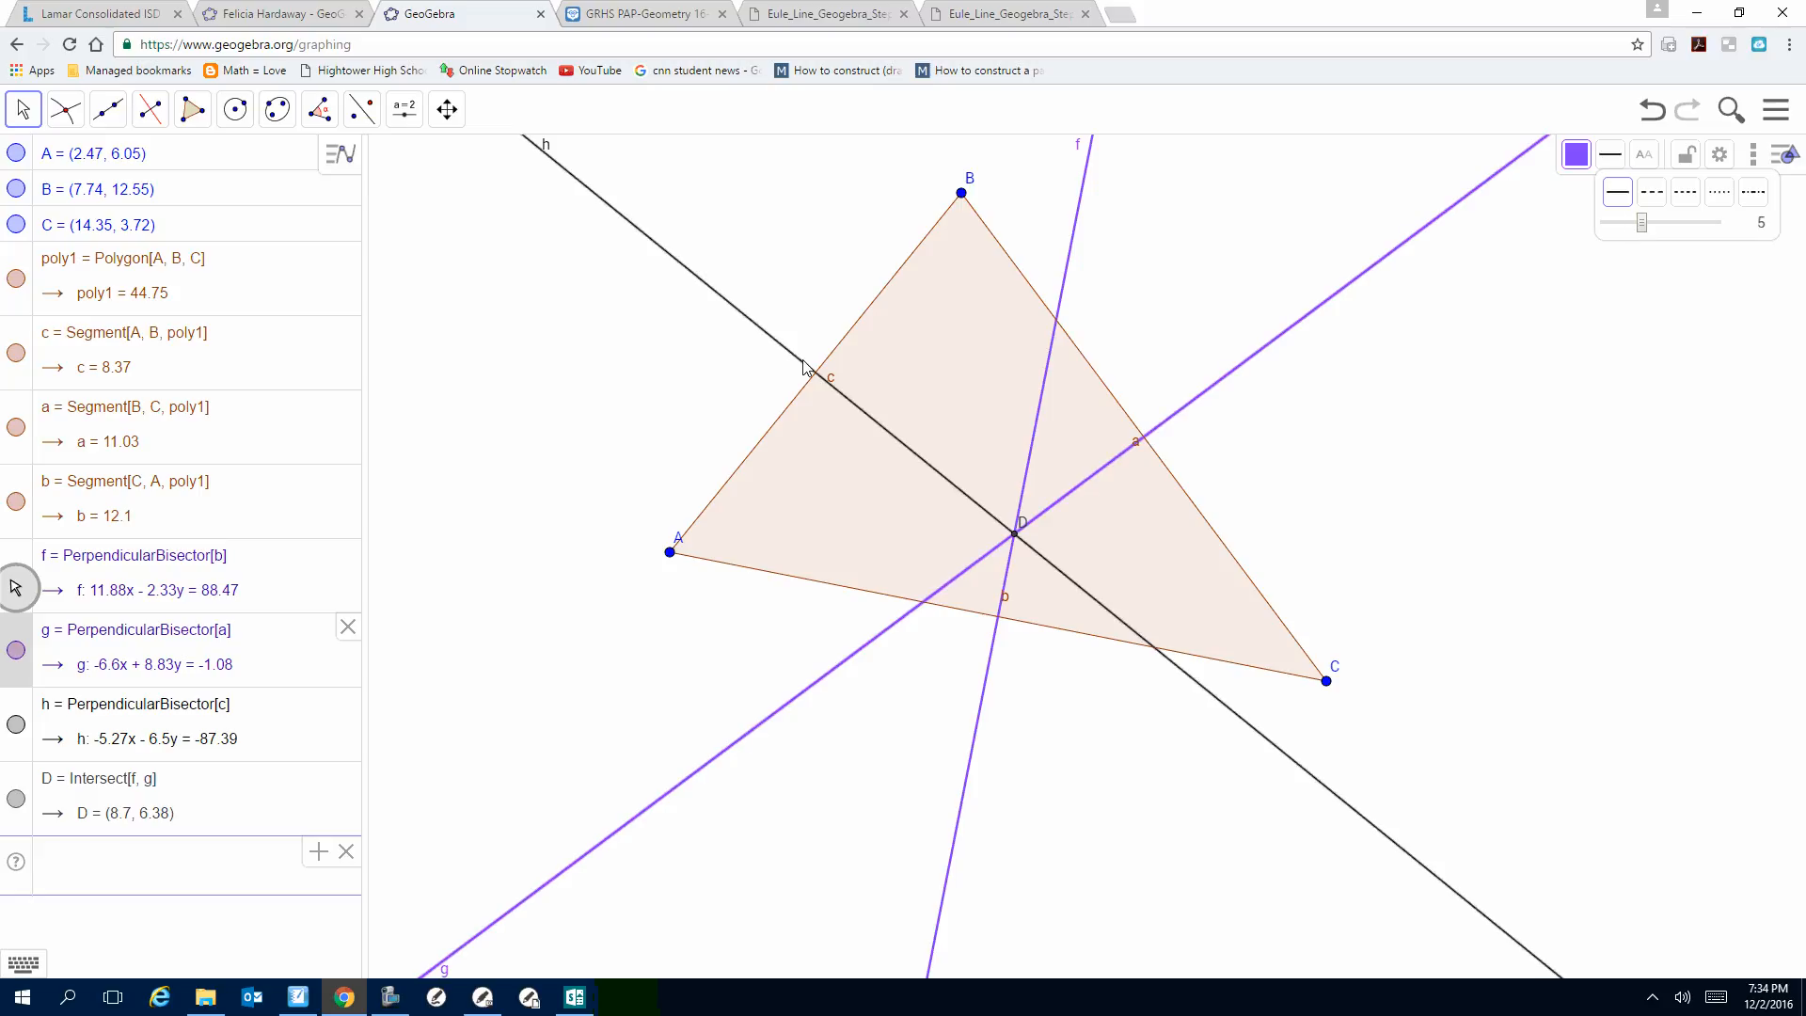
Step: Colour the perpendicular bisector of side AB purple and set its line thickness to 5
{"action": "left_click", "coordinate": [1082, 588]}
{"action": "left_click", "coordinate": [1576, 154]}
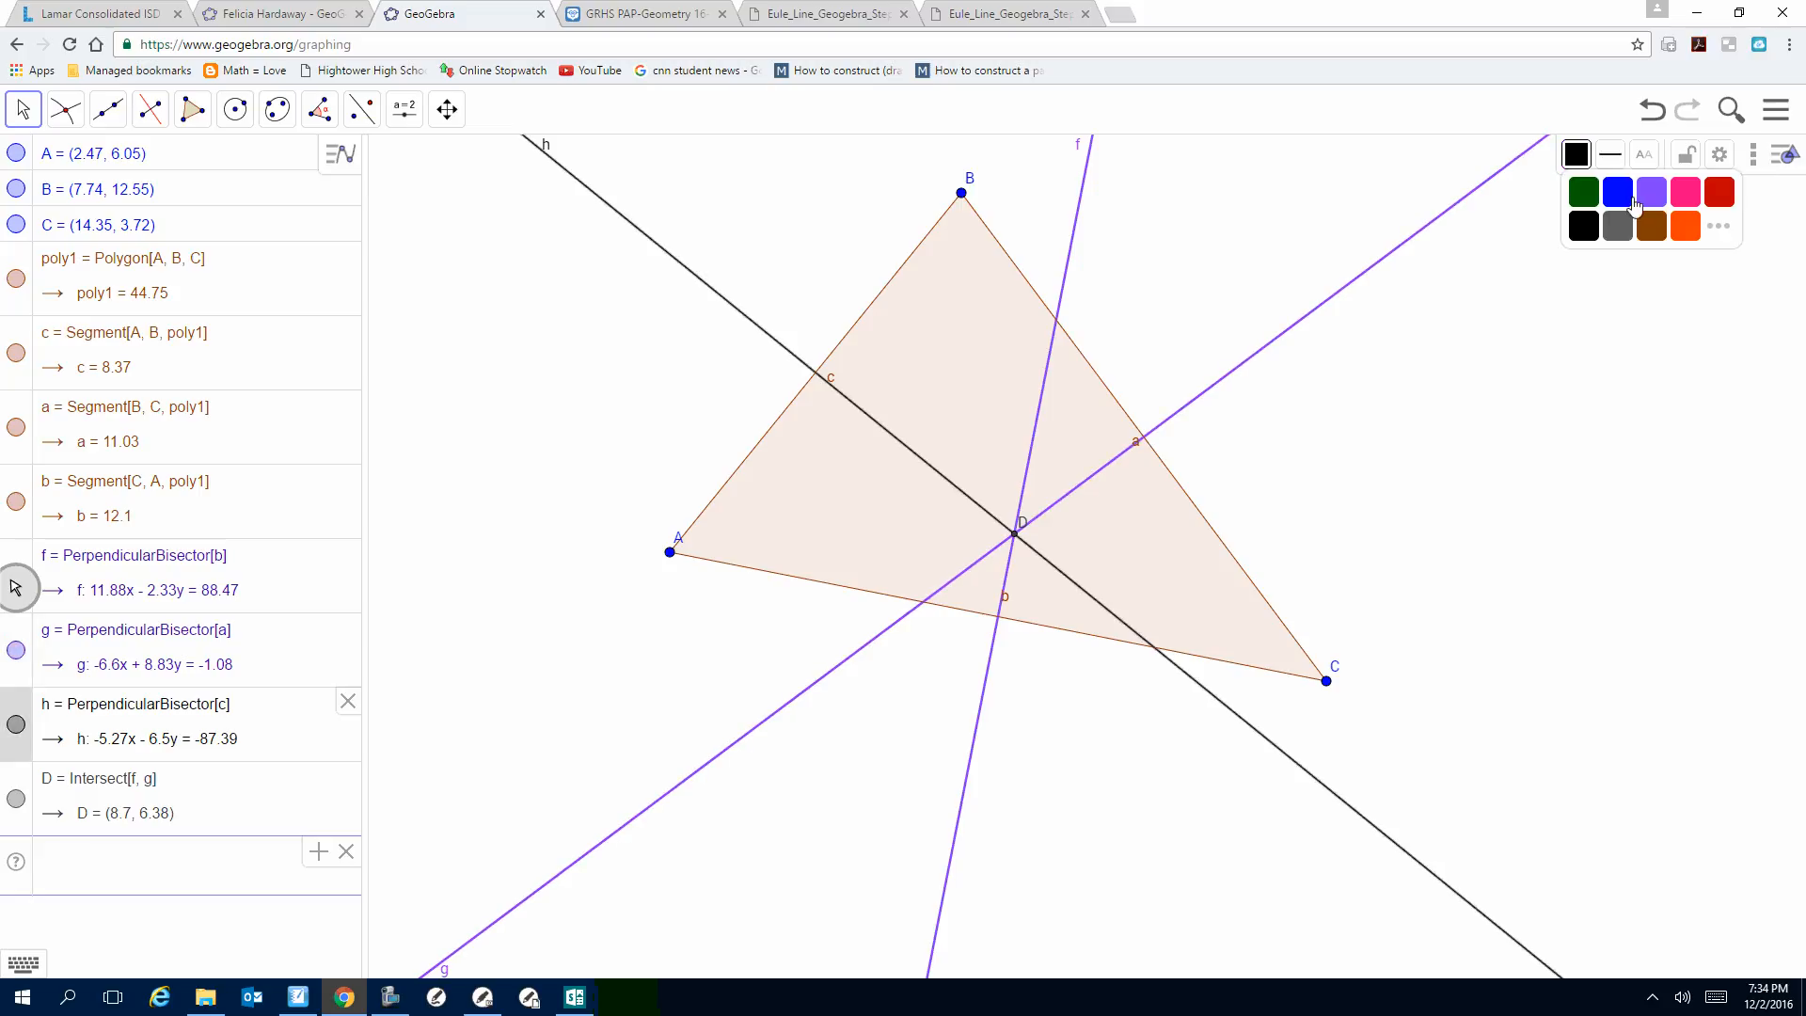
{"action": "left_click", "coordinate": [1652, 195]}
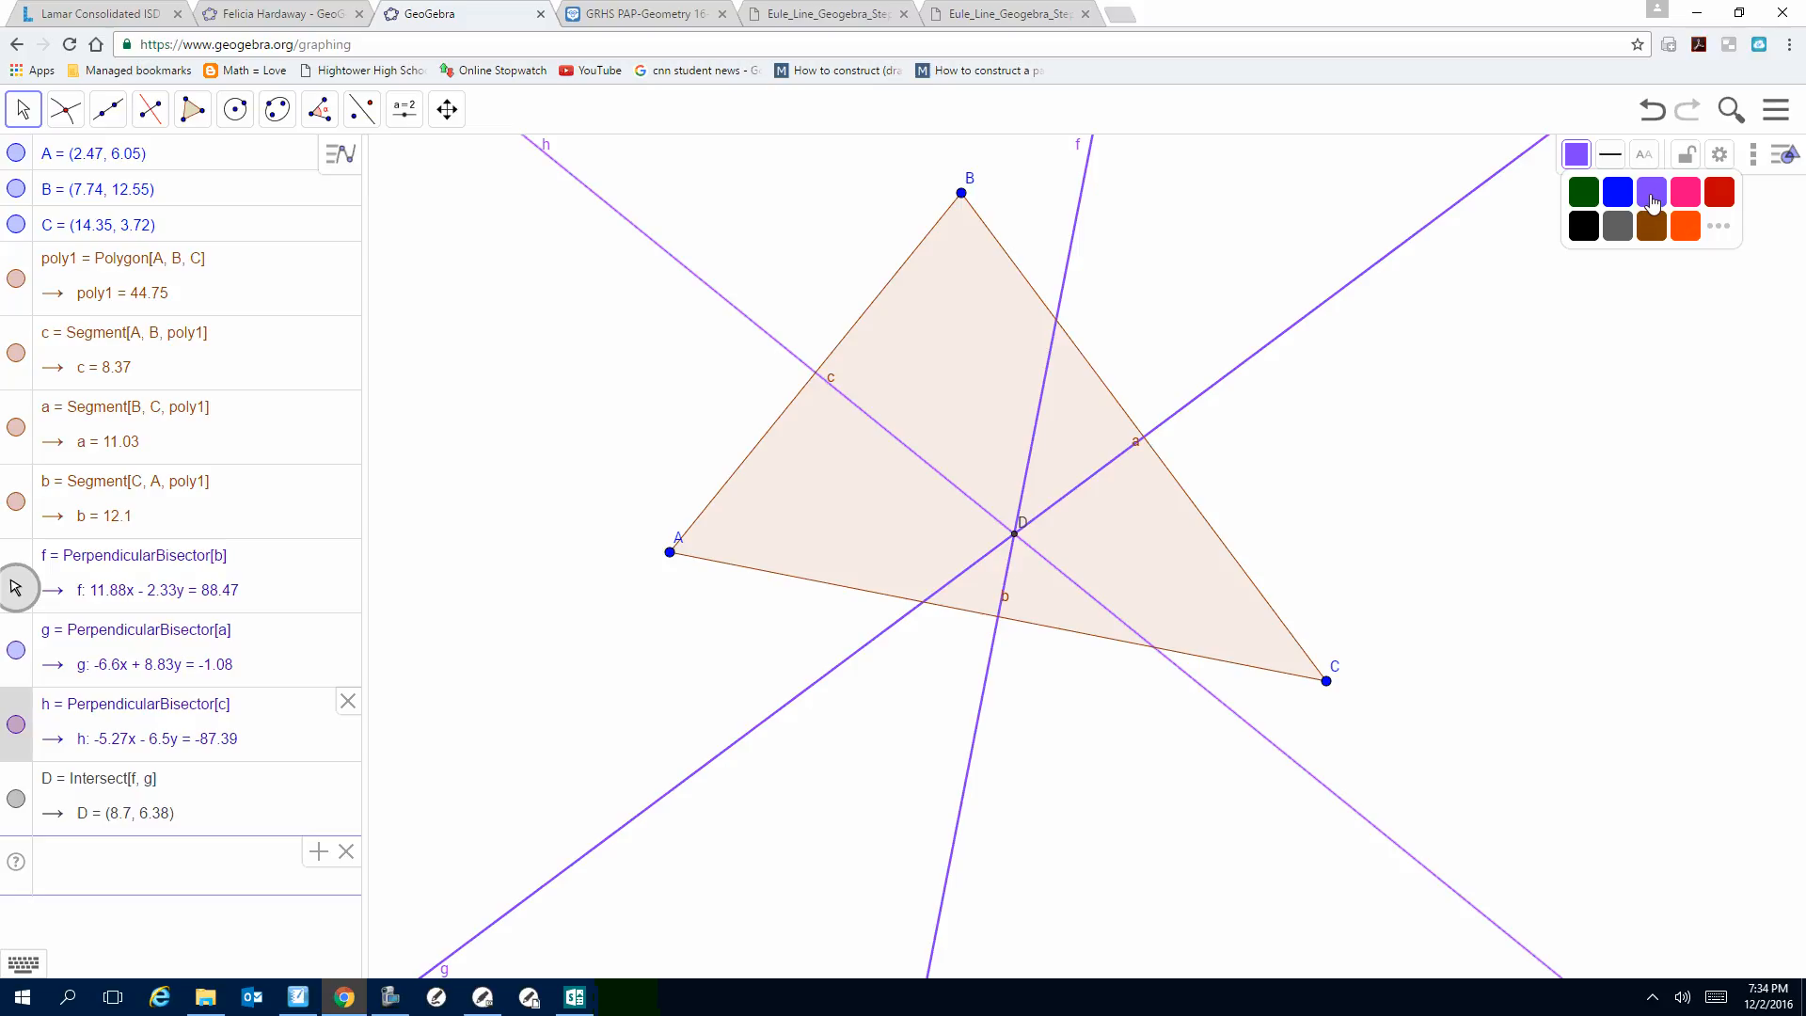
{"action": "left_click", "coordinate": [1614, 155]}
{"action": "left_click_drag", "start_coordinate": [1648, 224], "coordinate": [1642, 232]}
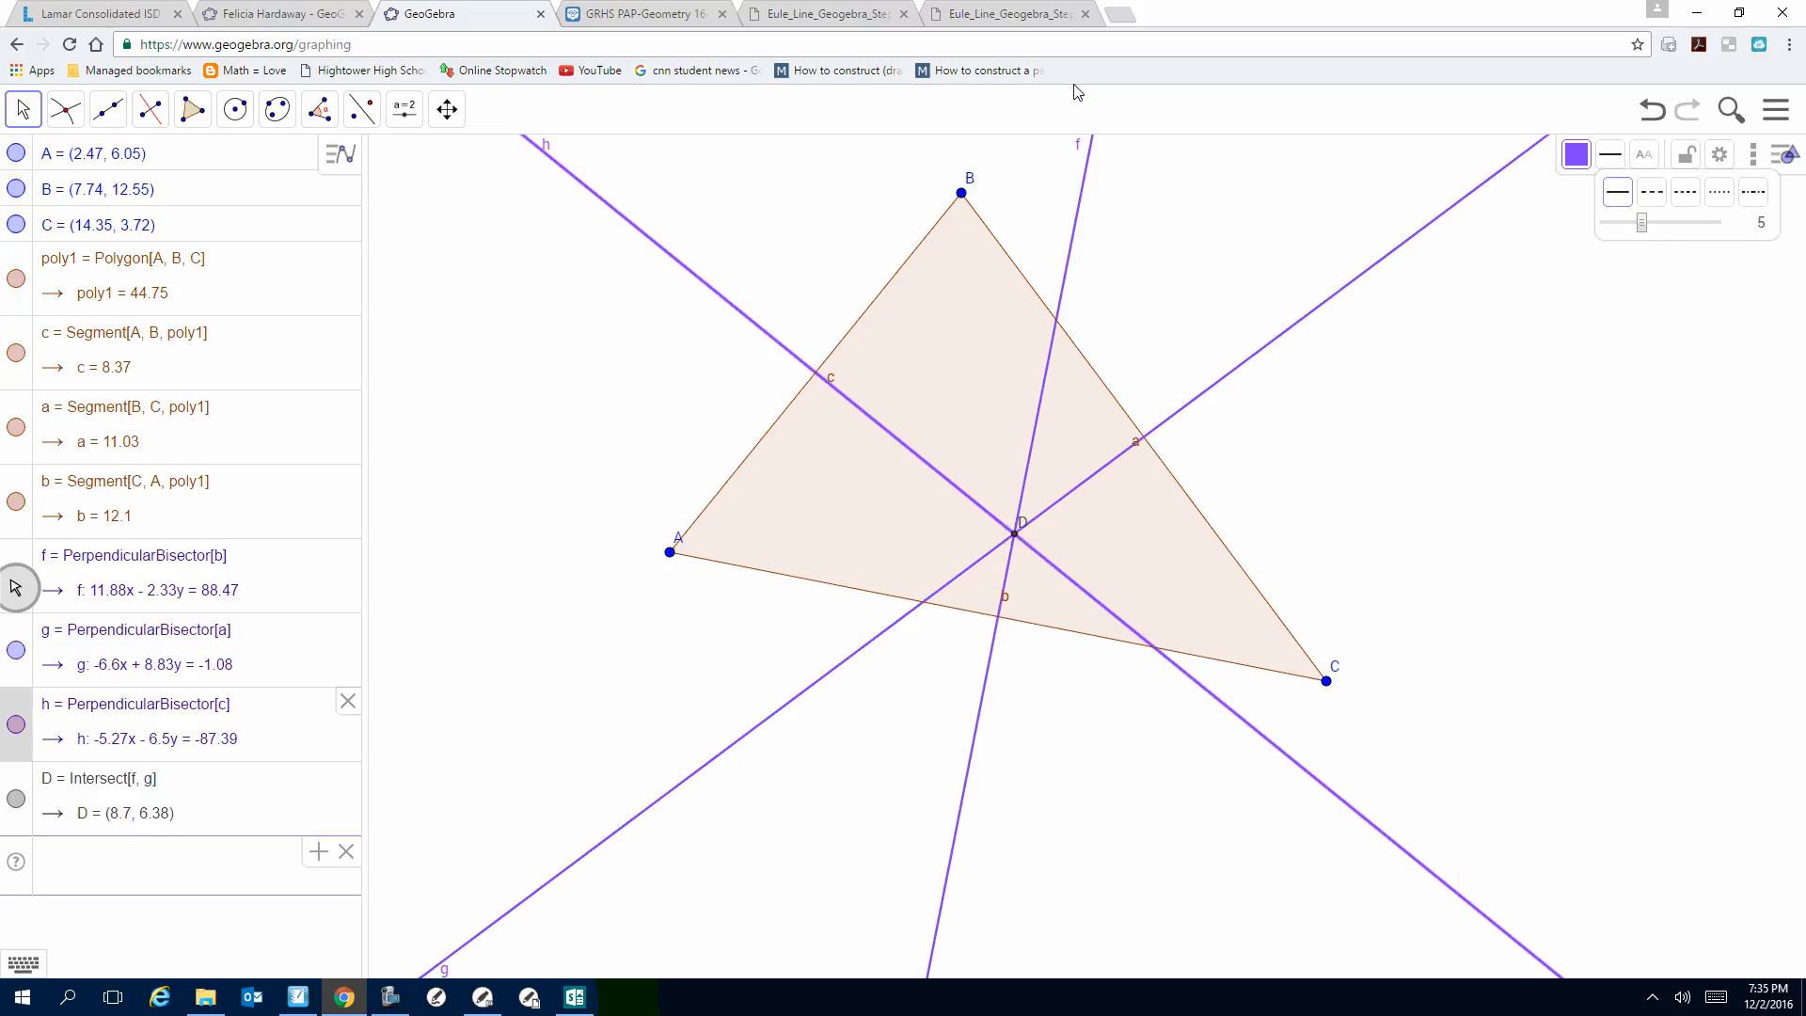
Step: Draw a circle centred on the intersection of the perpendicular bisectors and passing through vertex C
{"action": "left_click", "coordinate": [234, 110]}
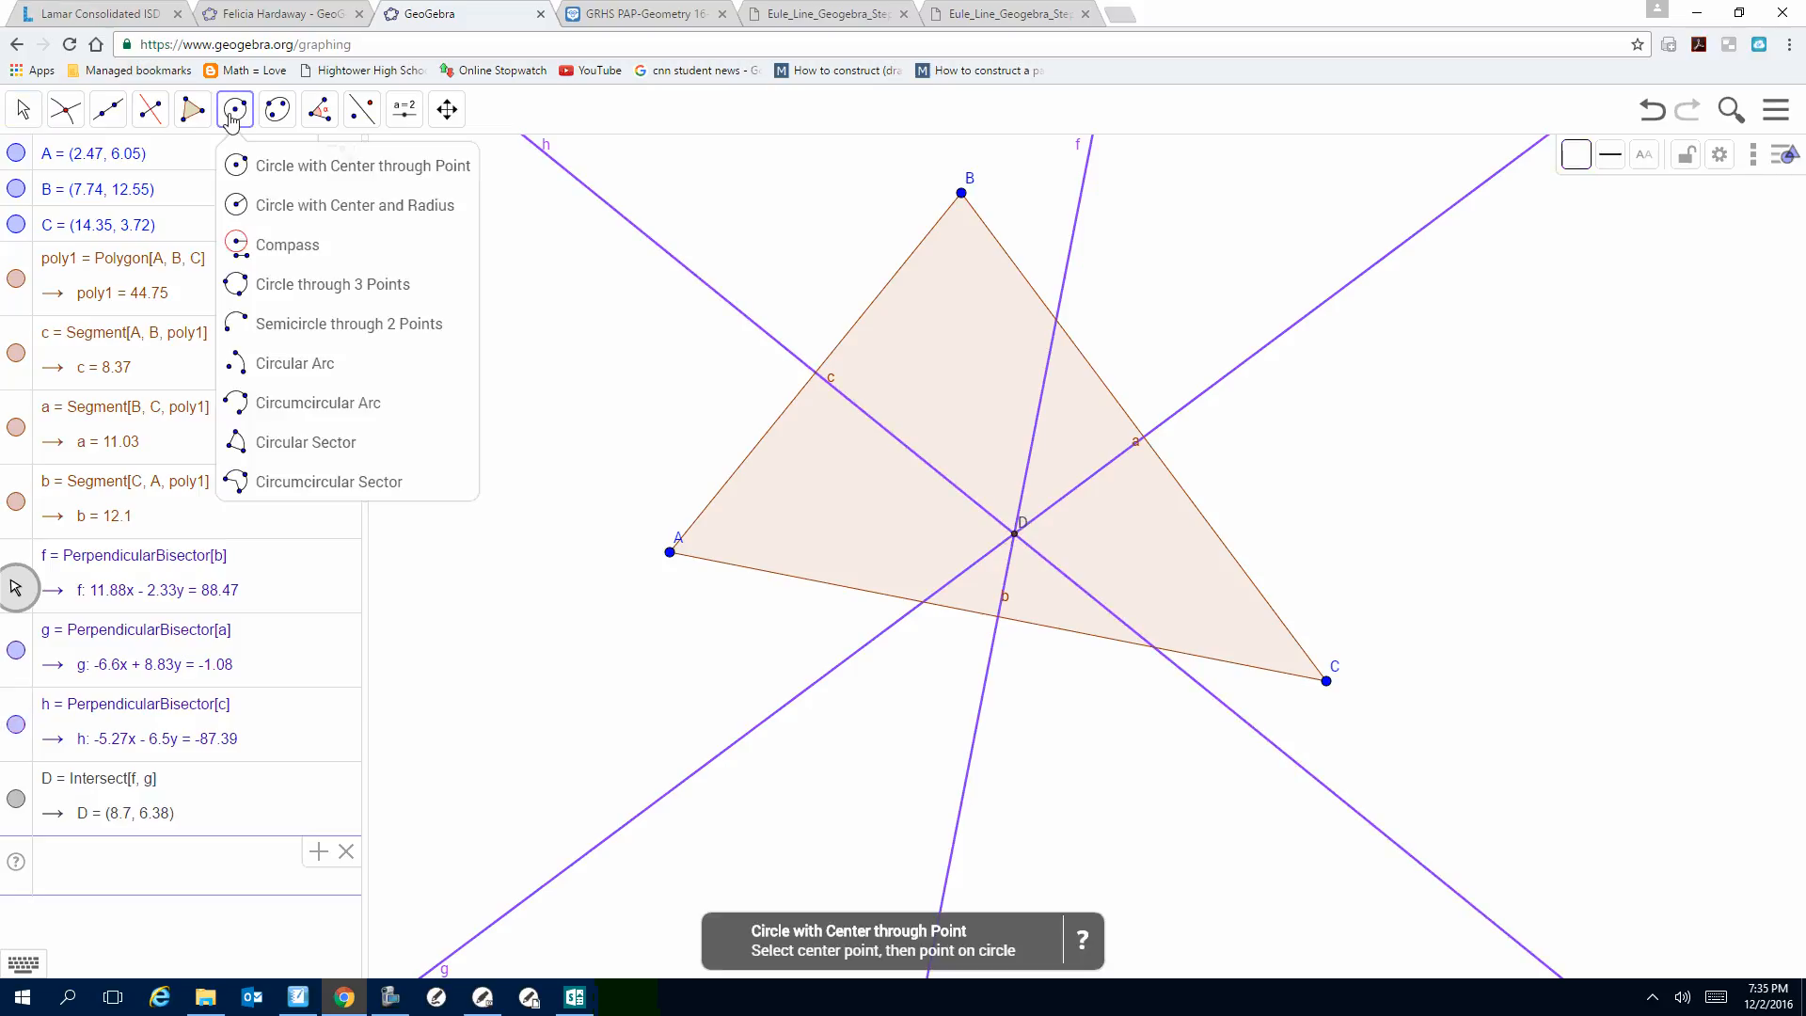
{"action": "left_click", "coordinate": [306, 167]}
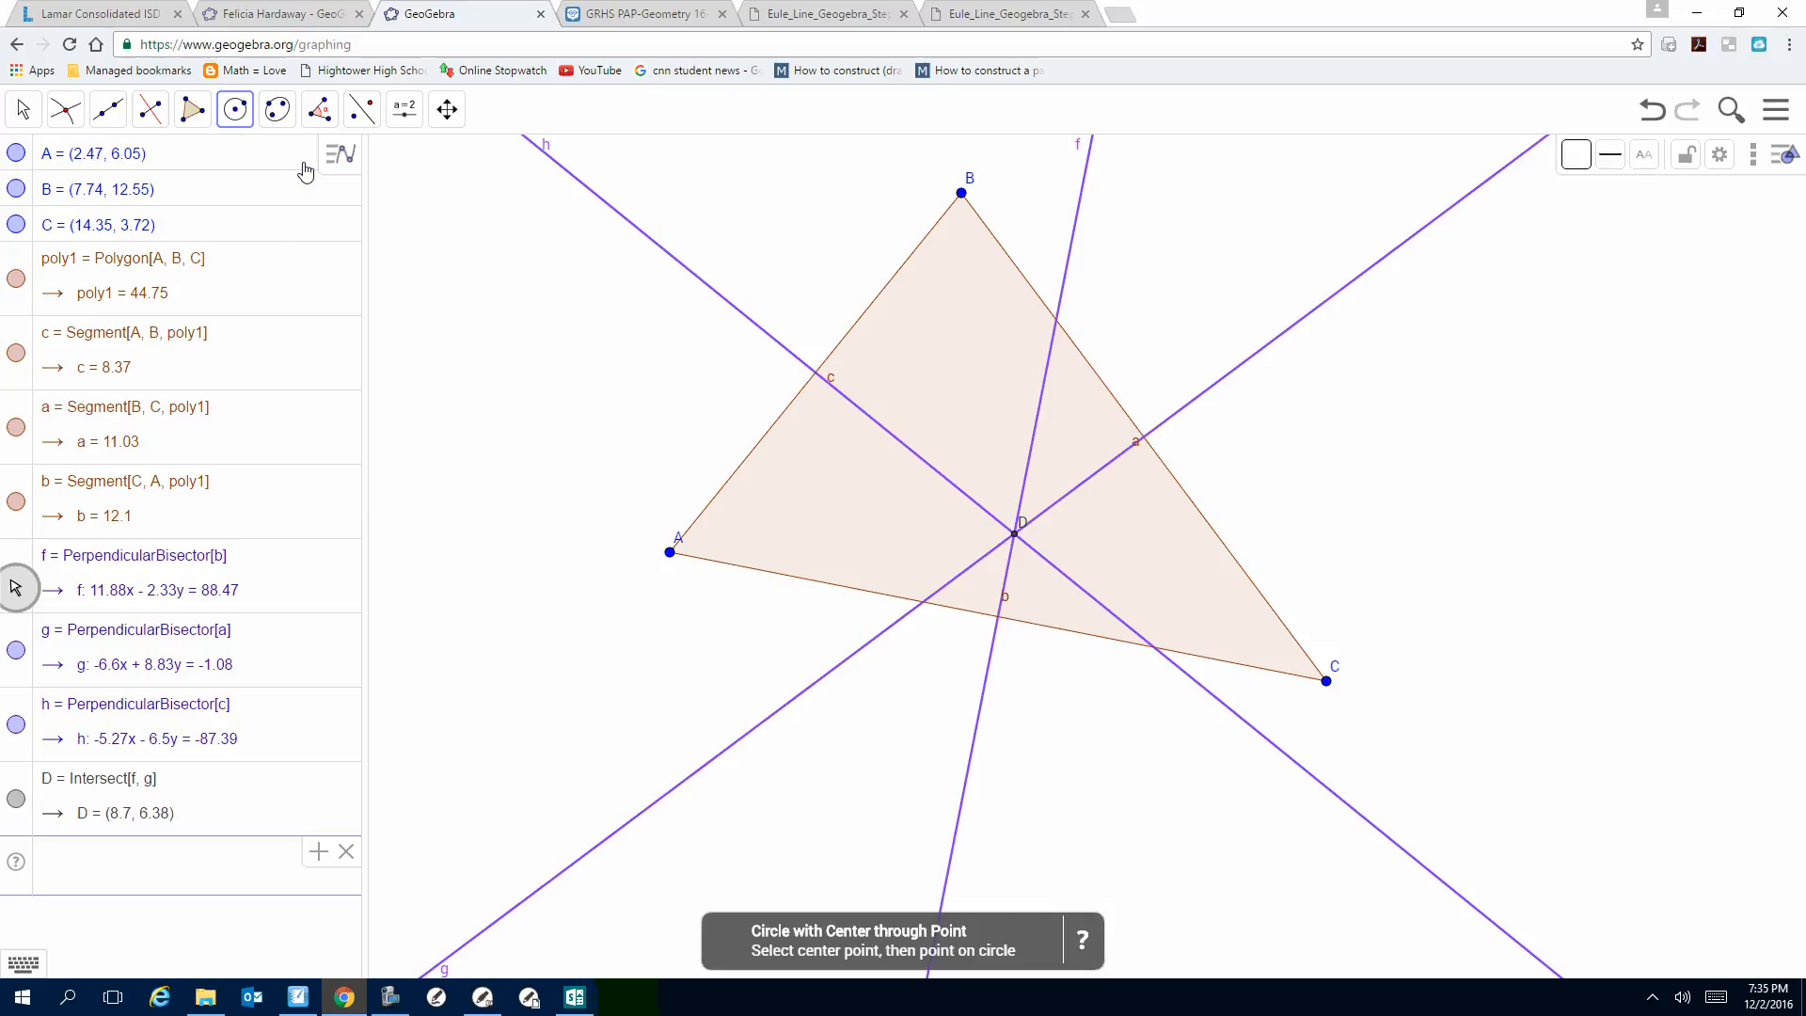
{"action": "left_click", "coordinate": [1014, 534]}
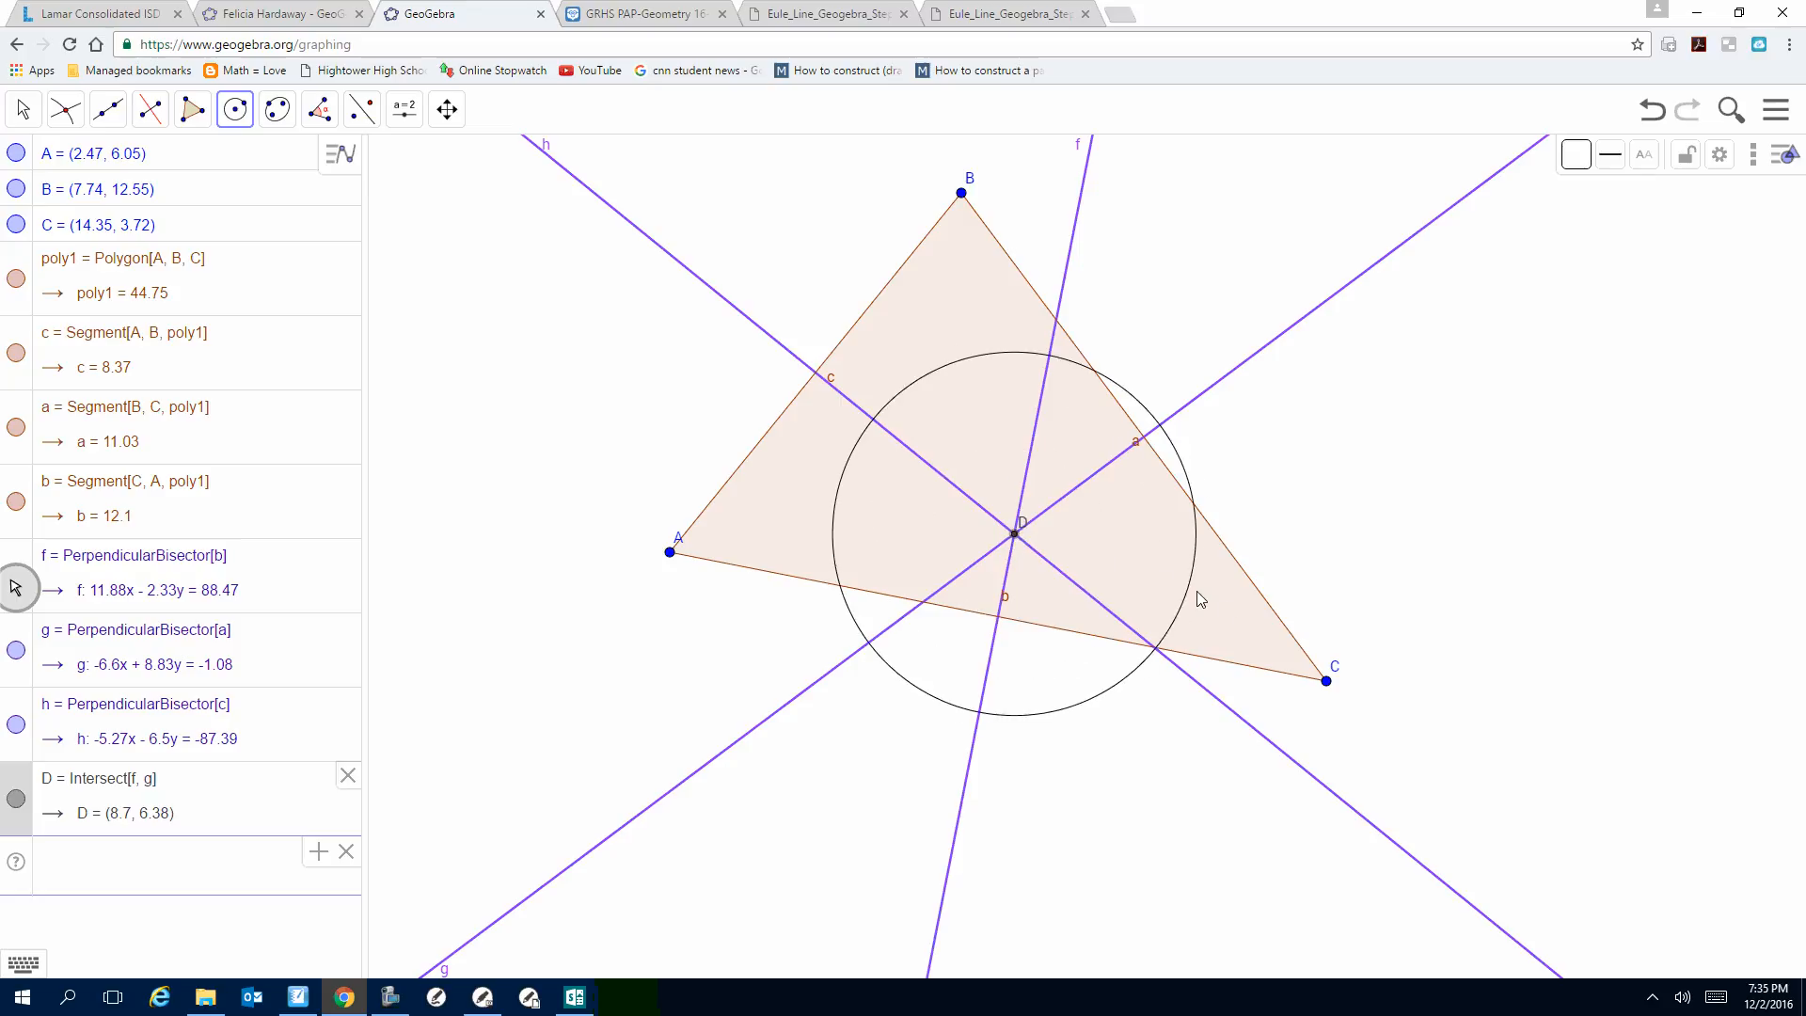
{"action": "left_click", "coordinate": [1326, 681]}
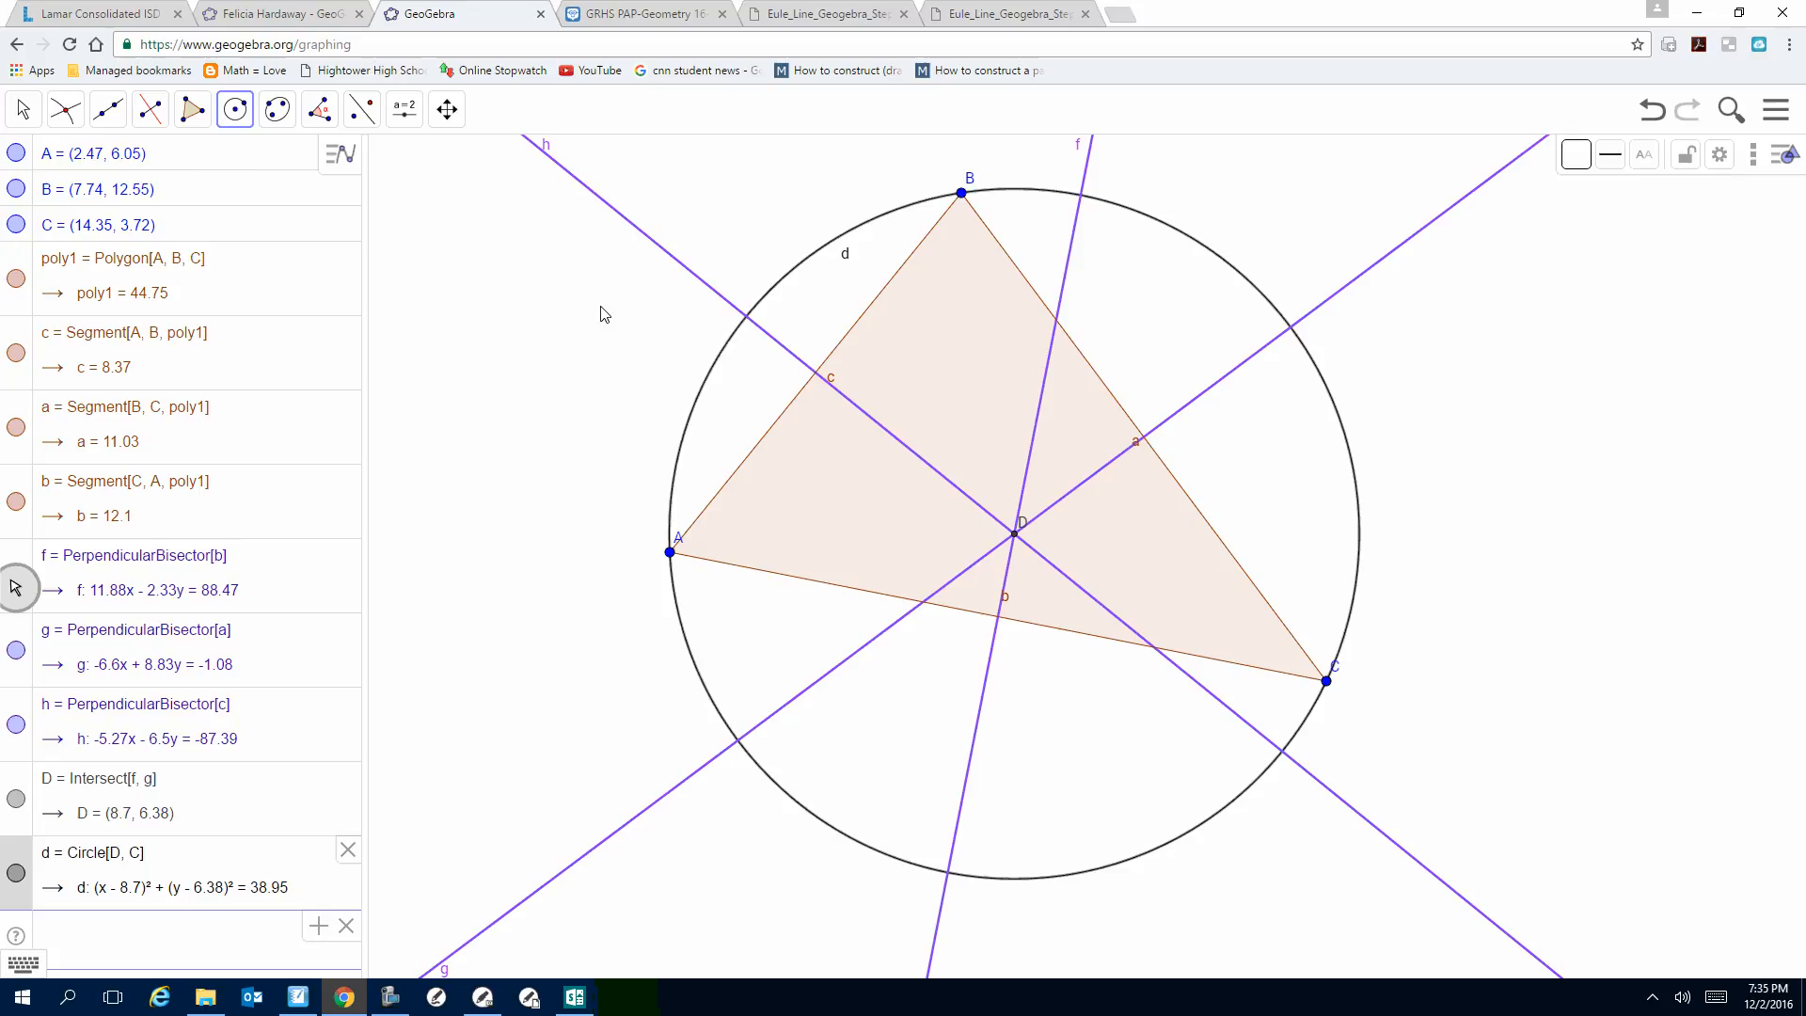
Step: Construct the triangle's three altitudes as perpendicular lines from B to side AC, A to side BC, and C to side AB
{"action": "left_click", "coordinate": [151, 134]}
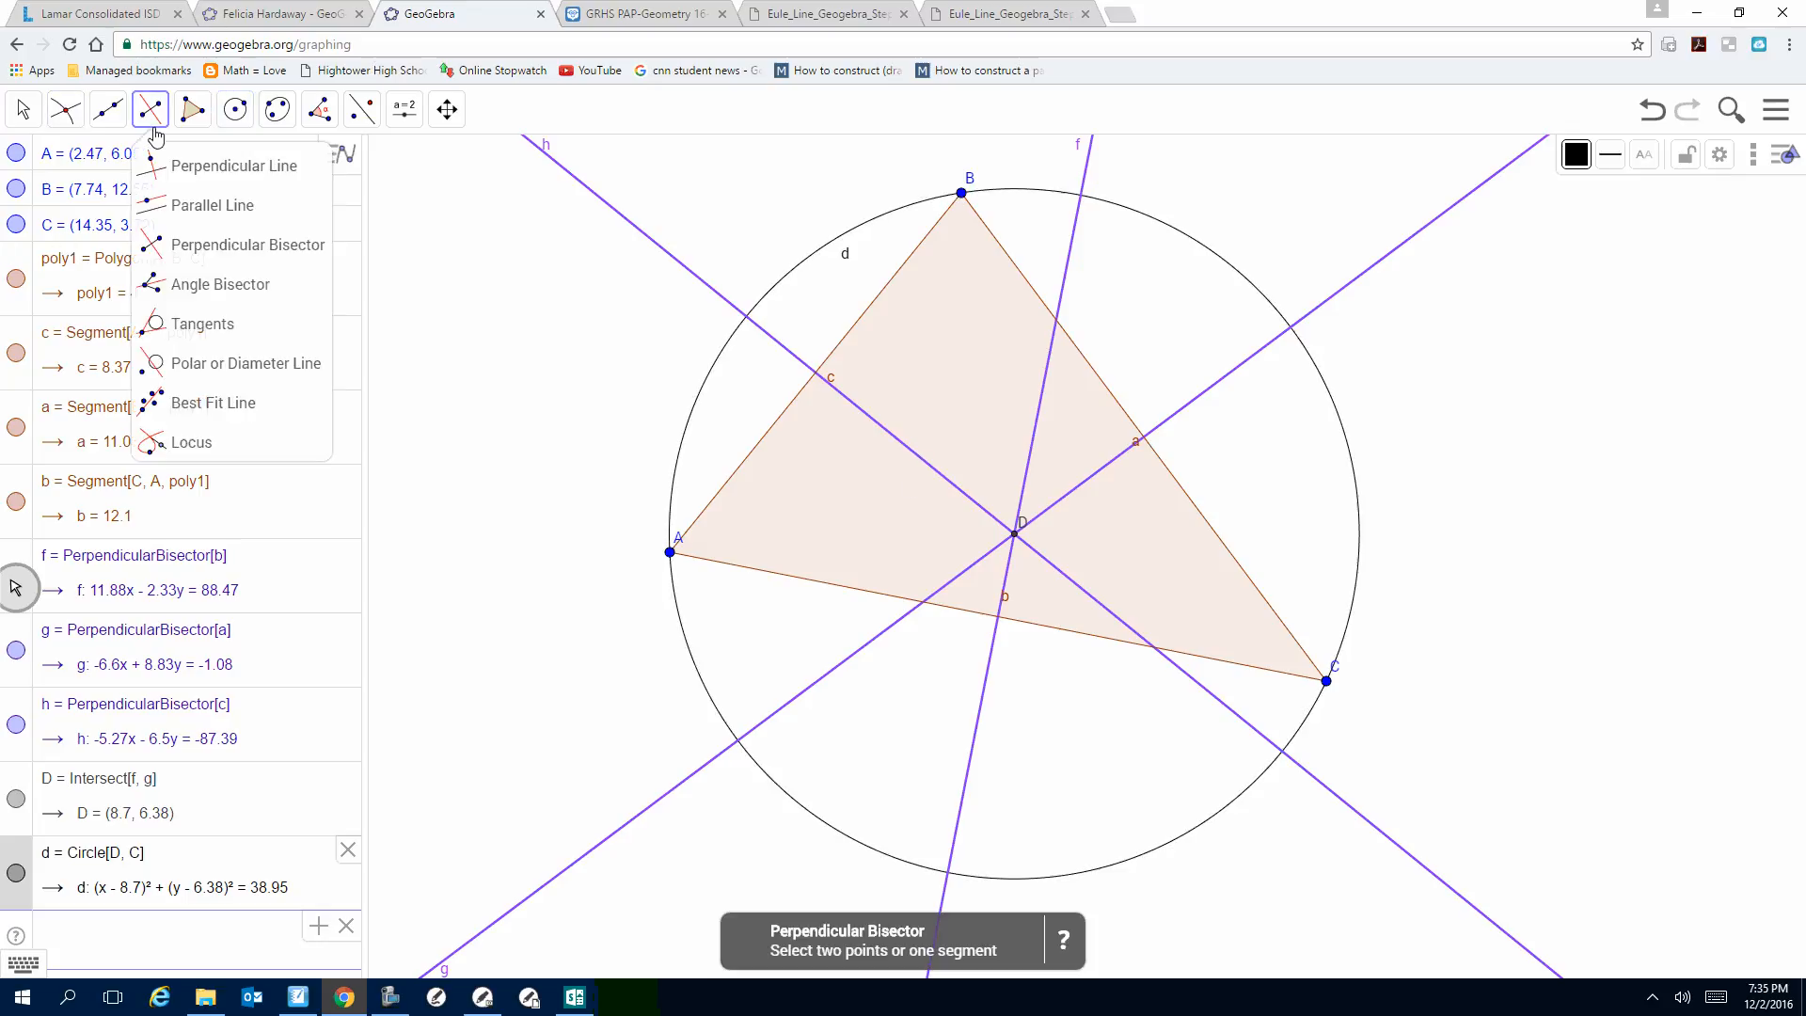
{"action": "left_click", "coordinate": [193, 169]}
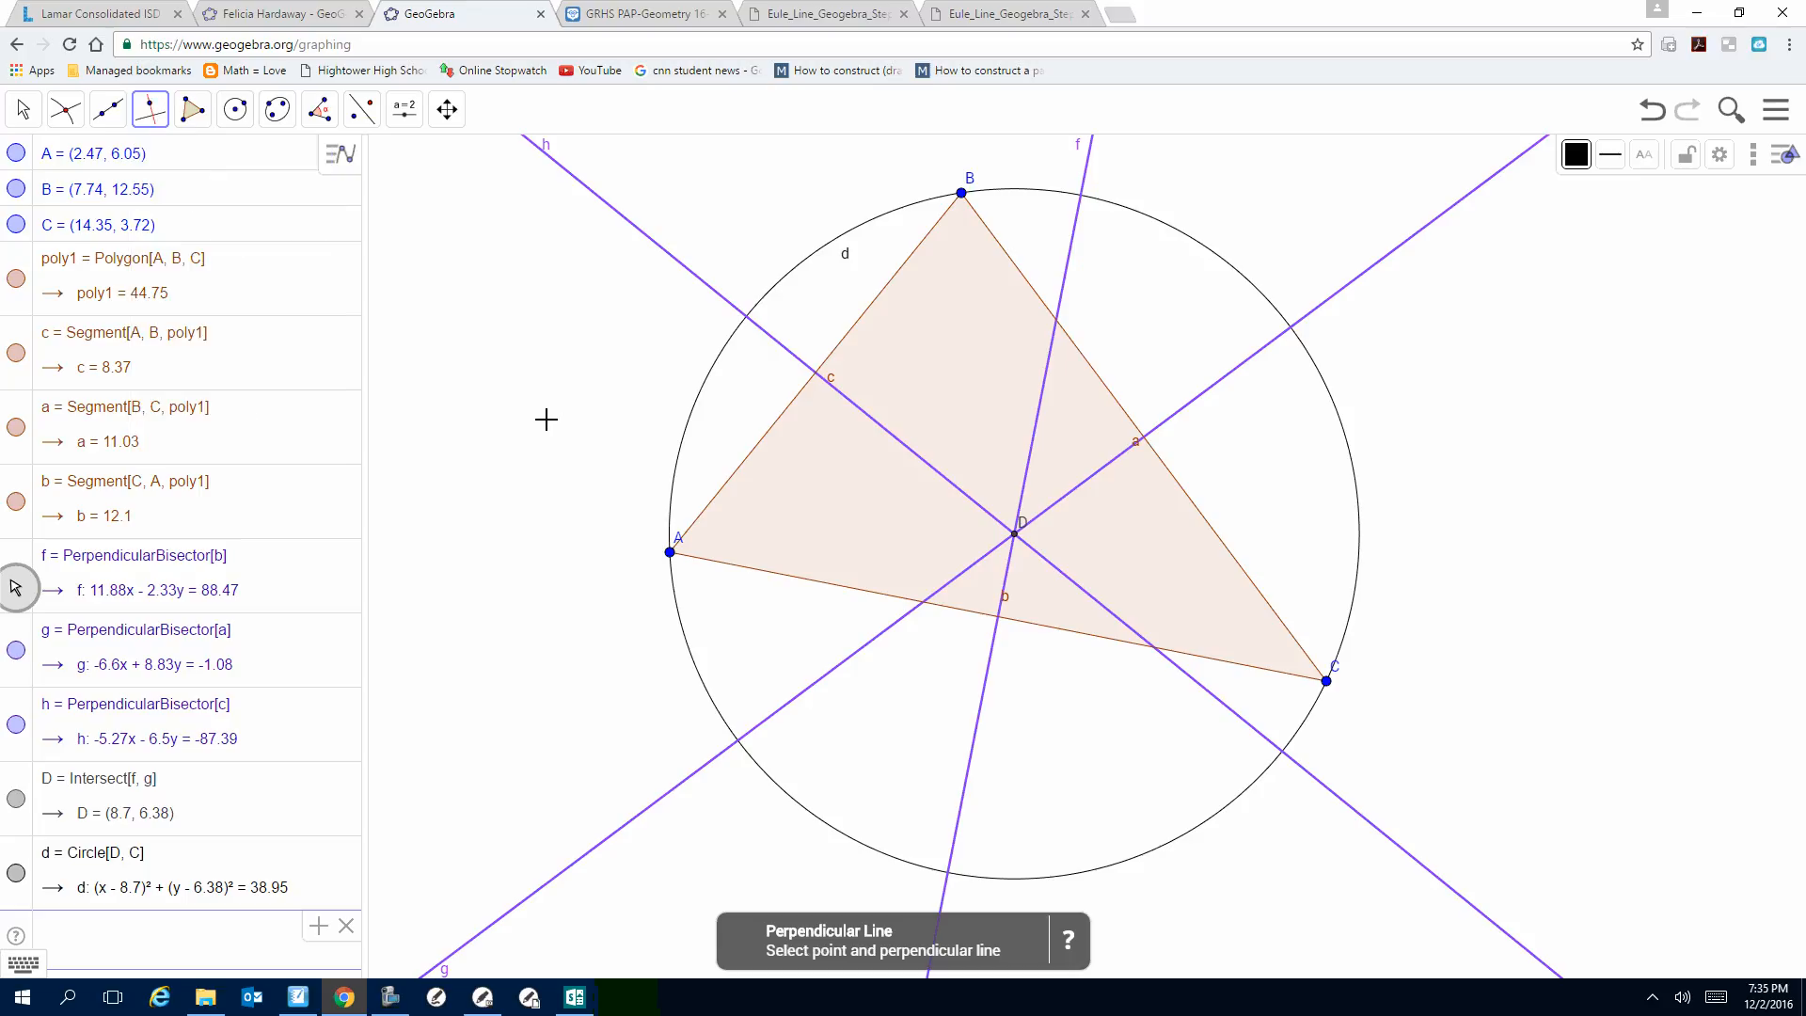
{"action": "left_click", "coordinate": [961, 195]}
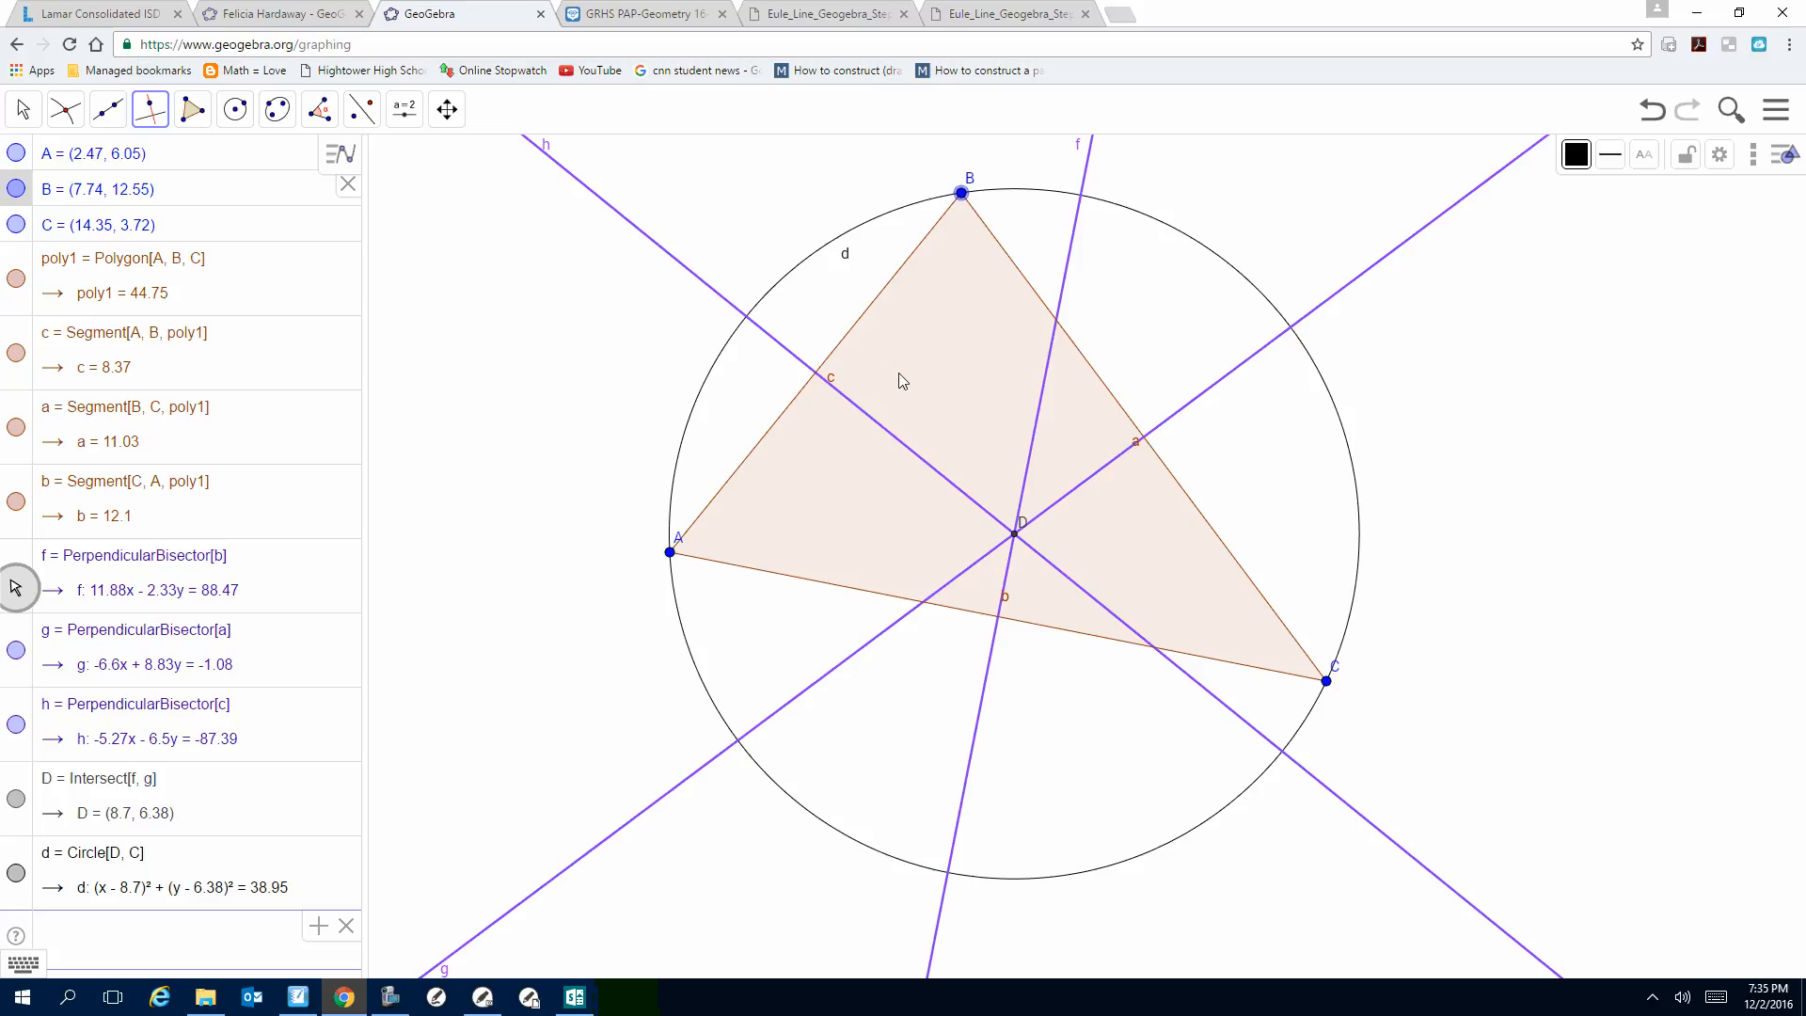
{"action": "left_click", "coordinate": [852, 590]}
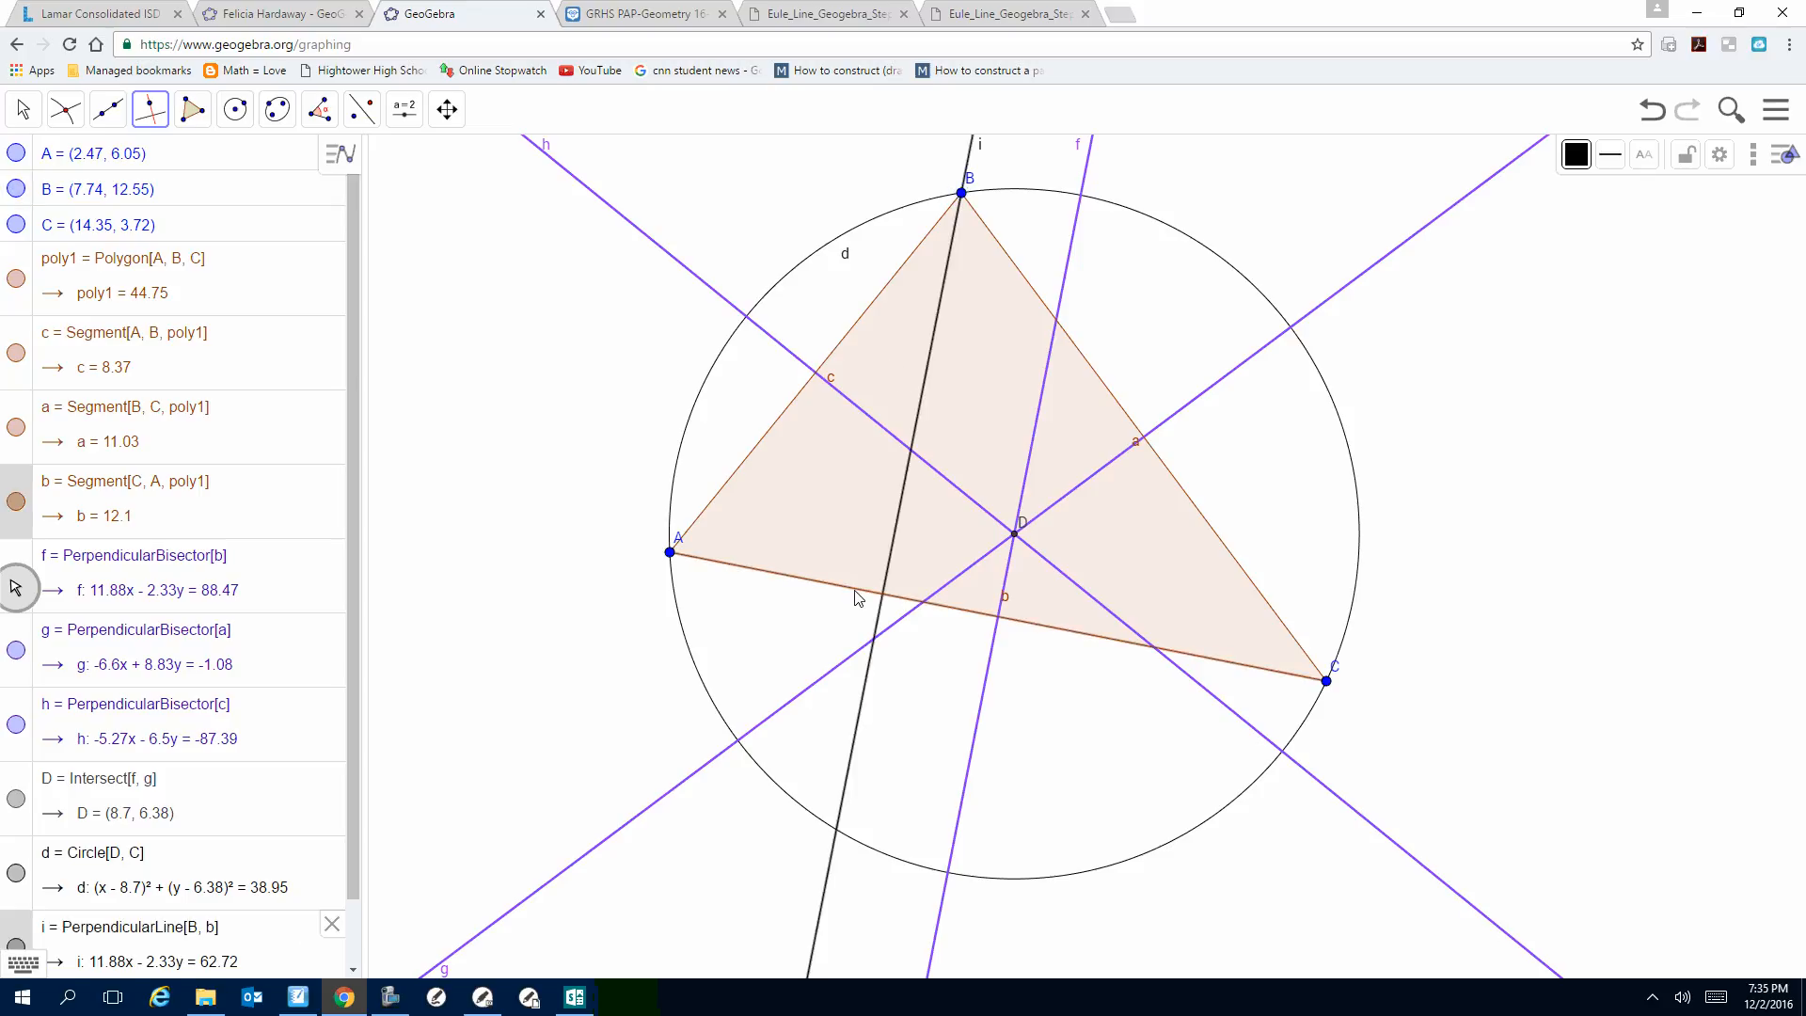
{"action": "left_click", "coordinate": [669, 552]}
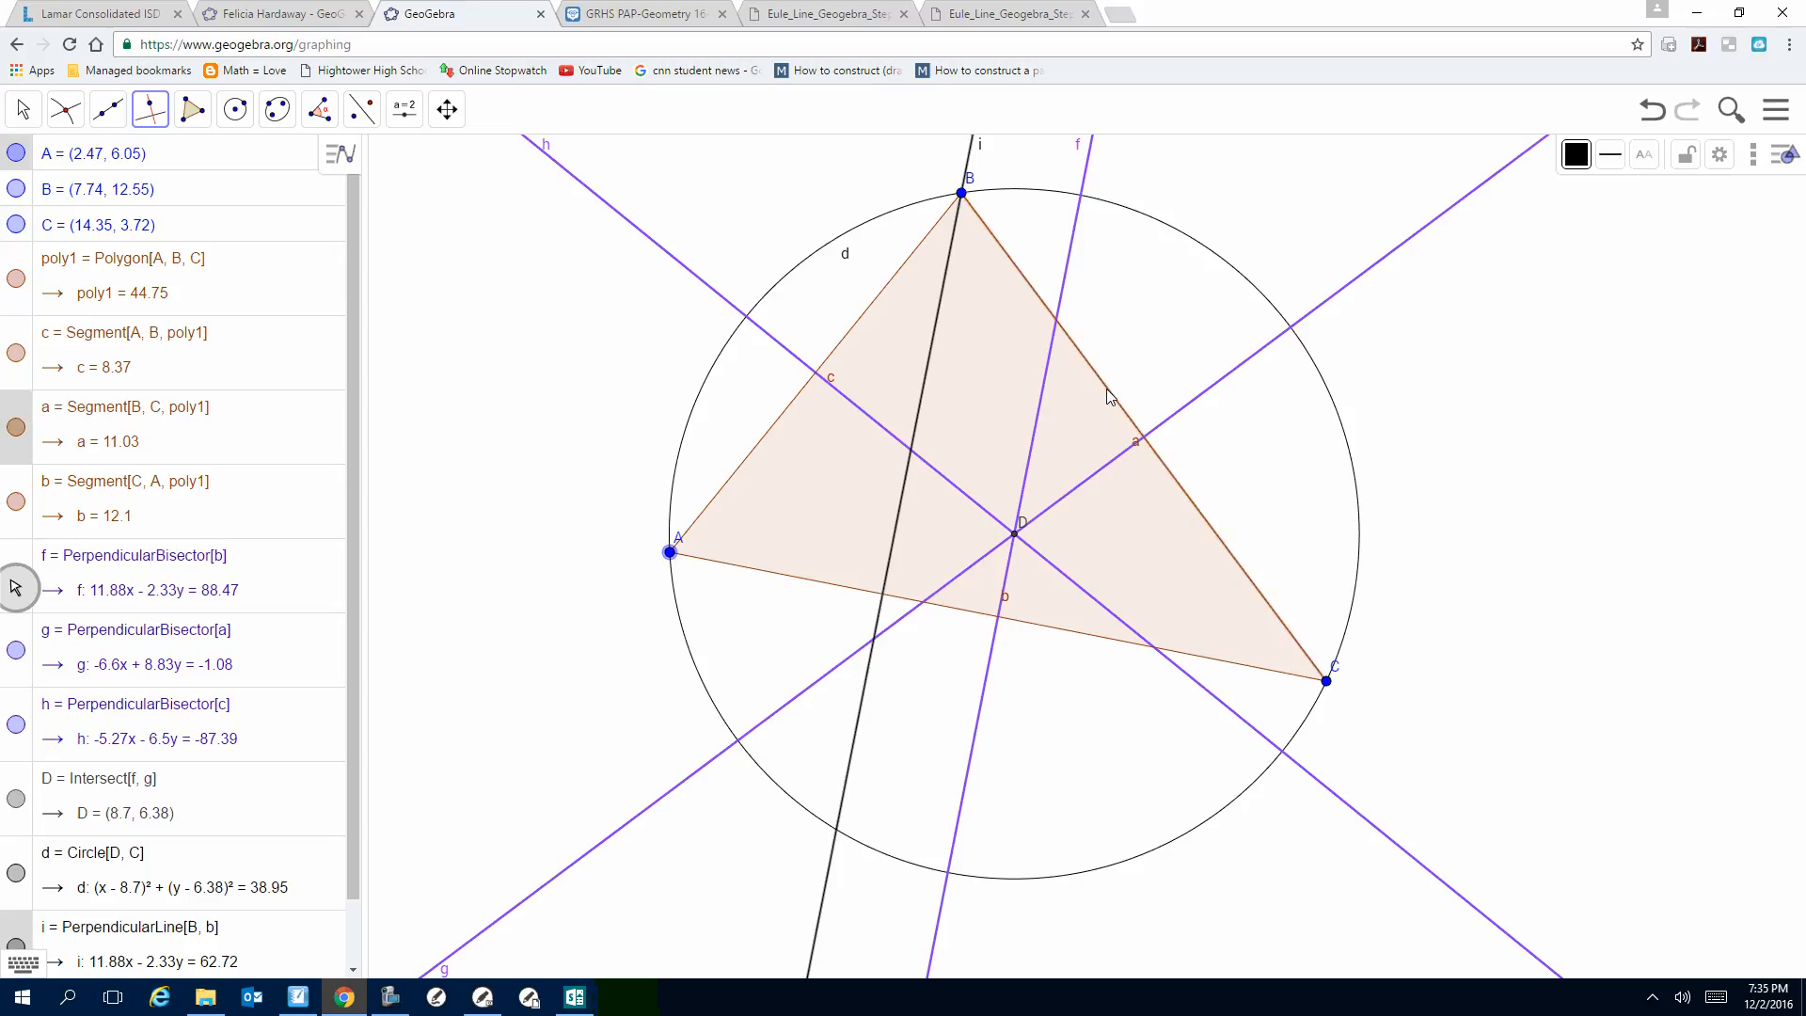
{"action": "left_click", "coordinate": [1106, 387]}
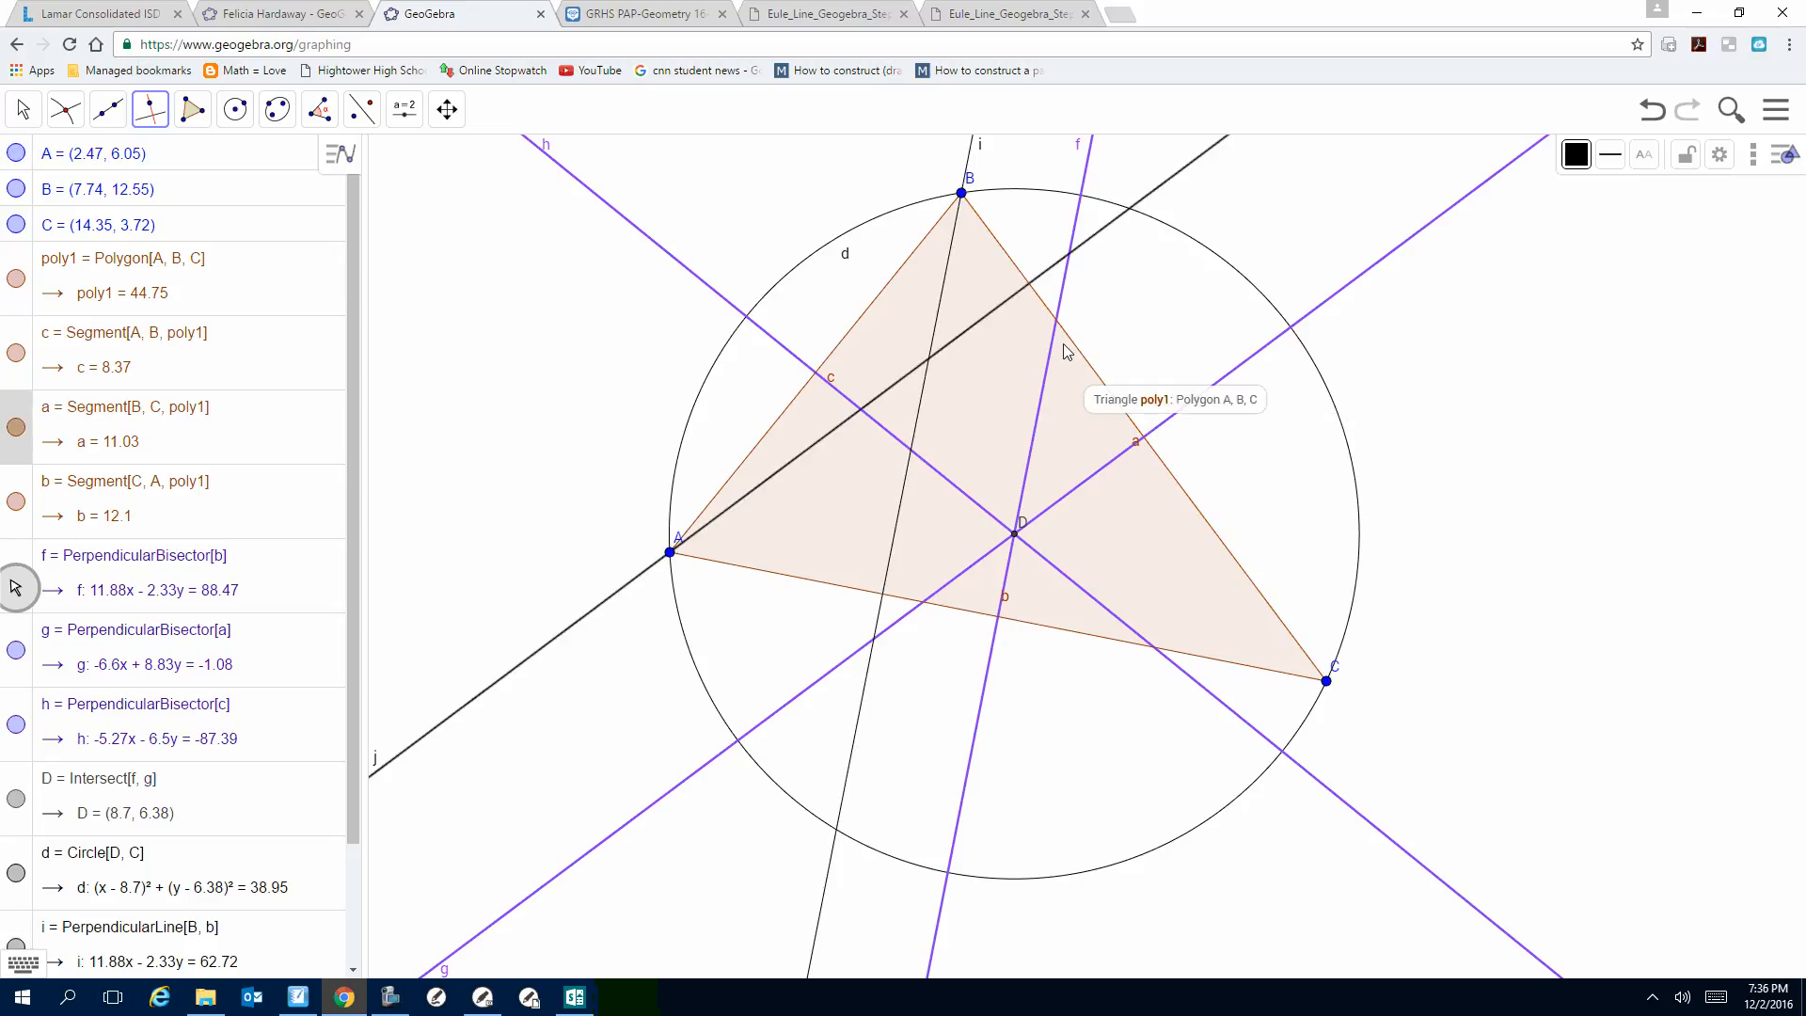
{"action": "left_click", "coordinate": [1325, 685]}
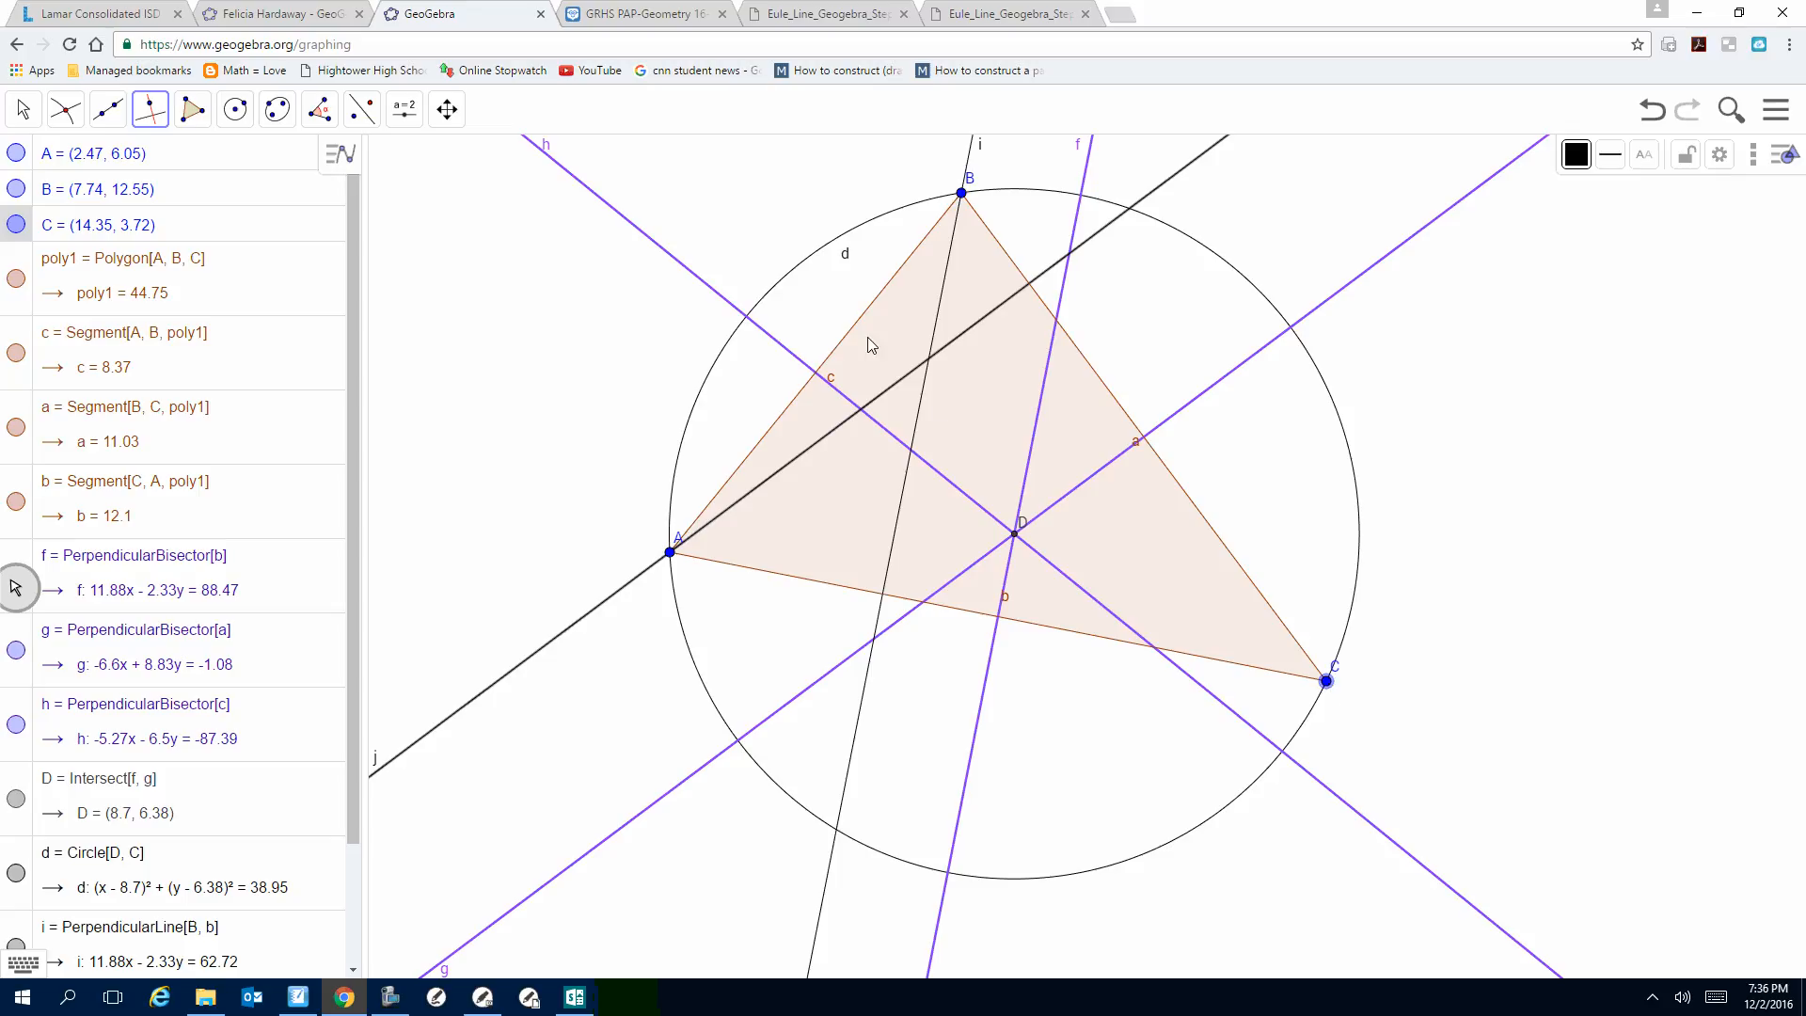
{"action": "left_click", "coordinate": [863, 310]}
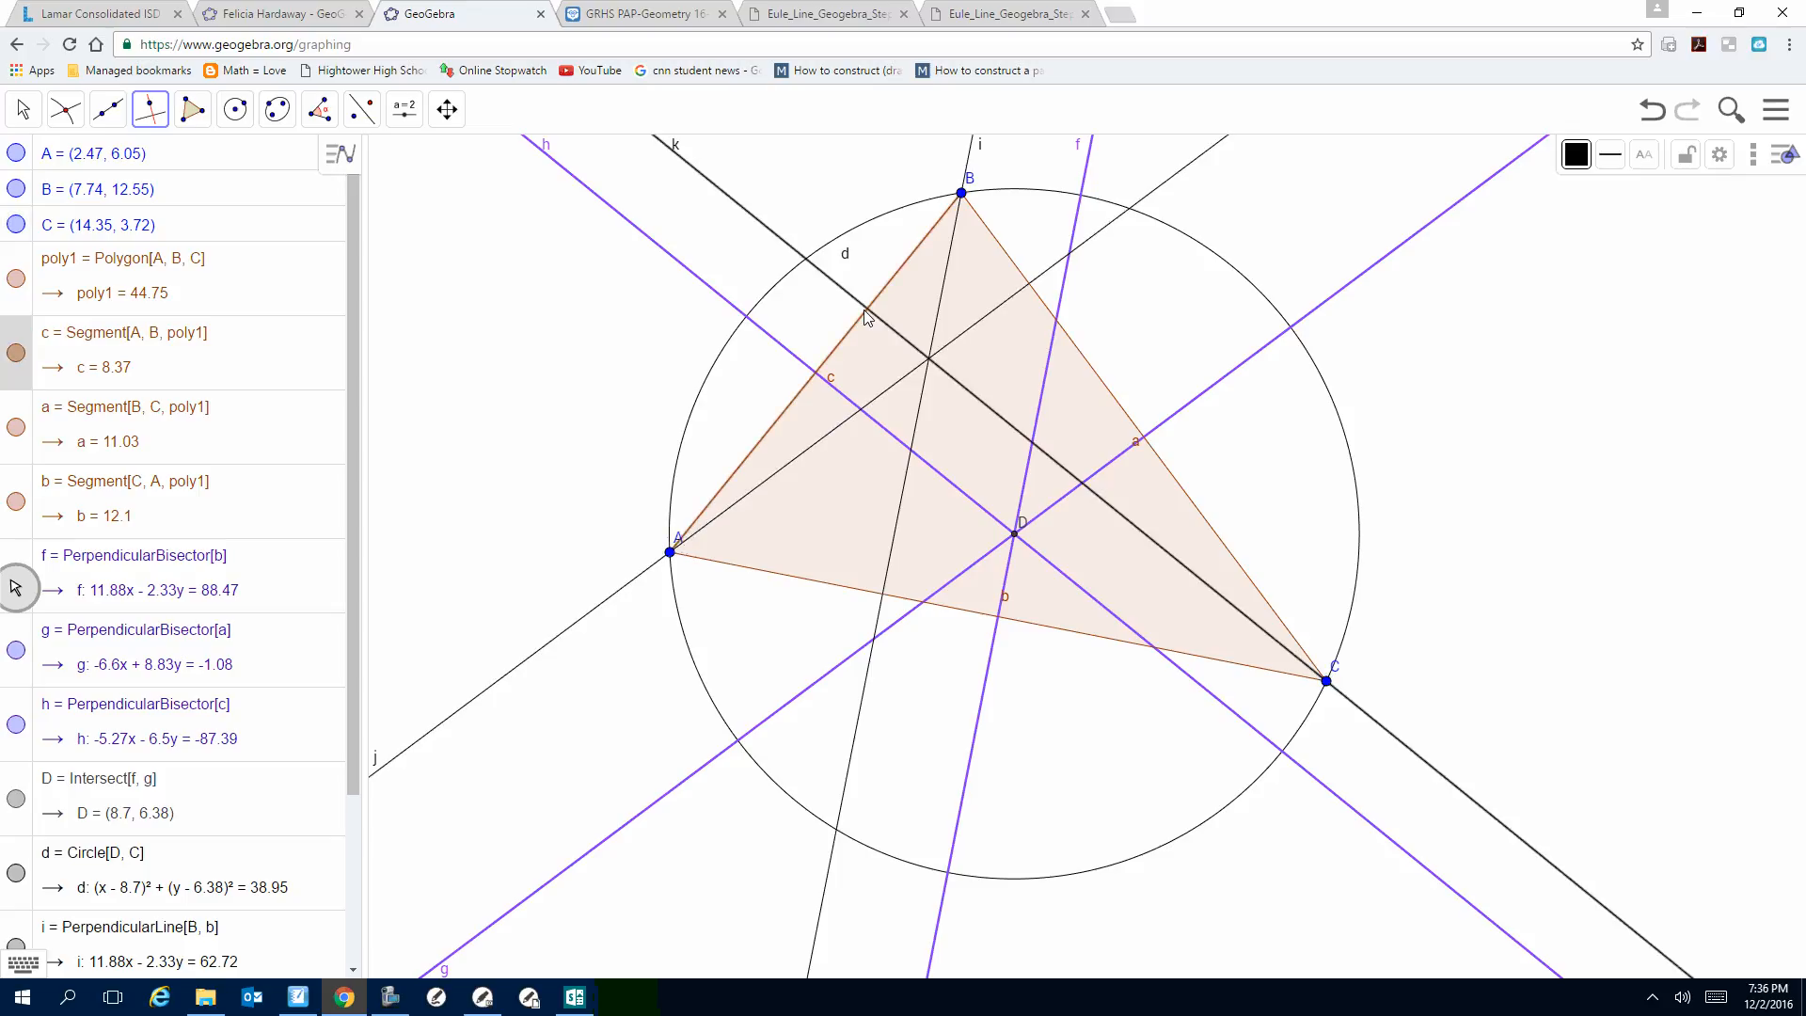
Step: Colour the altitude through vertex C dark green
{"action": "left_click", "coordinate": [27, 111]}
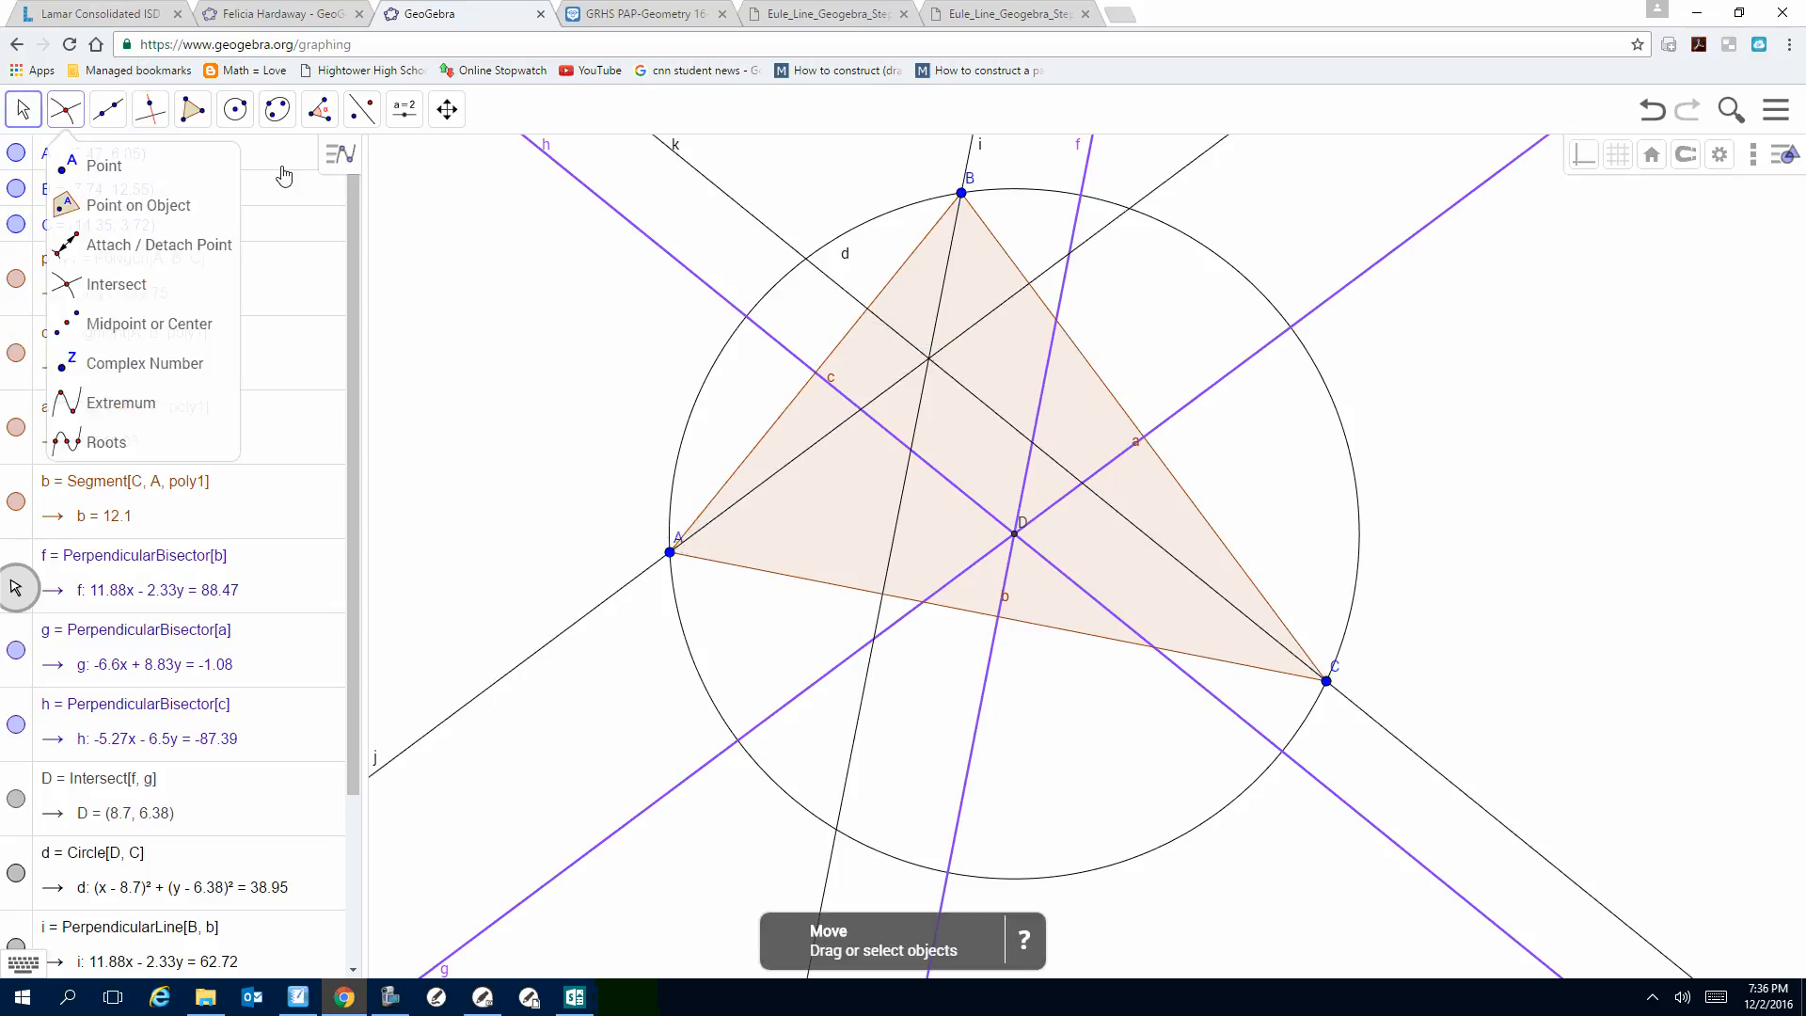
{"action": "left_click", "coordinate": [957, 383]}
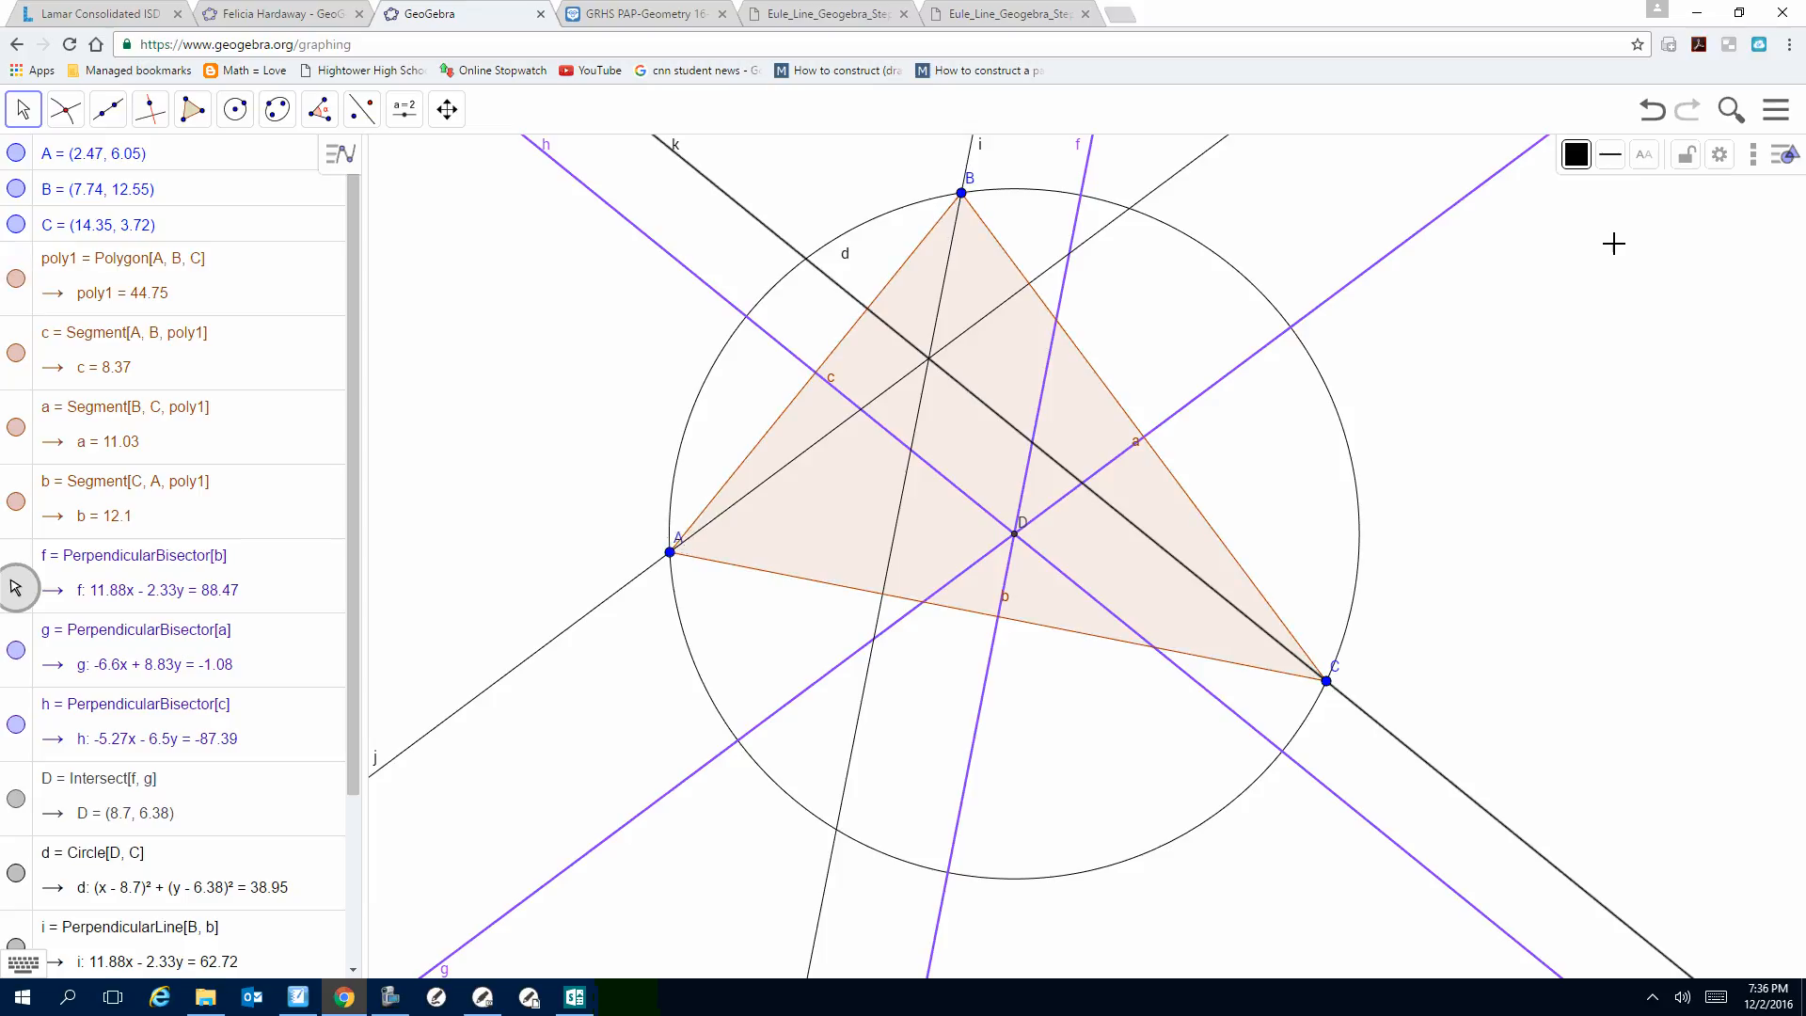
{"action": "left_click", "coordinate": [1576, 164]}
{"action": "left_click", "coordinate": [1584, 192]}
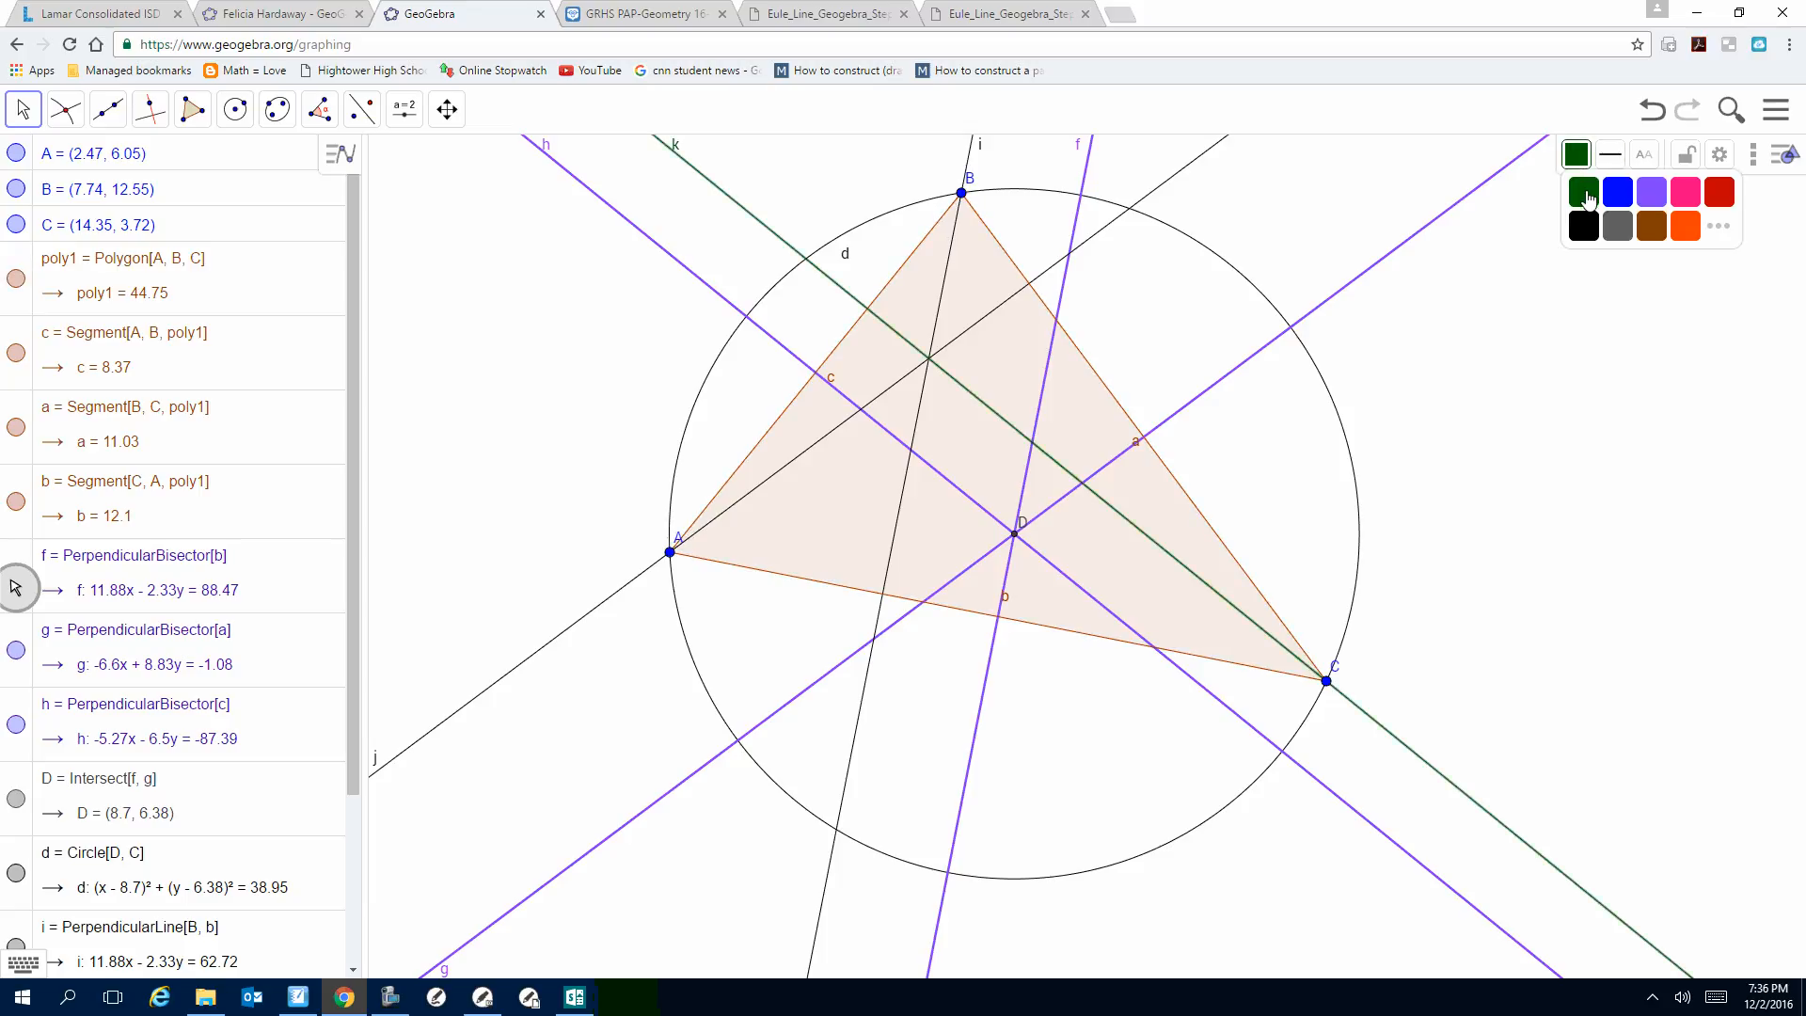
{"action": "left_click", "coordinate": [1606, 162]}
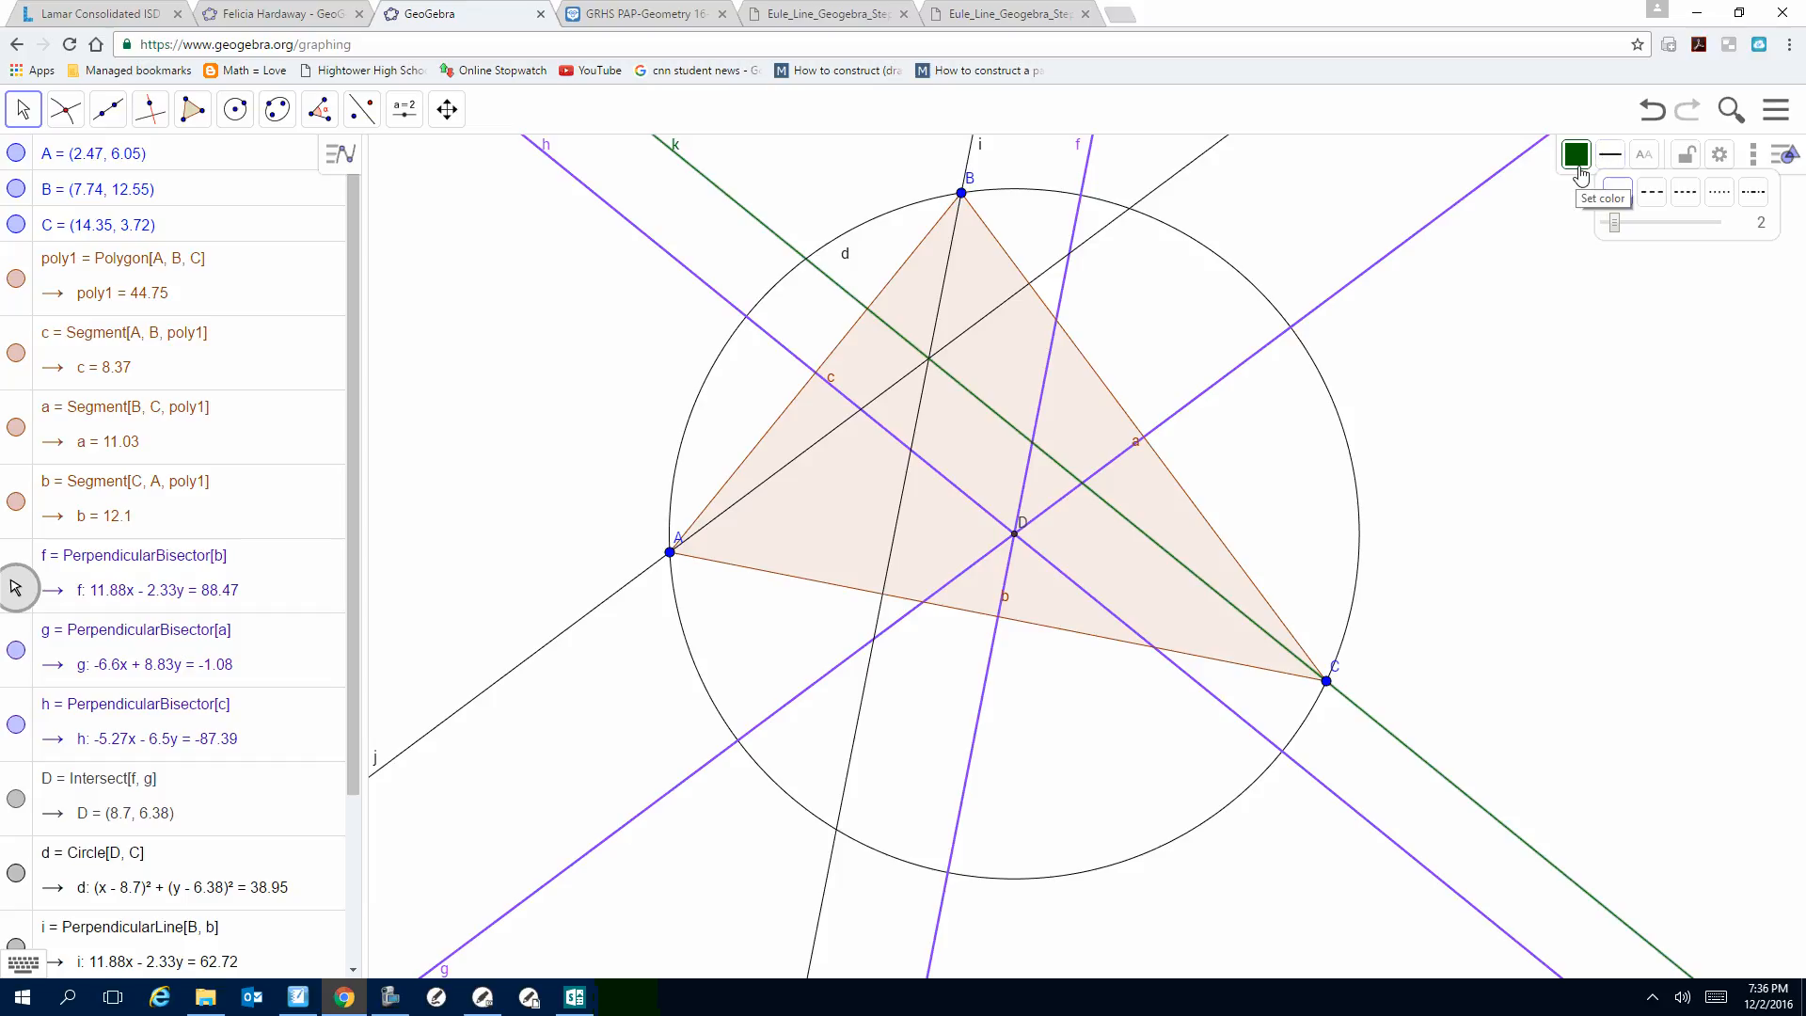
{"action": "left_click", "coordinate": [1576, 162]}
Step: Colour the altitude through vertex A dark green
{"action": "left_click", "coordinate": [1112, 223]}
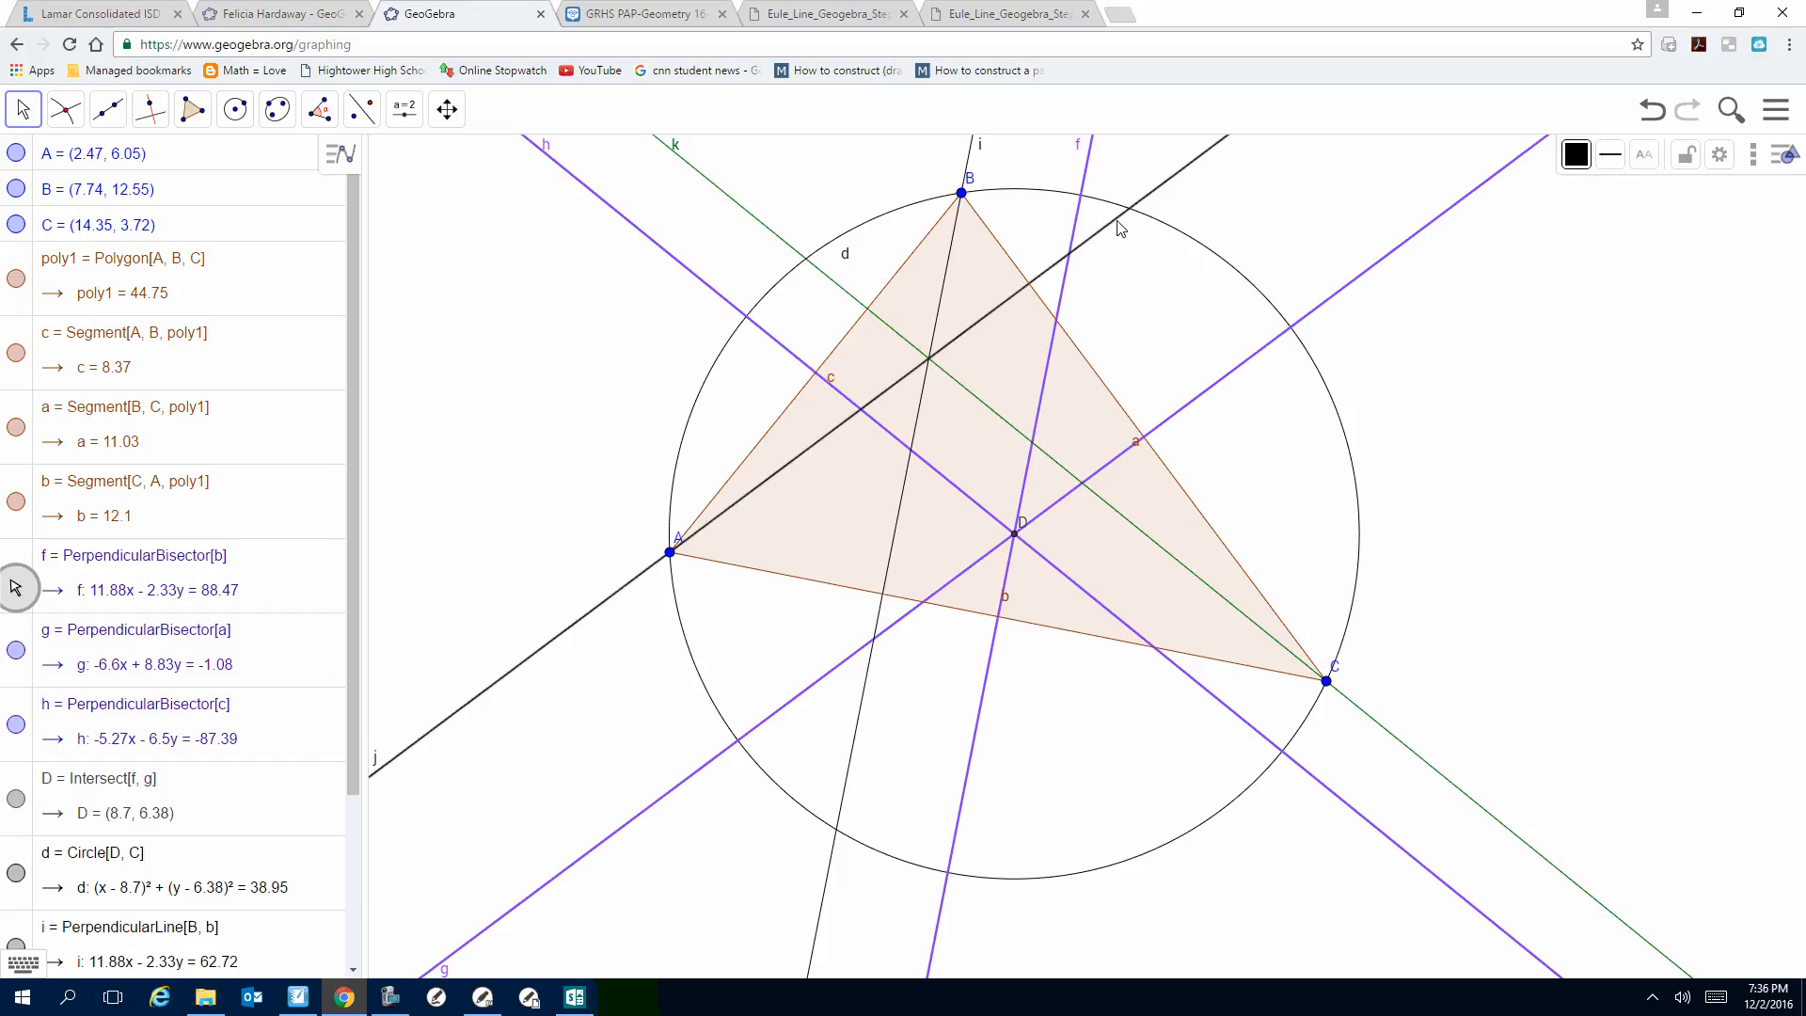
{"action": "left_click", "coordinate": [1576, 155]}
{"action": "left_click", "coordinate": [1584, 192]}
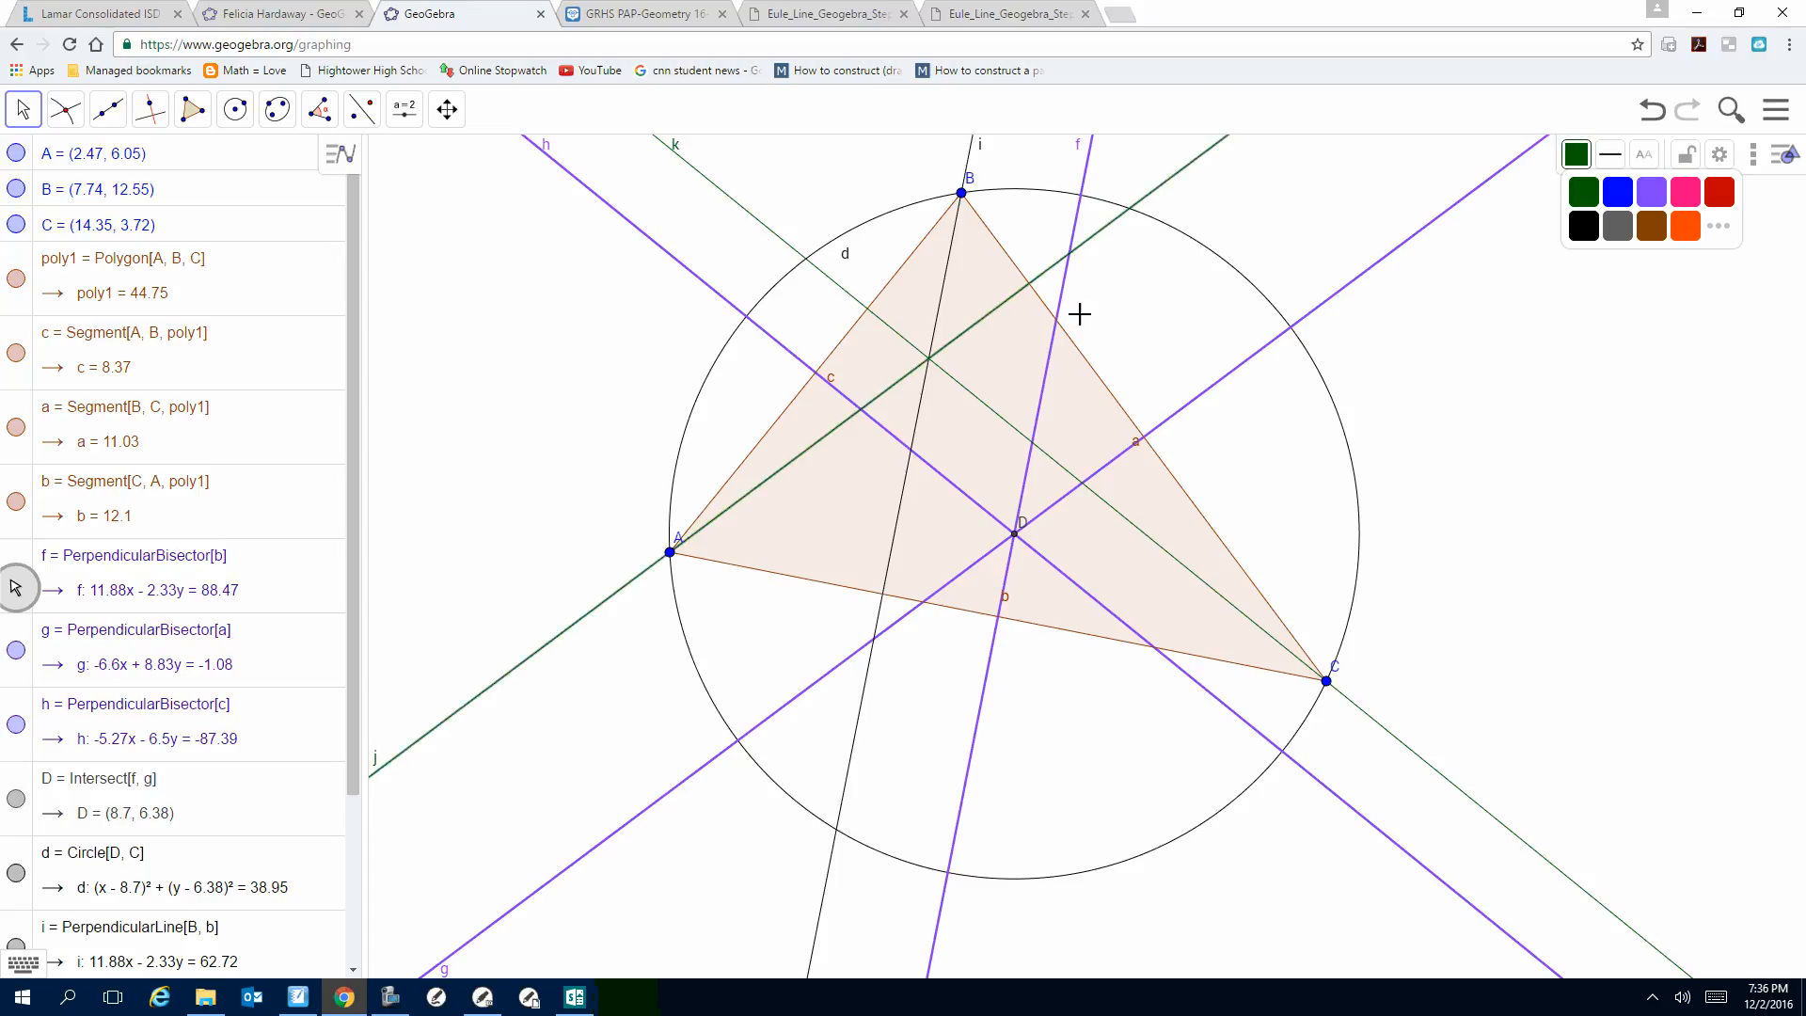
Step: Colour the altitude through vertex B dark green
{"action": "left_click", "coordinate": [906, 488]}
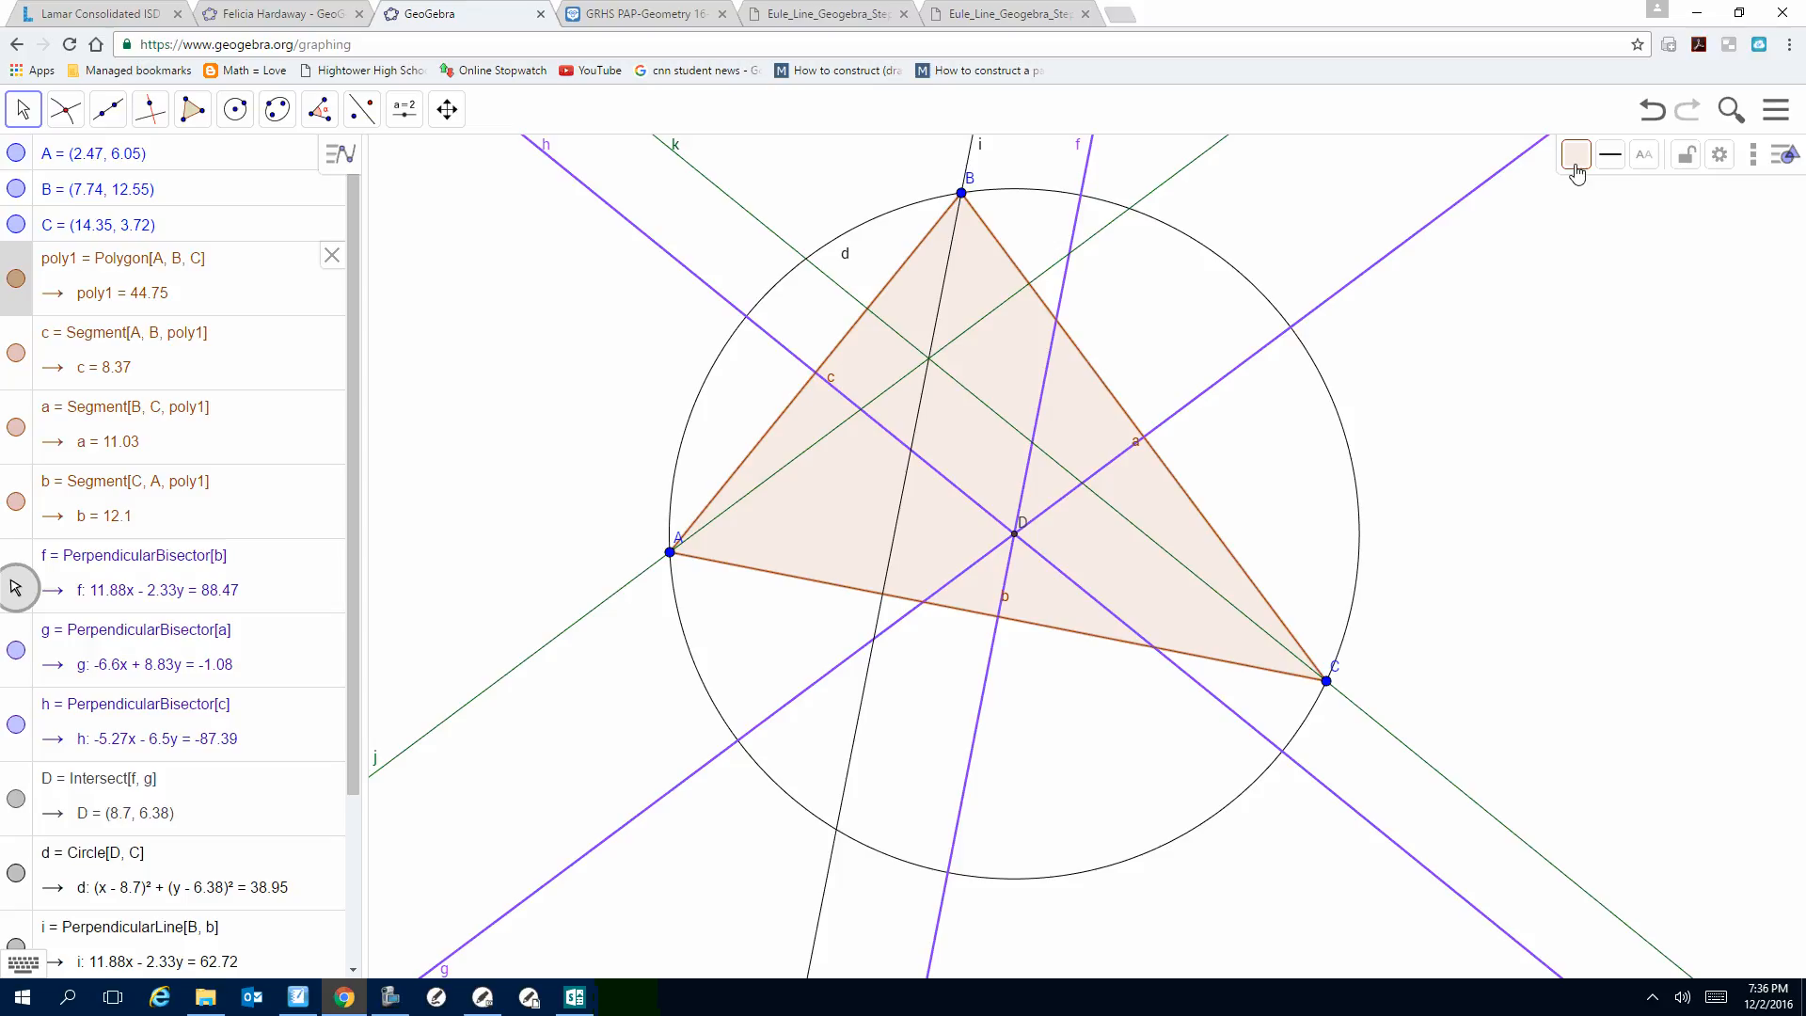
{"action": "left_click", "coordinate": [888, 565]}
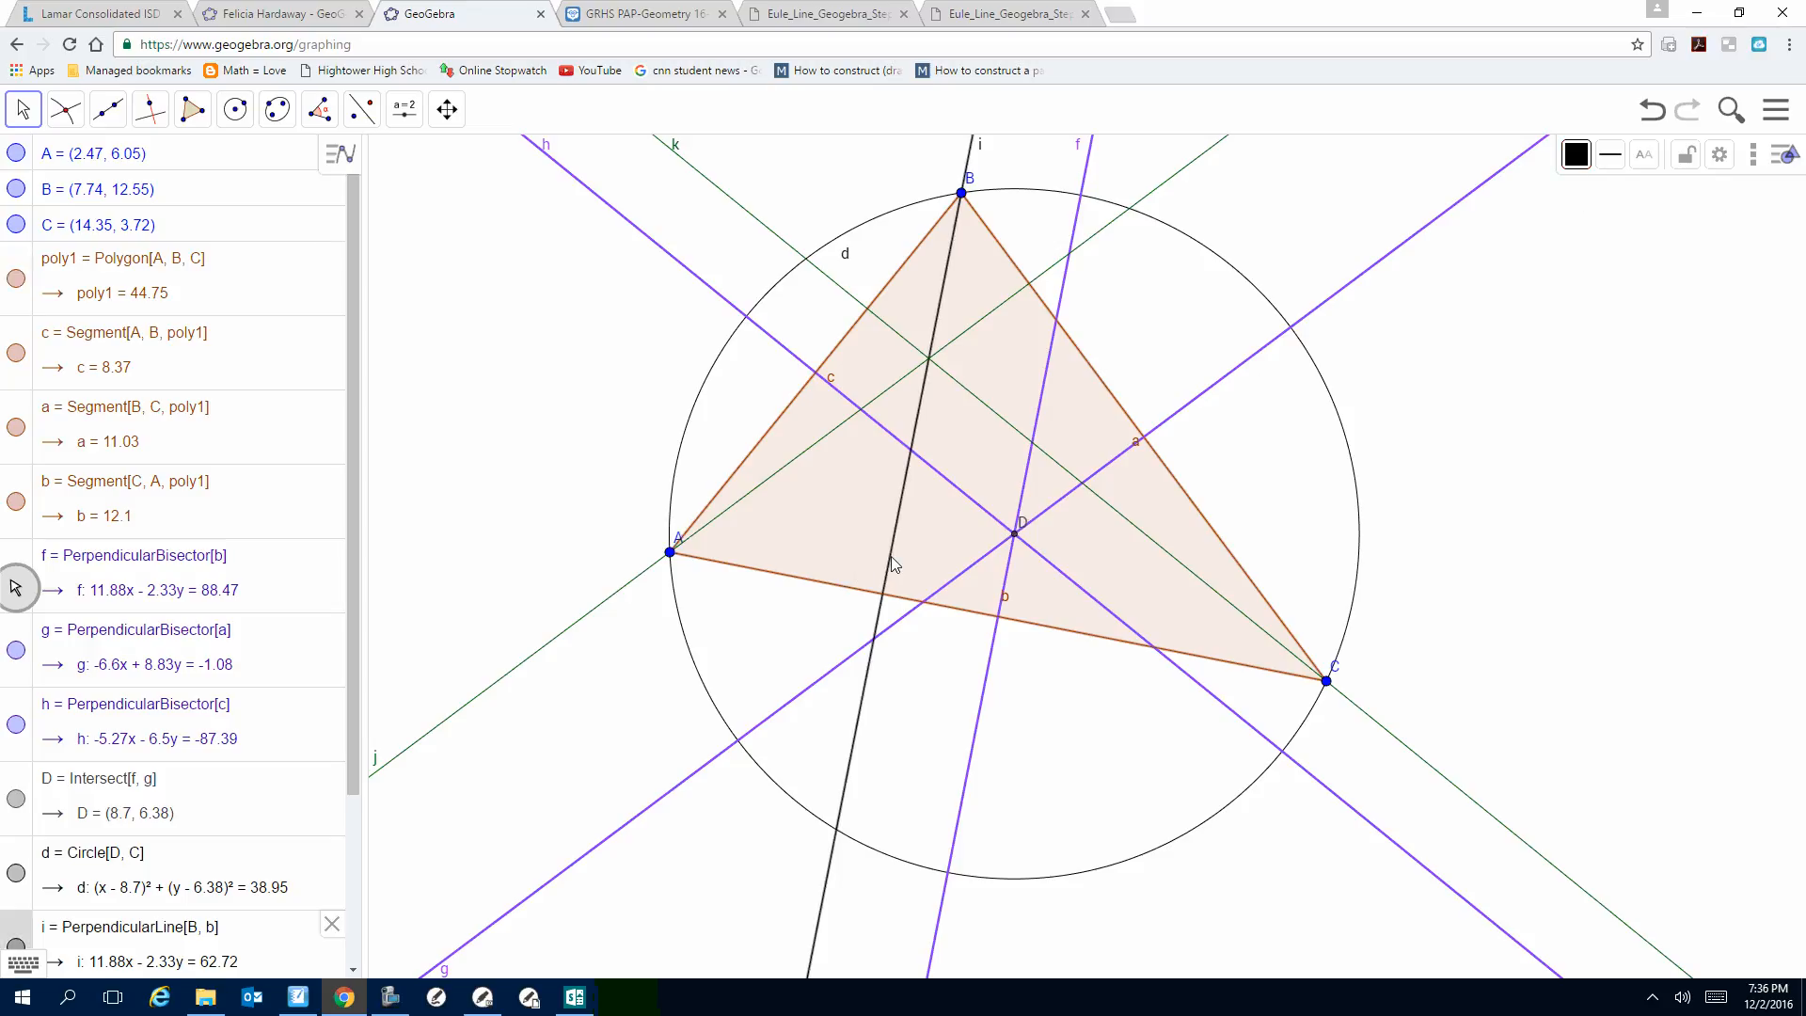
{"action": "left_click", "coordinate": [1576, 155]}
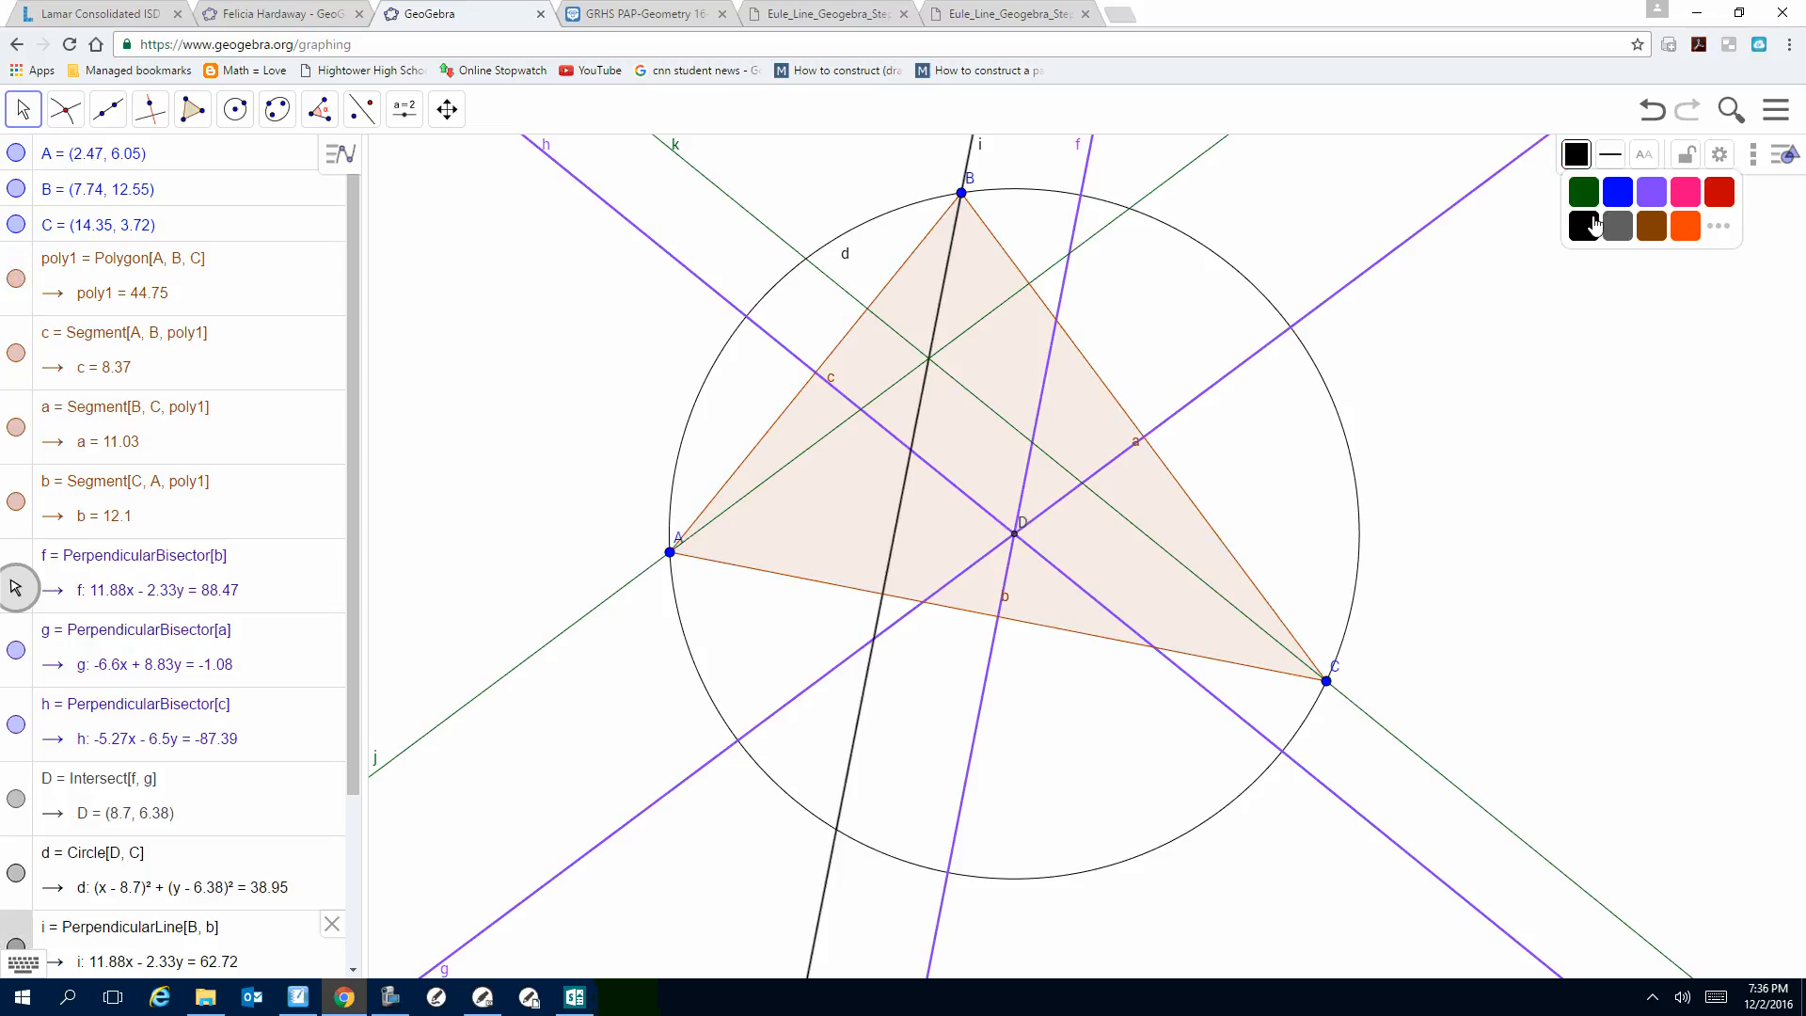
{"action": "left_click", "coordinate": [1589, 201]}
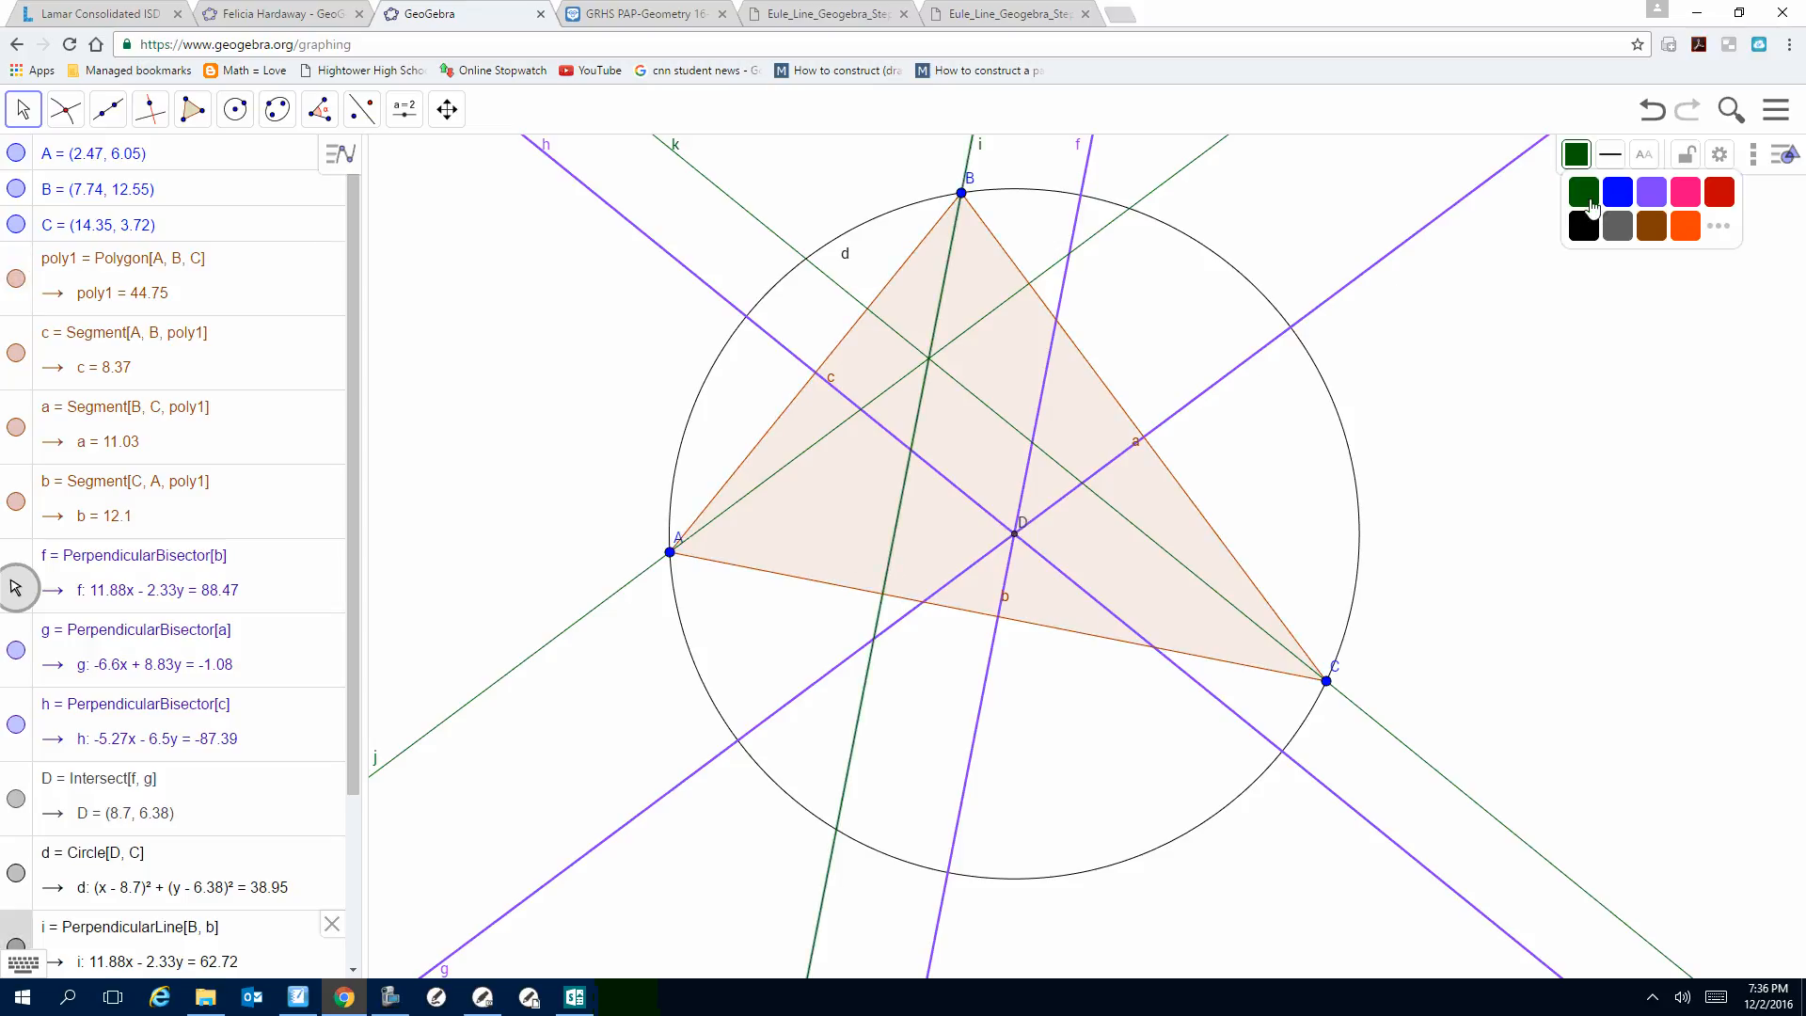
Step: Mark the common intersection point of the three green altitudes with the Intersect tool
{"action": "left_click", "coordinate": [62, 115]}
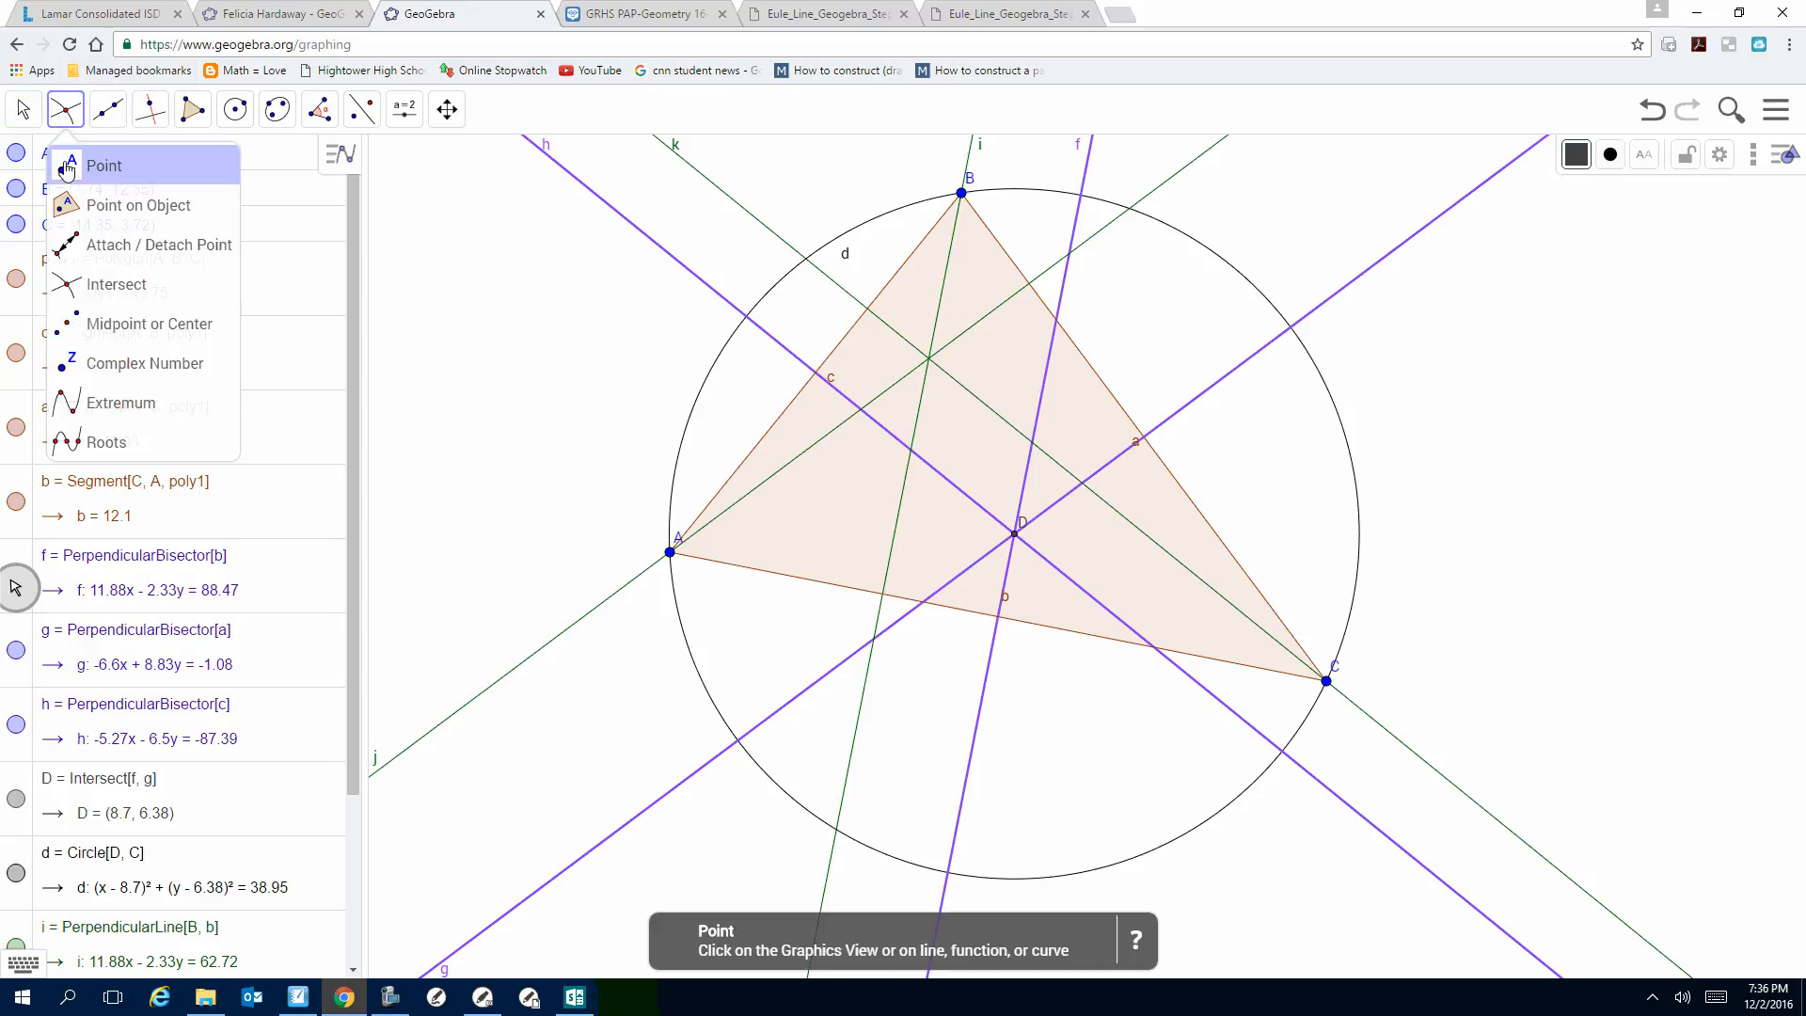
{"action": "left_click", "coordinate": [83, 306]}
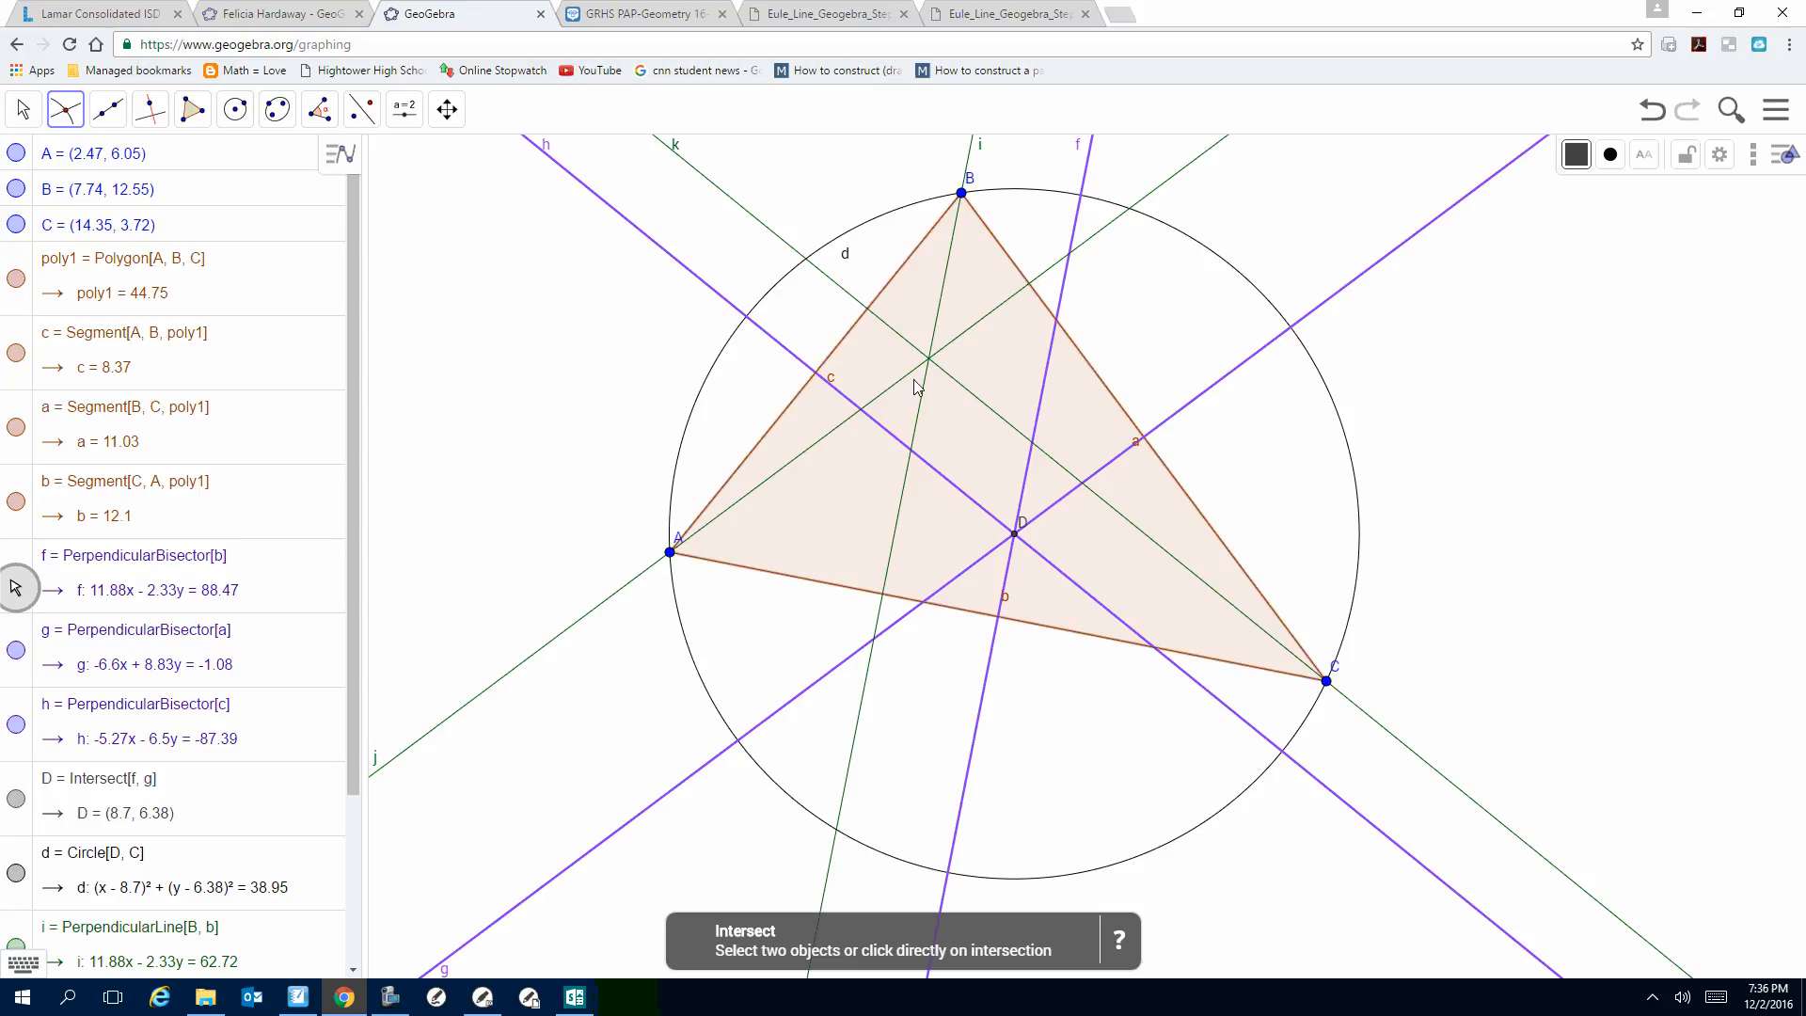
{"action": "left_click", "coordinate": [928, 356]}
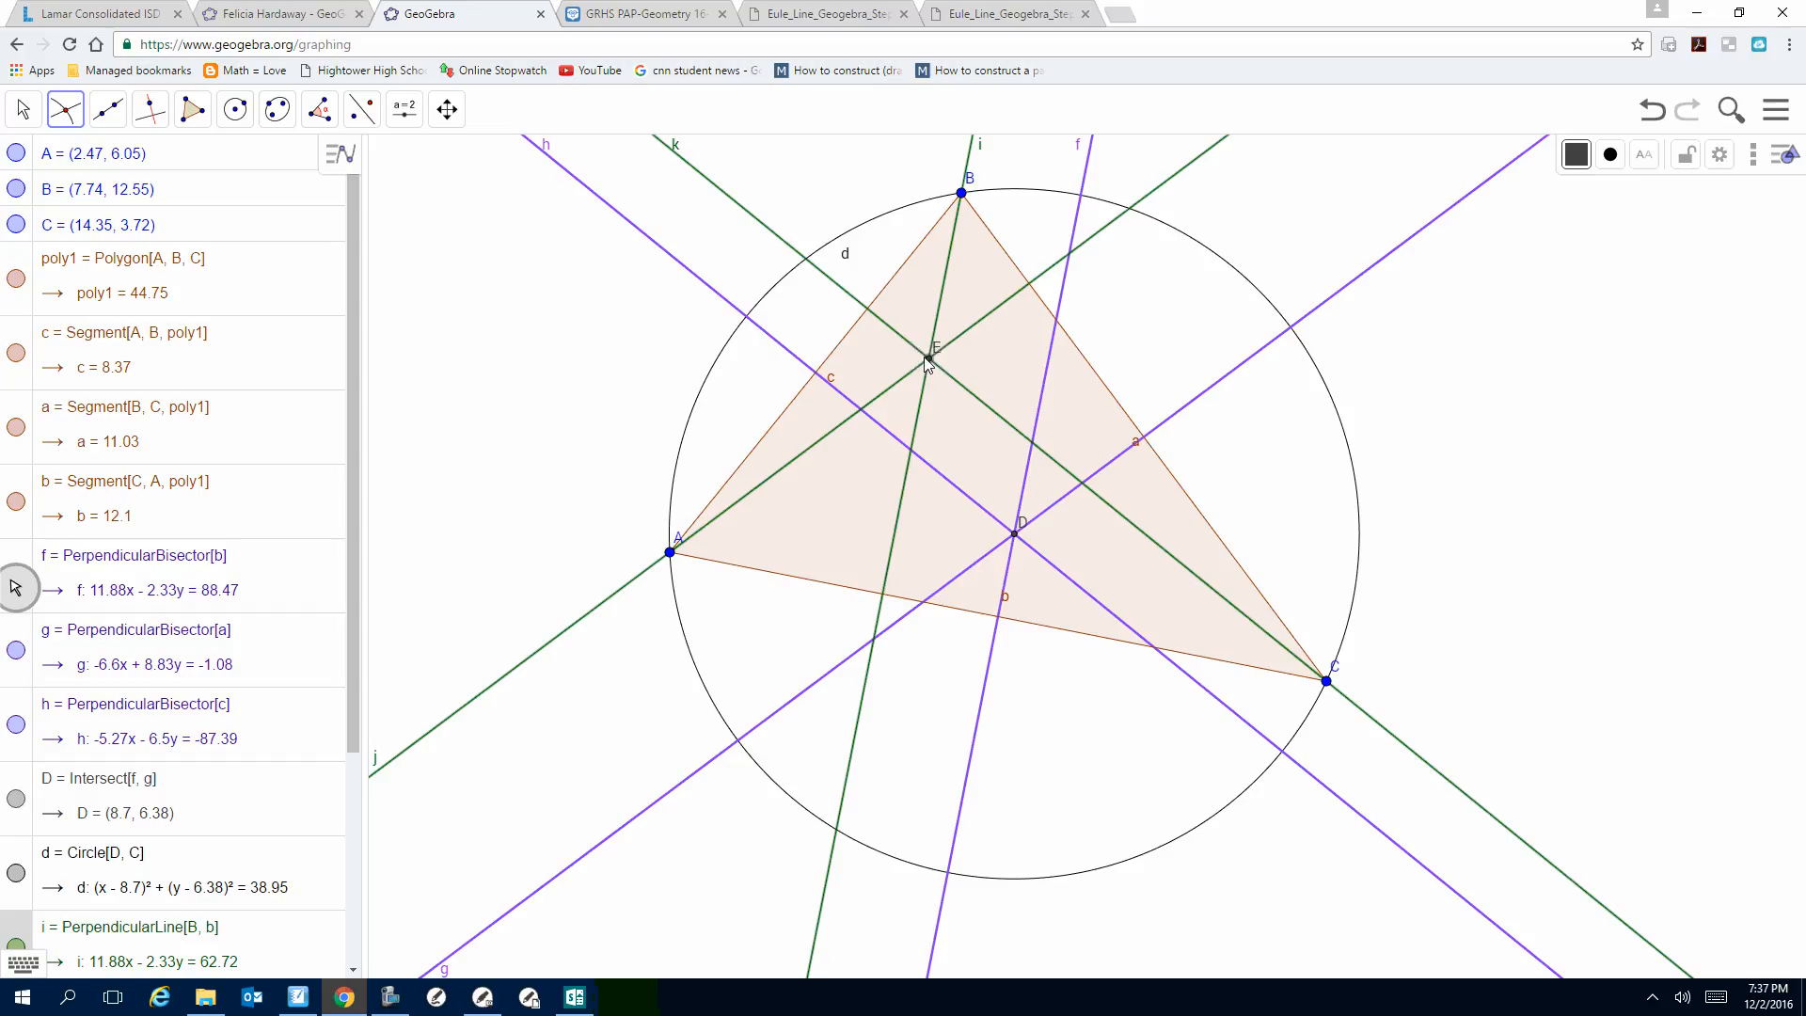
Step: Mark the midpoint of side AC with the Midpoint or Center tool
{"action": "left_click", "coordinate": [61, 123]}
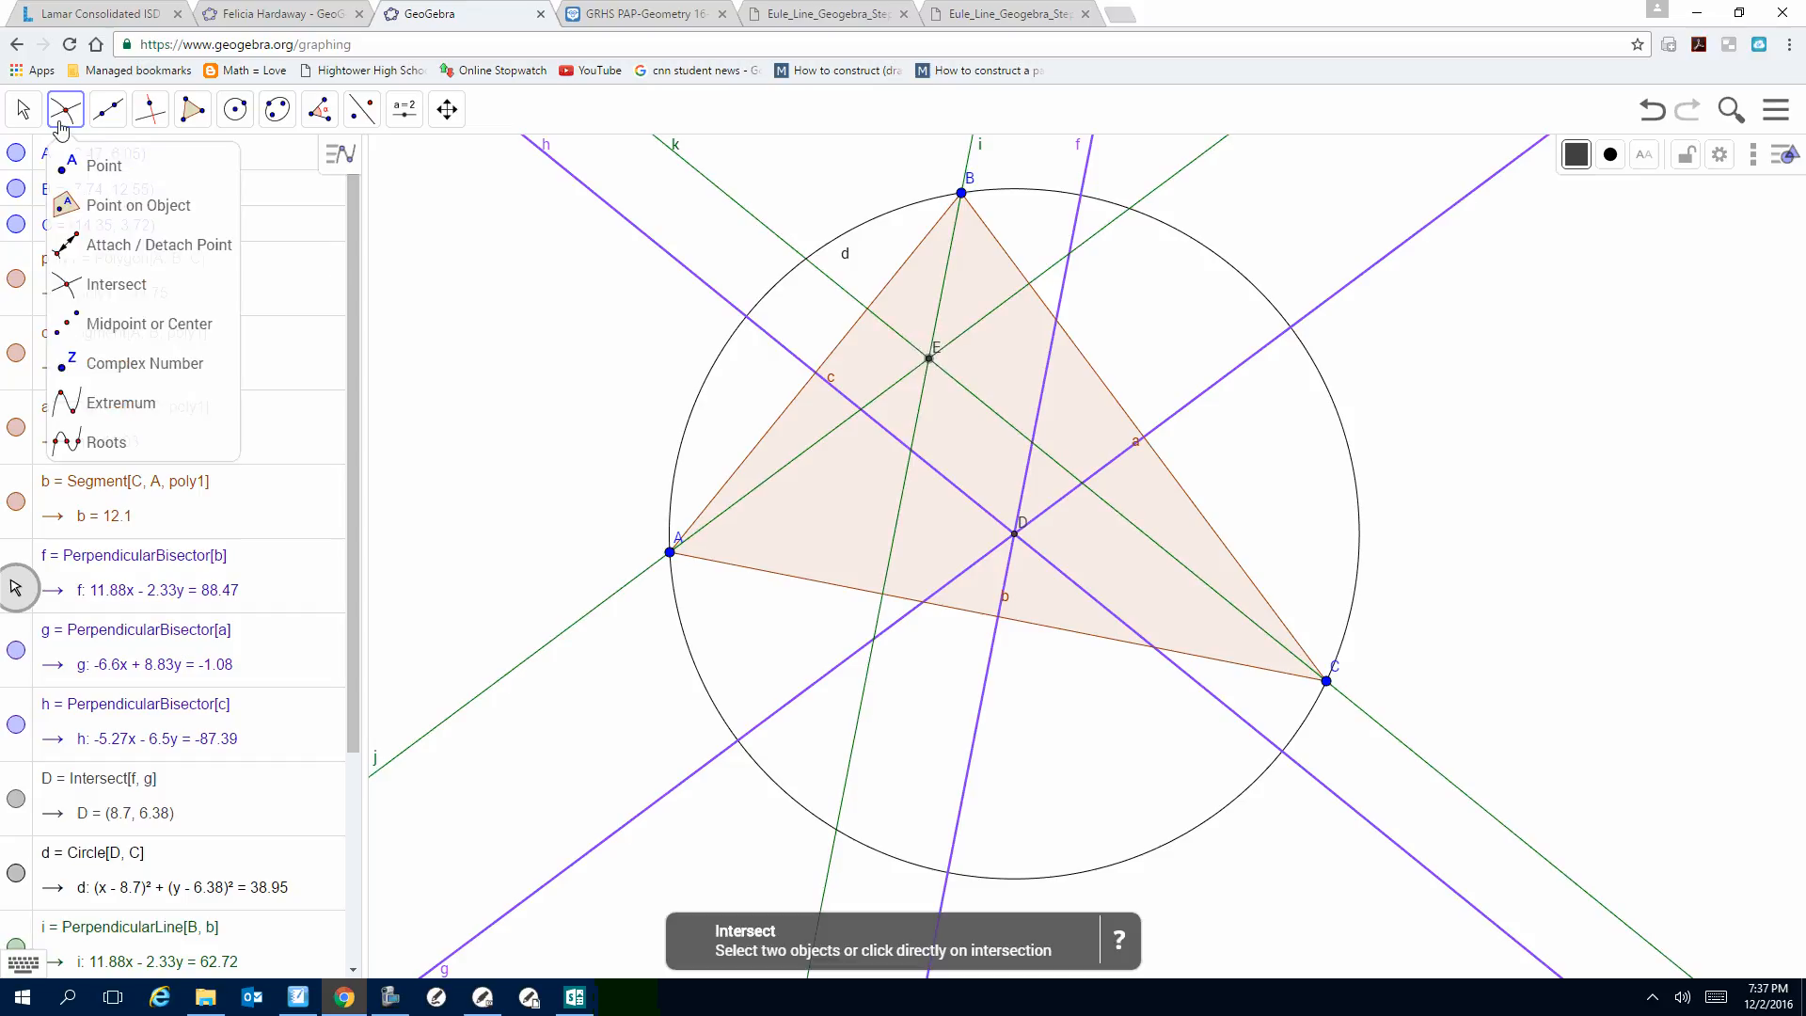
{"action": "left_click", "coordinate": [117, 319]}
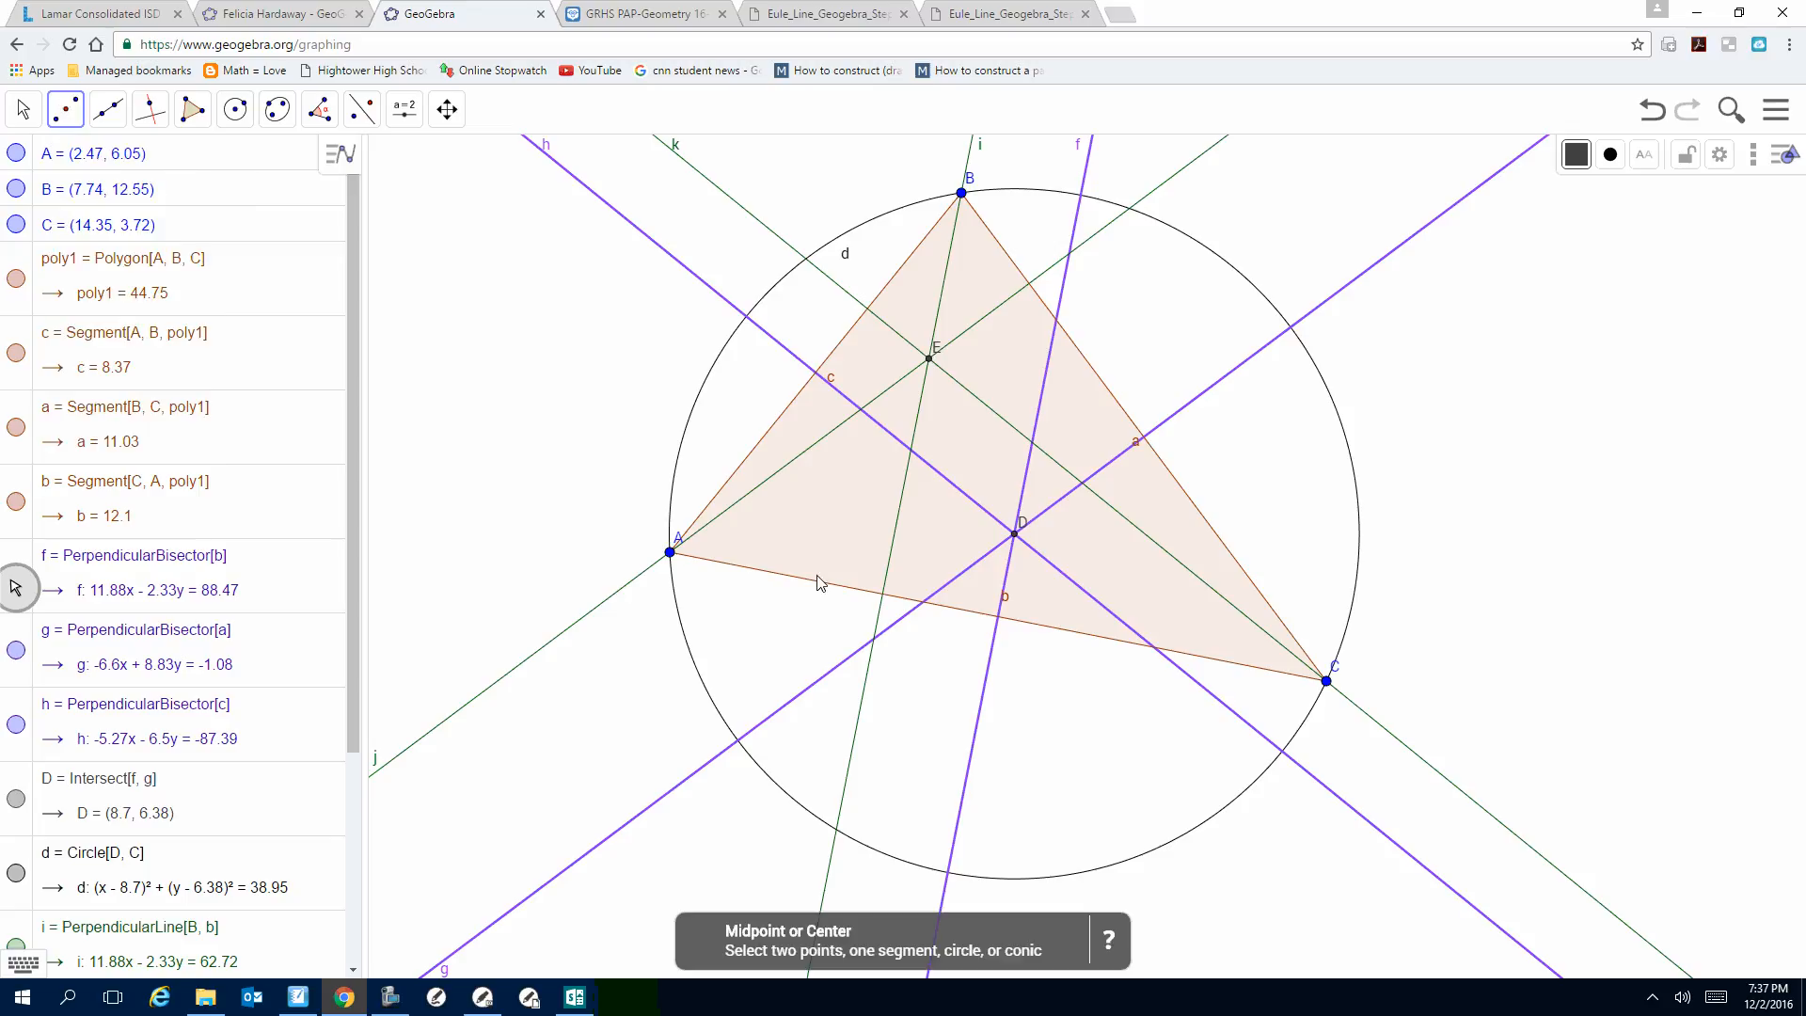
{"action": "left_click", "coordinate": [1003, 617]}
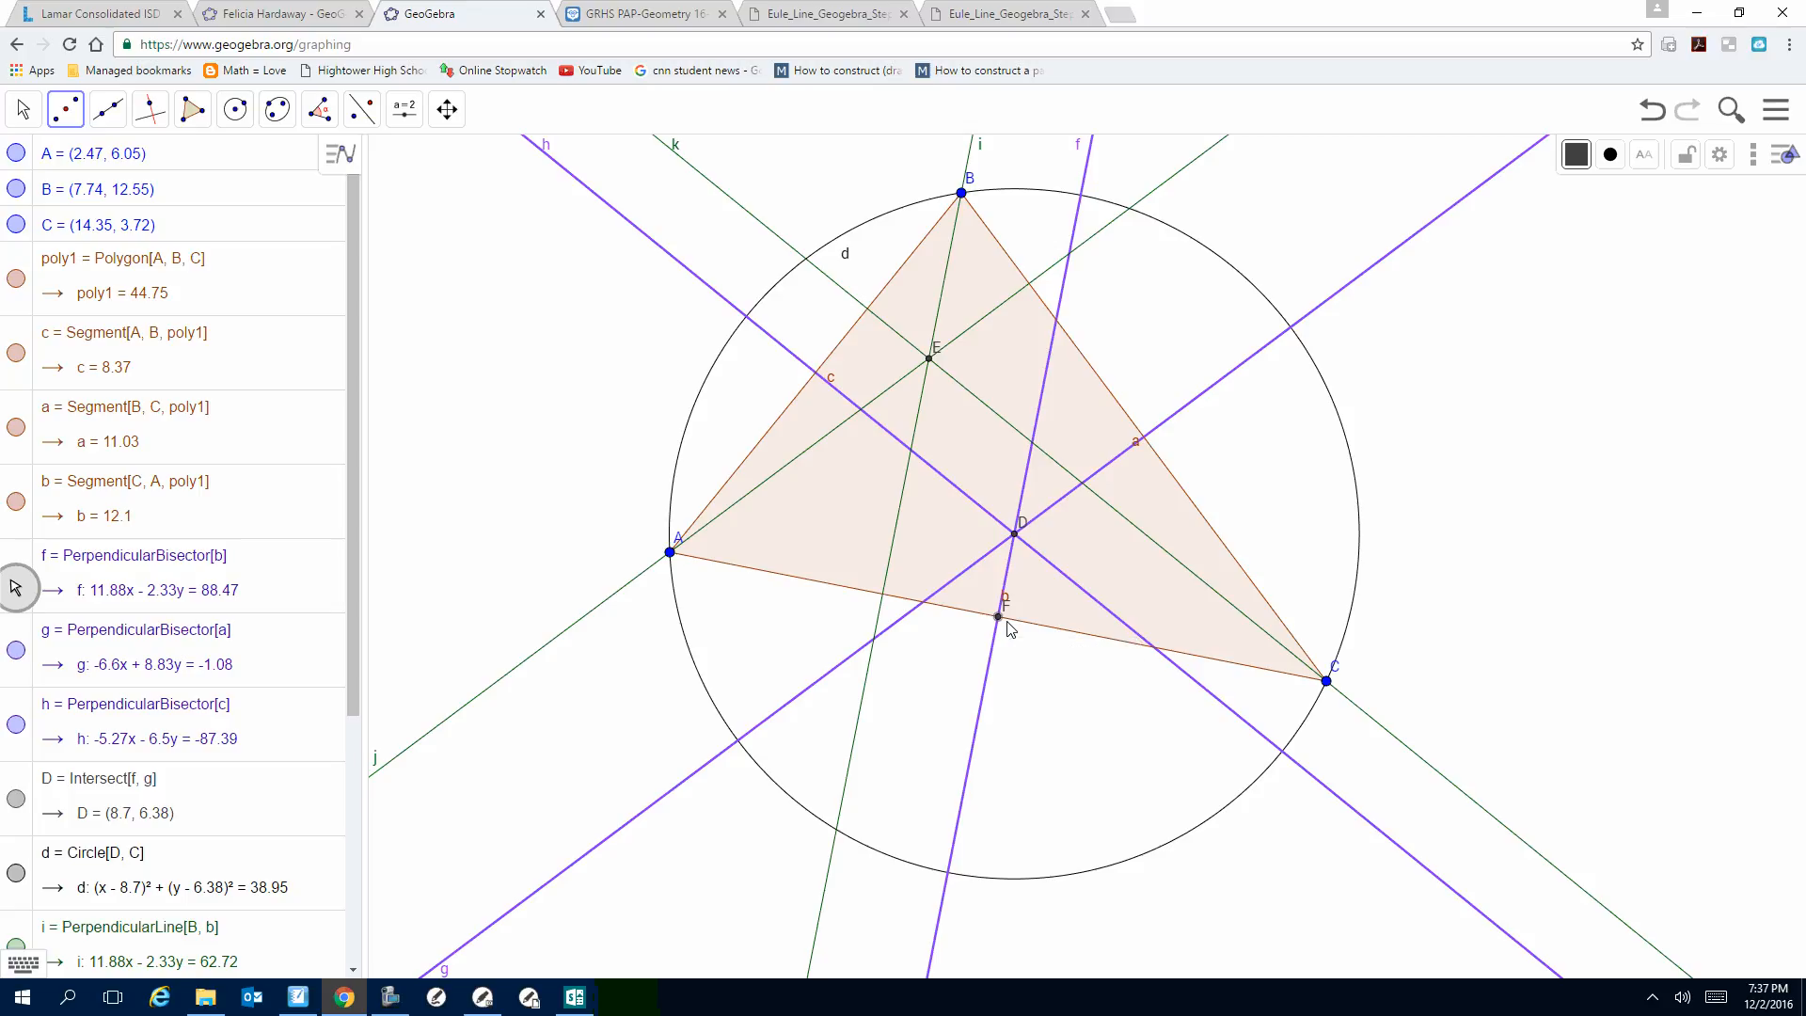
{"action": "left_click", "coordinate": [1147, 439]}
{"action": "left_click", "coordinate": [817, 371]}
{"action": "left_click", "coordinate": [1668, 114]}
Step: Mark the midpoints of sides BC and AB with the Midpoint or Center tool
{"action": "left_click", "coordinate": [62, 117]}
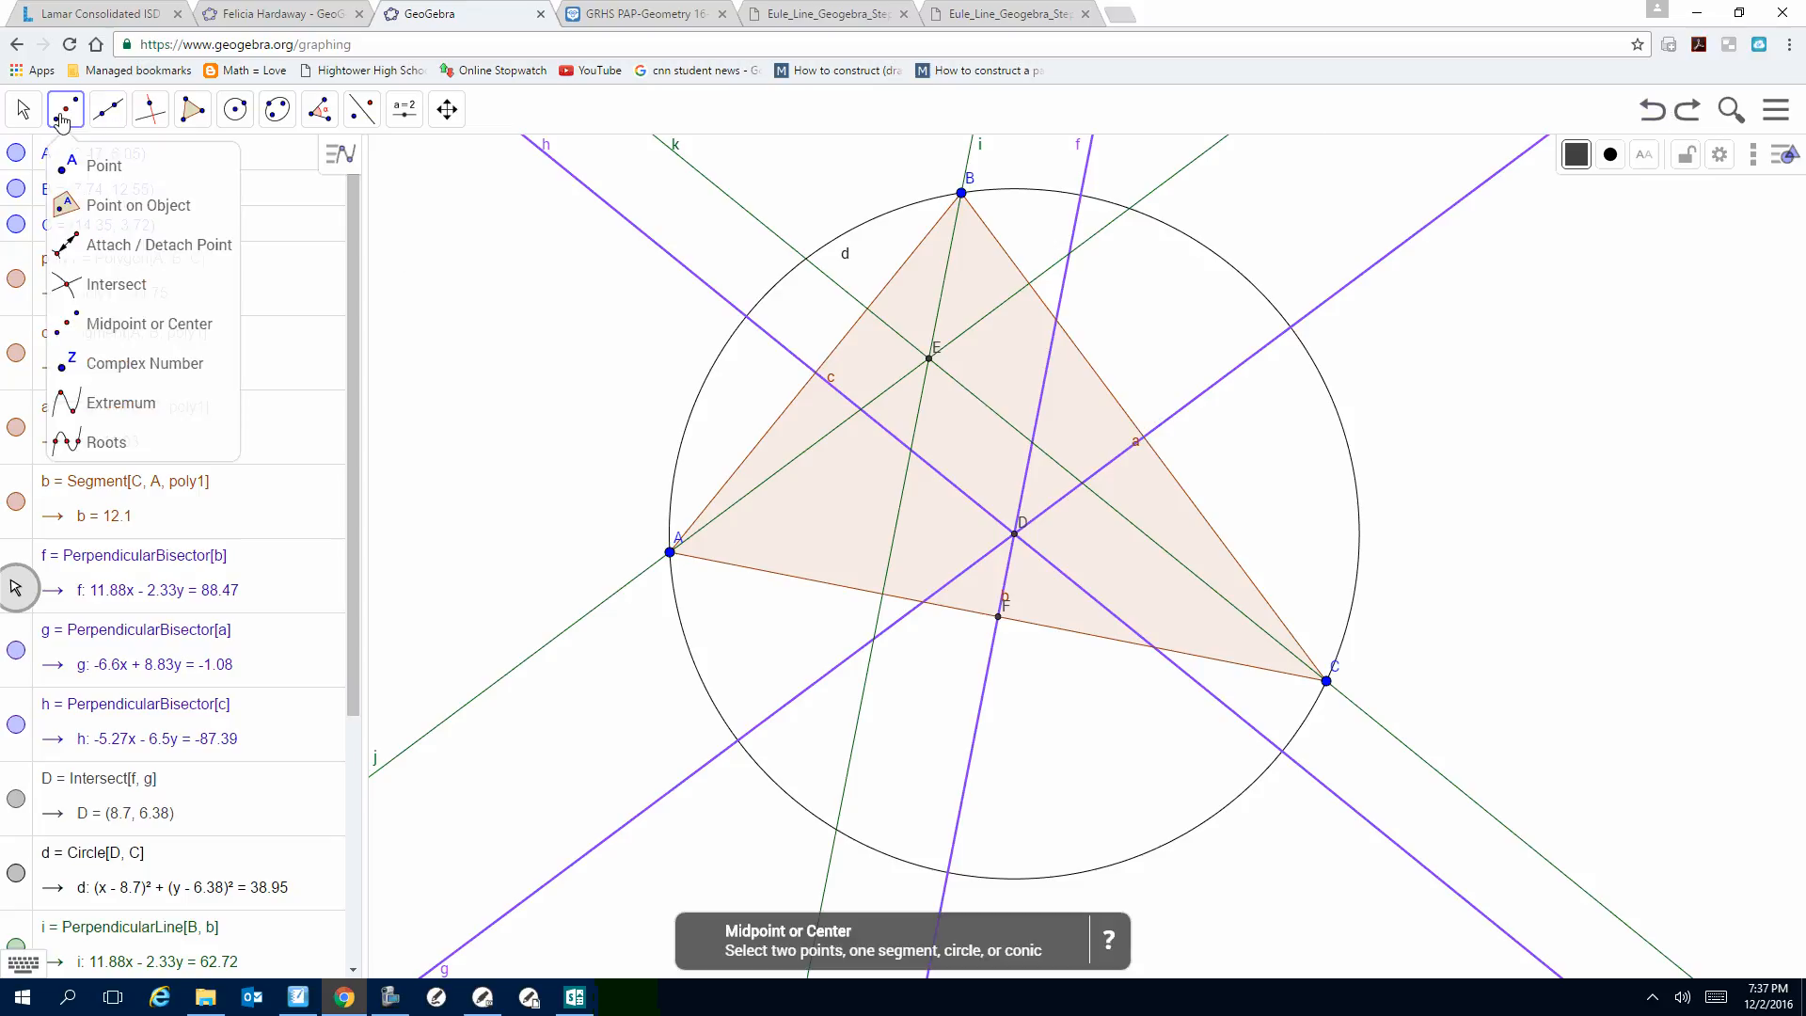
{"action": "left_click", "coordinate": [110, 338]}
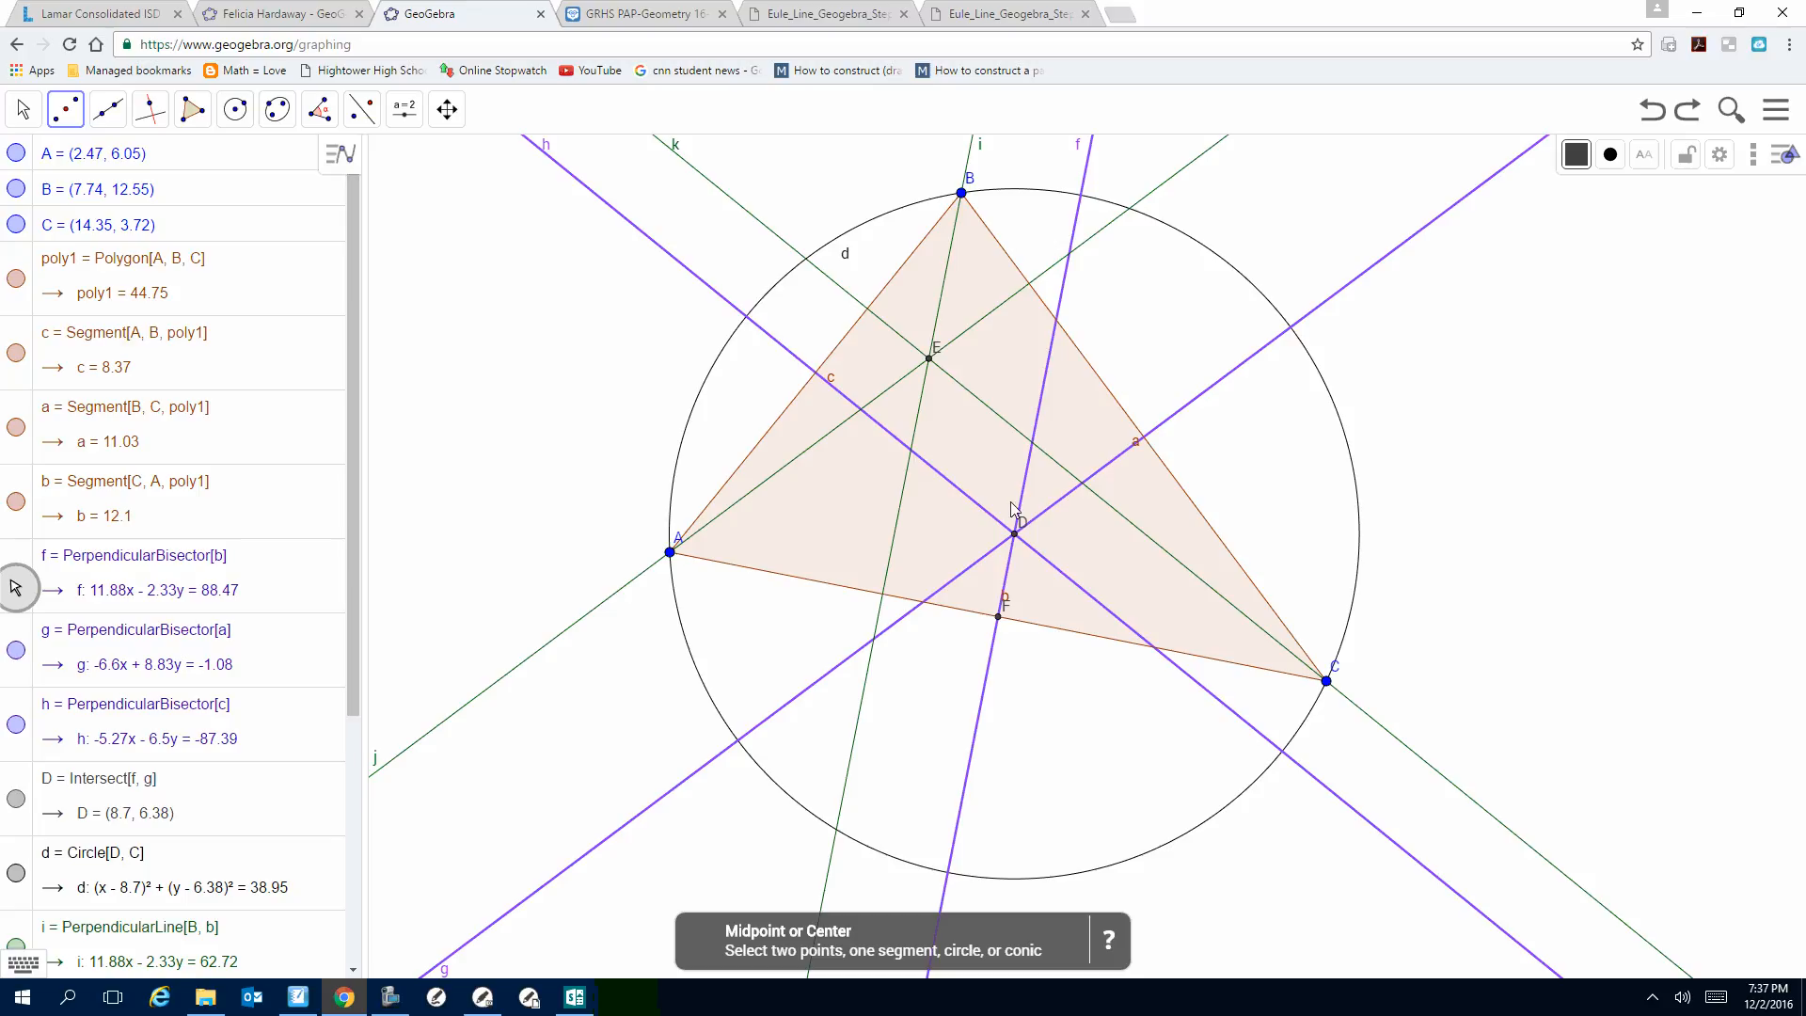
{"action": "left_click", "coordinate": [1214, 533]}
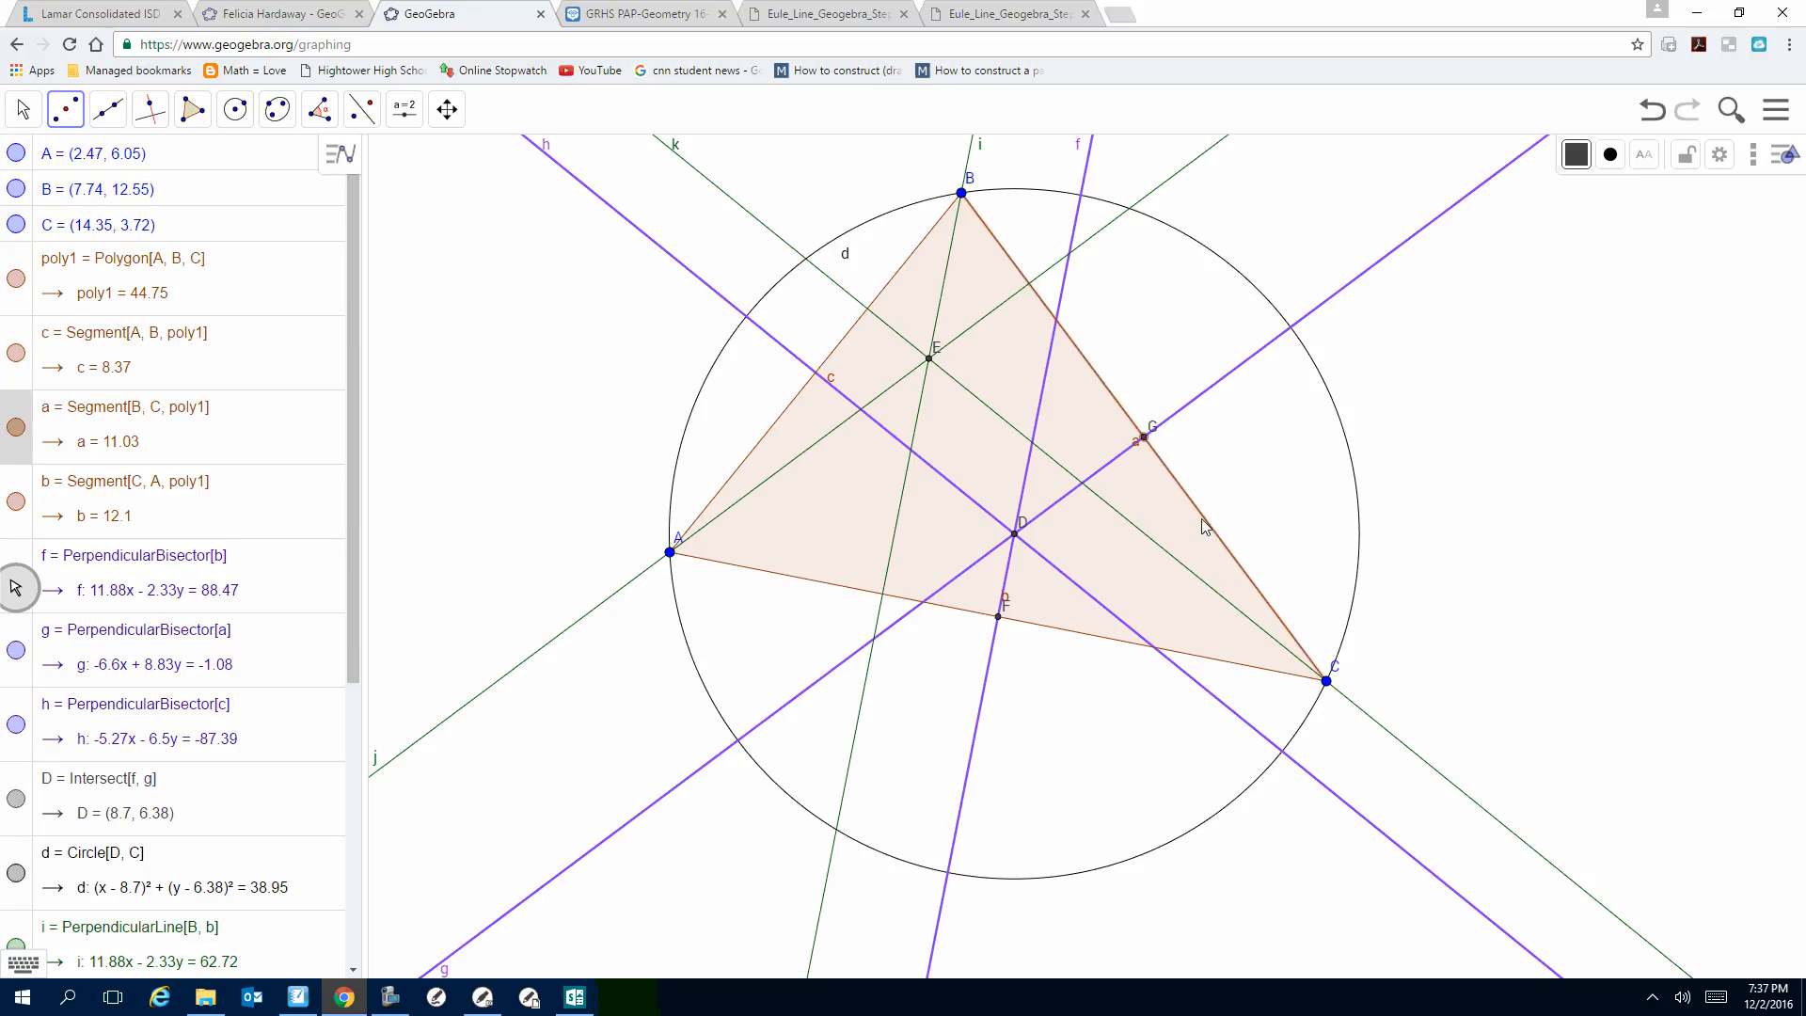
{"action": "left_click", "coordinate": [792, 404]}
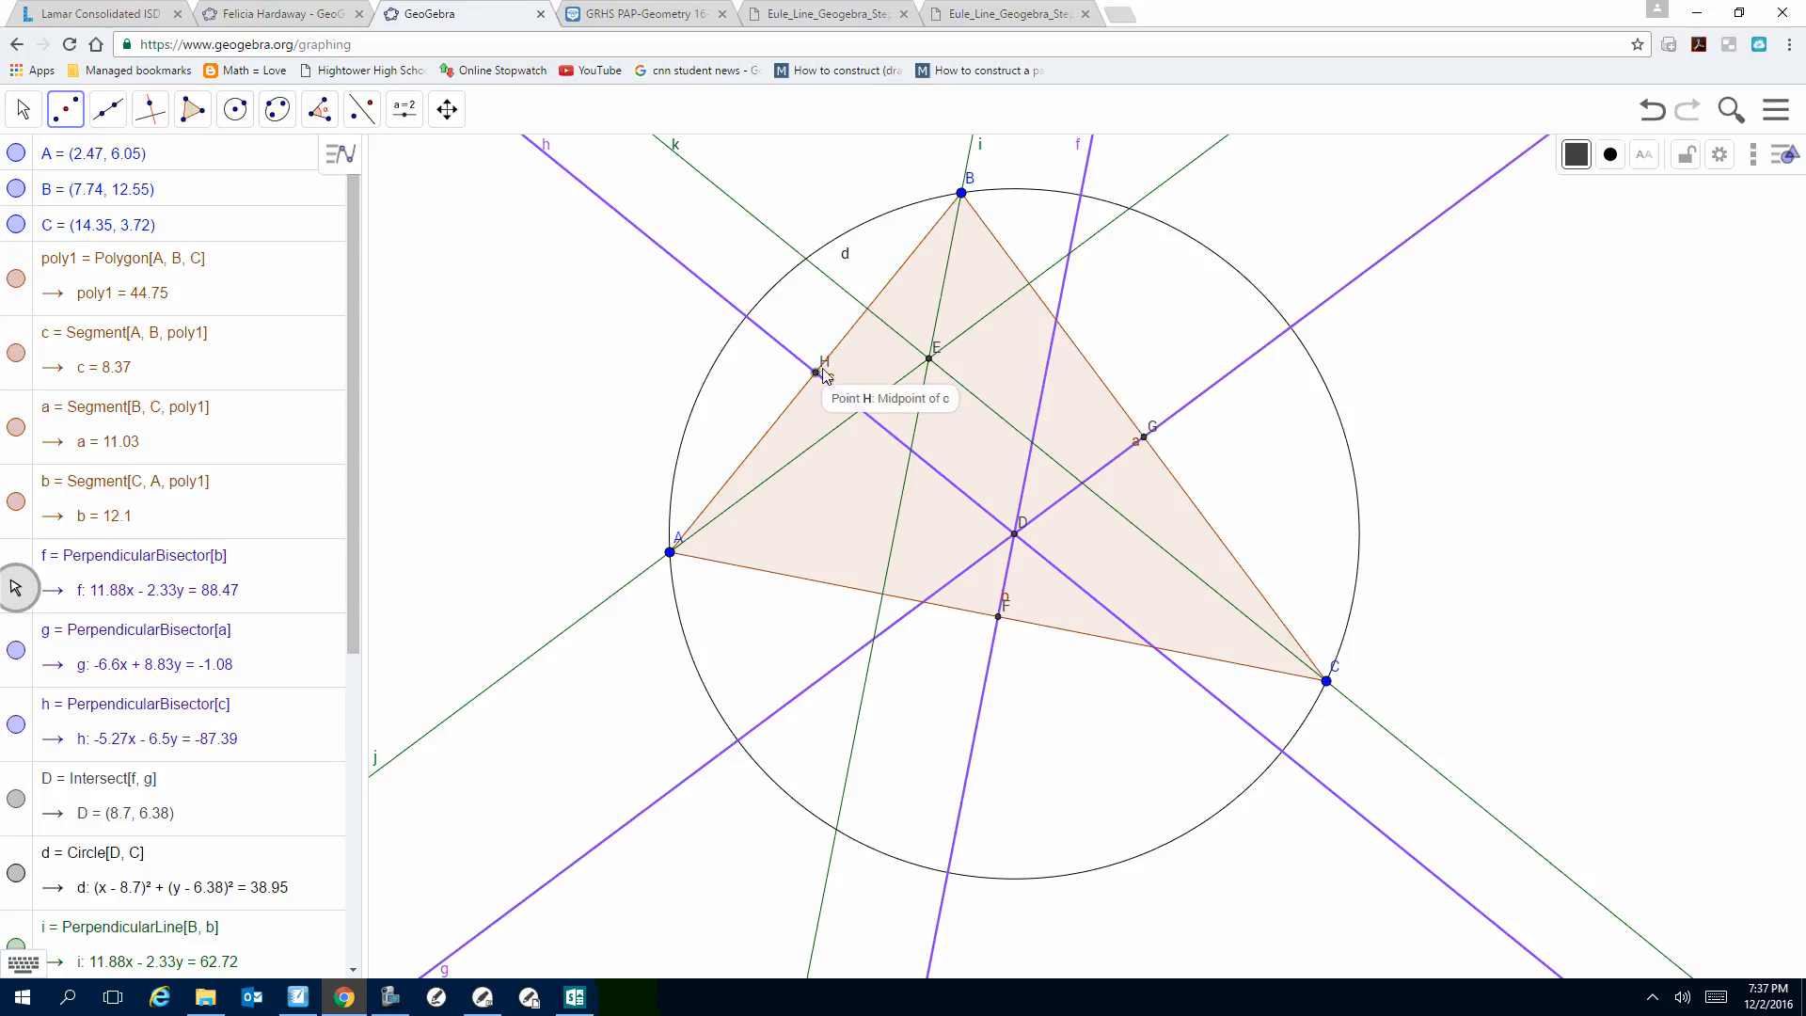
{"action": "left_click", "coordinate": [121, 125]}
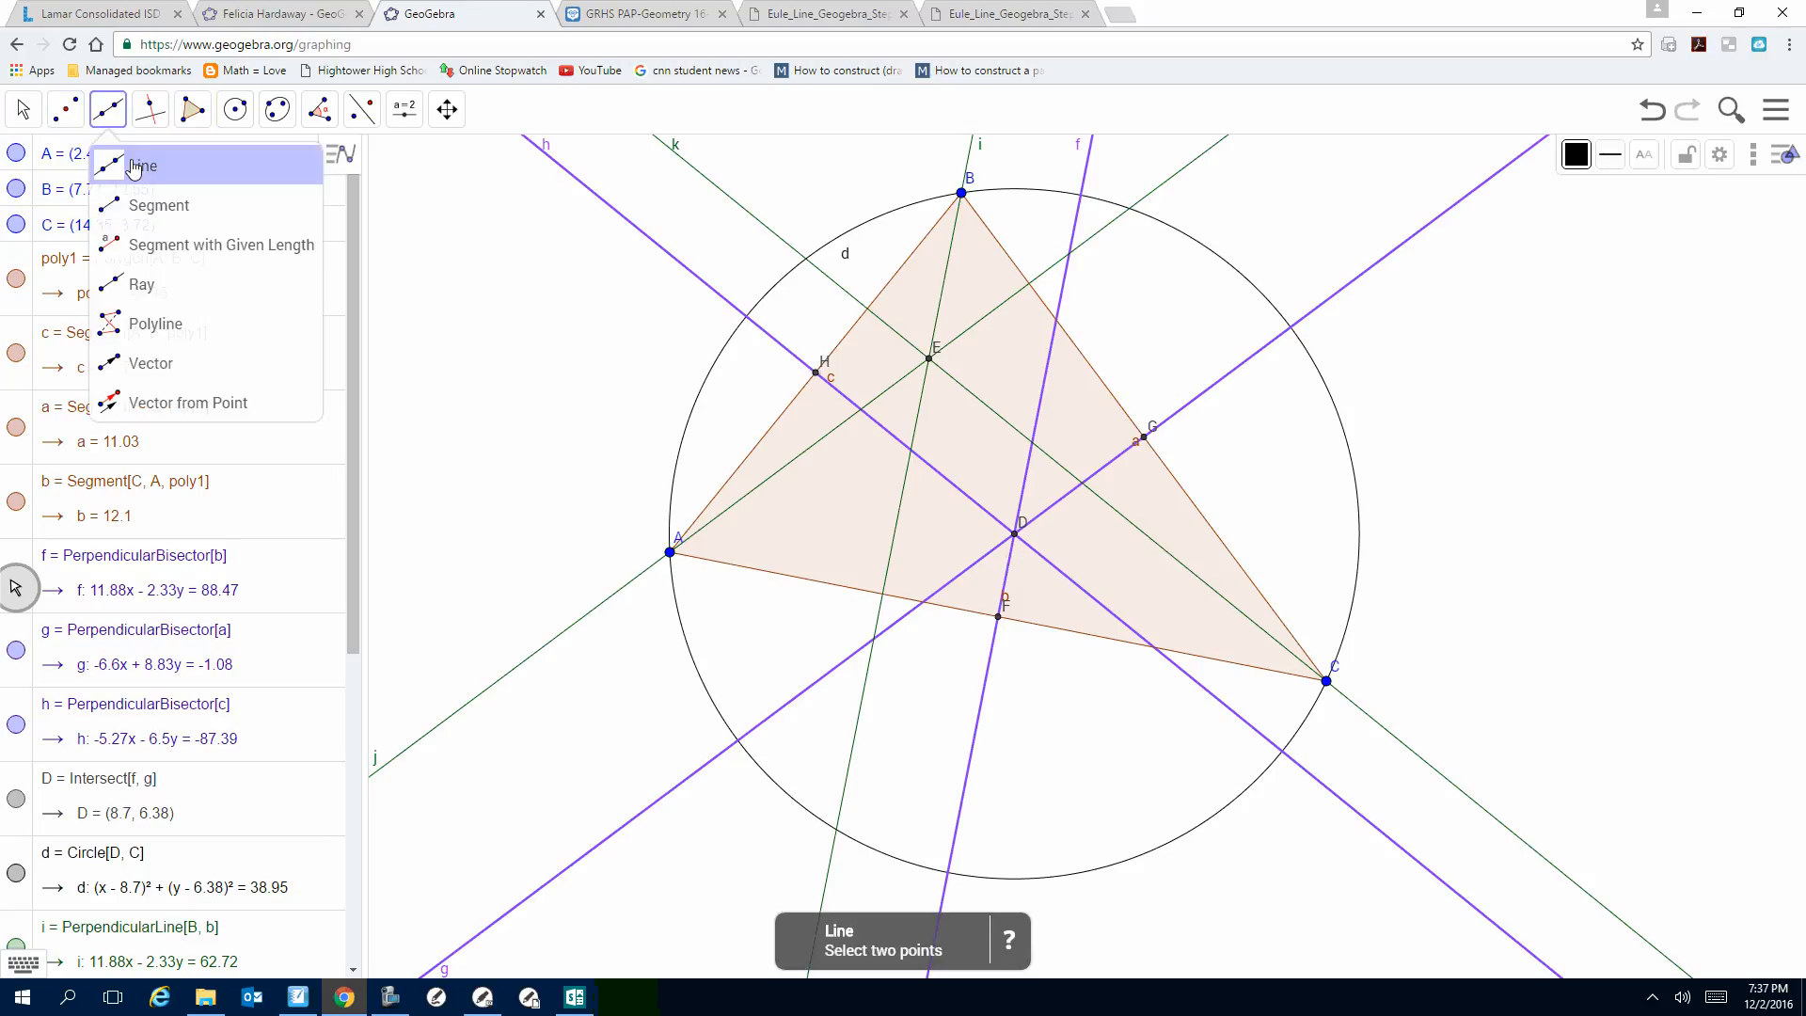
{"action": "left_click", "coordinate": [133, 161]}
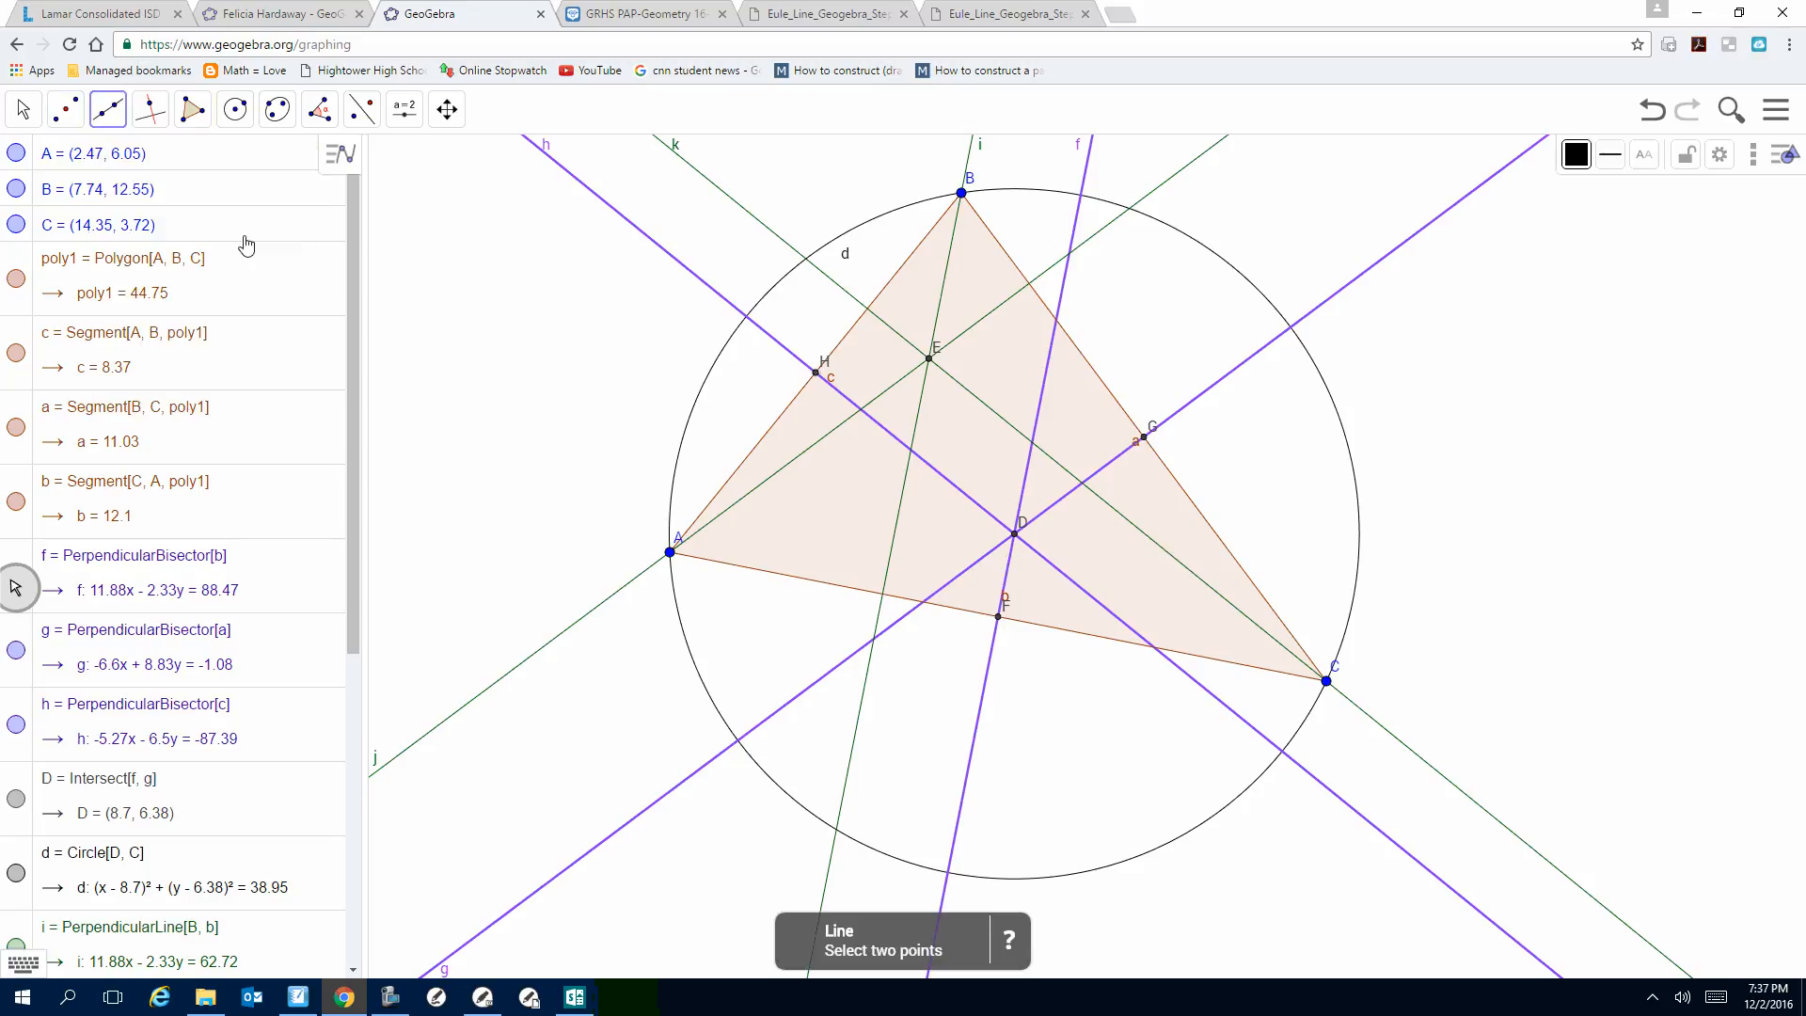
{"action": "left_click", "coordinate": [998, 616]}
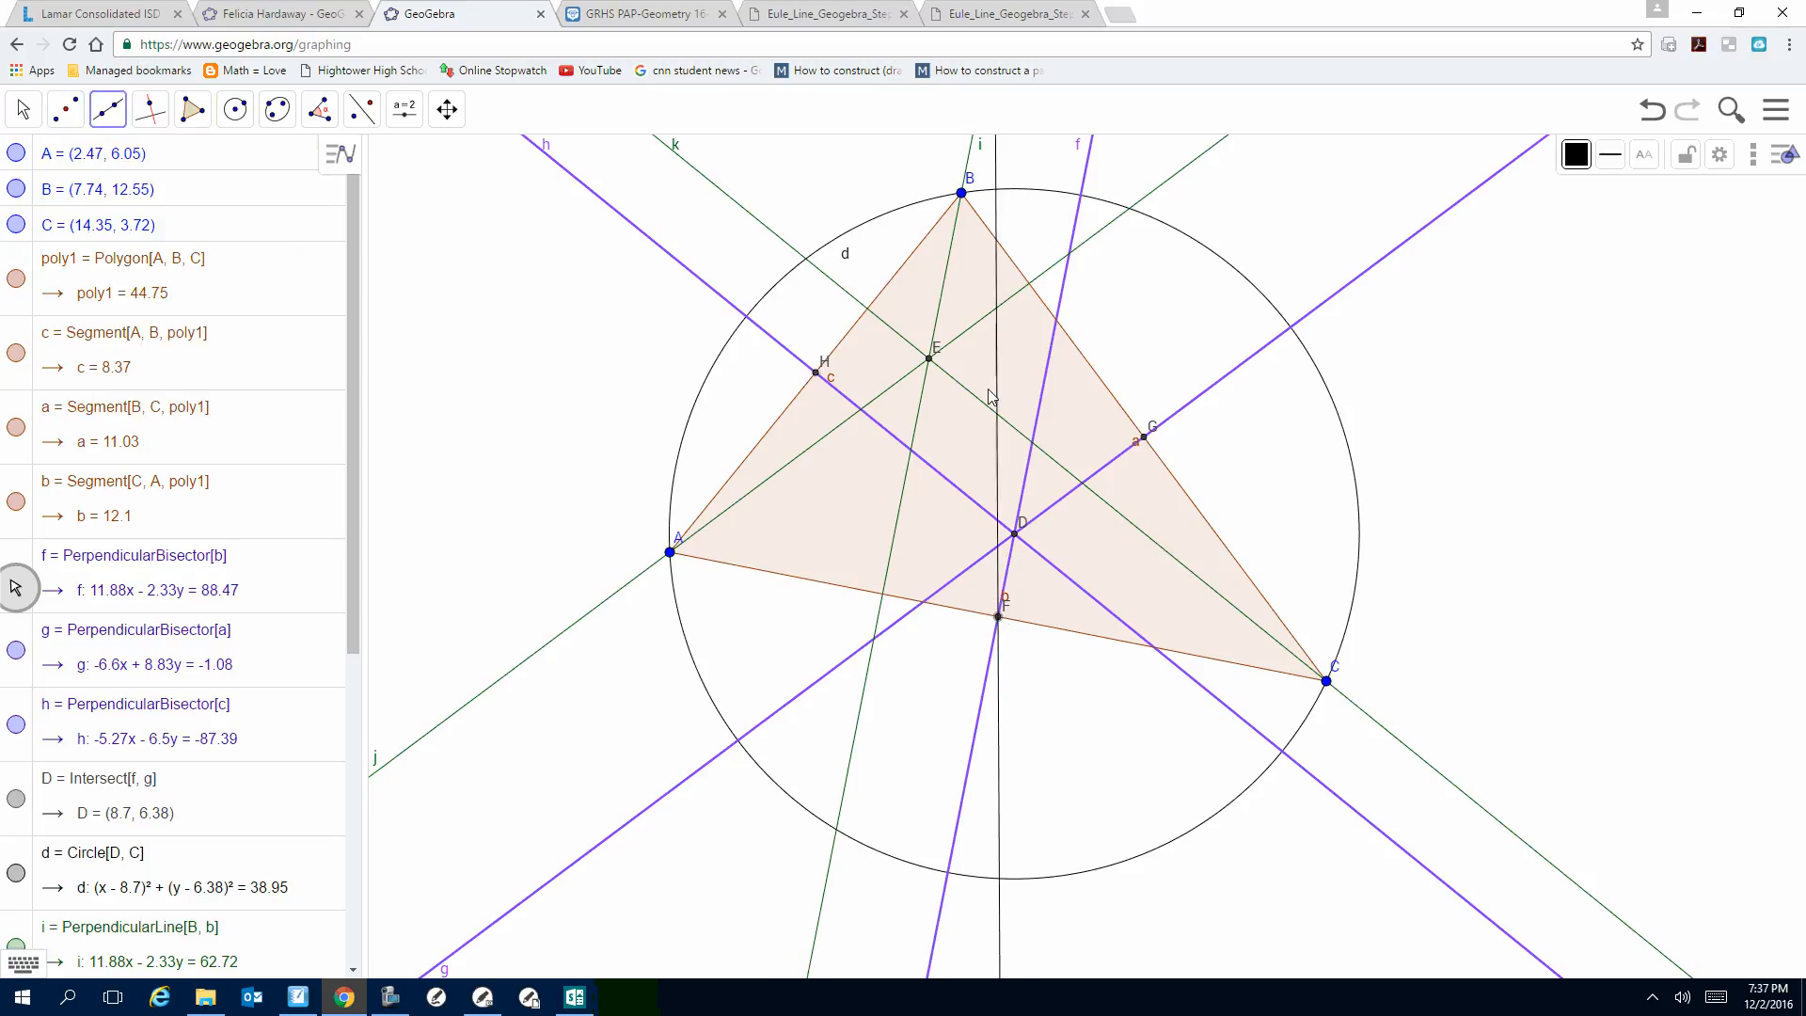
{"action": "left_click", "coordinate": [961, 194]}
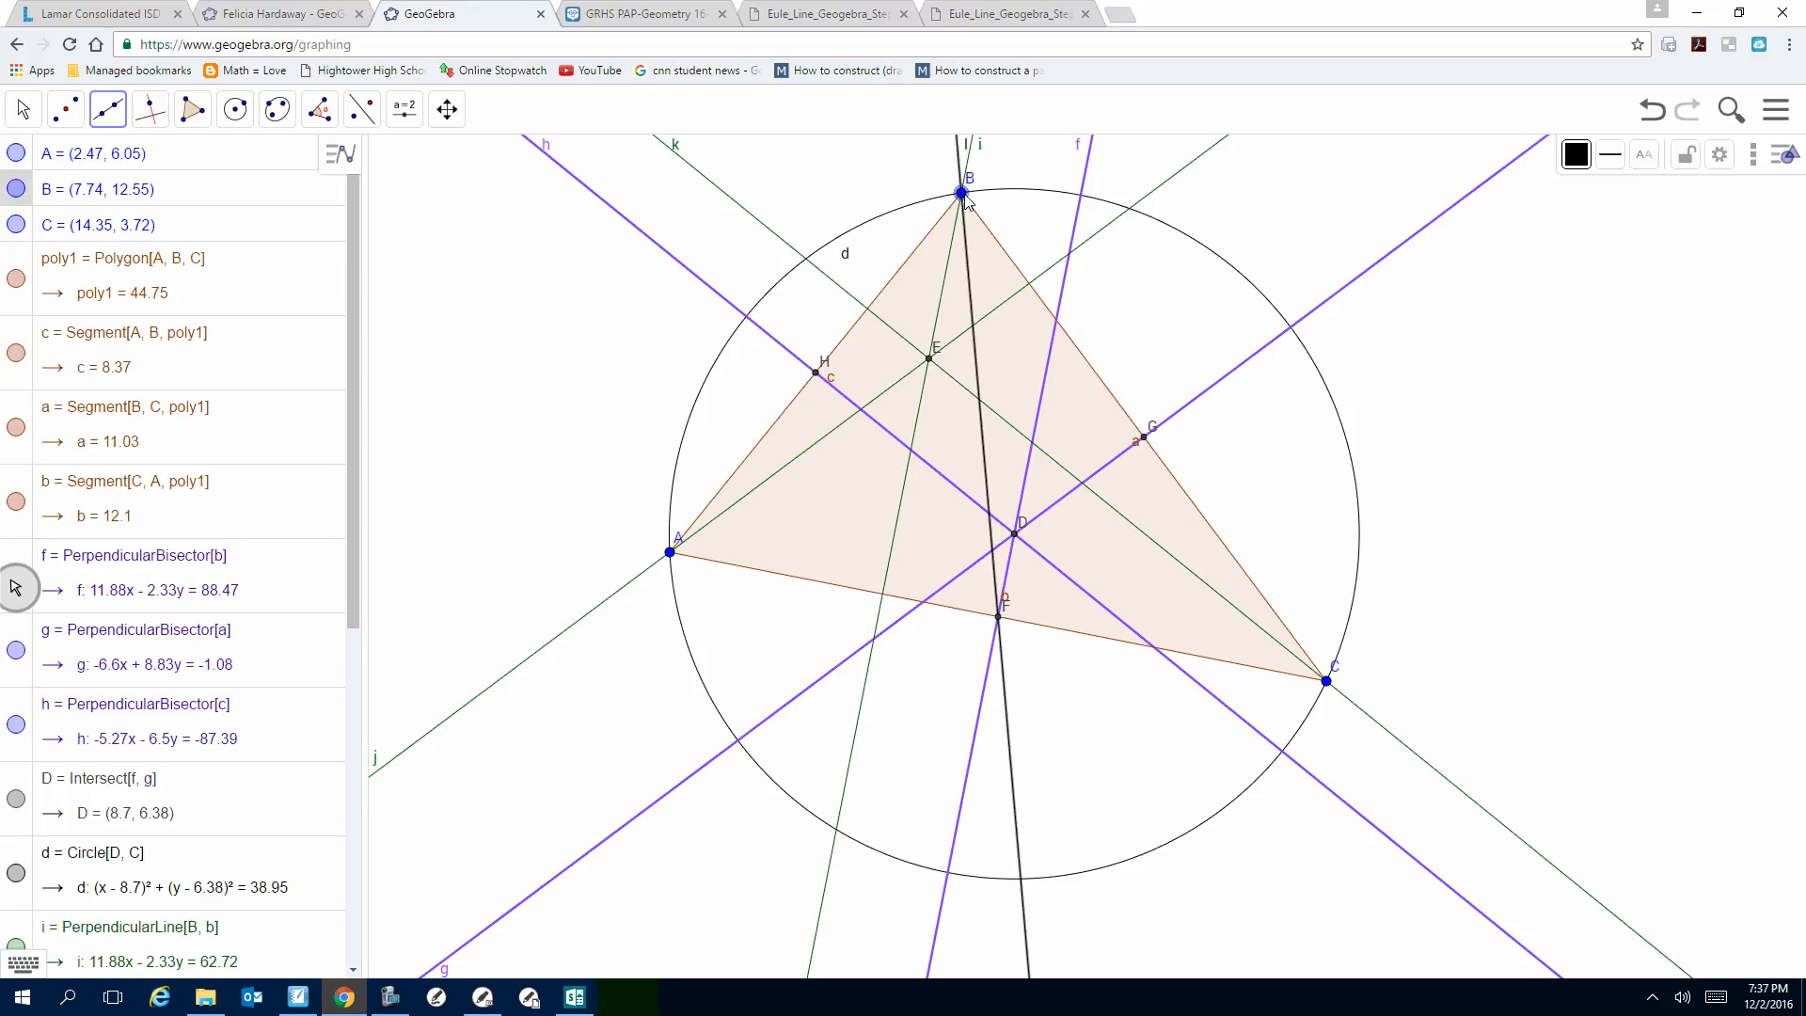
{"action": "left_click", "coordinate": [1656, 117]}
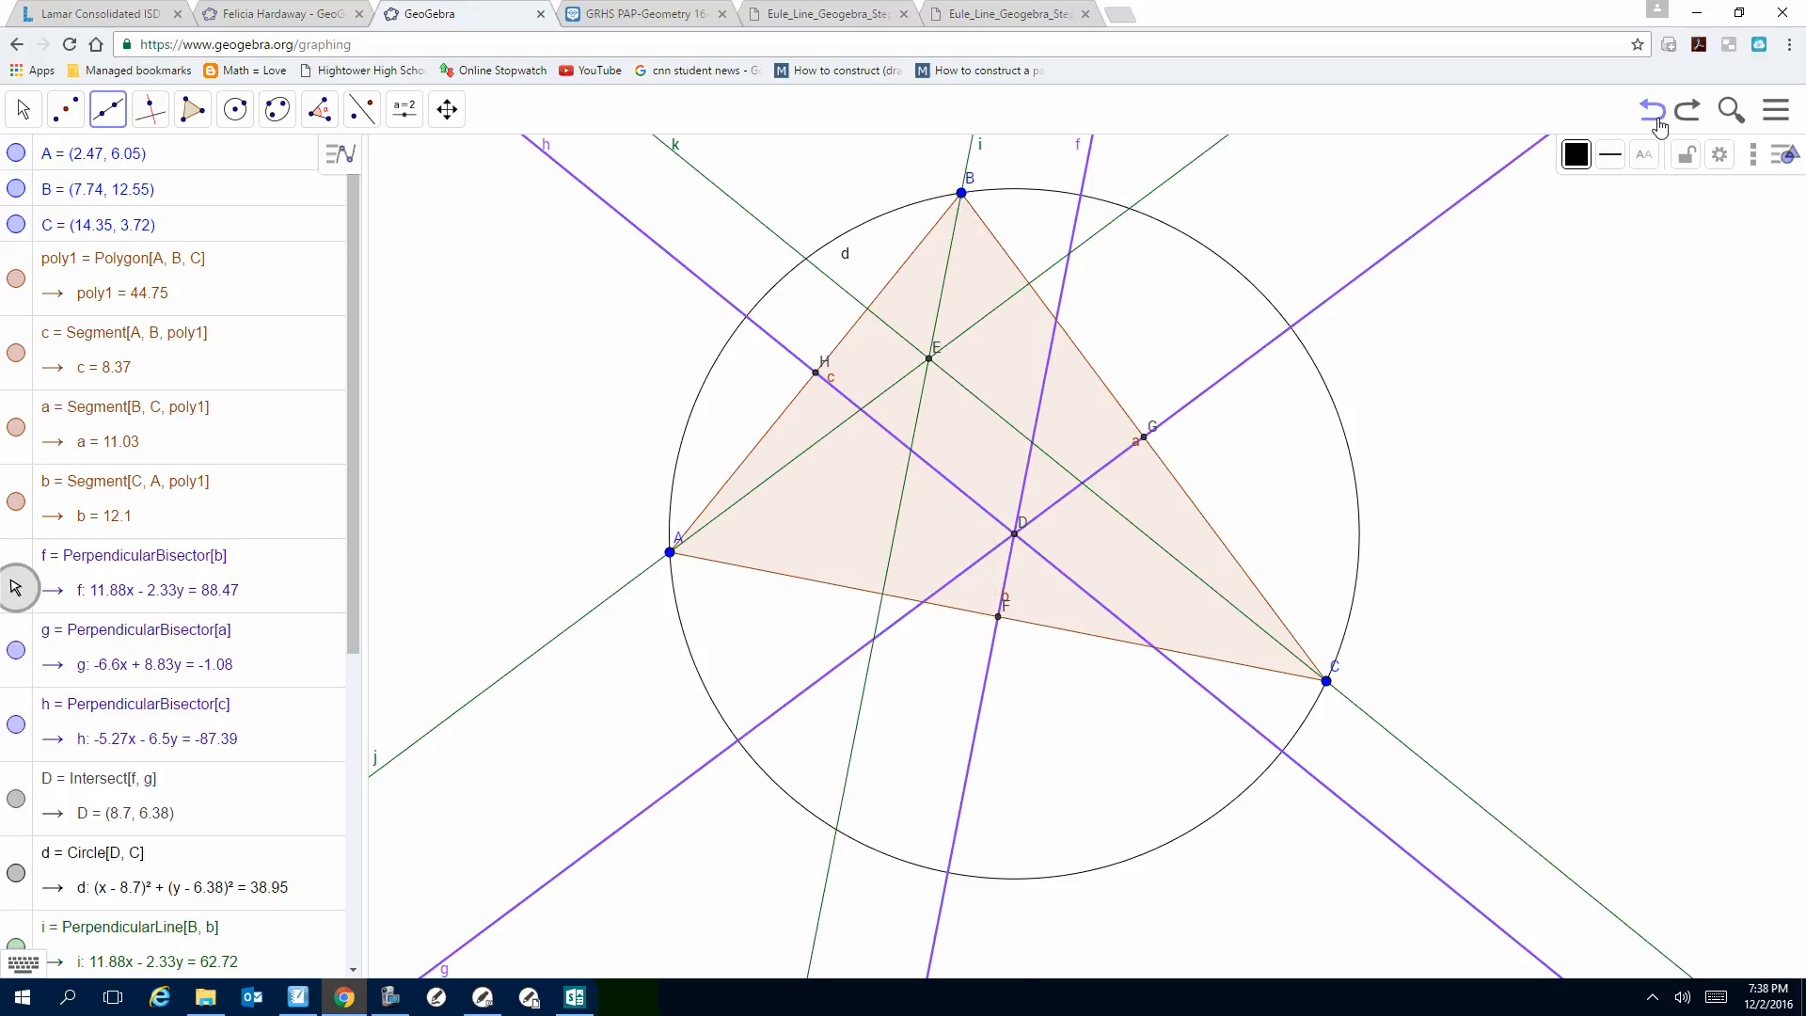
Step: Draw the three medians with the Segment tool, joining midpoints F, G and H to the opposite vertices B, A and C
{"action": "left_click", "coordinate": [110, 111]}
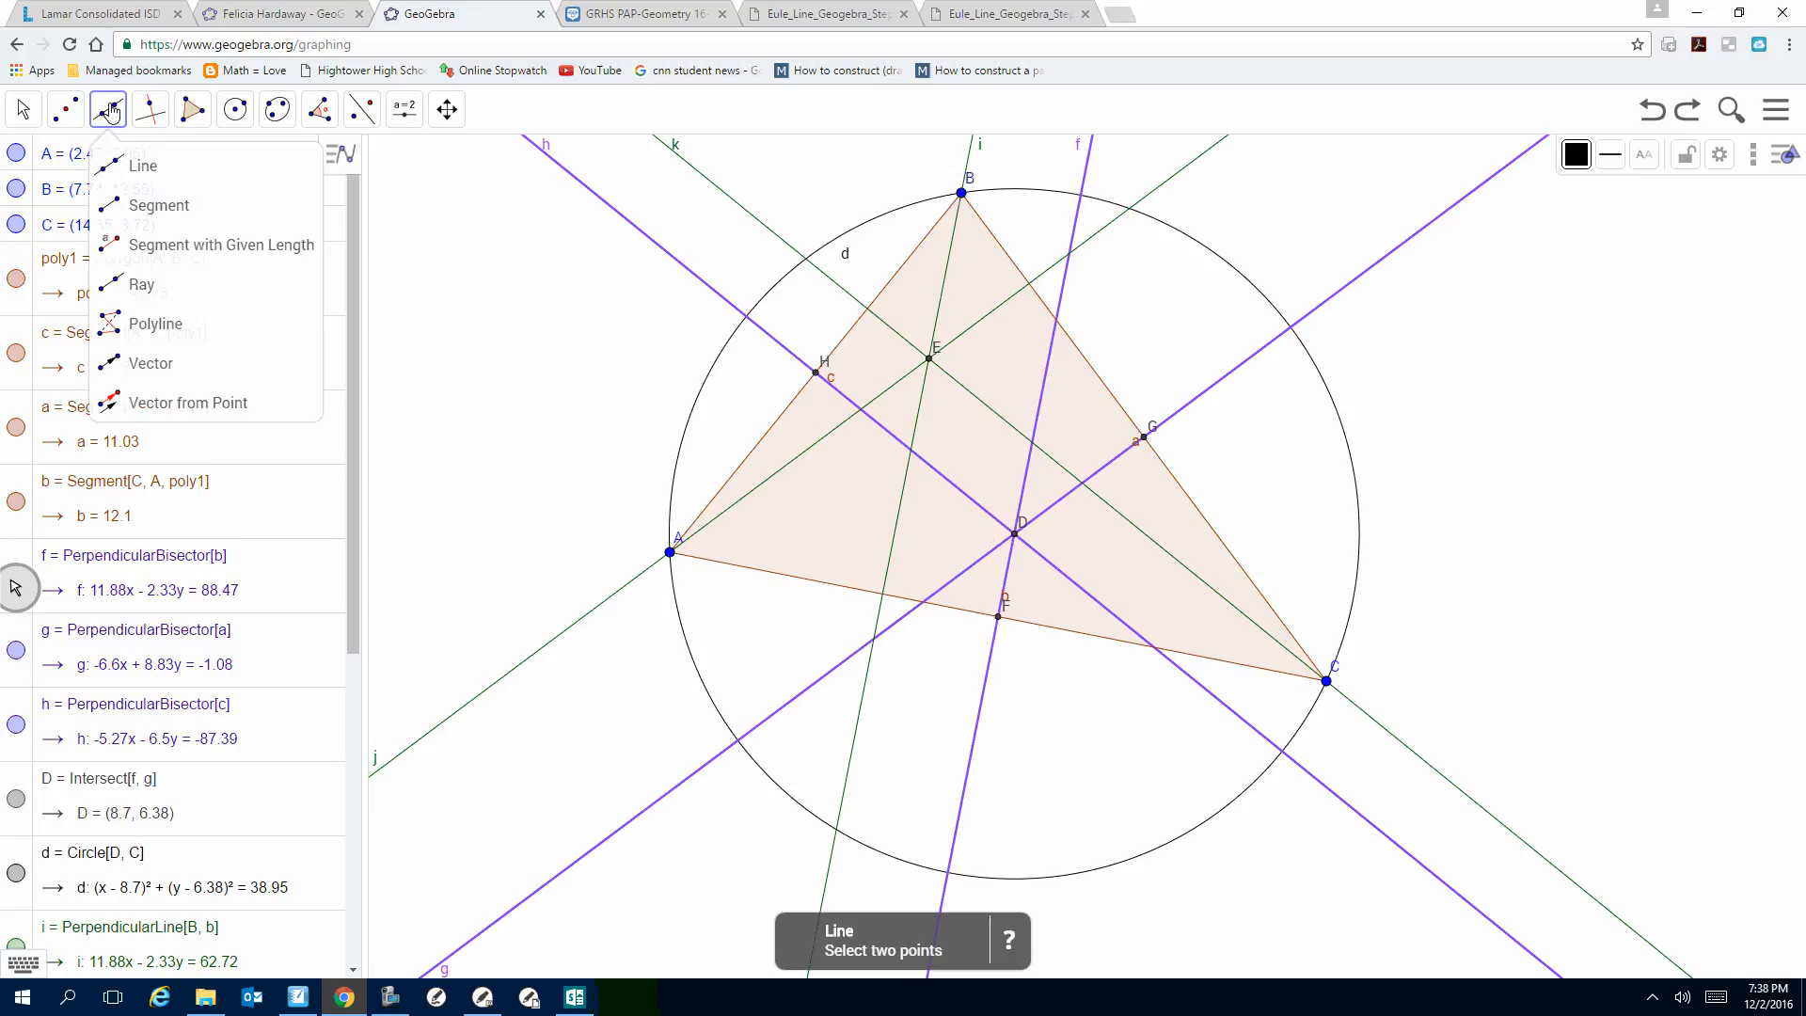
{"action": "left_click", "coordinate": [122, 211]}
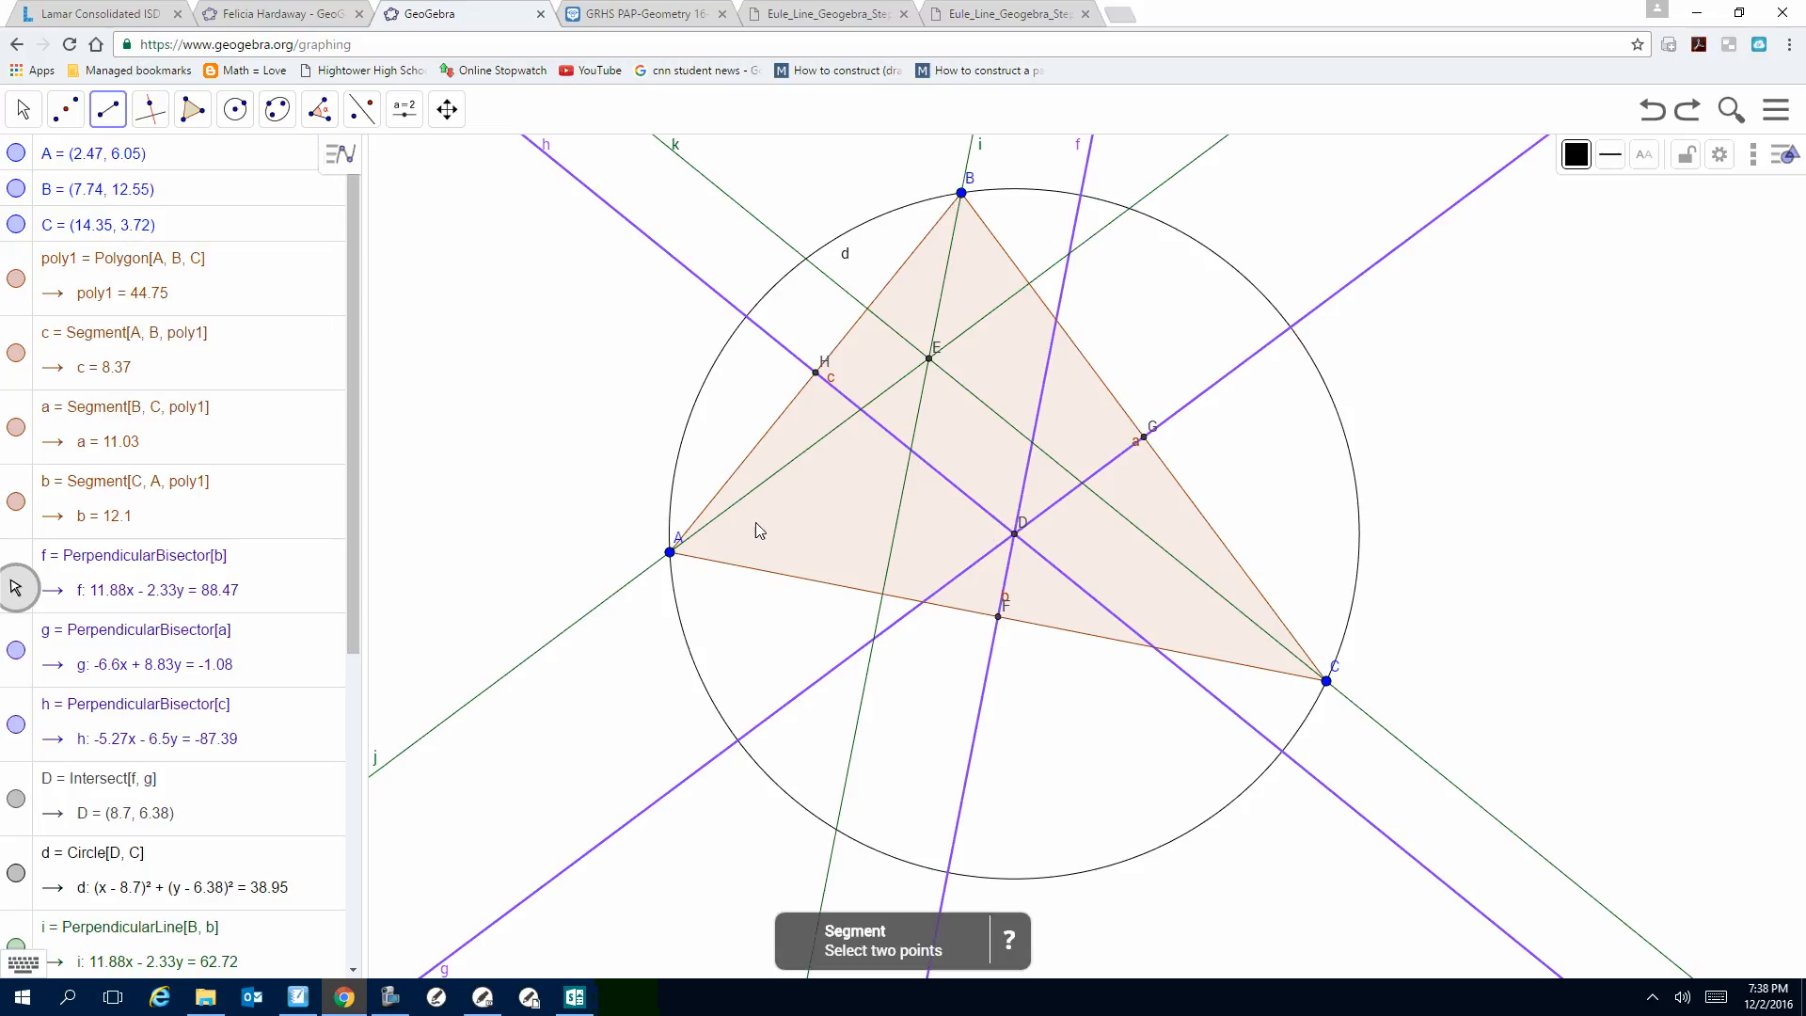
{"action": "left_click", "coordinate": [998, 617]}
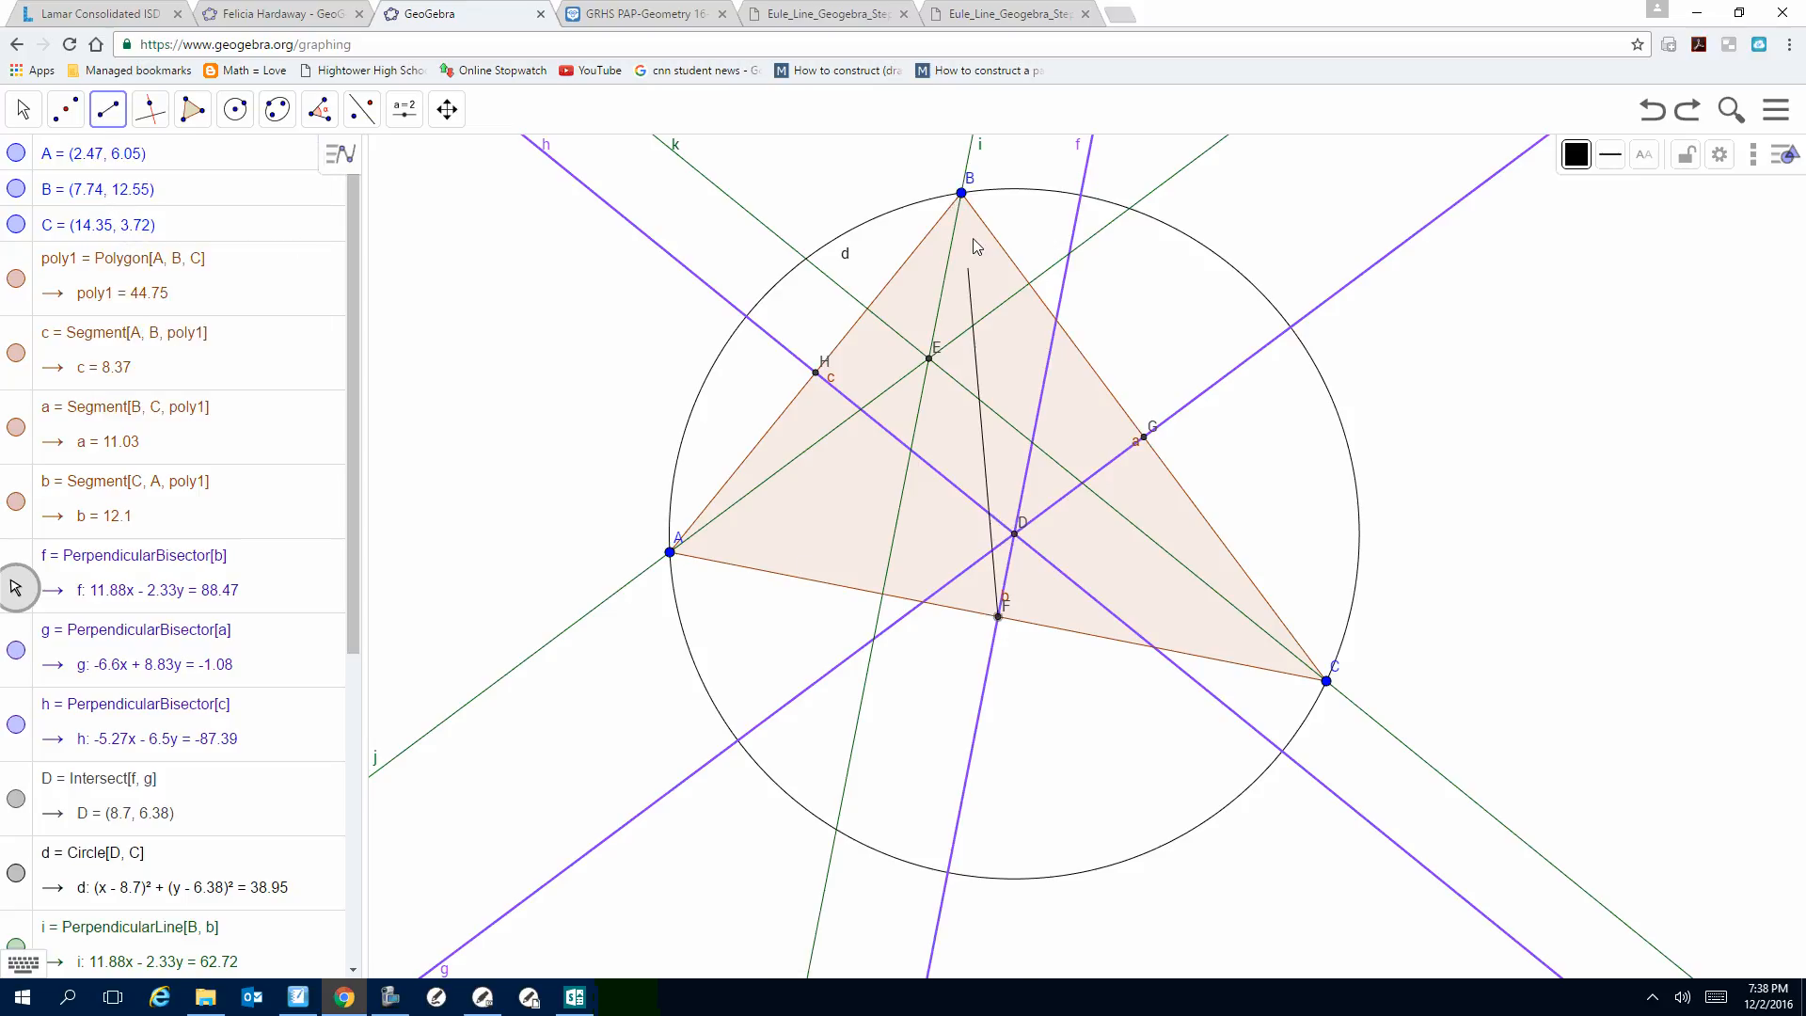
{"action": "left_click", "coordinate": [961, 193]}
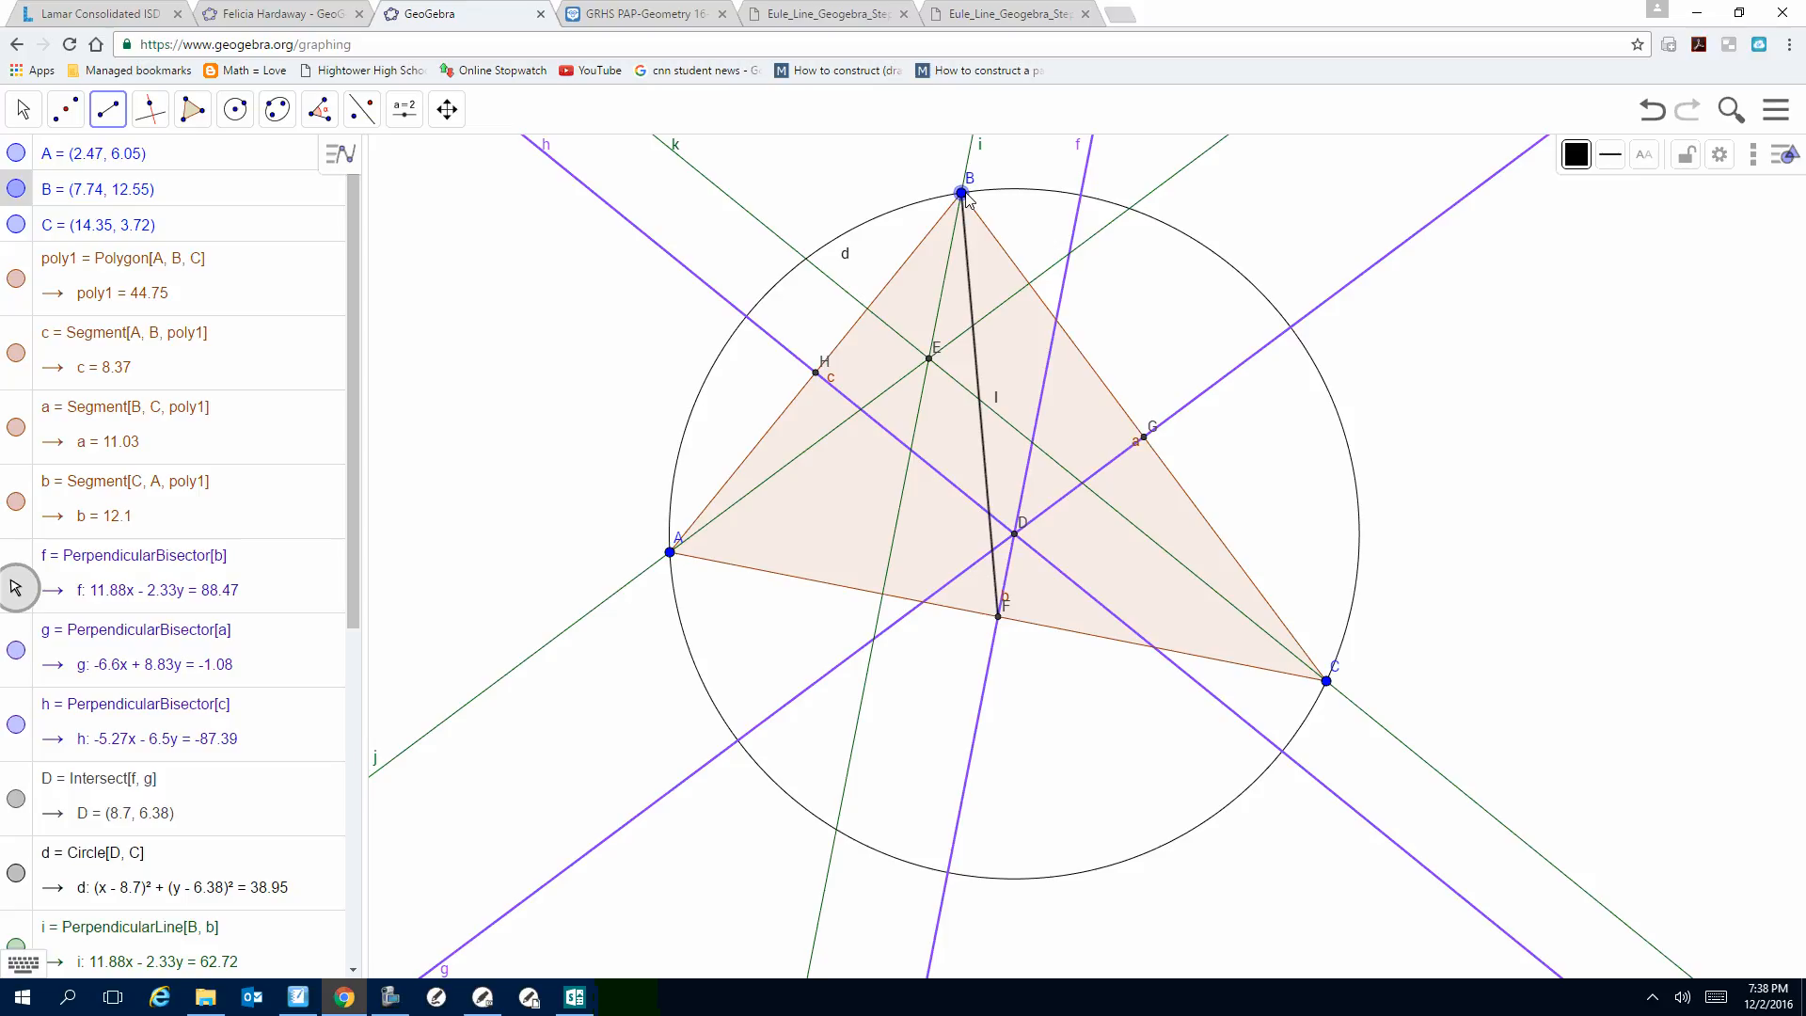
{"action": "left_click", "coordinate": [1145, 438]}
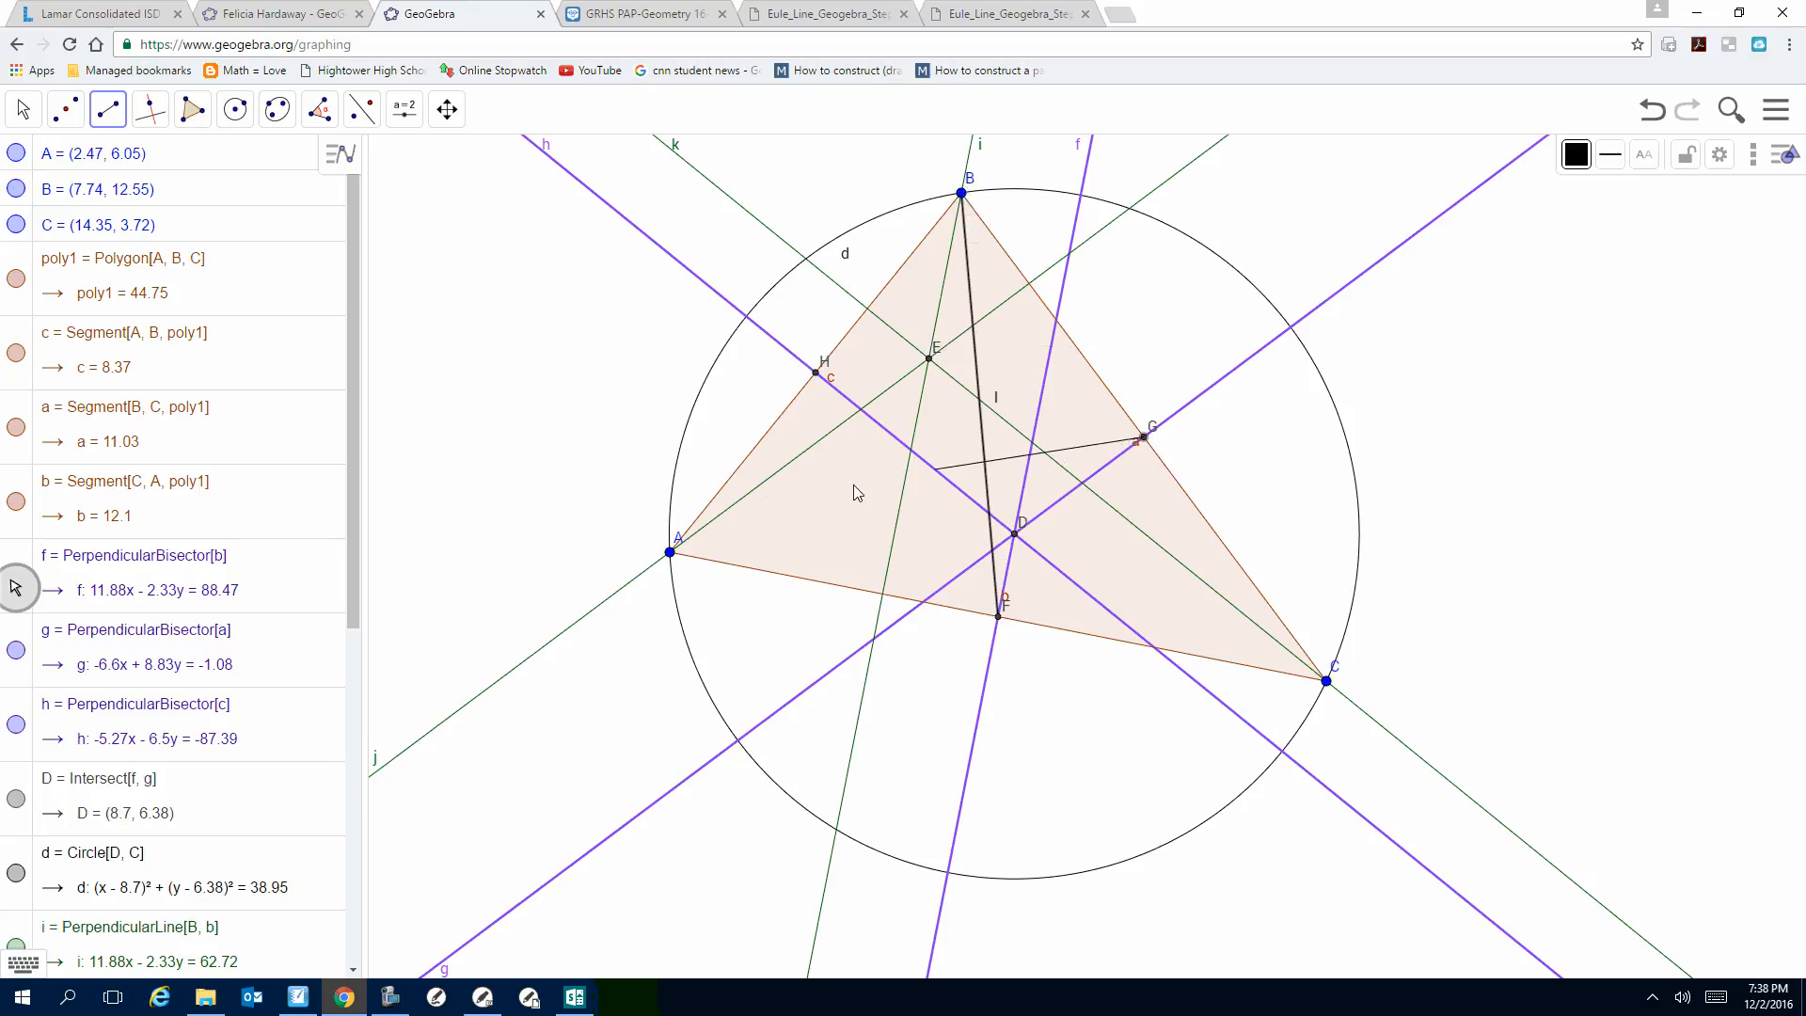
{"action": "left_click", "coordinate": [671, 552]}
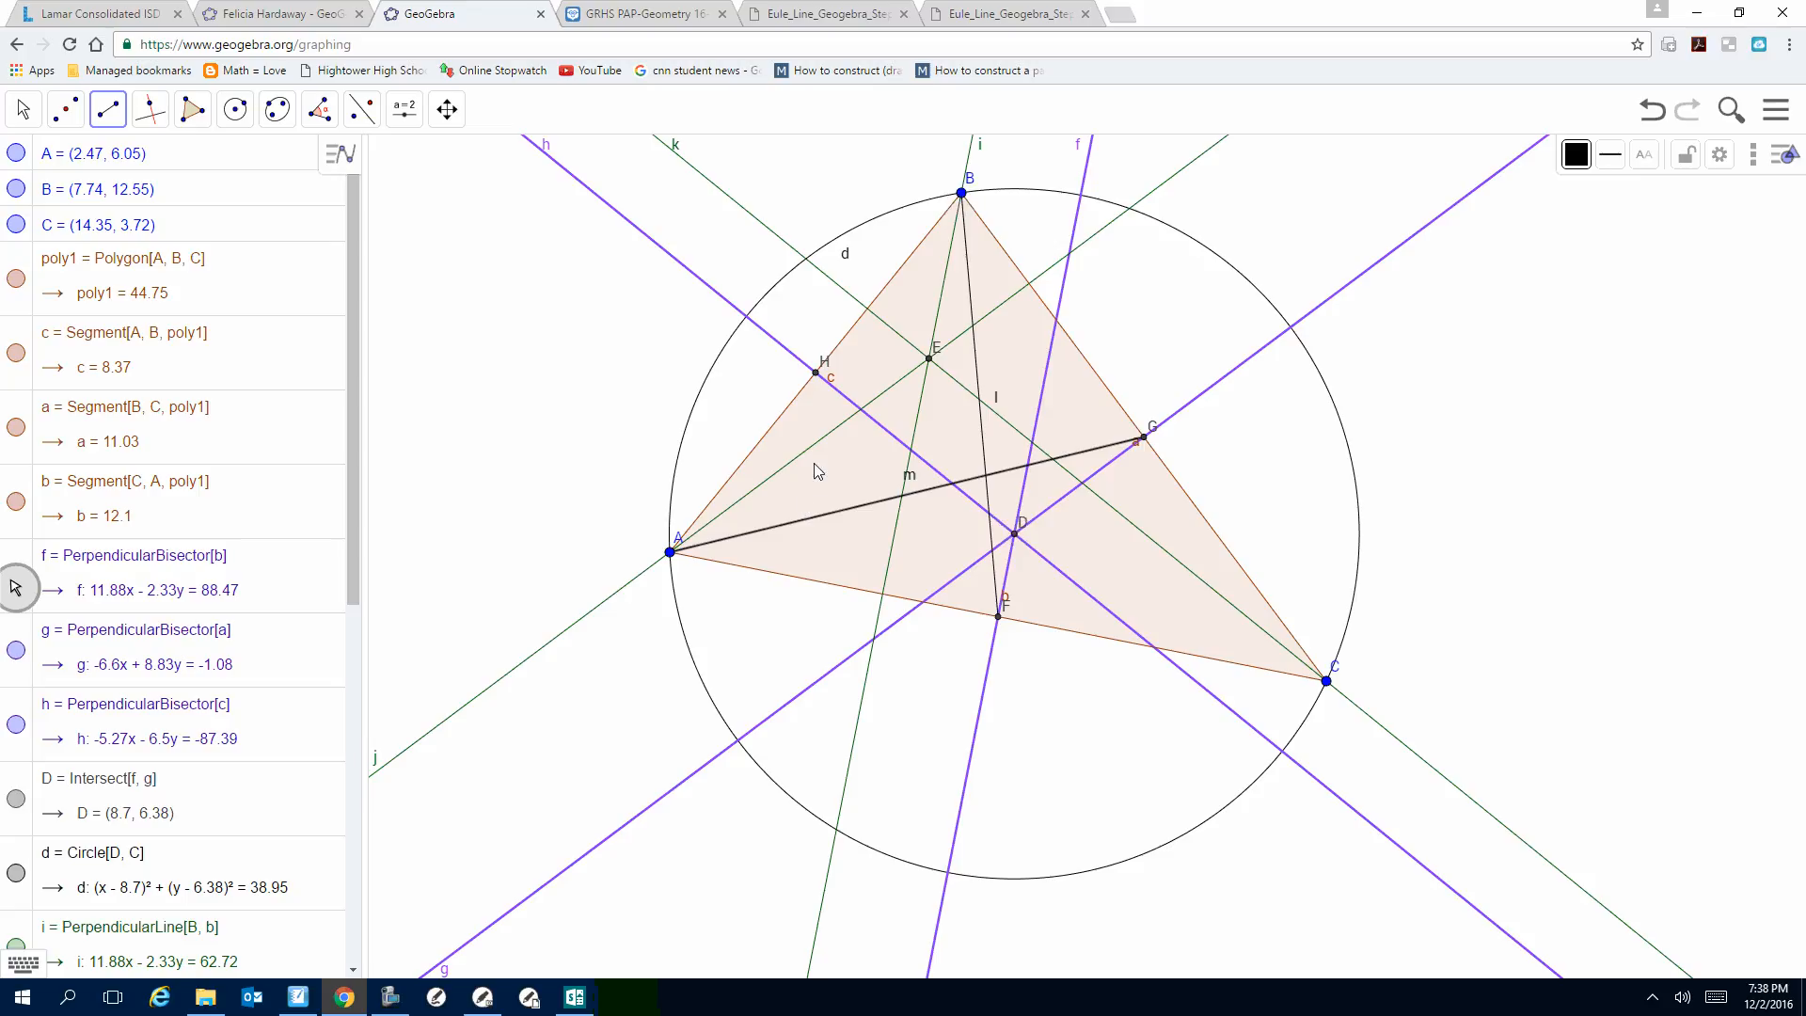
{"action": "left_click", "coordinate": [817, 373]}
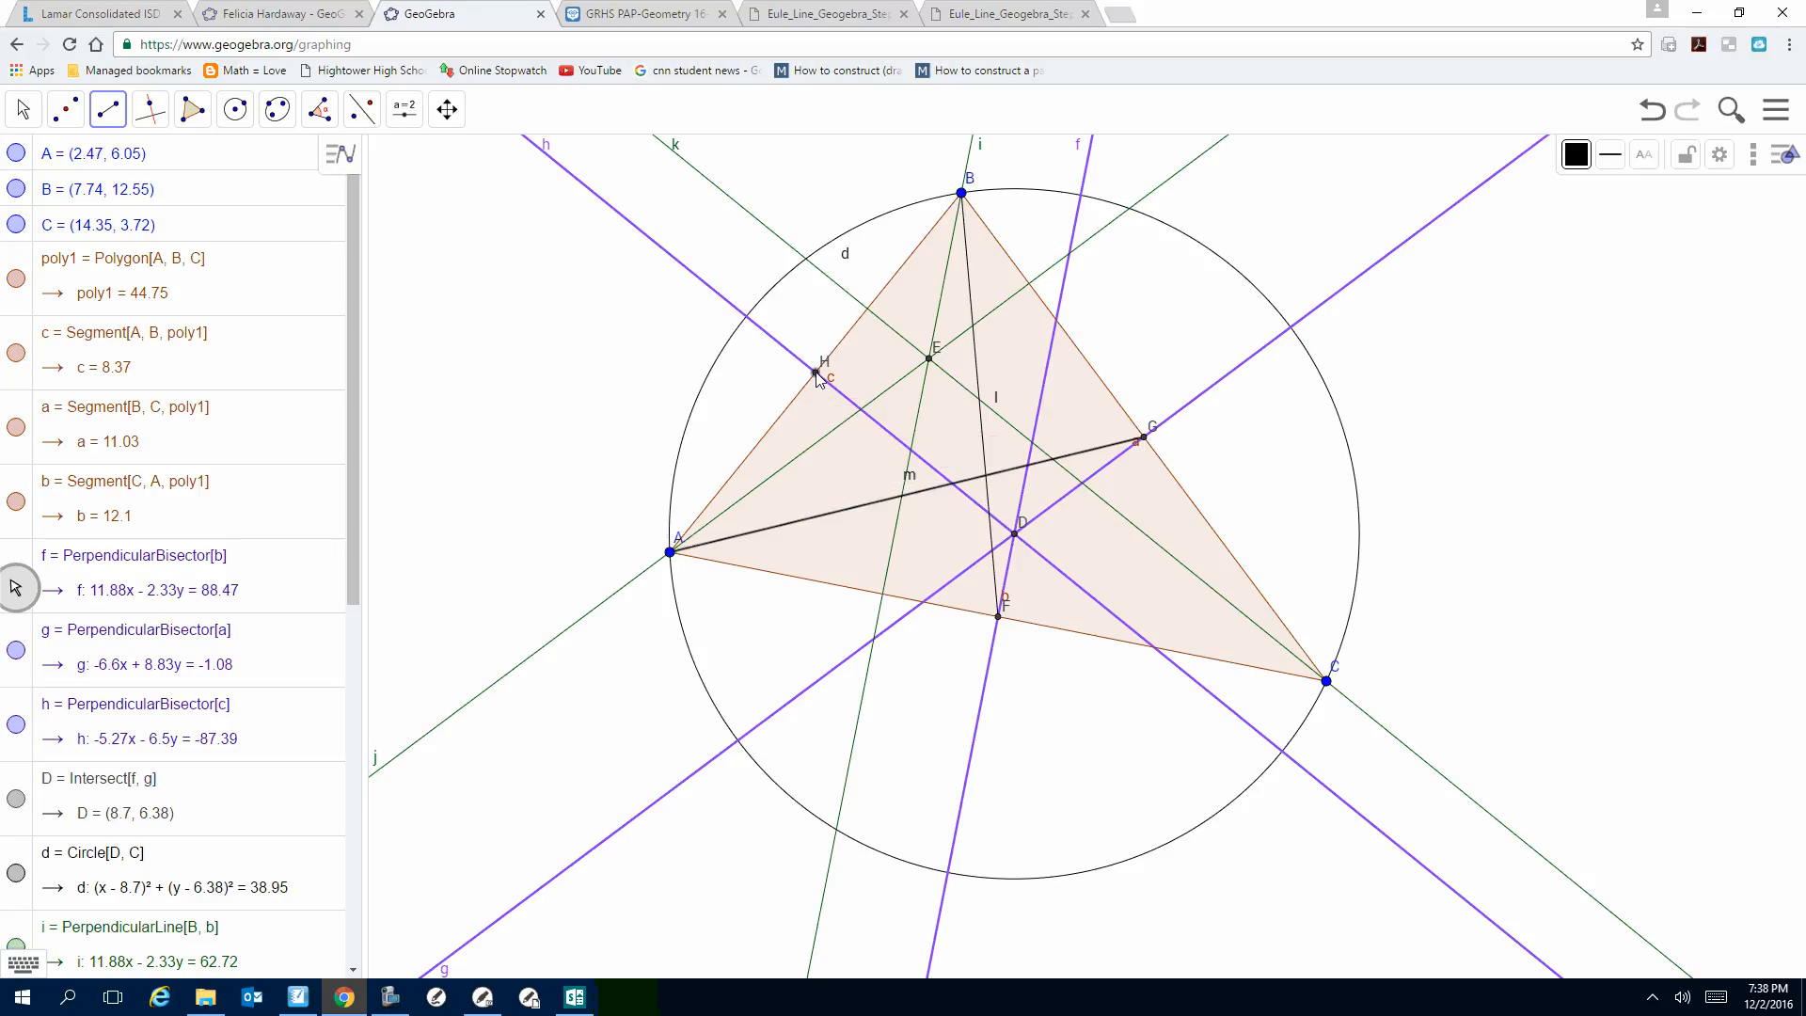
{"action": "left_click", "coordinate": [1325, 681]}
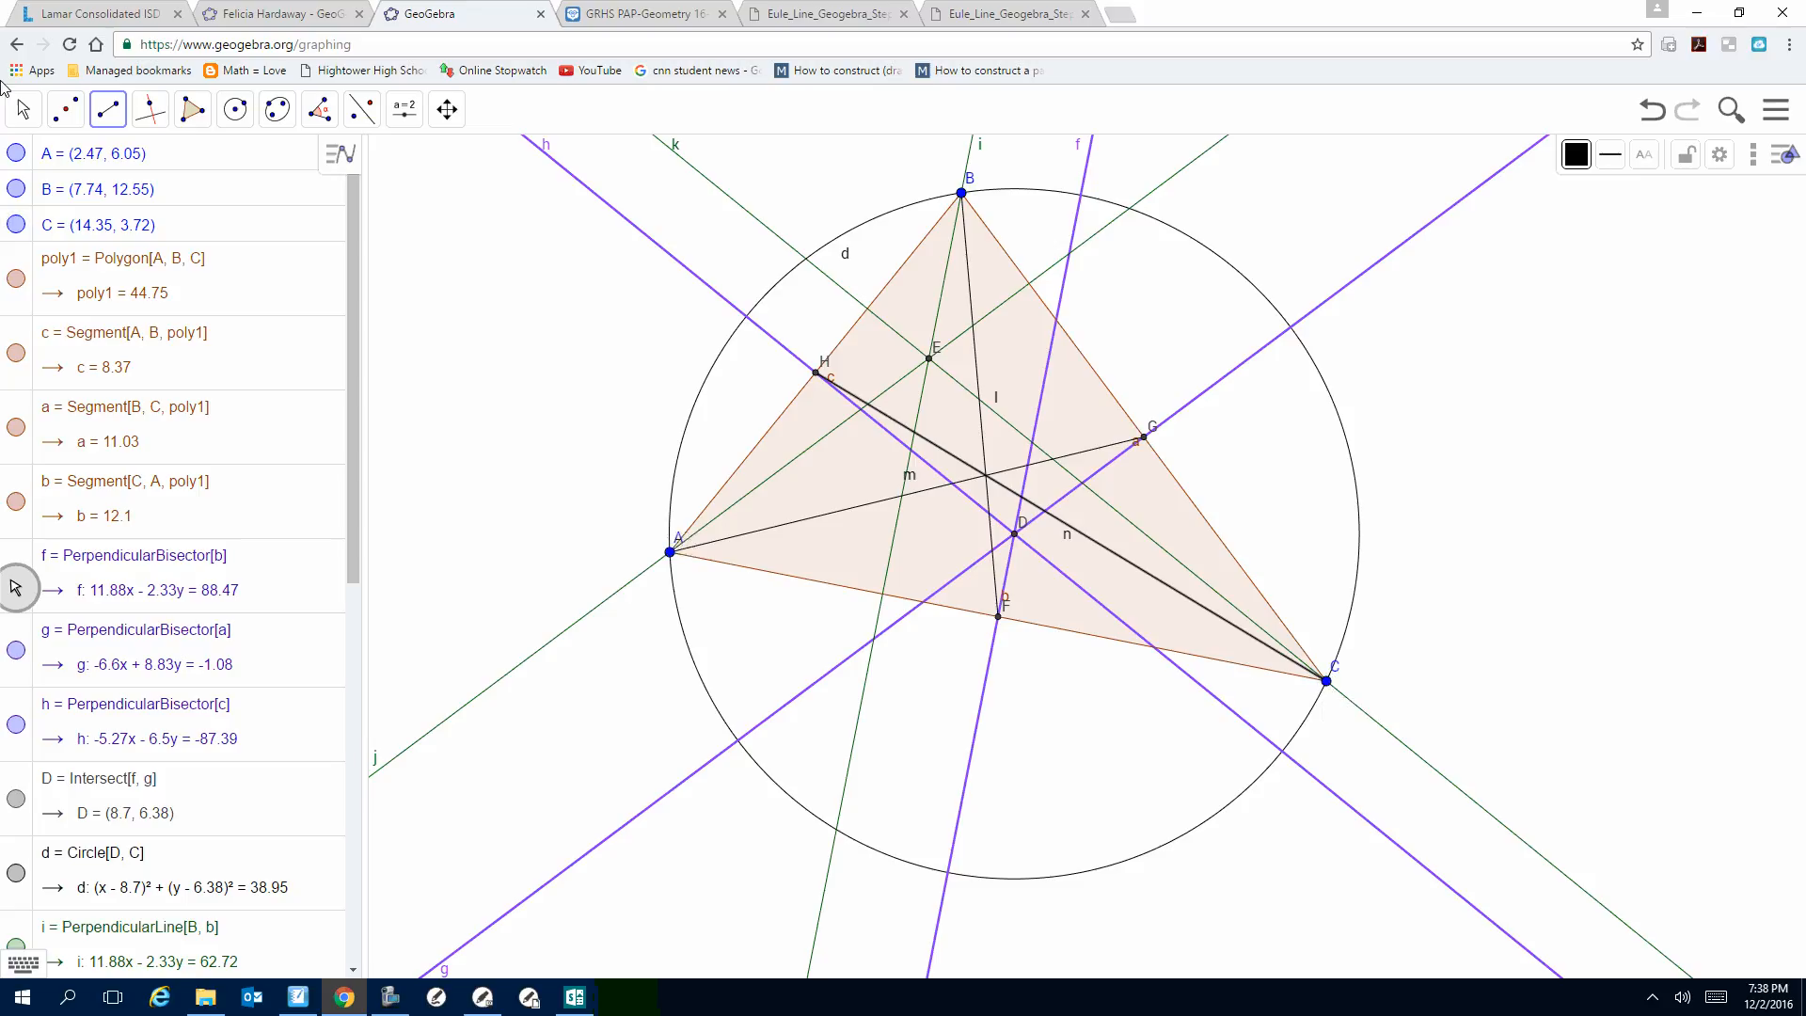
Step: Mark the common intersection point of the three medians with the Intersect tool
{"action": "left_click", "coordinate": [66, 111]}
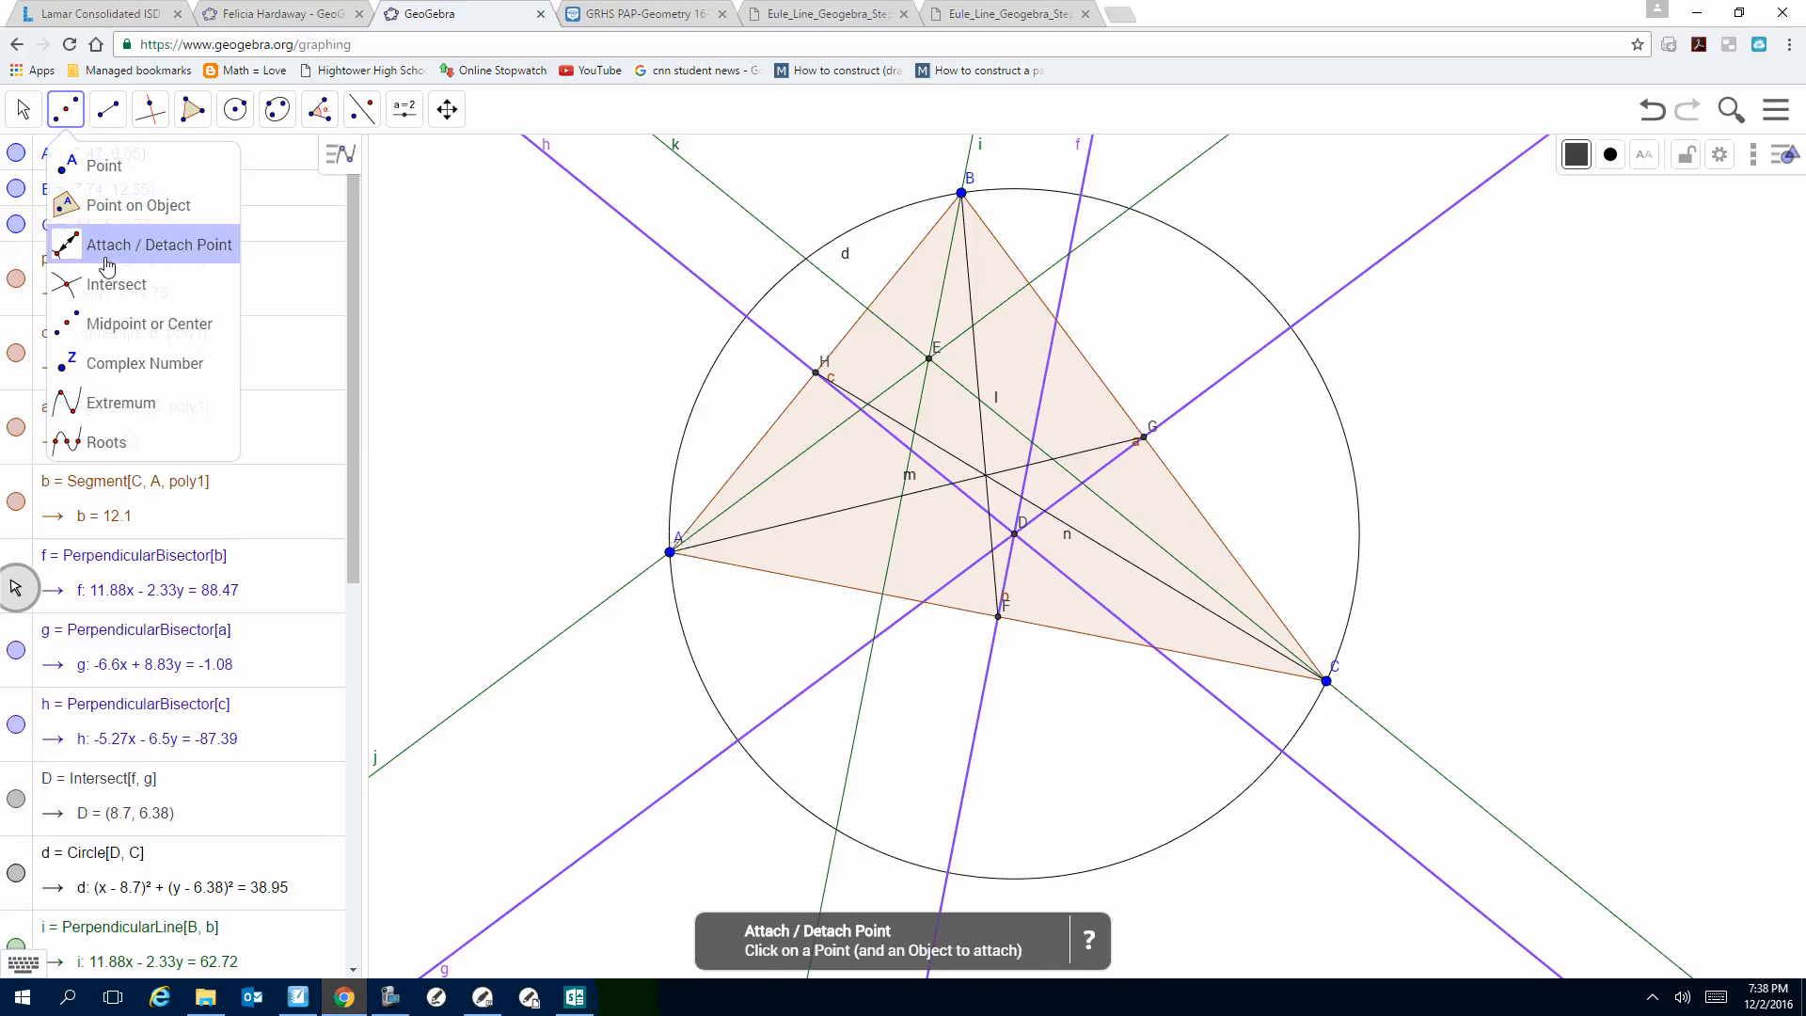
{"action": "left_click", "coordinate": [111, 287]}
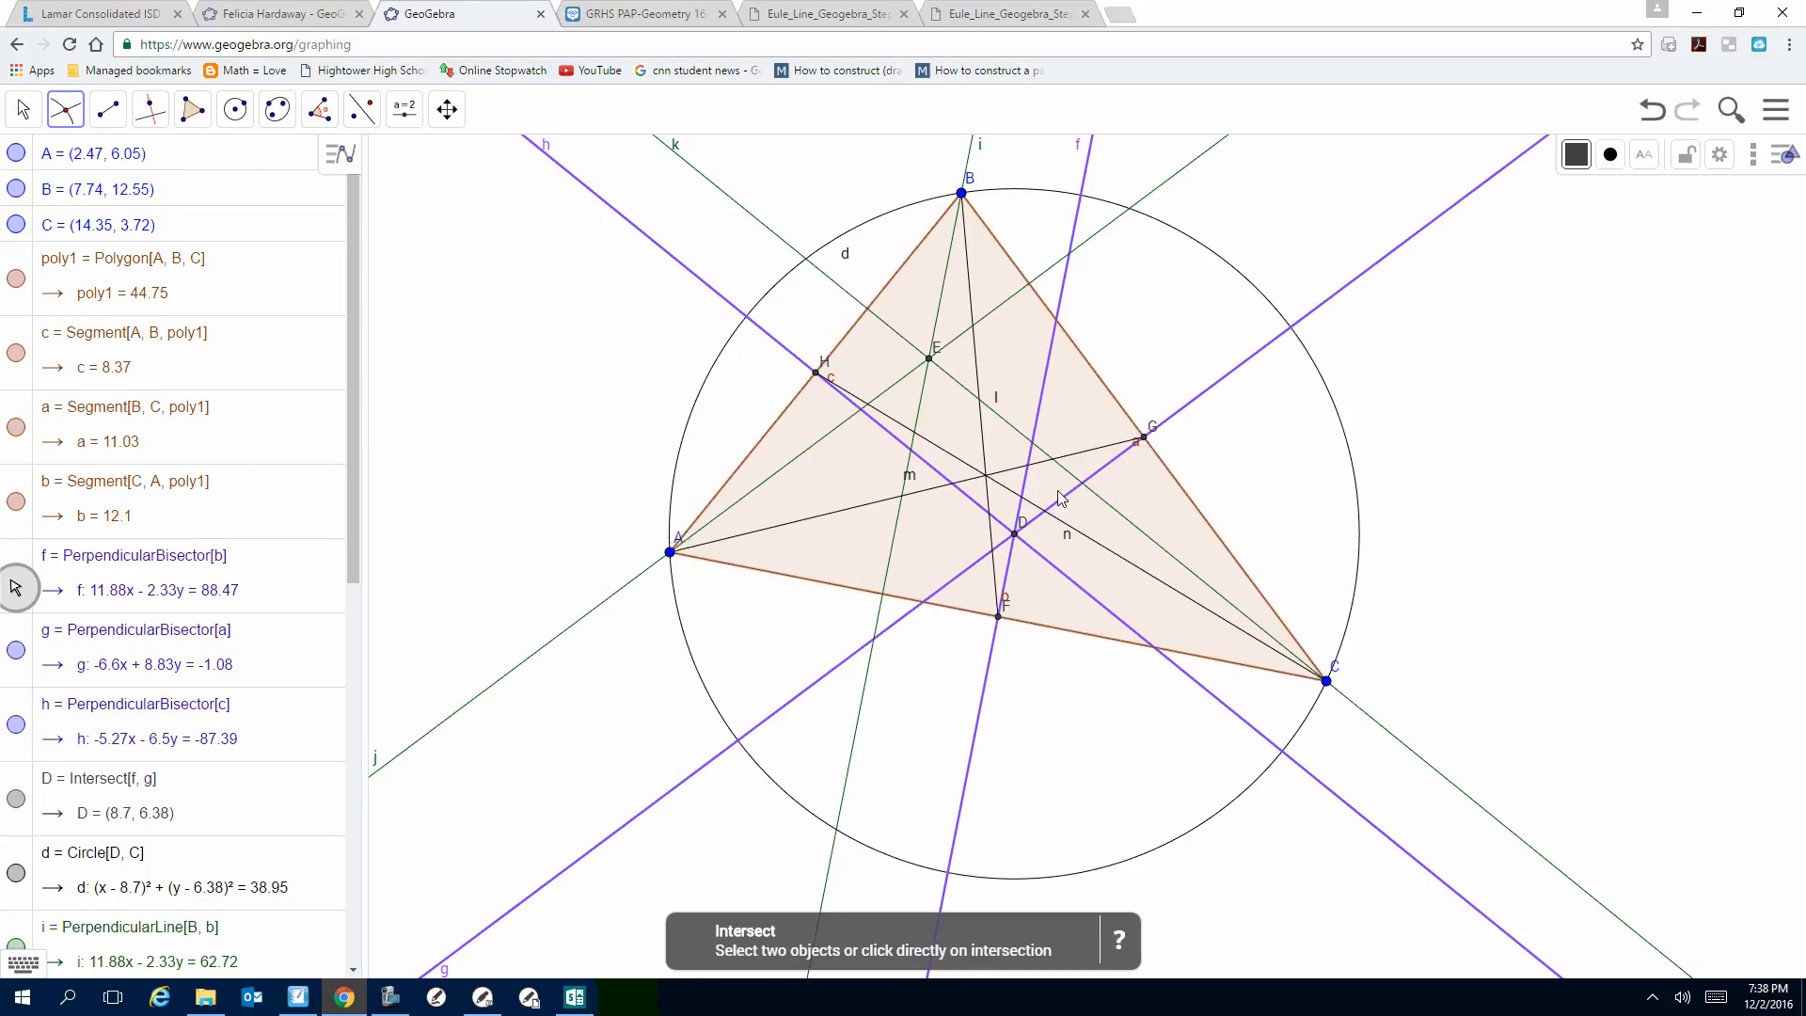
{"action": "left_click", "coordinate": [988, 477]}
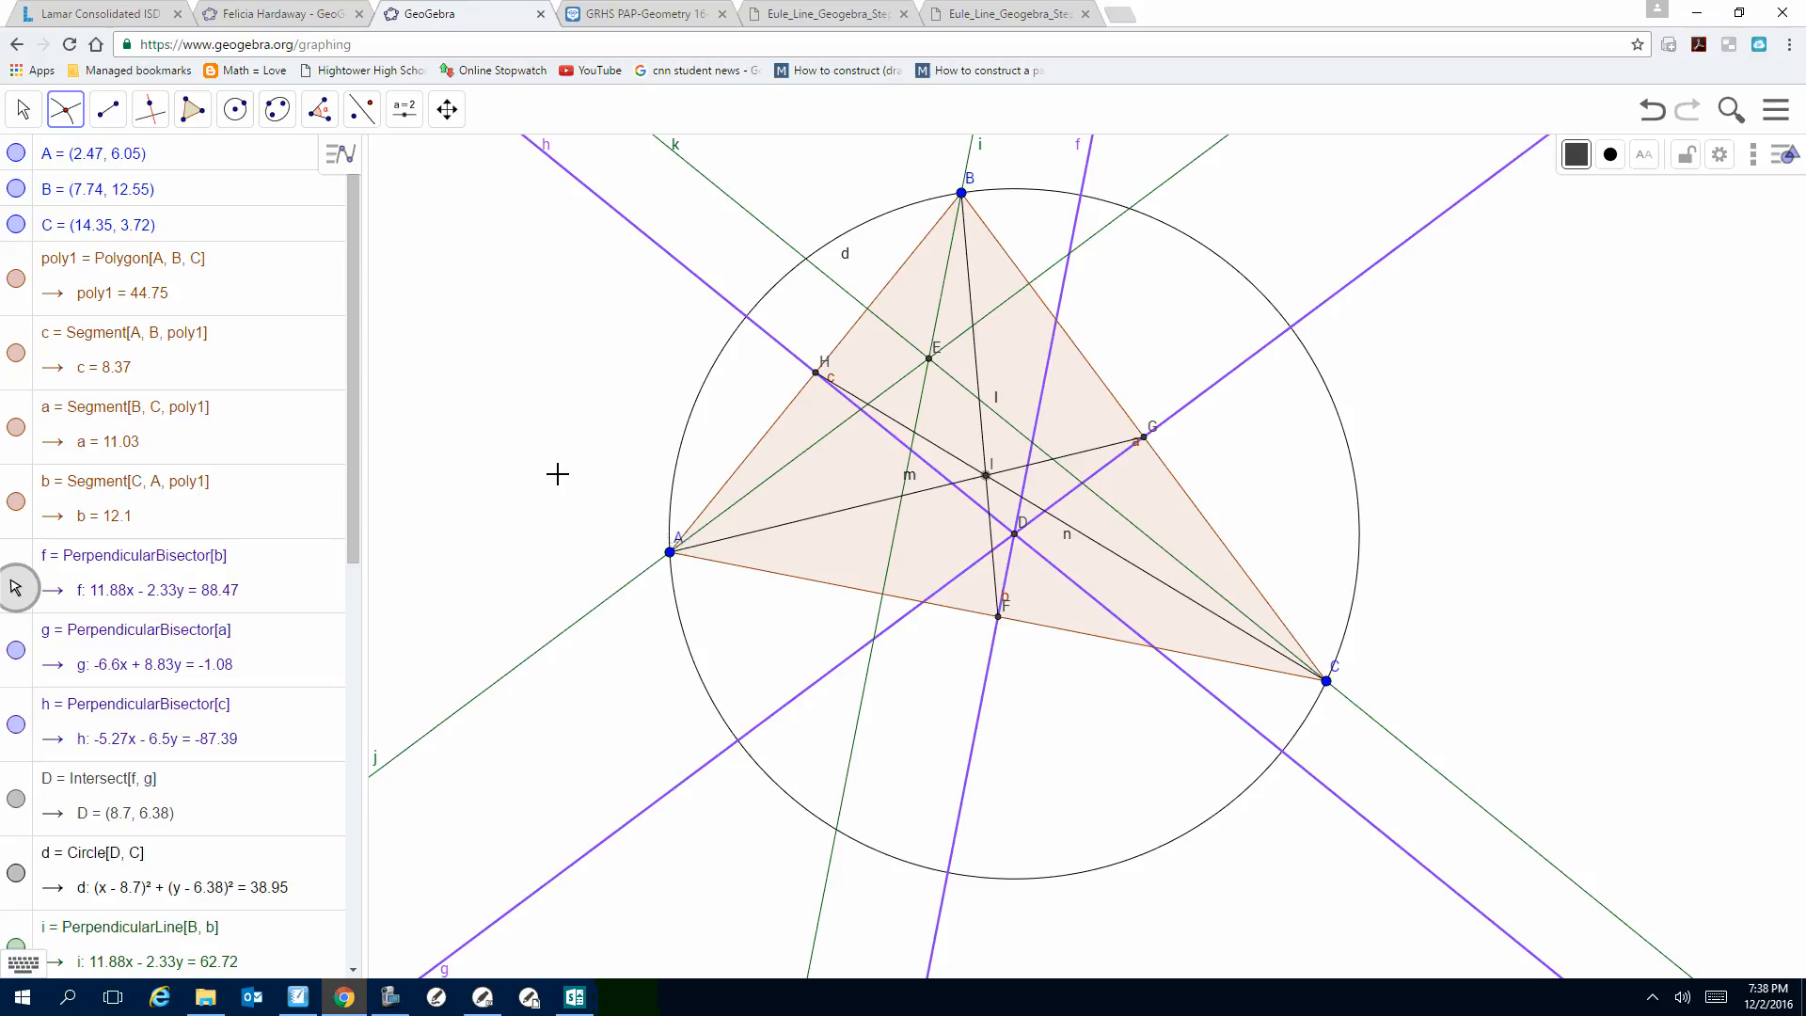
Step: Colour the median from vertex A to midpoint G blue and set its line thickness to 5
{"action": "left_click", "coordinate": [26, 107]}
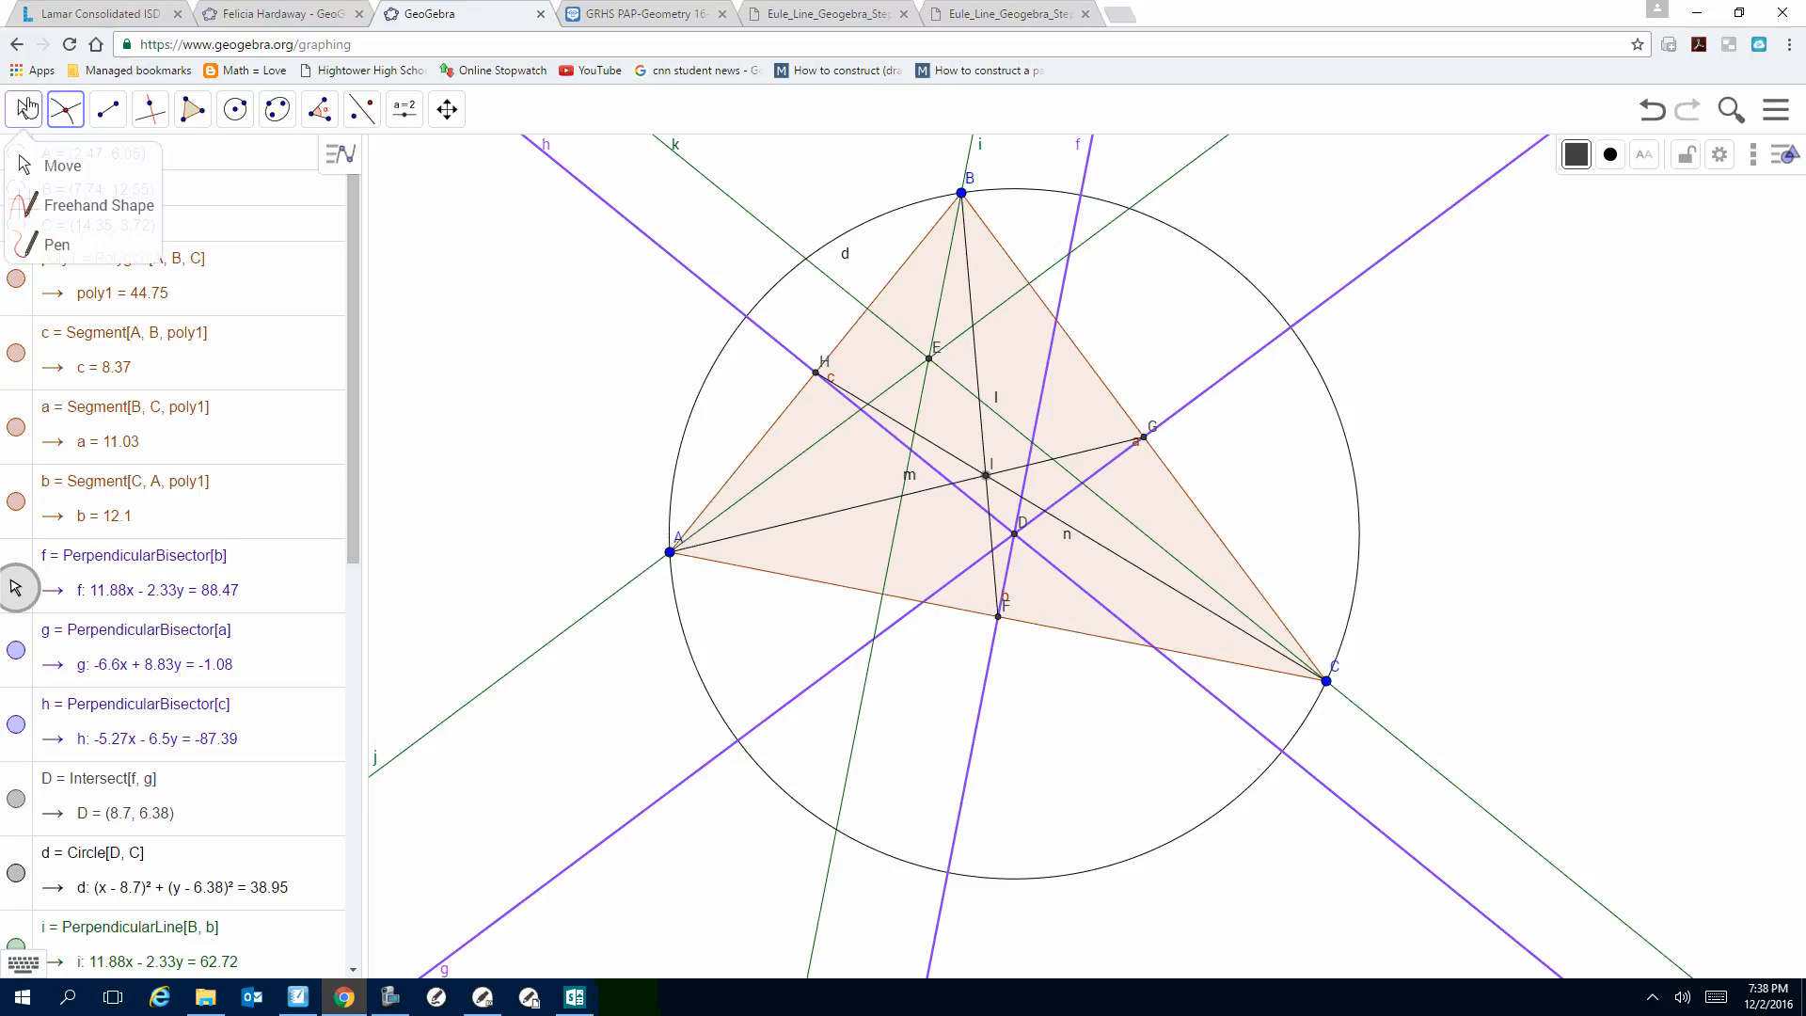
{"action": "left_click", "coordinate": [1088, 452]}
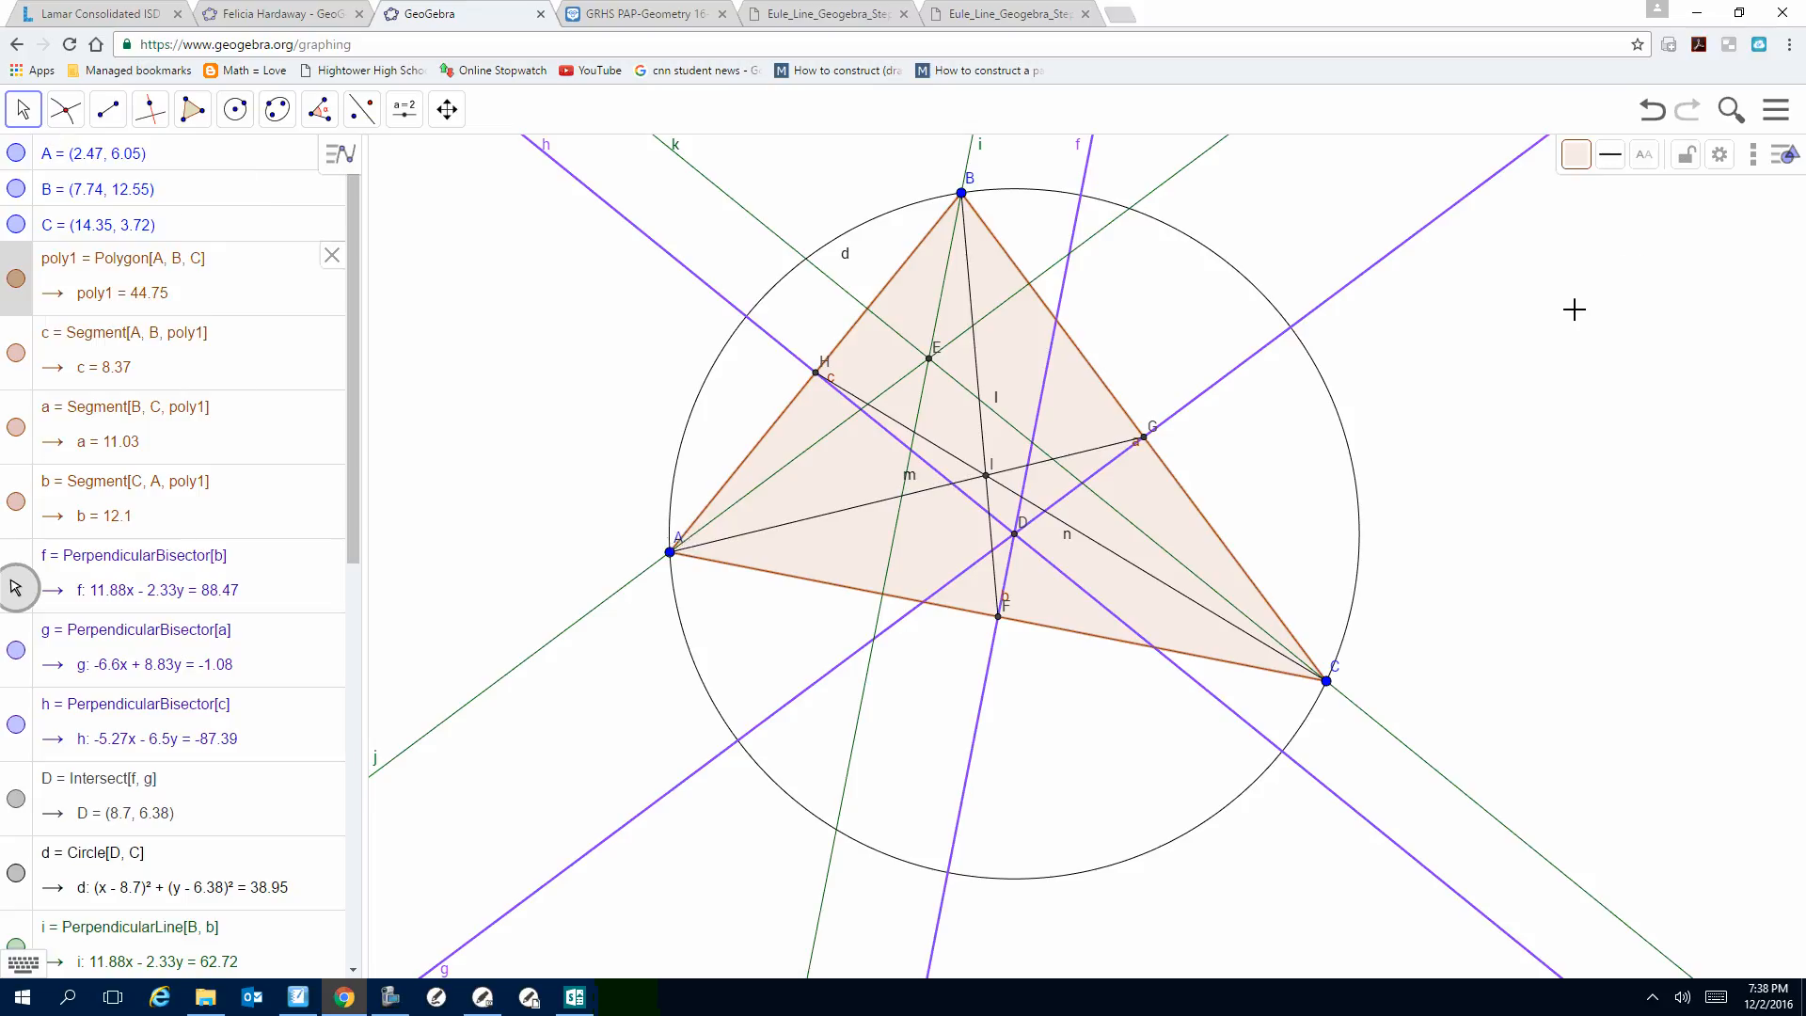
{"action": "left_click", "coordinate": [1083, 453]}
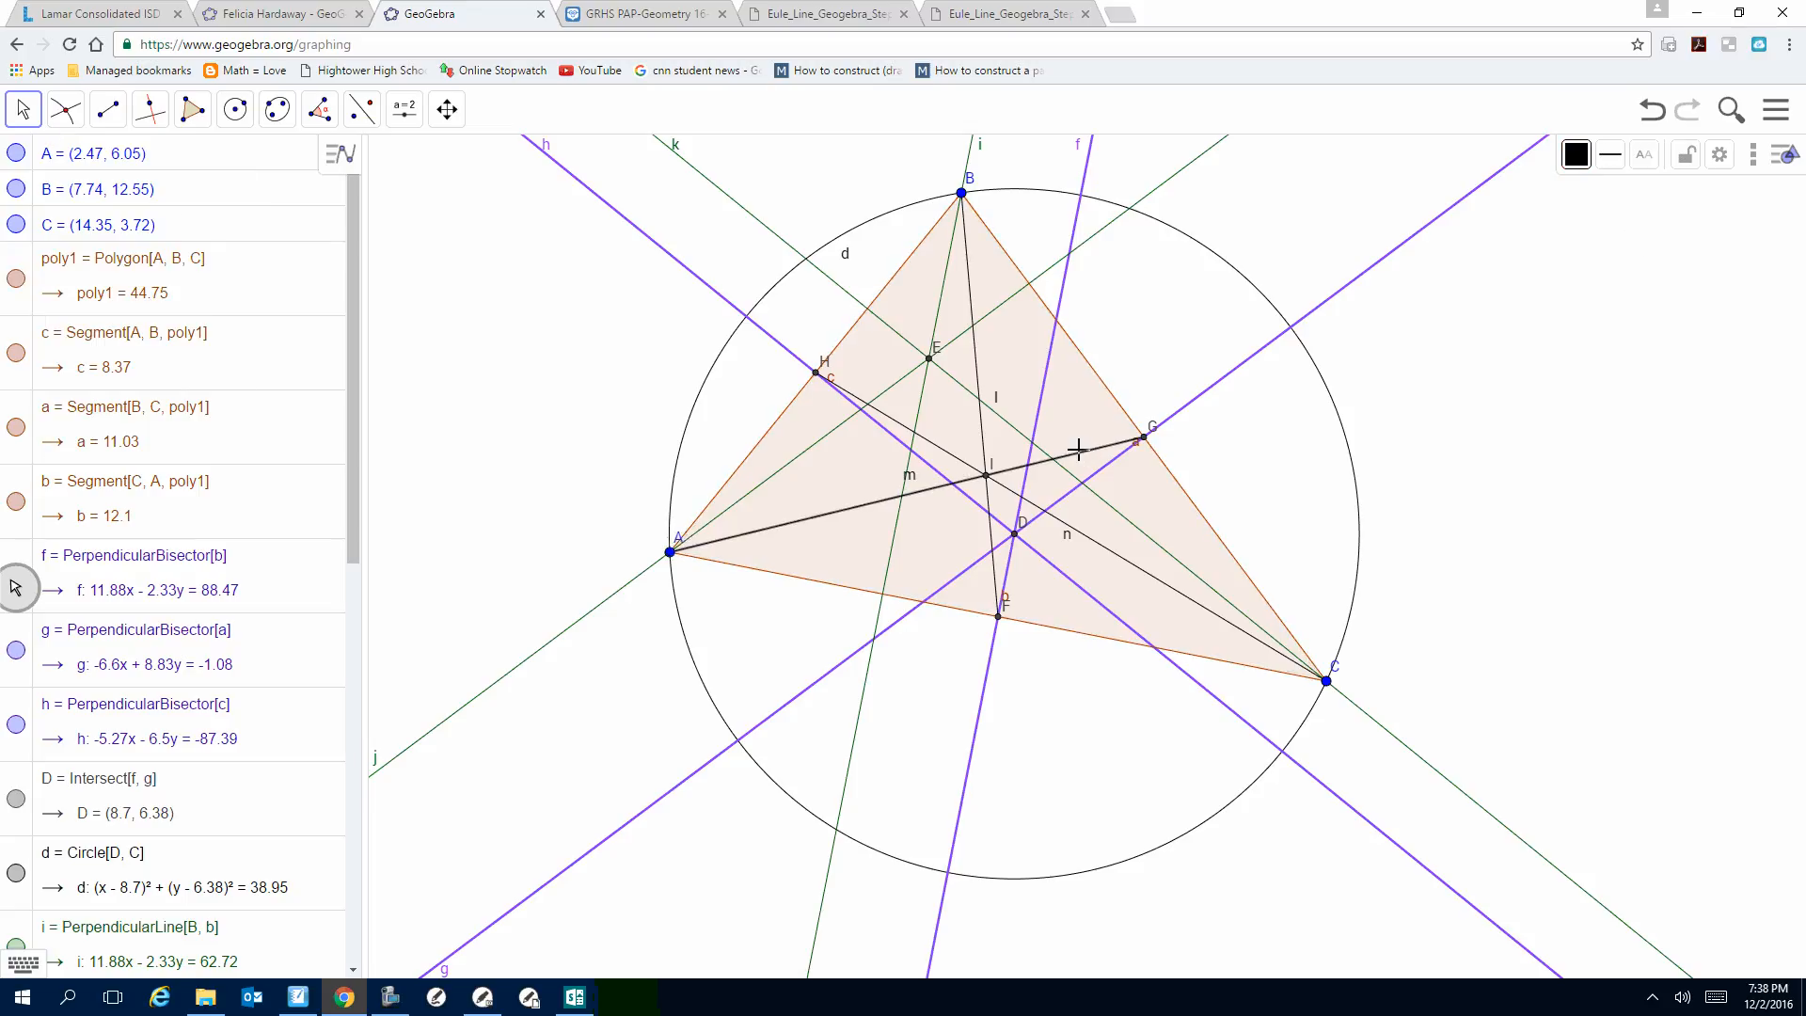
{"action": "left_click", "coordinate": [1578, 158]}
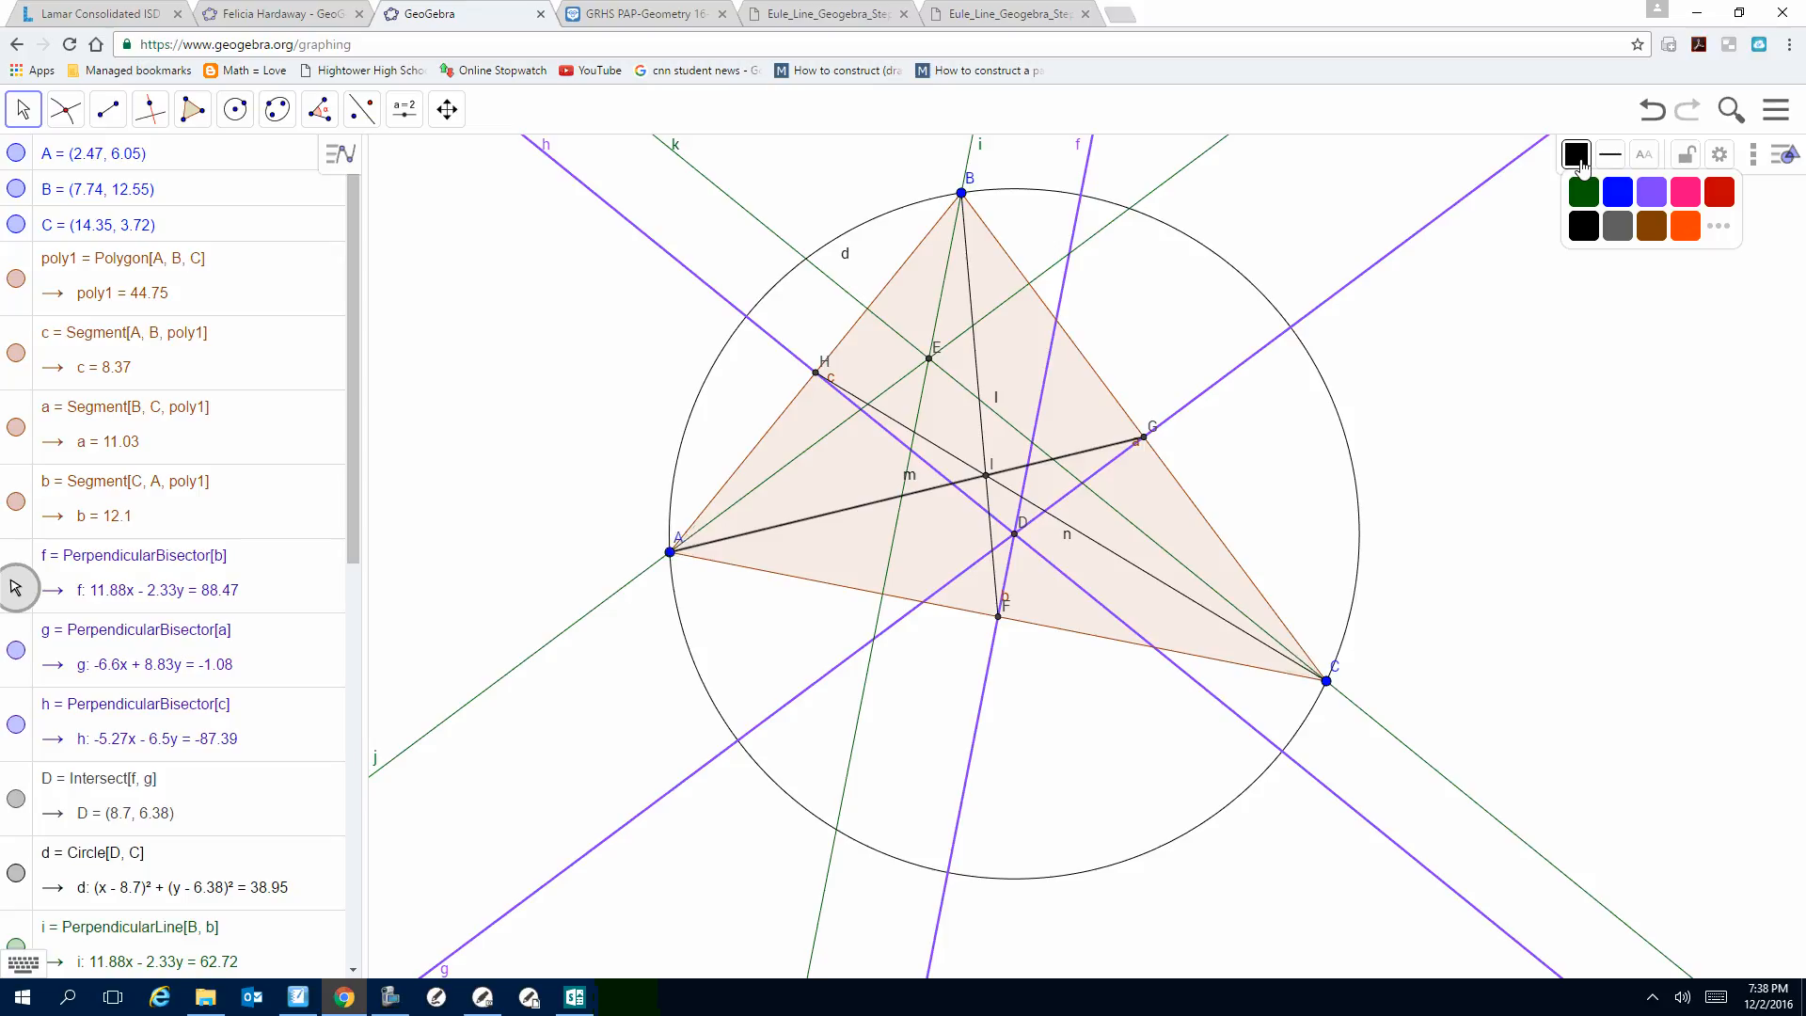
{"action": "left_click", "coordinate": [1620, 194]}
{"action": "left_click", "coordinate": [1611, 155]}
{"action": "left_click_drag", "start_coordinate": [1628, 222], "coordinate": [1643, 229]}
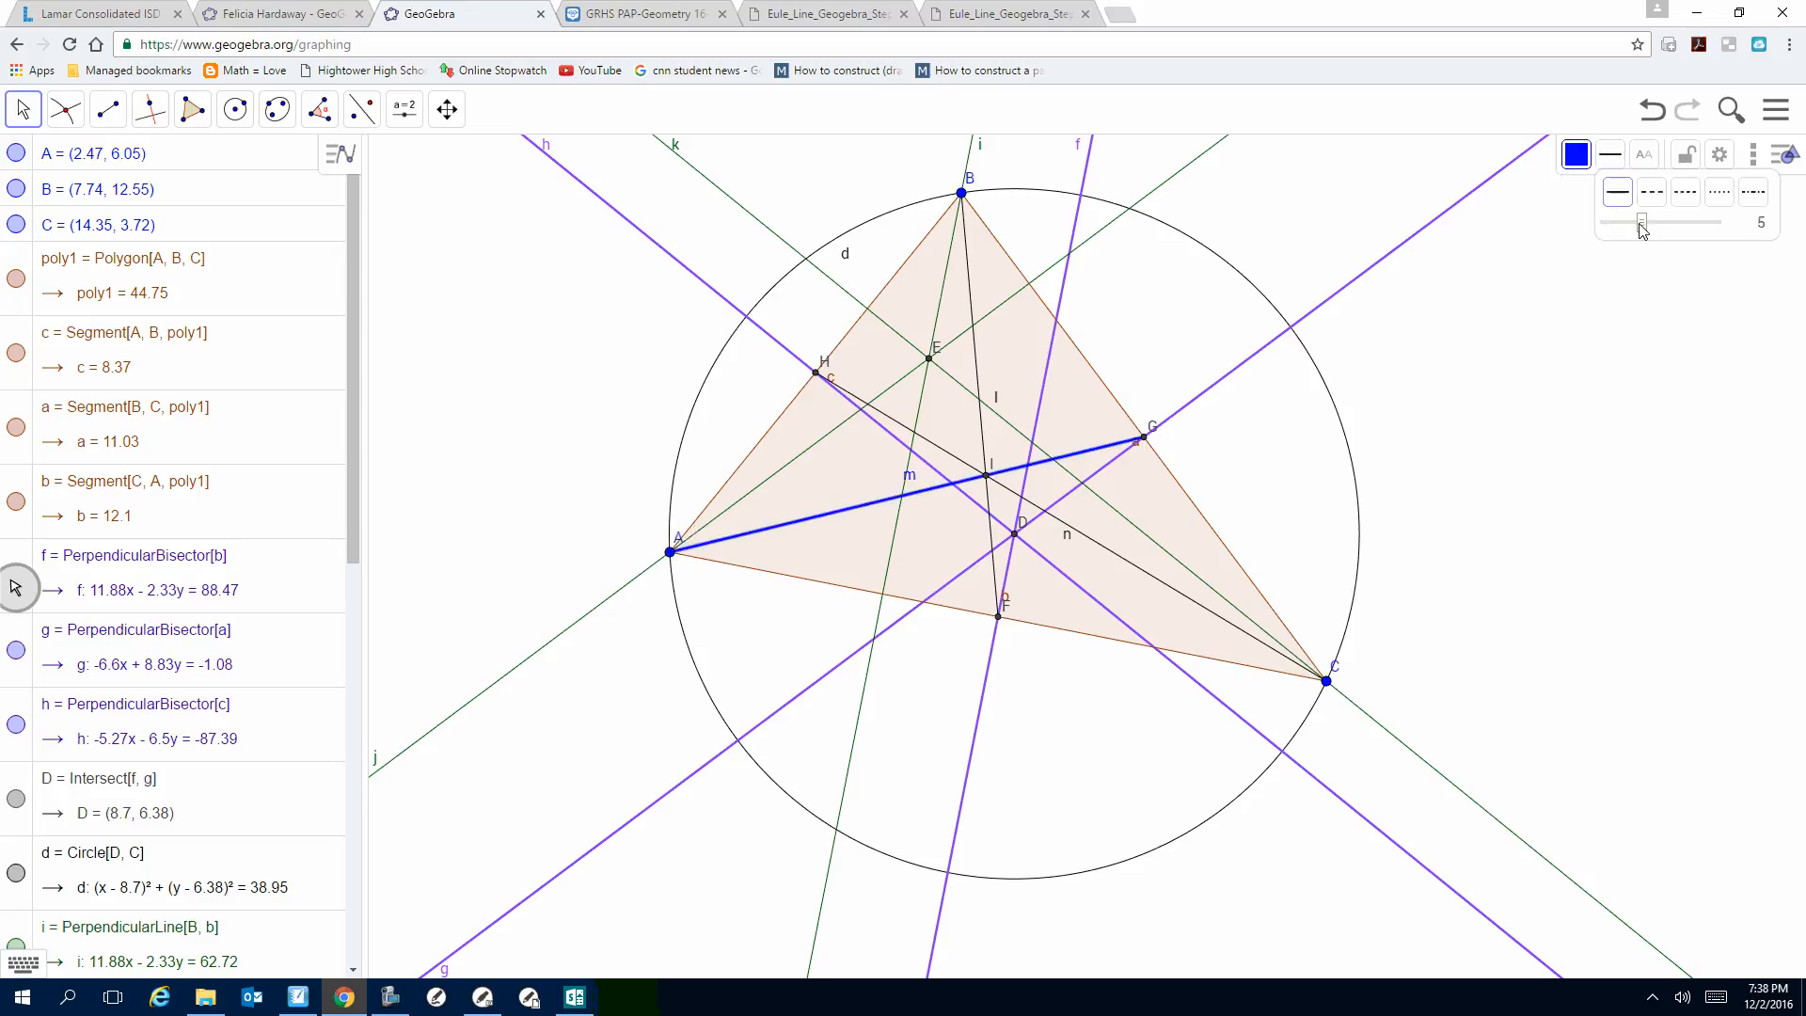
Step: Colour the median from vertex C to midpoint H blue and set its line thickness to 5
{"action": "left_click", "coordinate": [944, 443]}
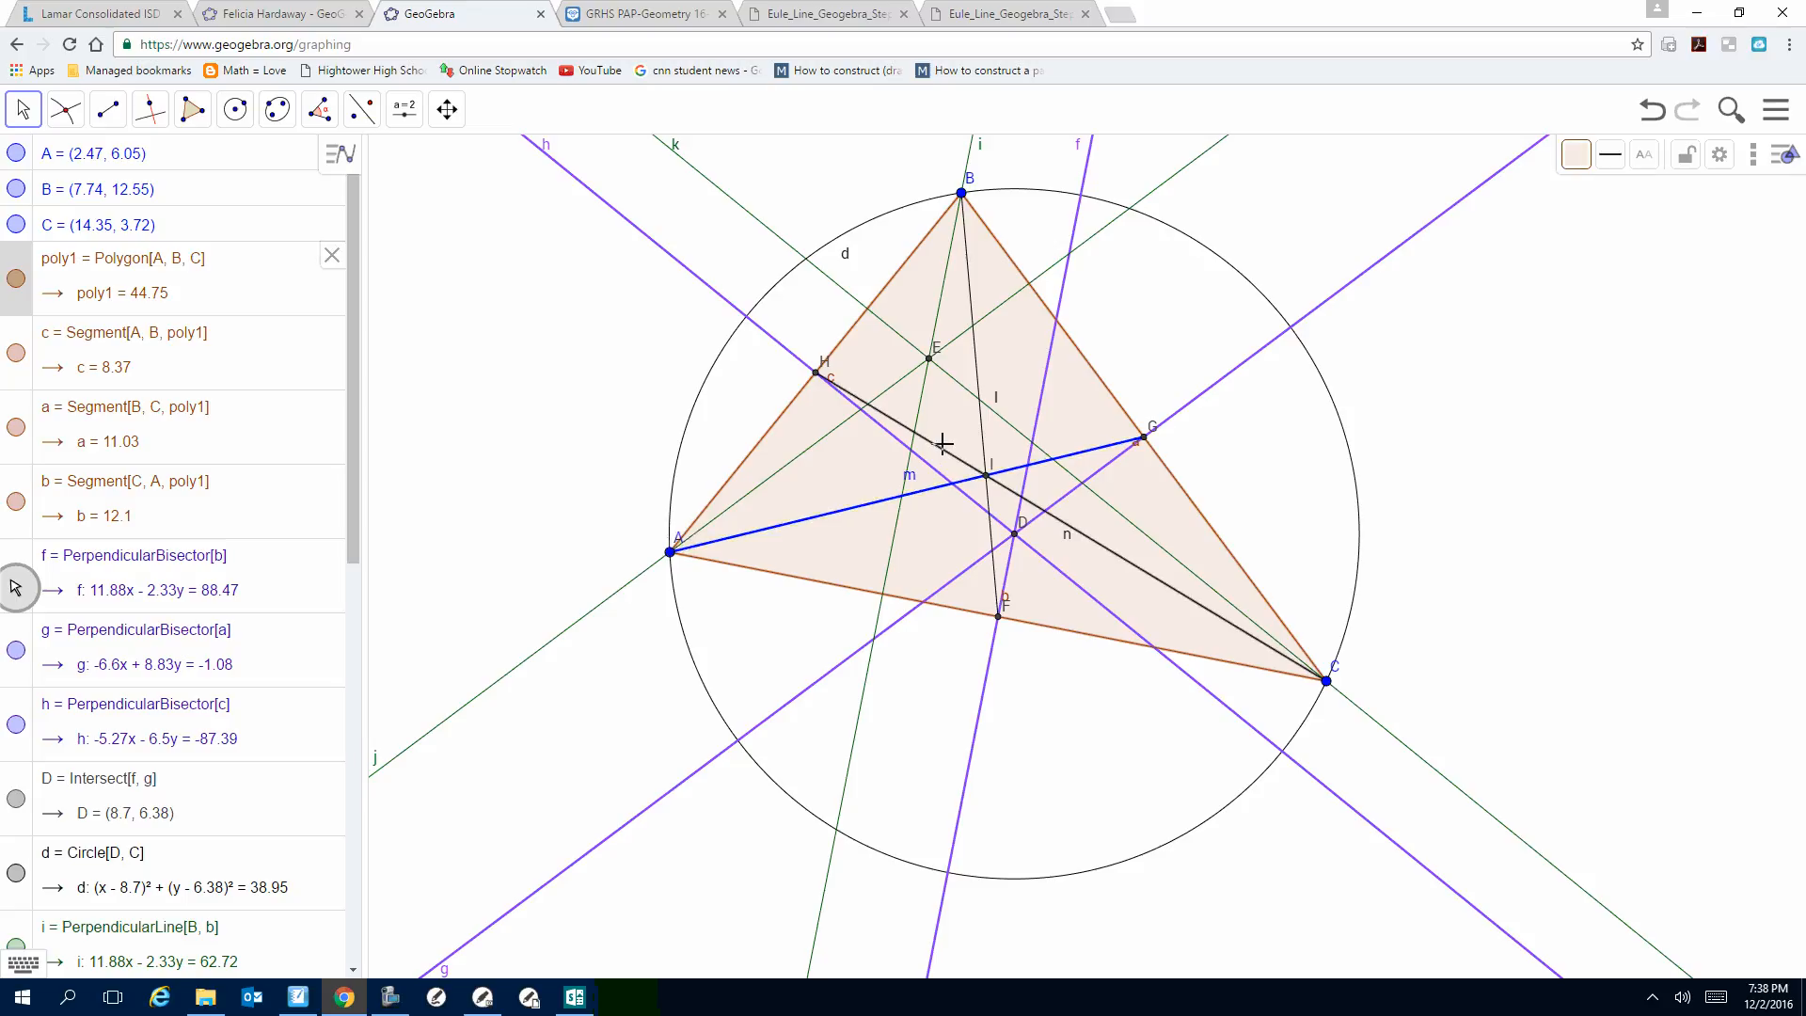
{"action": "left_click", "coordinate": [976, 467]}
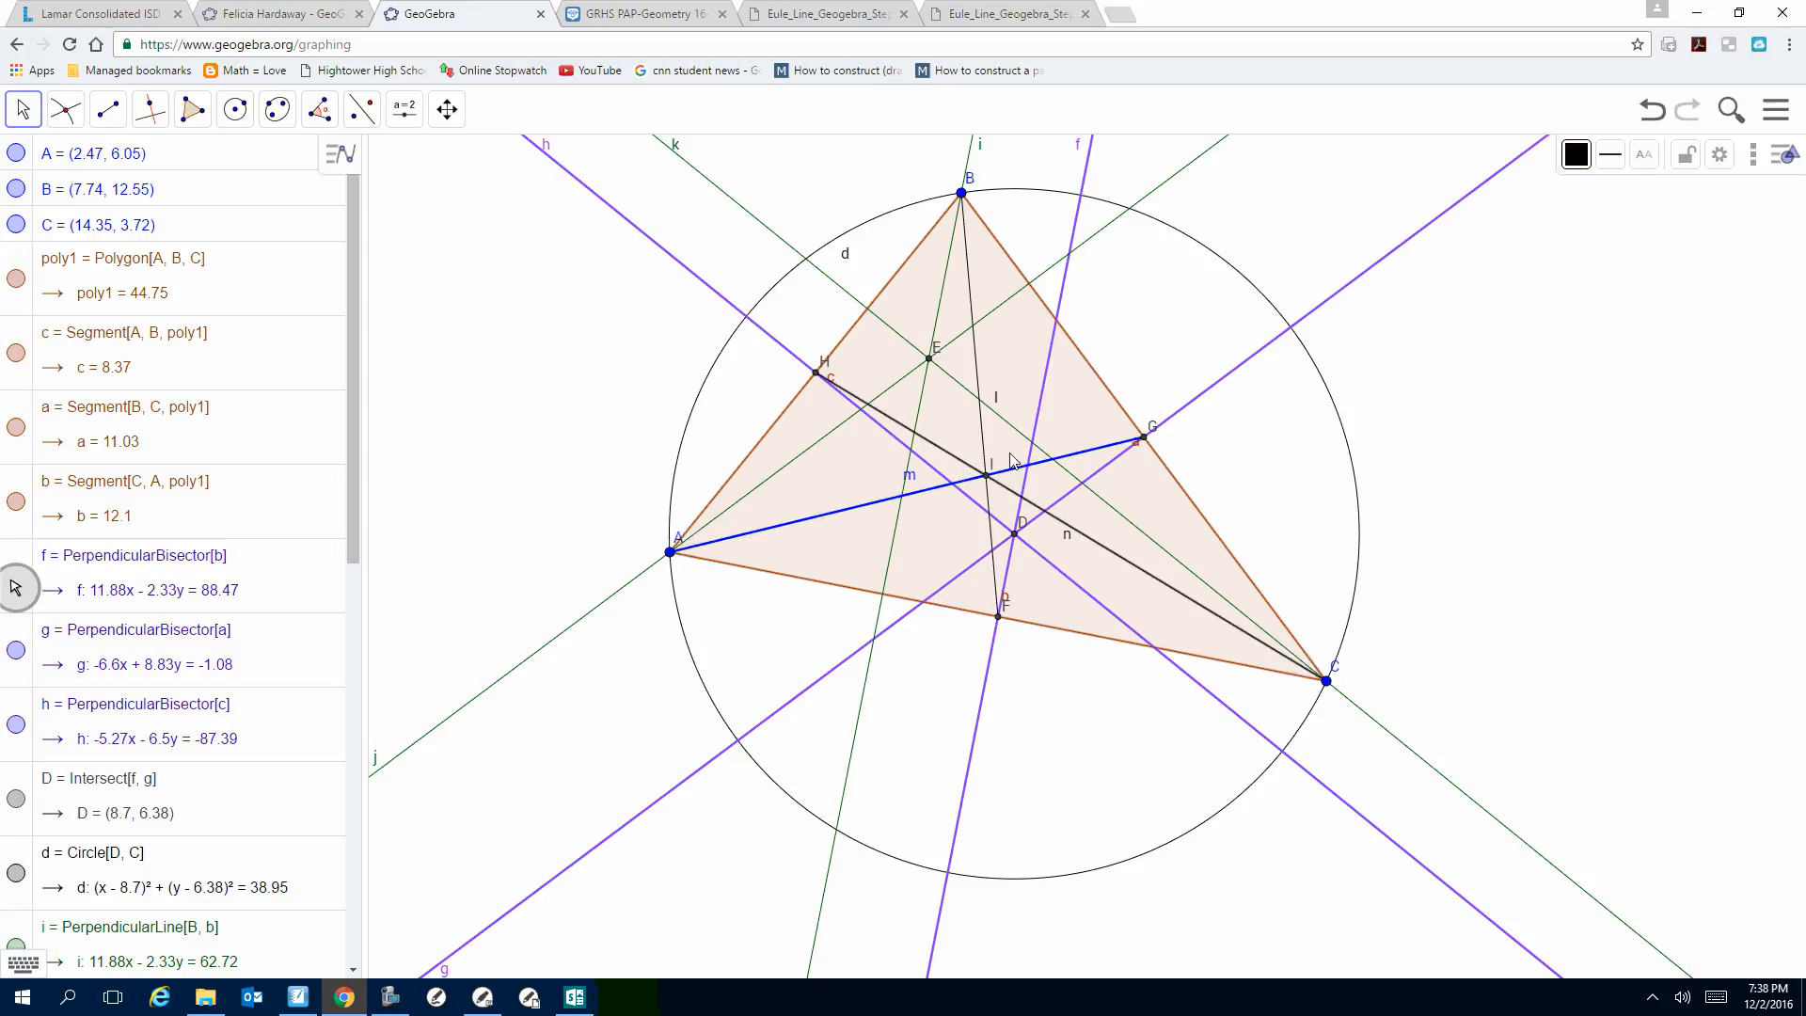
{"action": "left_click", "coordinate": [1577, 156]}
{"action": "left_click", "coordinate": [1618, 199]}
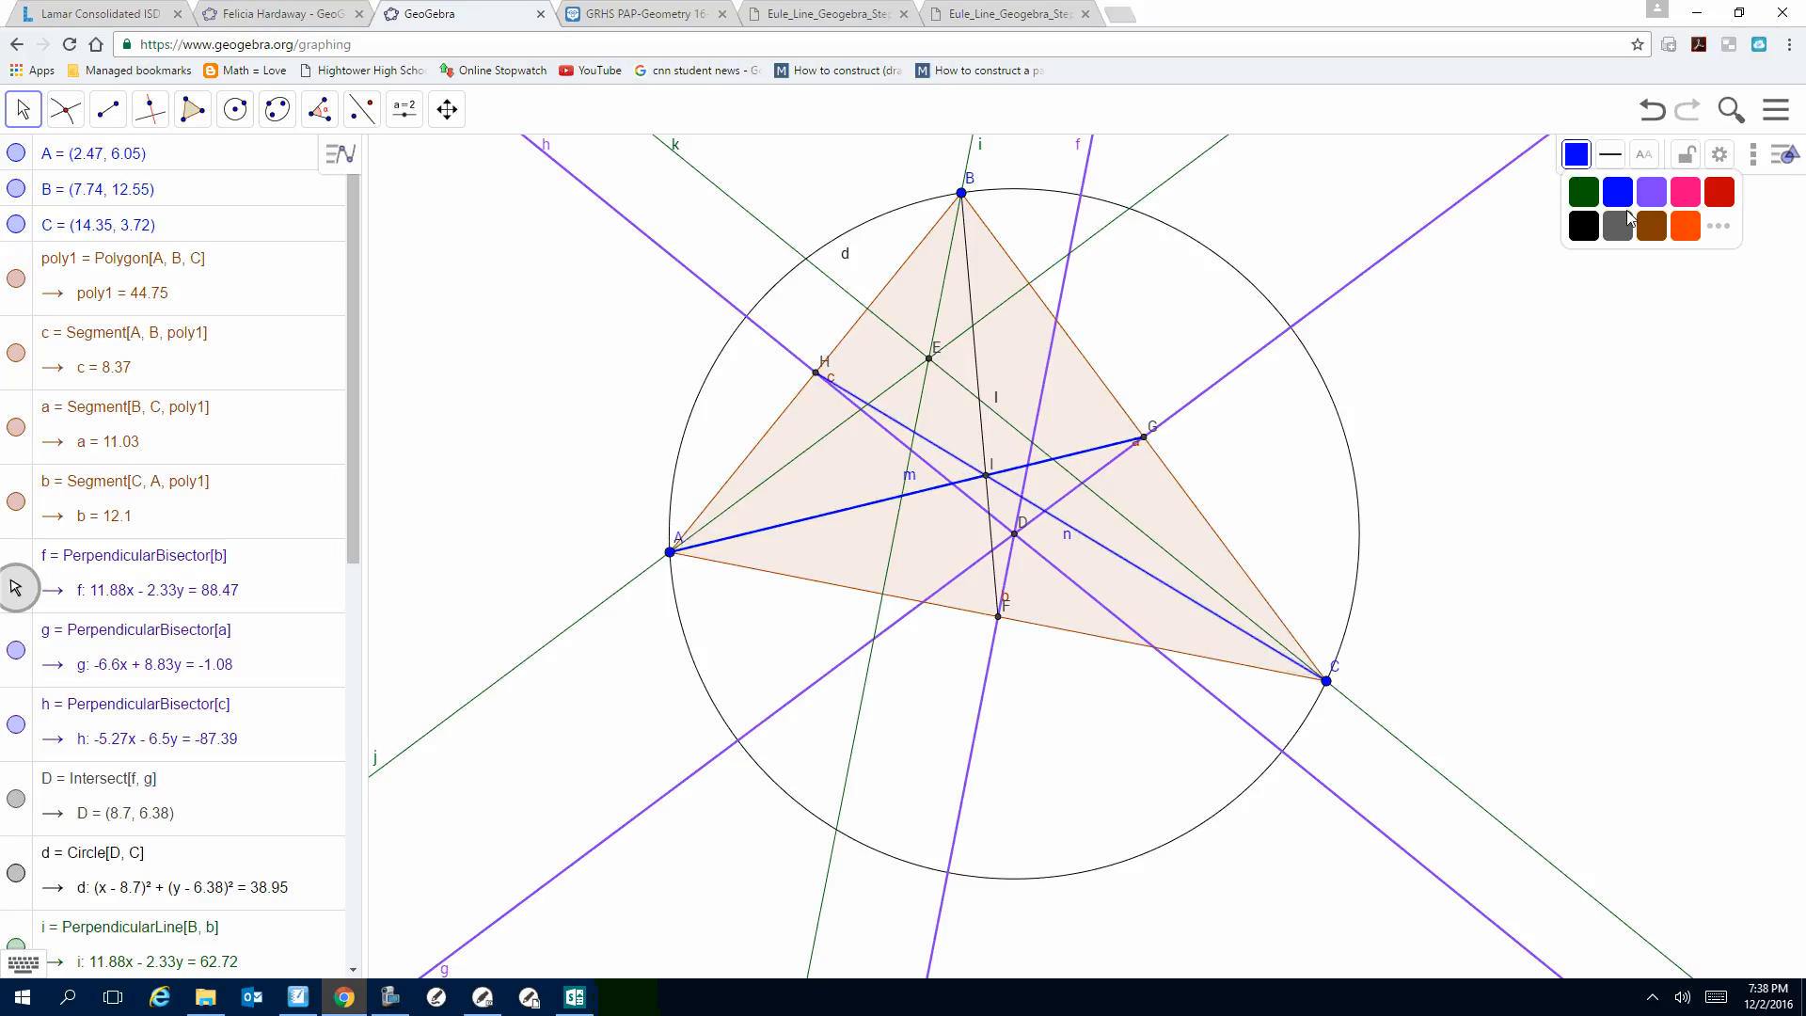
{"action": "left_click", "coordinate": [1611, 155]}
{"action": "left_click", "coordinate": [1648, 224]}
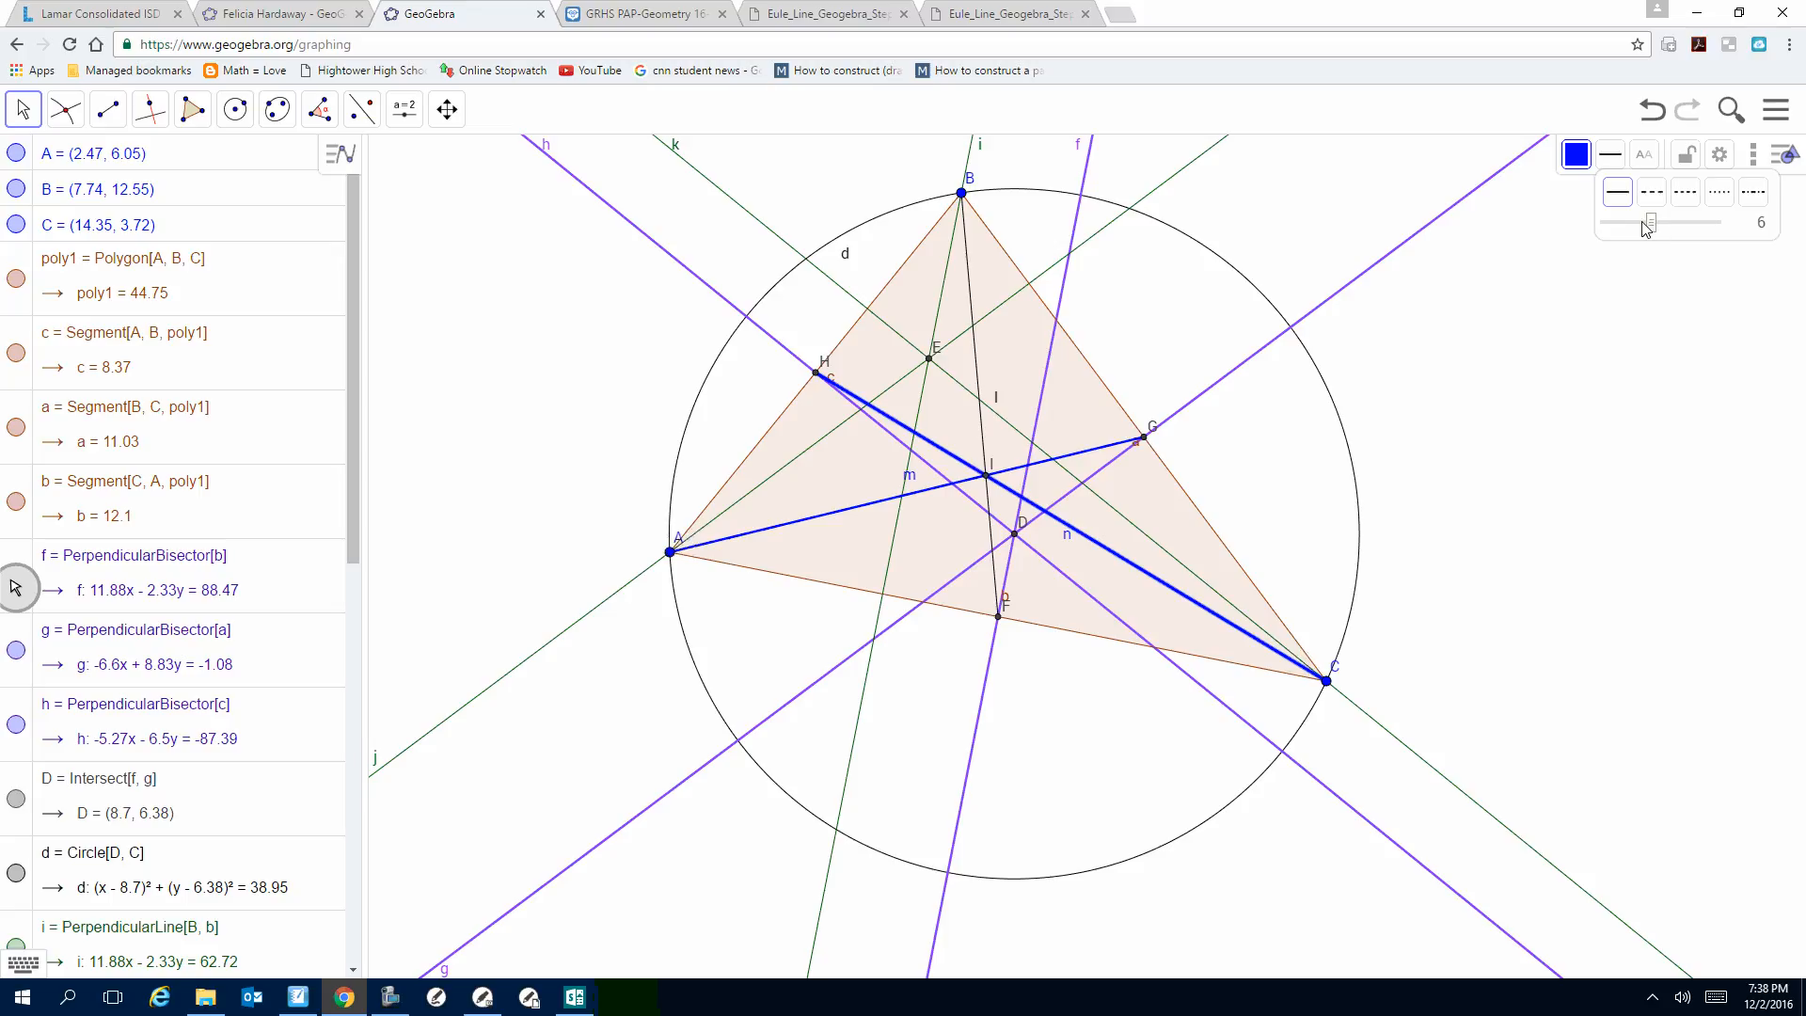
{"action": "left_click_drag", "start_coordinate": [1646, 229], "coordinate": [1641, 226]}
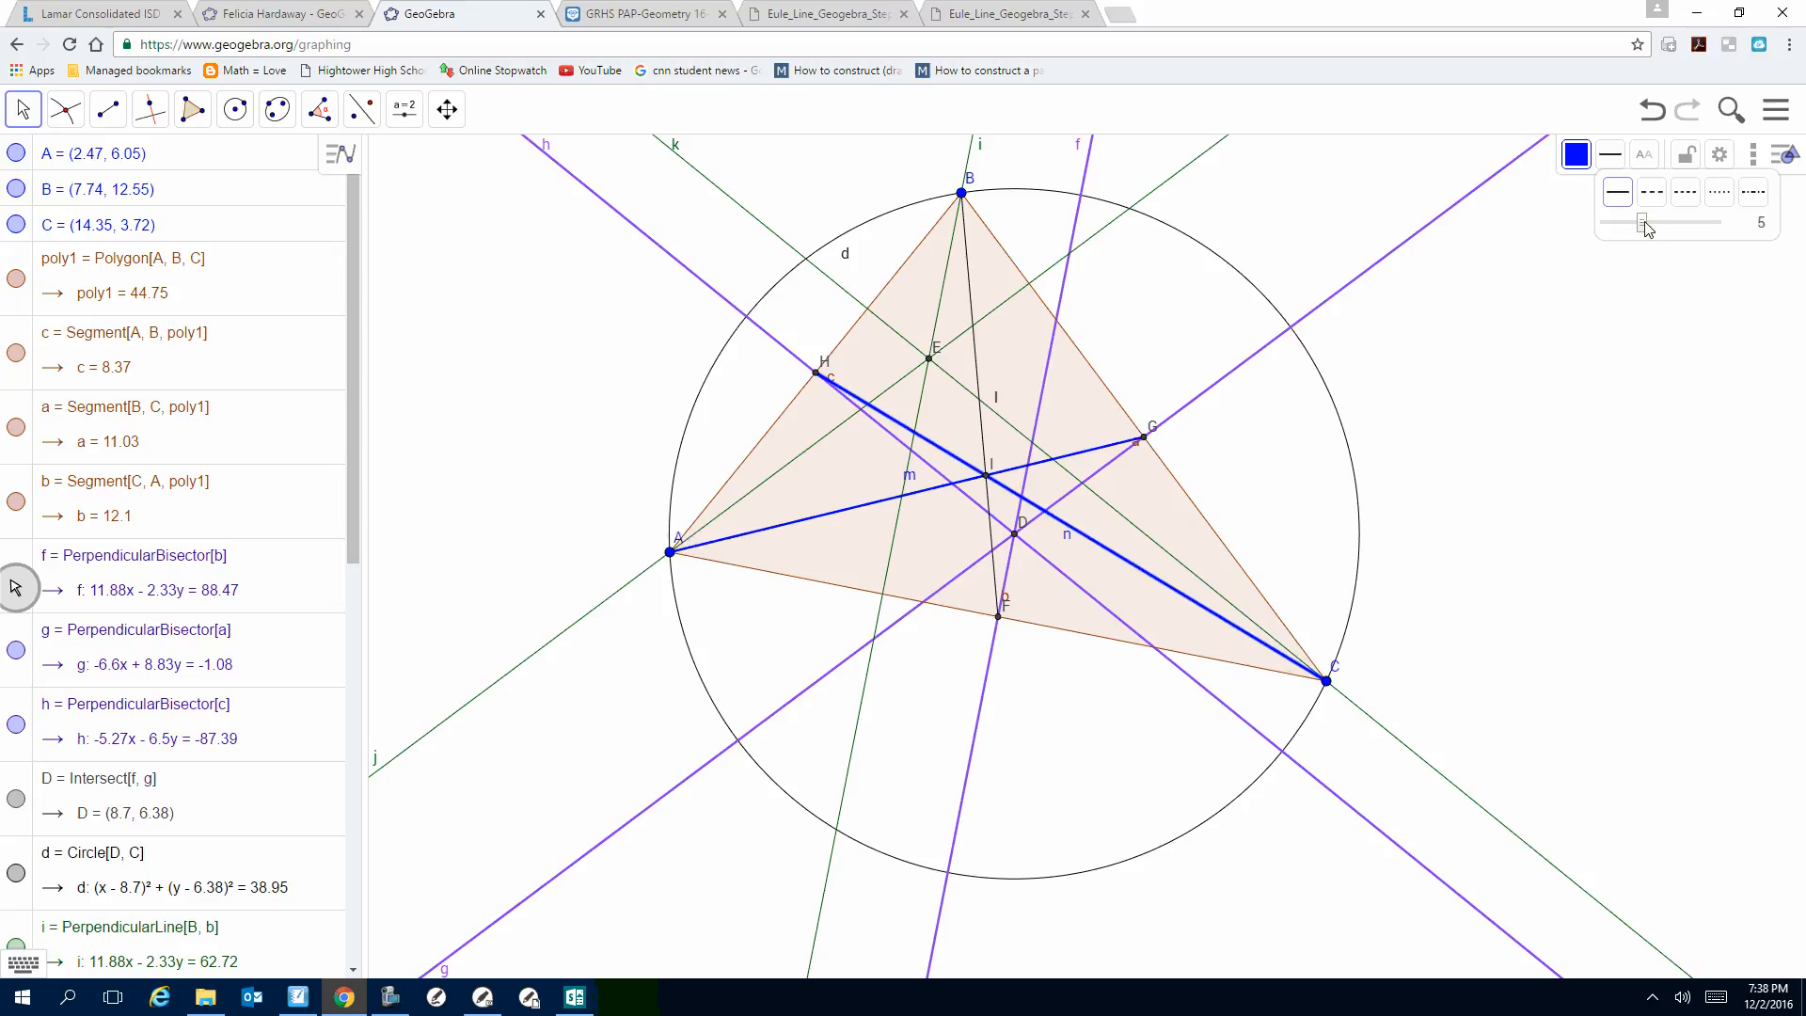
Step: Colour the median from vertex B to midpoint F blue and set its line thickness to 5
{"action": "left_click", "coordinate": [981, 385]}
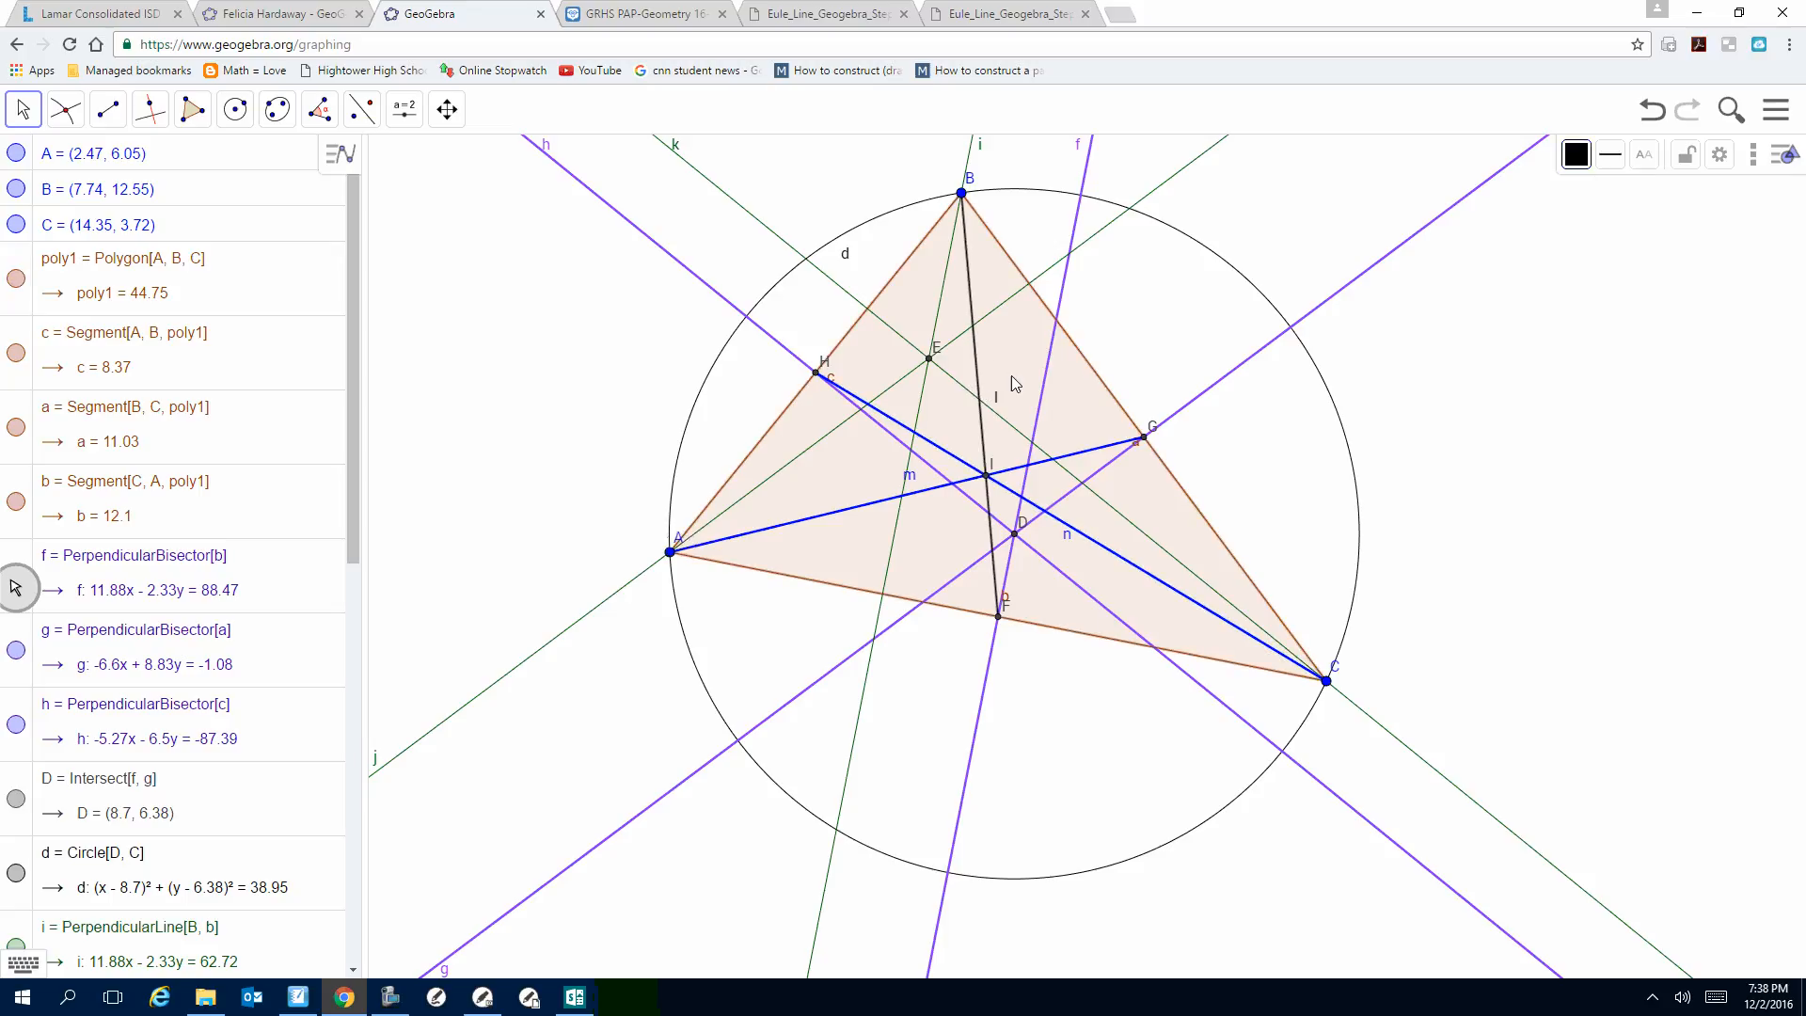
{"action": "left_click", "coordinate": [1577, 155]}
{"action": "left_click", "coordinate": [1617, 196]}
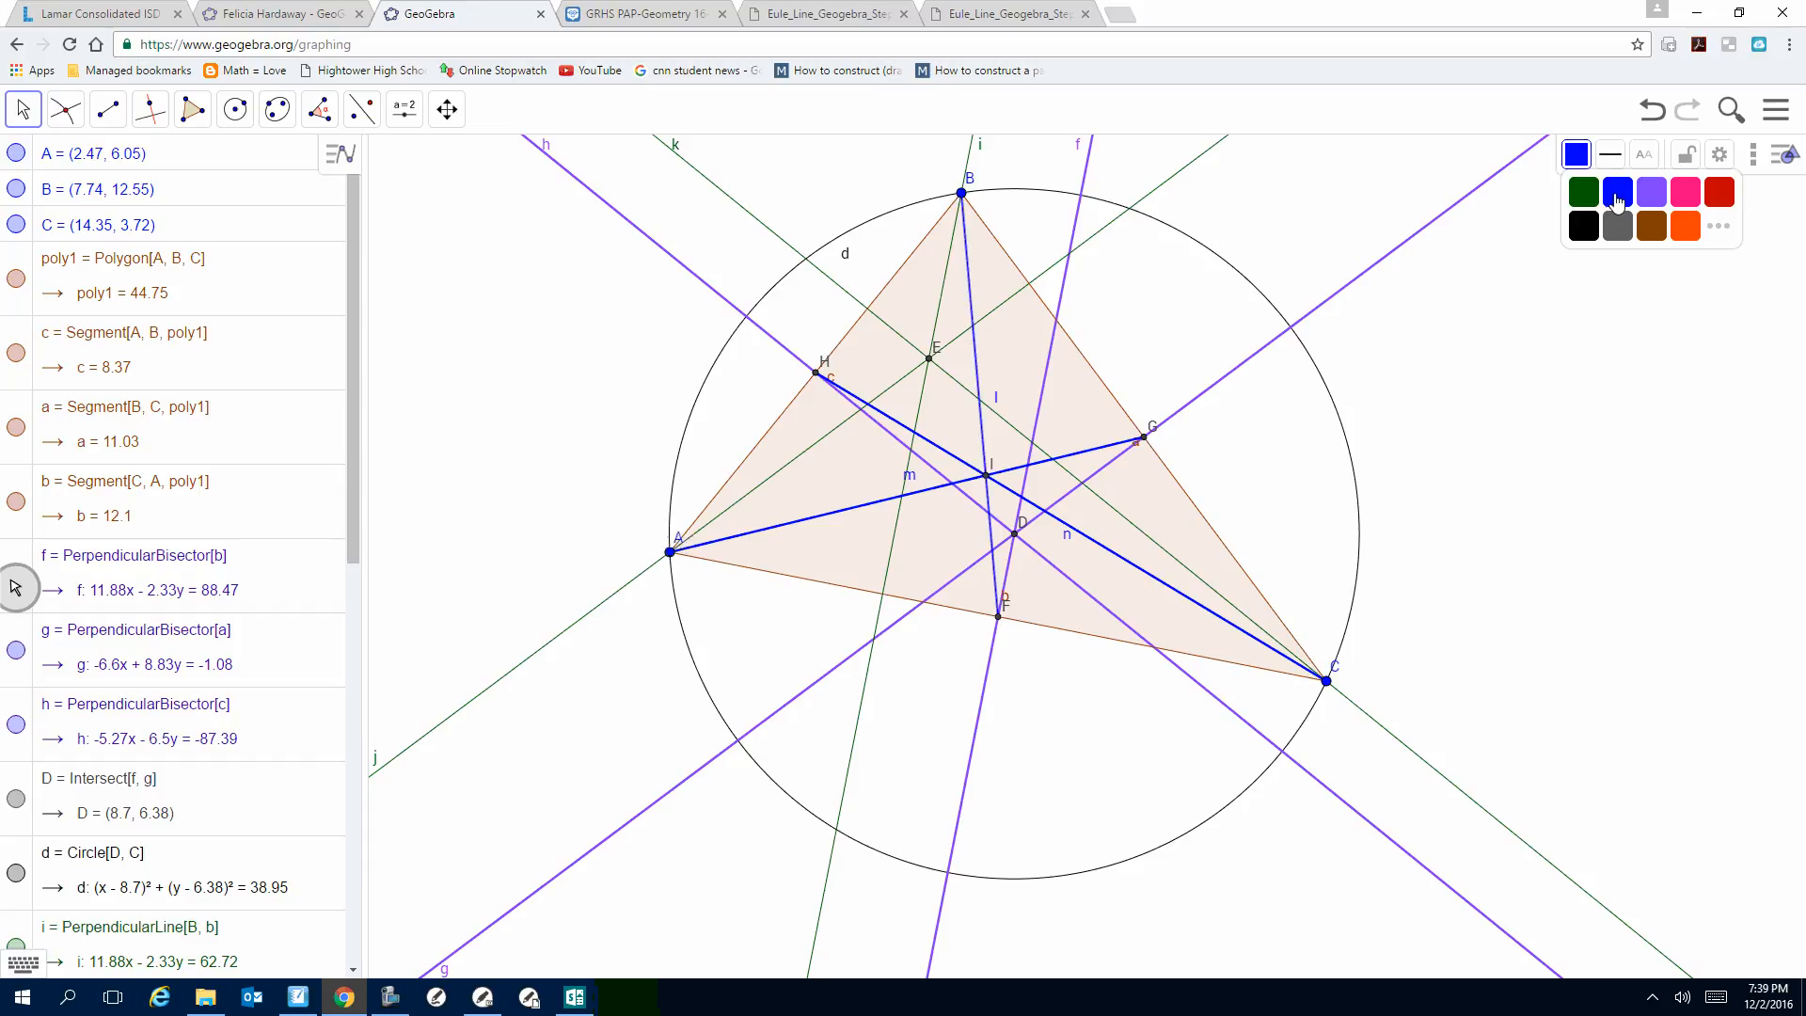
{"action": "left_click", "coordinate": [1611, 155]}
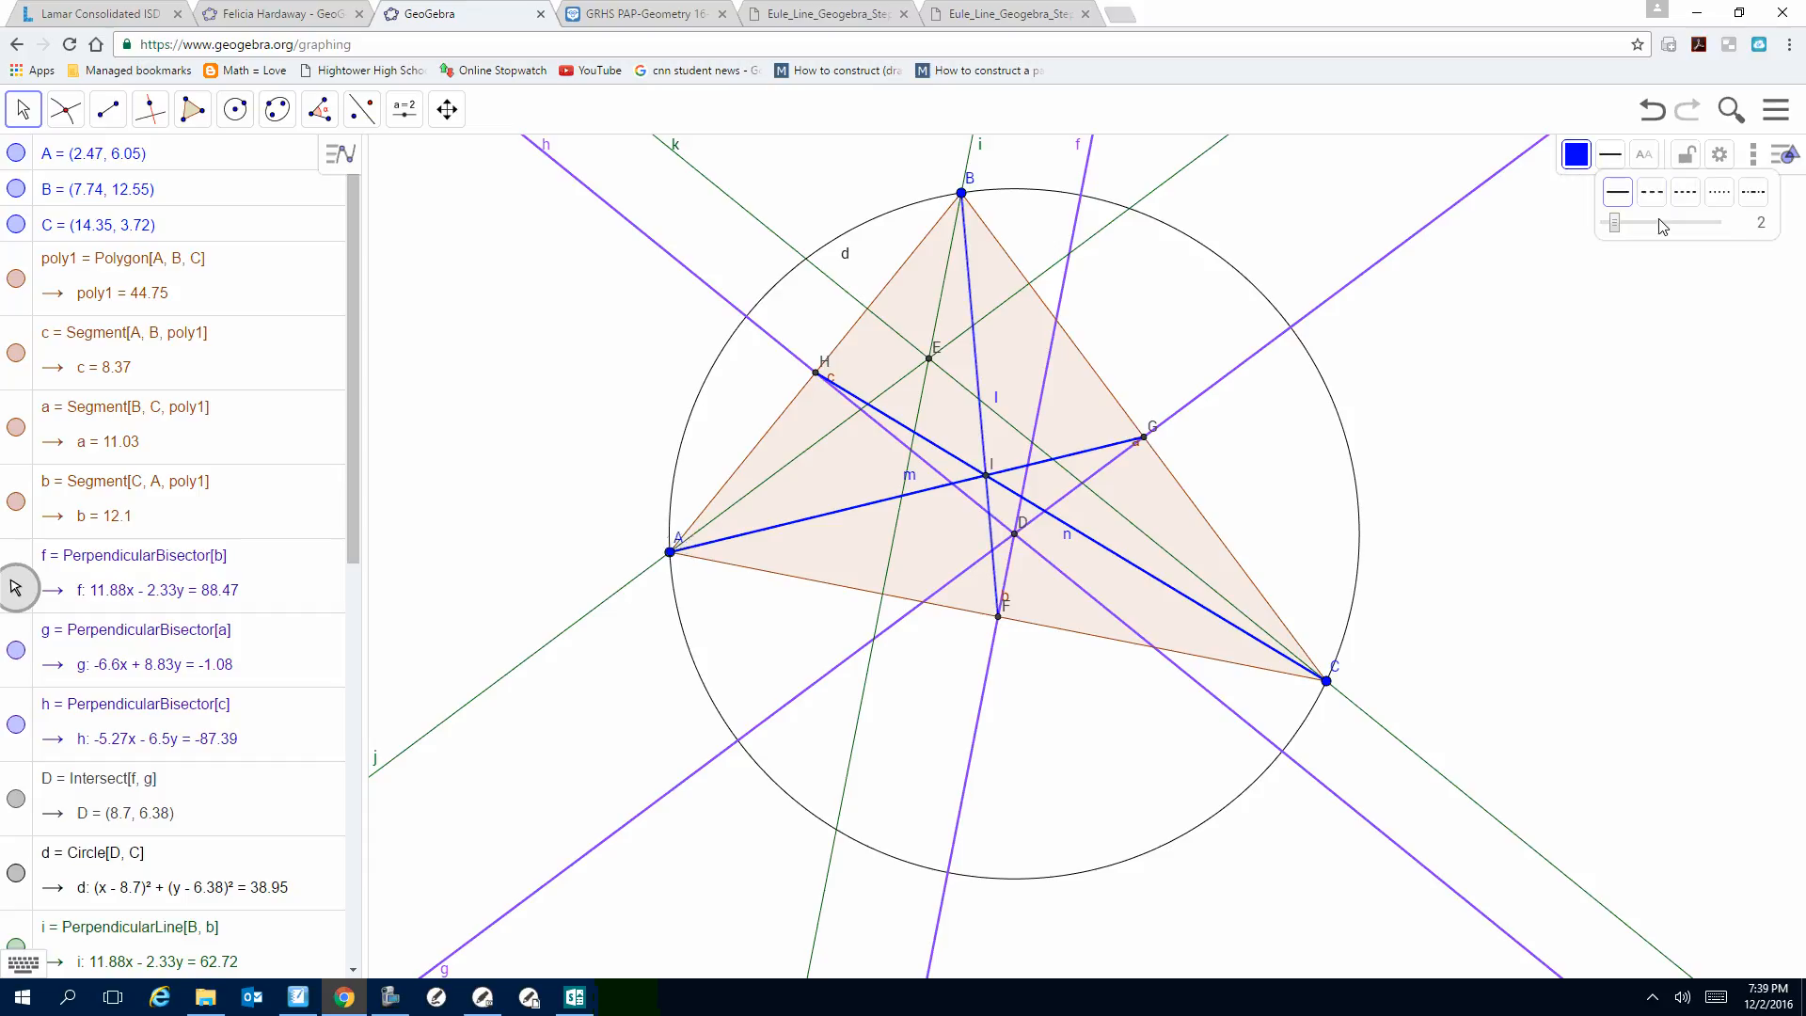
{"action": "left_click_drag", "start_coordinate": [1648, 223], "coordinate": [1647, 228]}
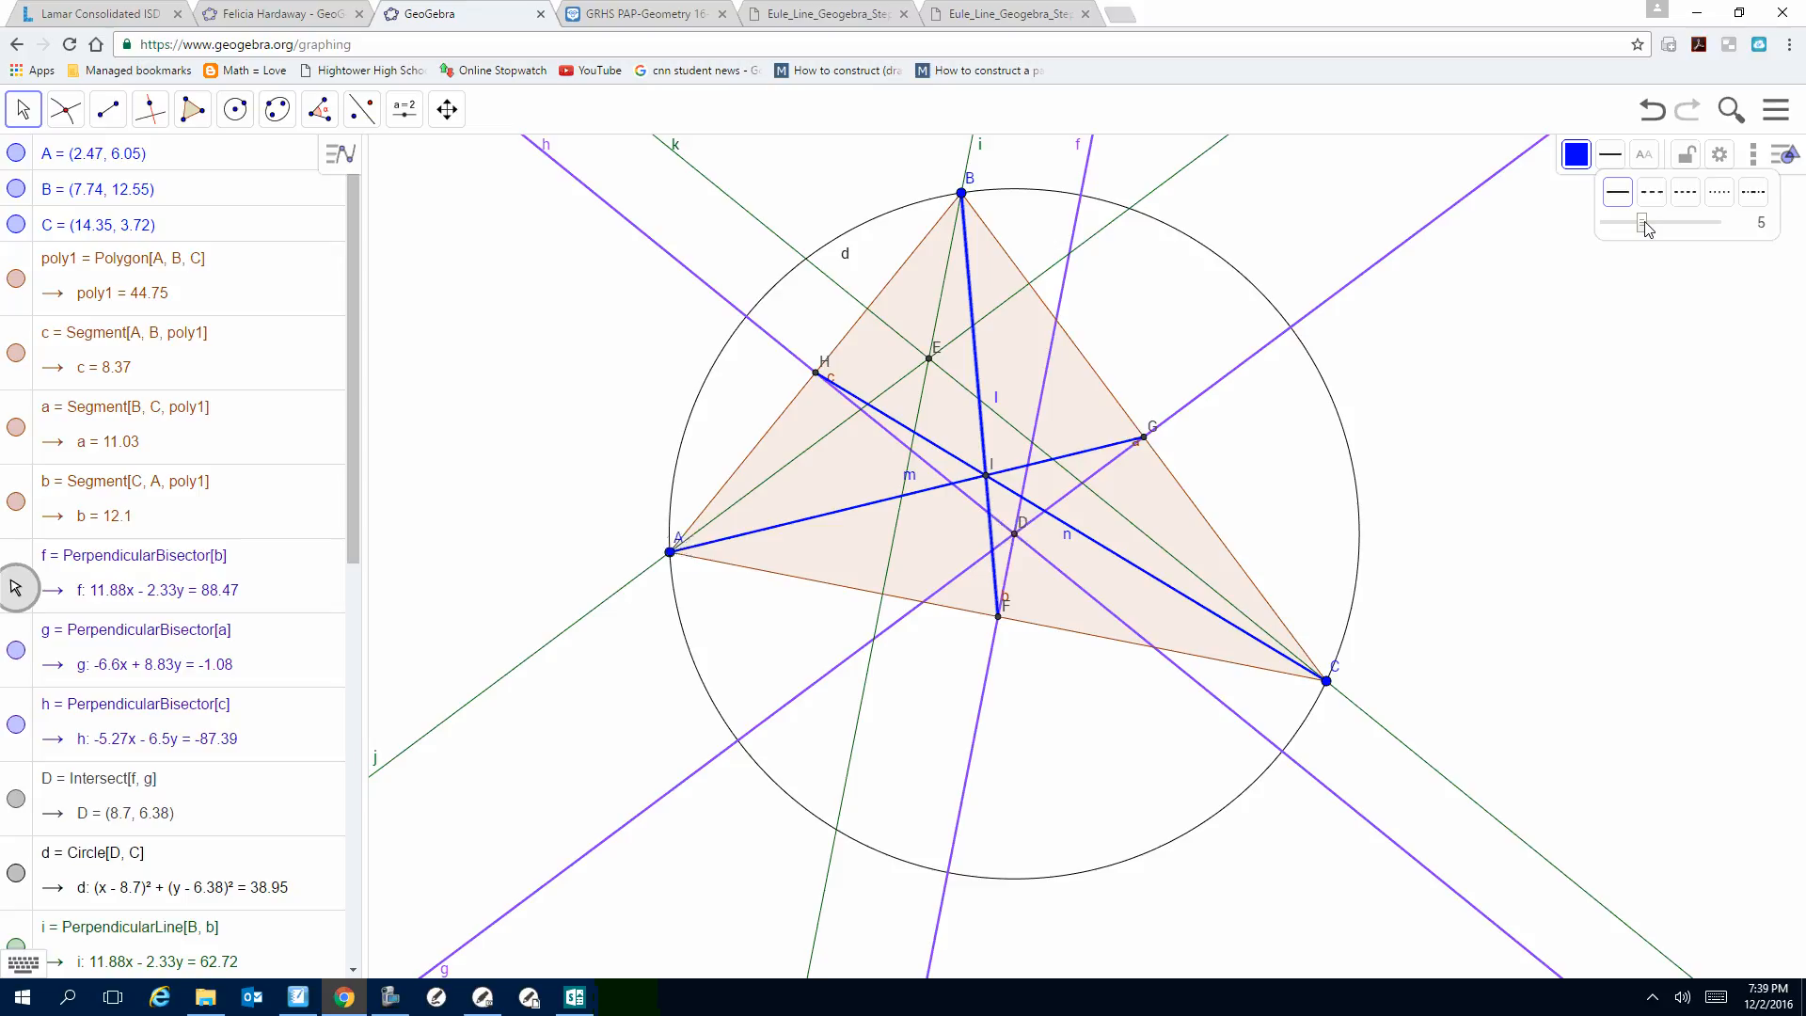
Step: Recolour triangle ABC pink with a fill opacity of 10
{"action": "left_click", "coordinate": [1080, 414]}
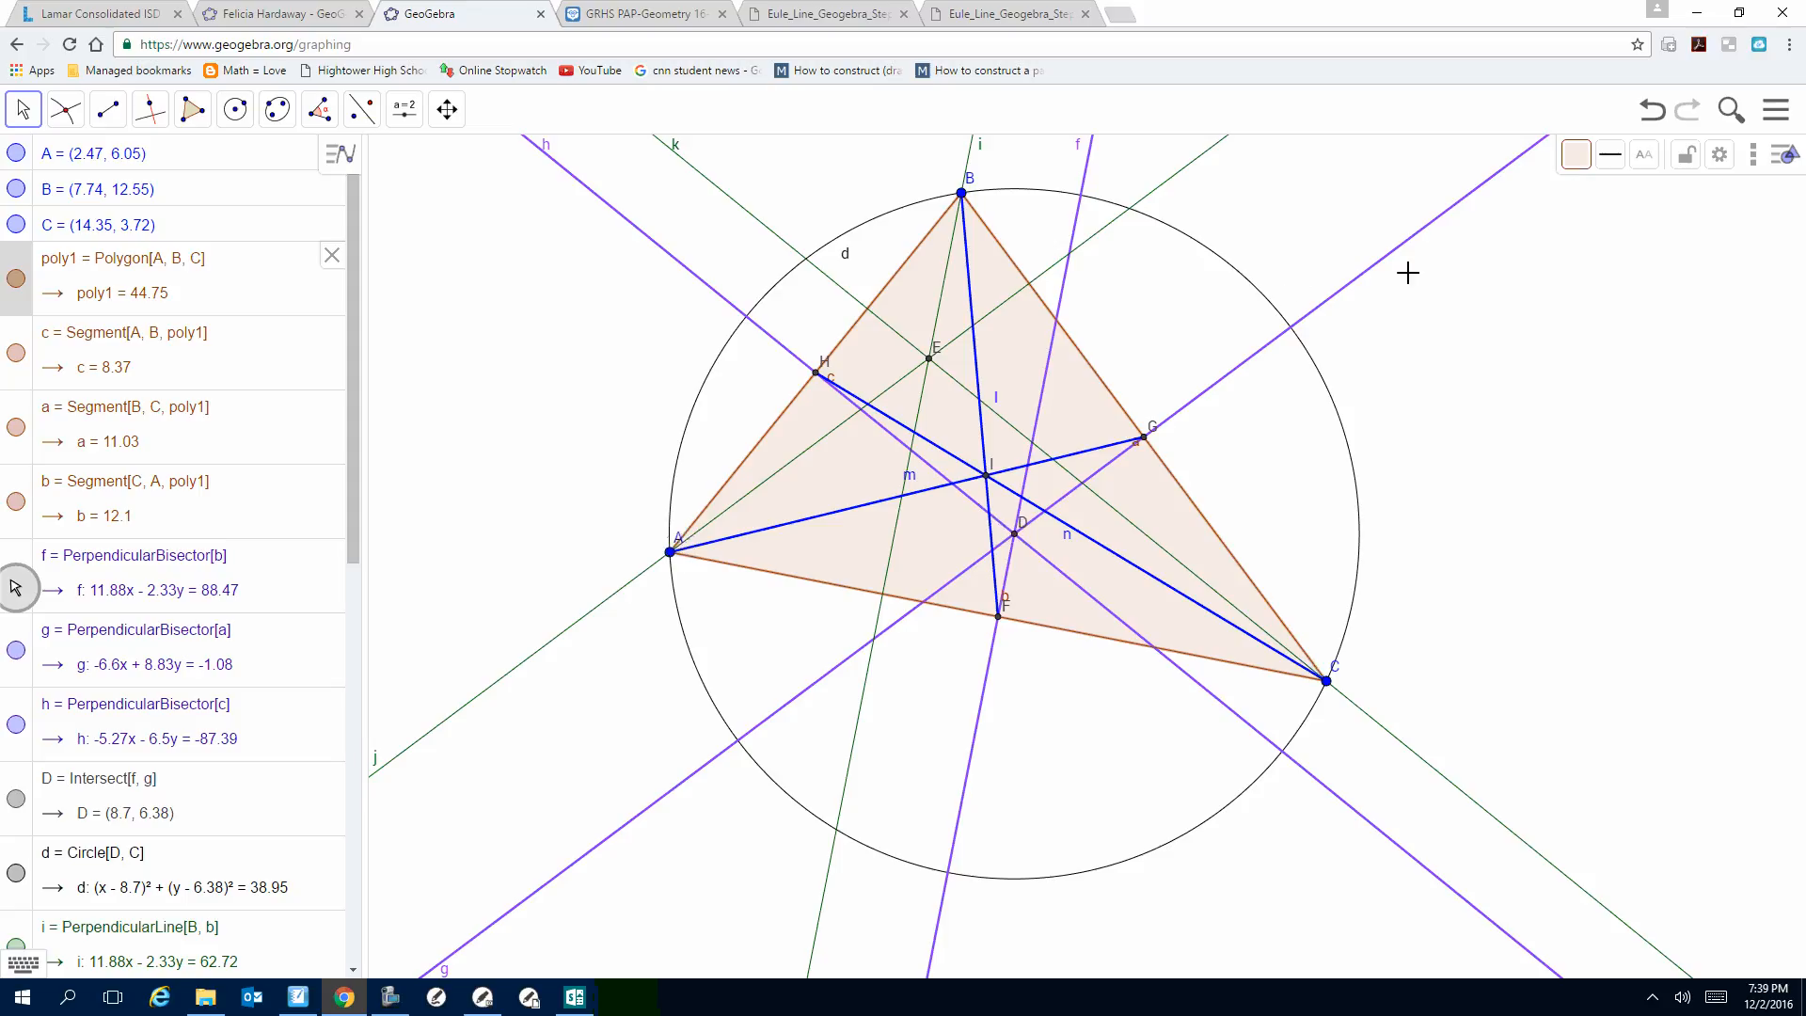
{"action": "left_click", "coordinate": [1581, 157]}
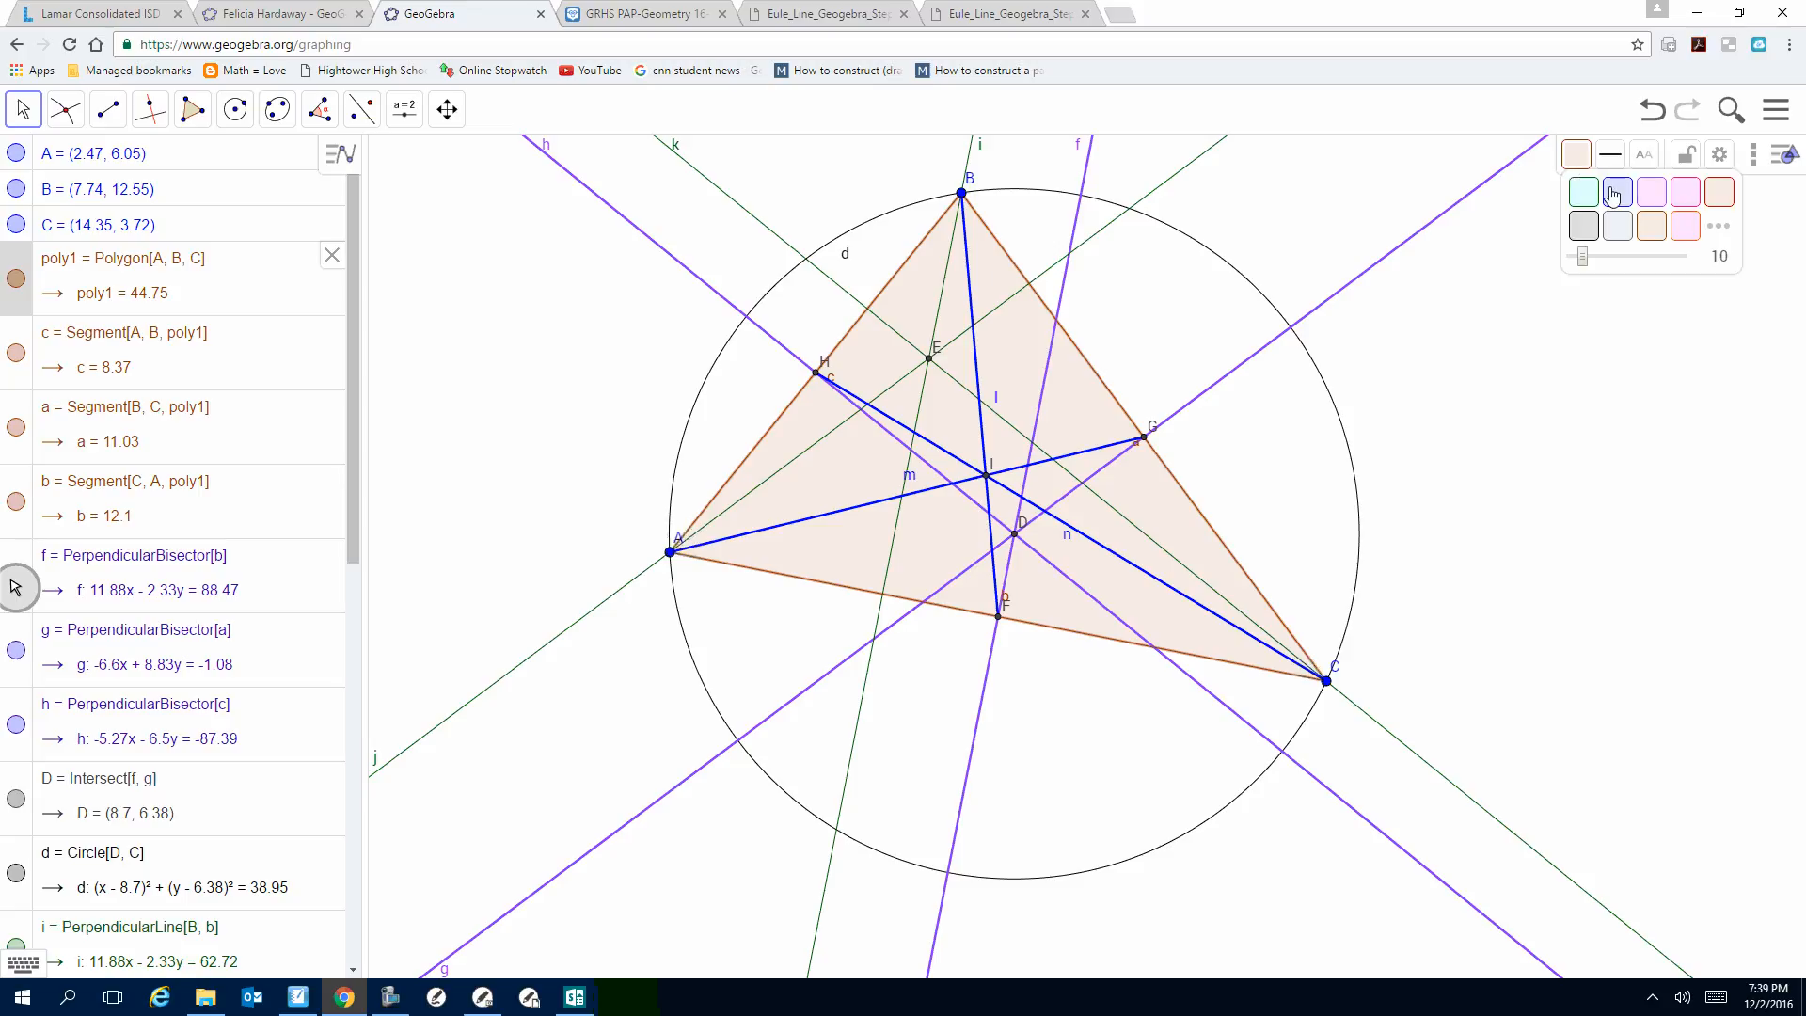
{"action": "left_click", "coordinate": [1684, 198]}
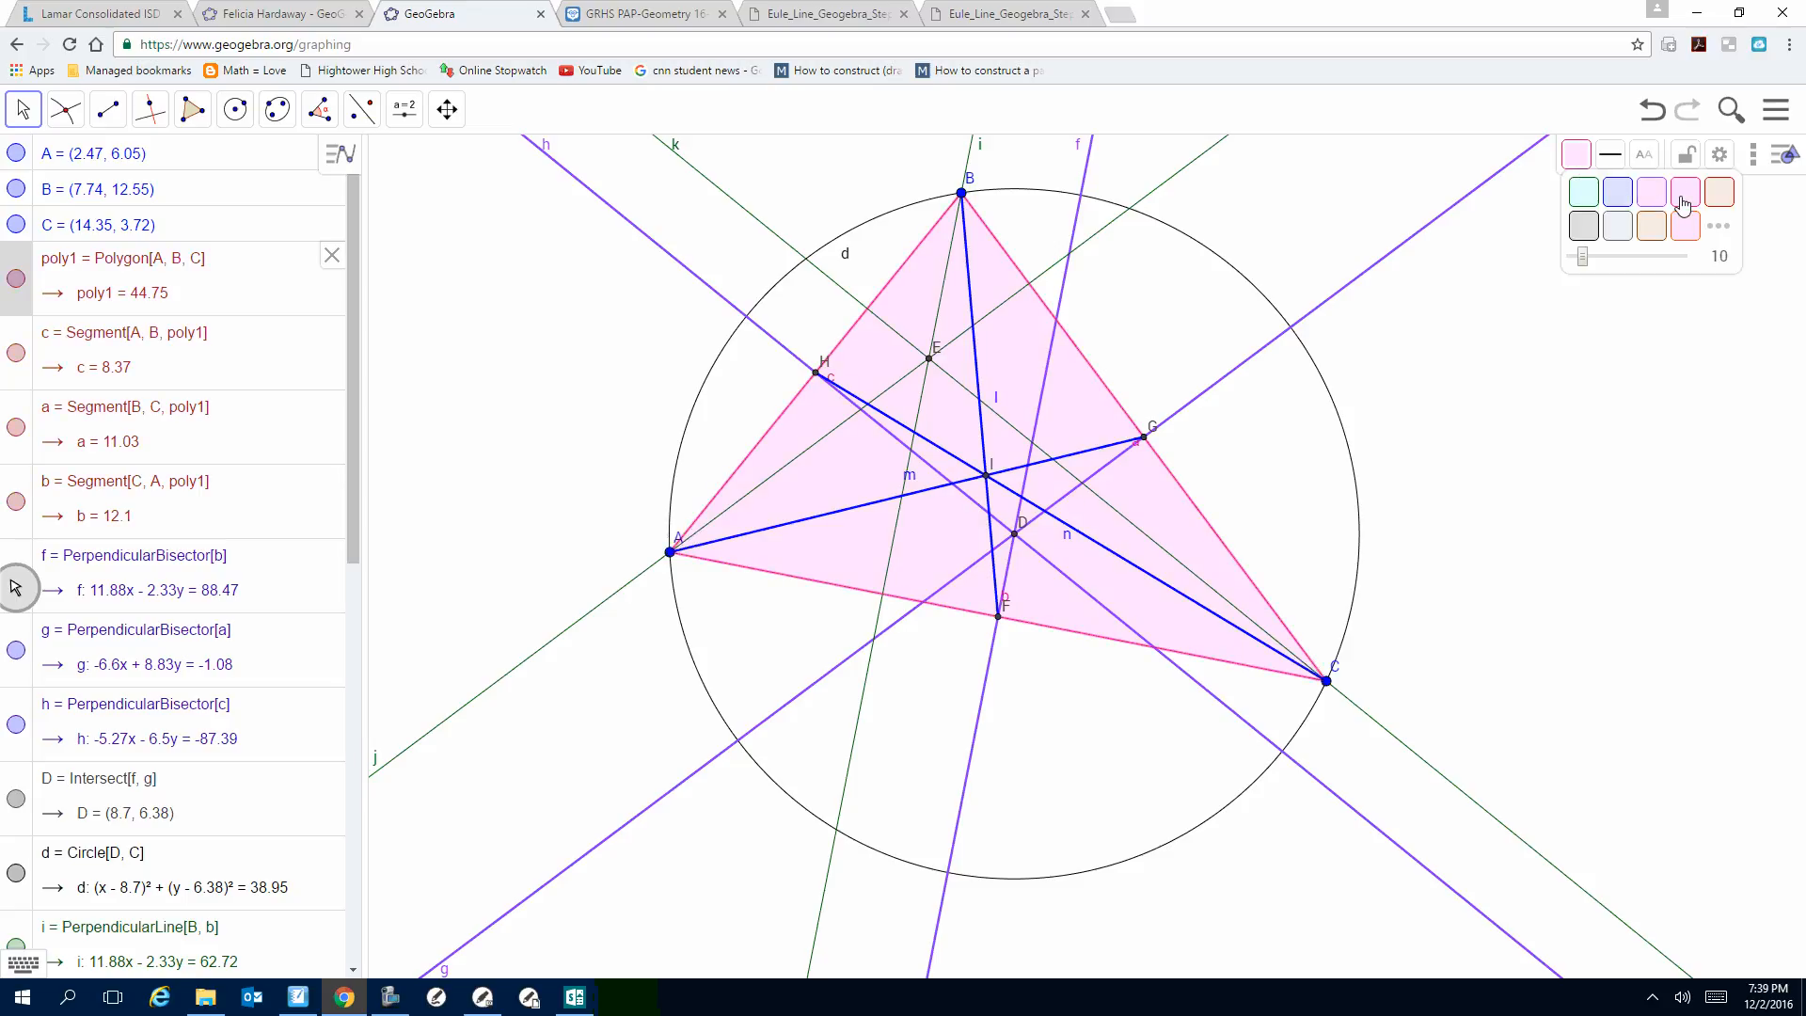
{"action": "mouse_move", "coordinate": [1582, 257]}
{"action": "left_mouse_down"}
{"action": "mouse_move", "coordinate": [1683, 261]}
{"action": "mouse_move", "coordinate": [1599, 267]}
{"action": "left_mouse_up"}
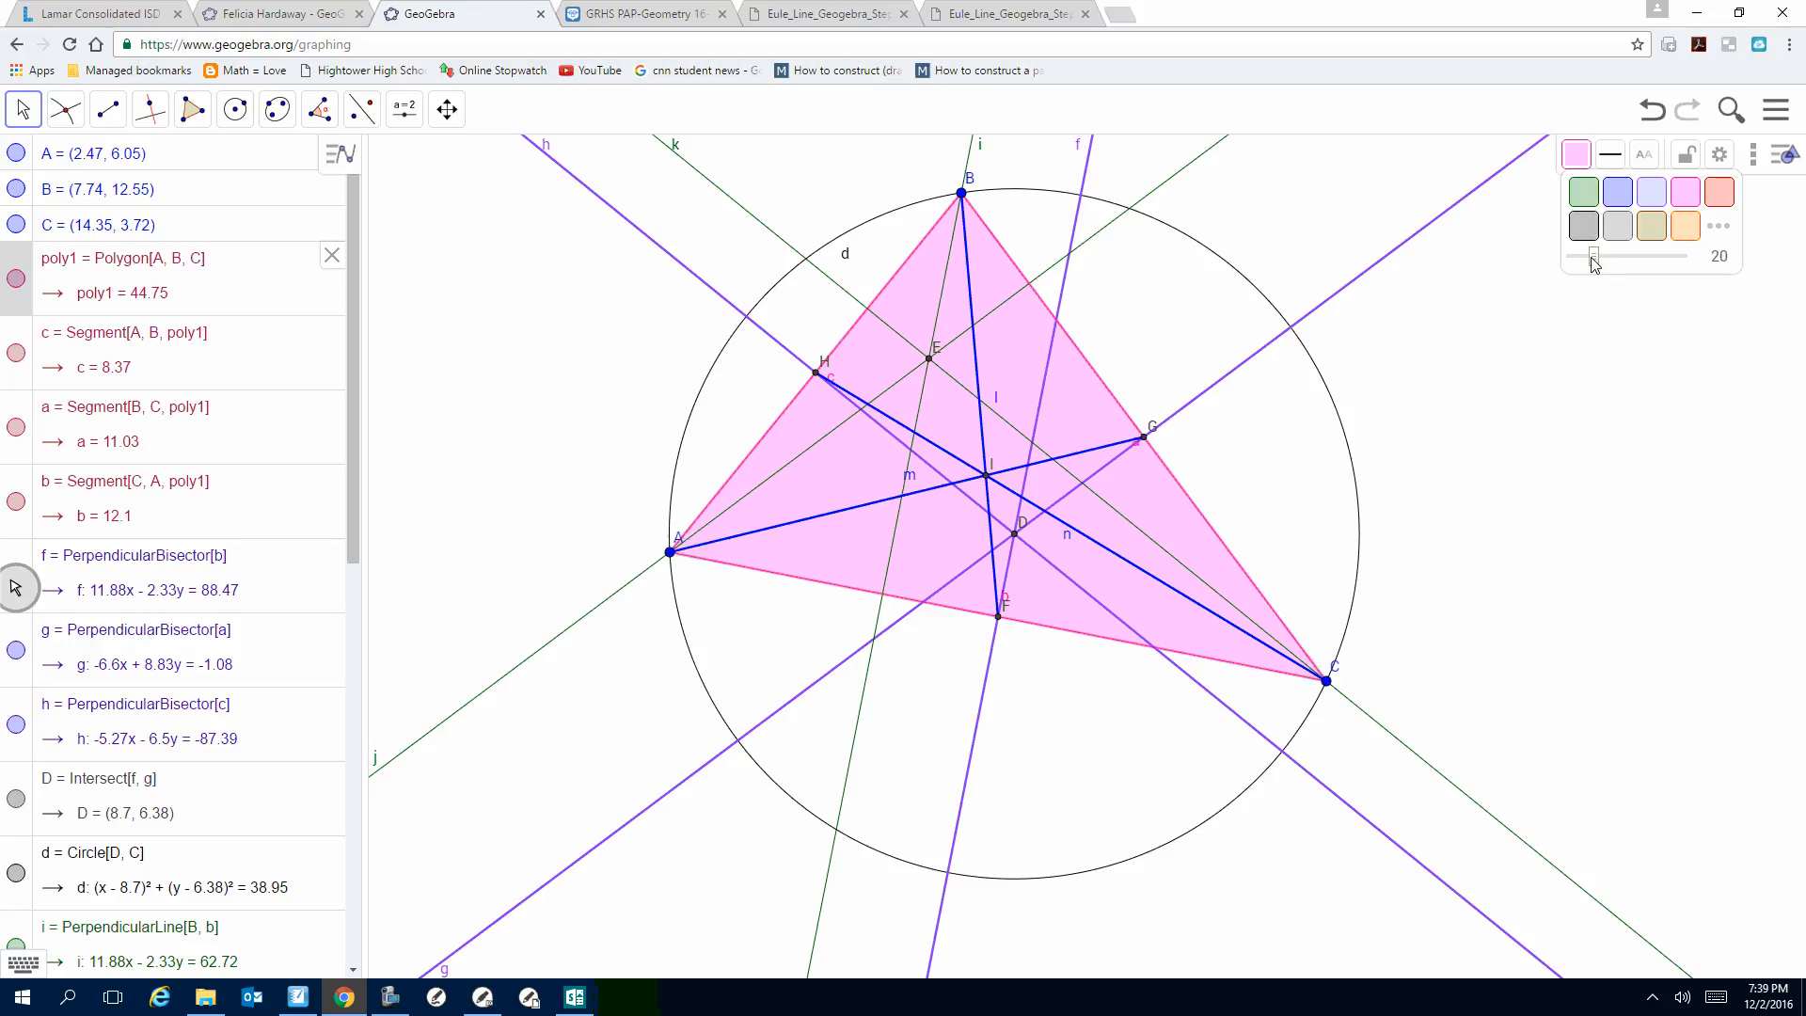
{"action": "left_click_drag", "start_coordinate": [1593, 262], "coordinate": [1582, 263]}
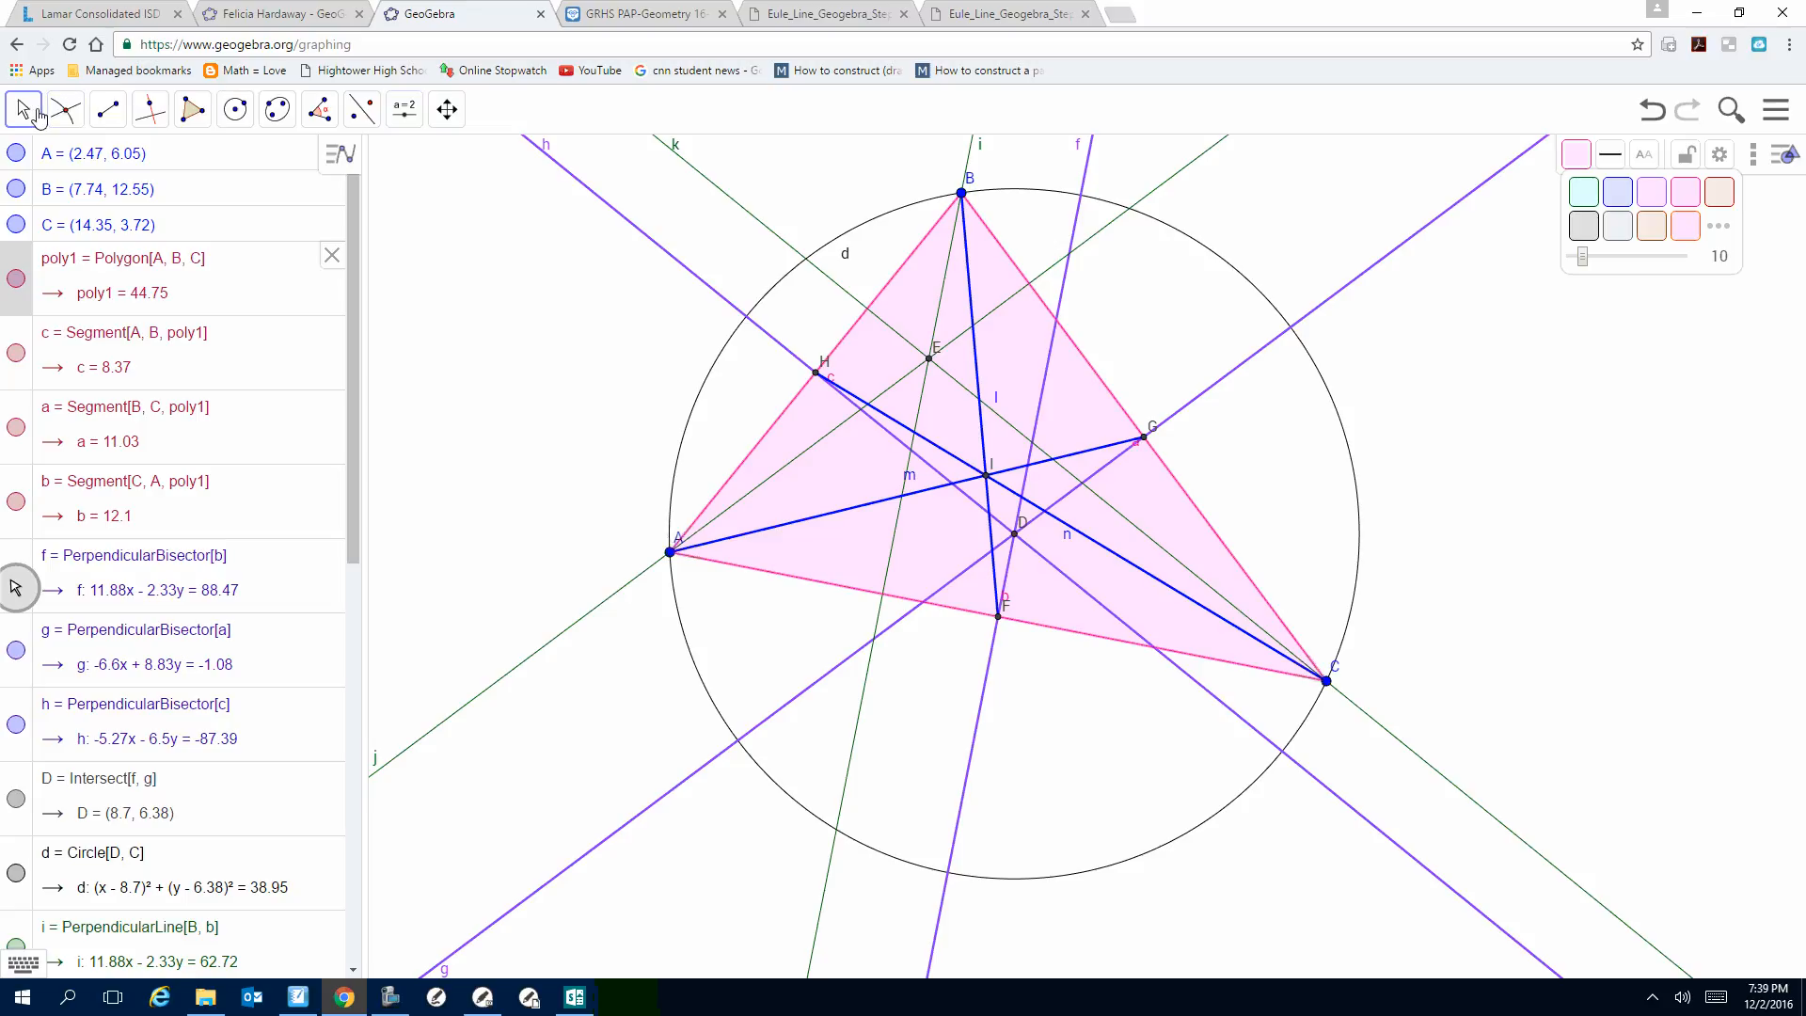
Step: Draw the Euler line through circumcenter D and centroid I with the Line tool
{"action": "left_click", "coordinate": [37, 115]}
{"action": "left_click", "coordinate": [65, 109]}
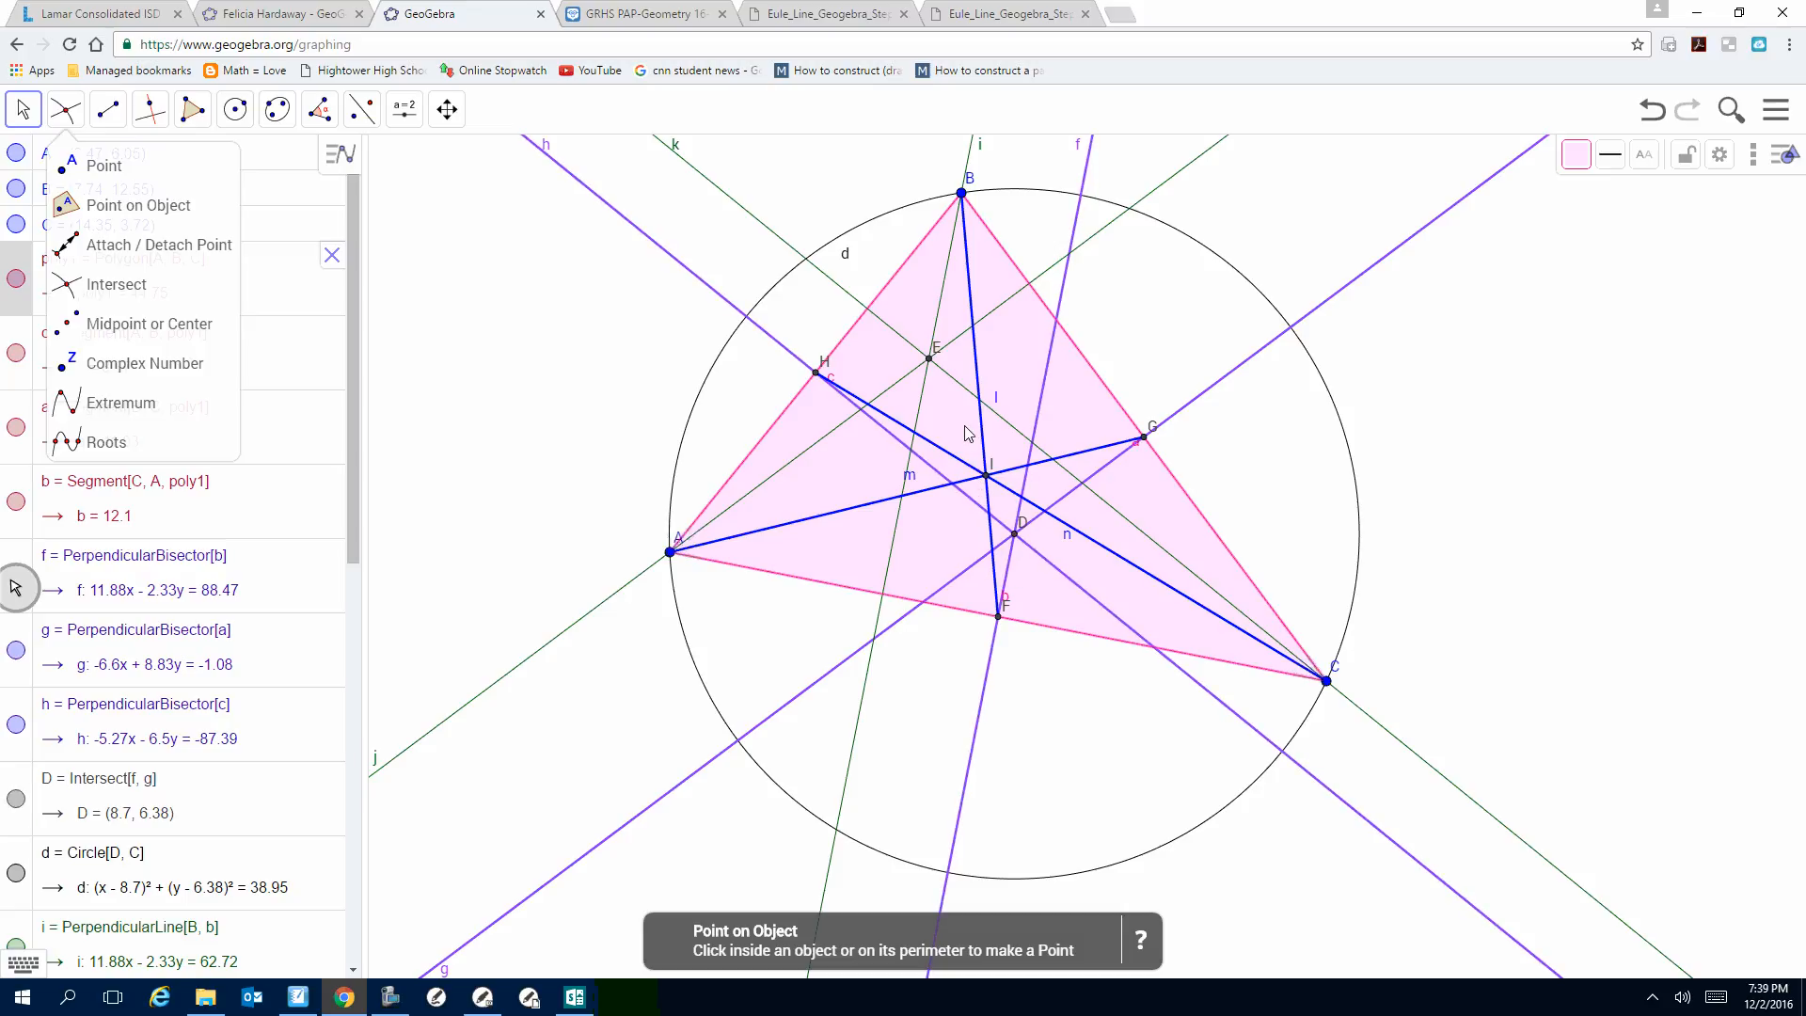
{"action": "mouse_move", "coordinate": [137, 116]}
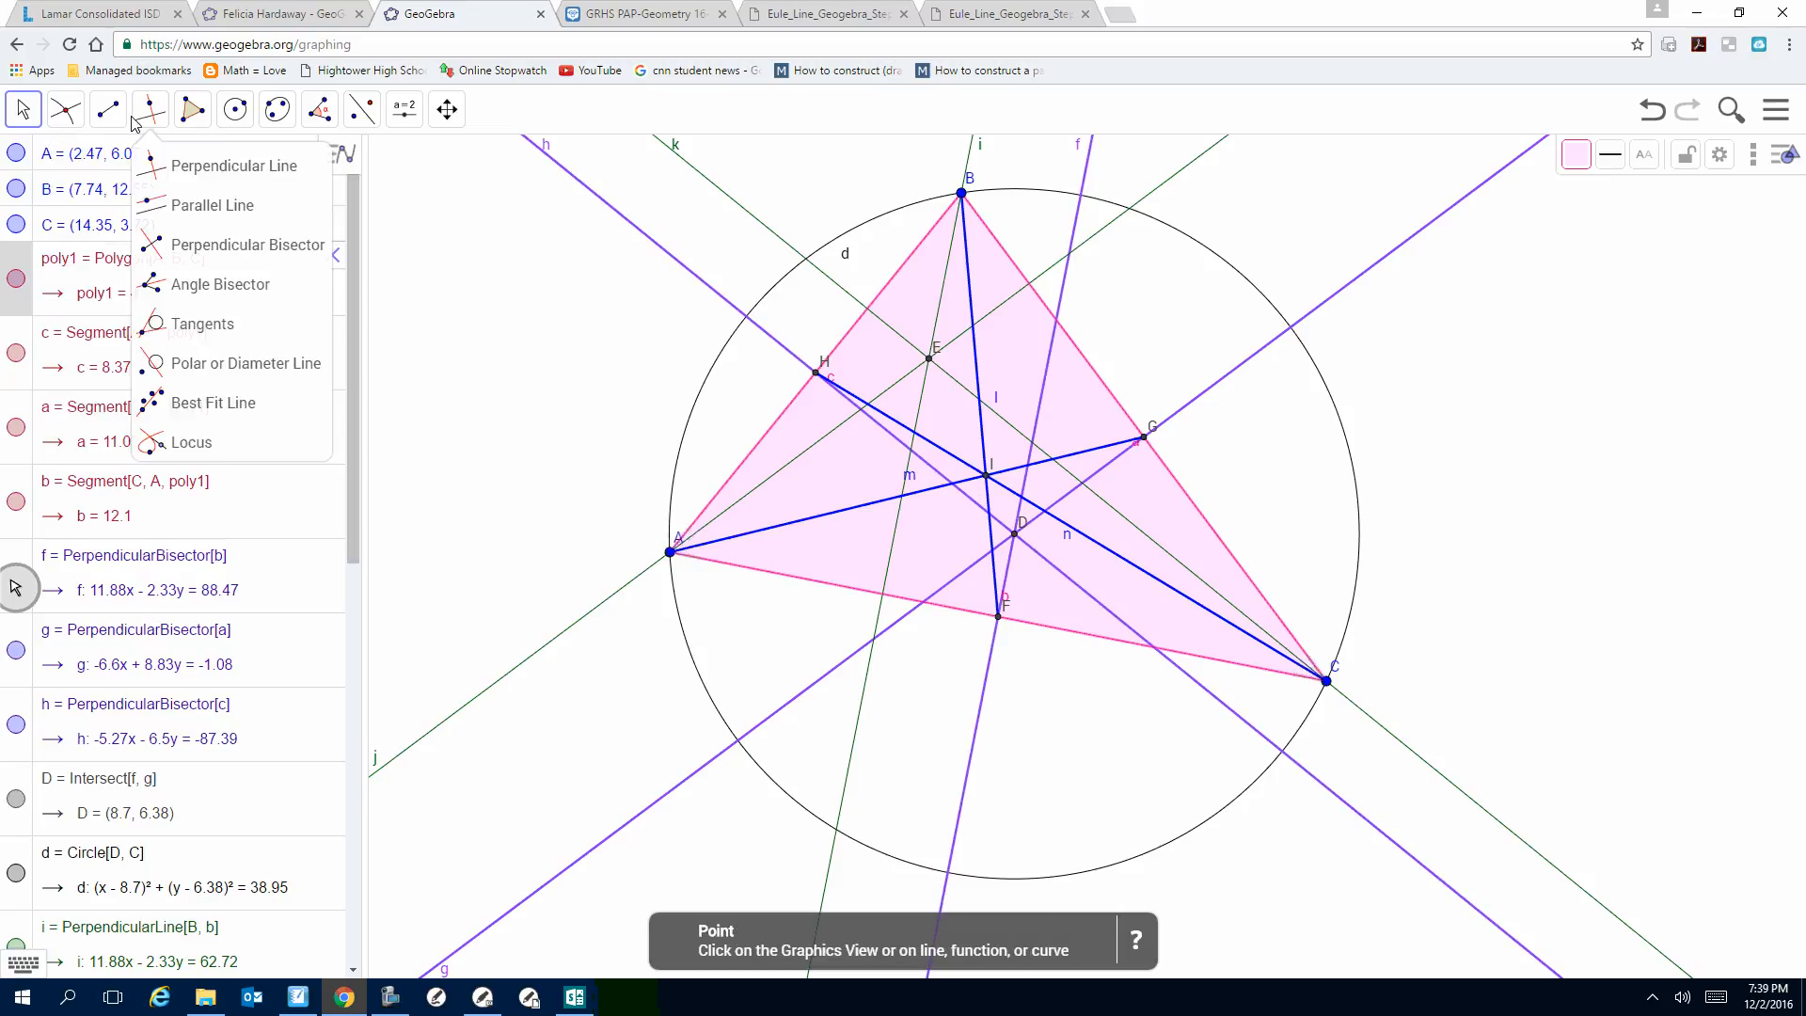
{"action": "left_click", "coordinate": [116, 120]}
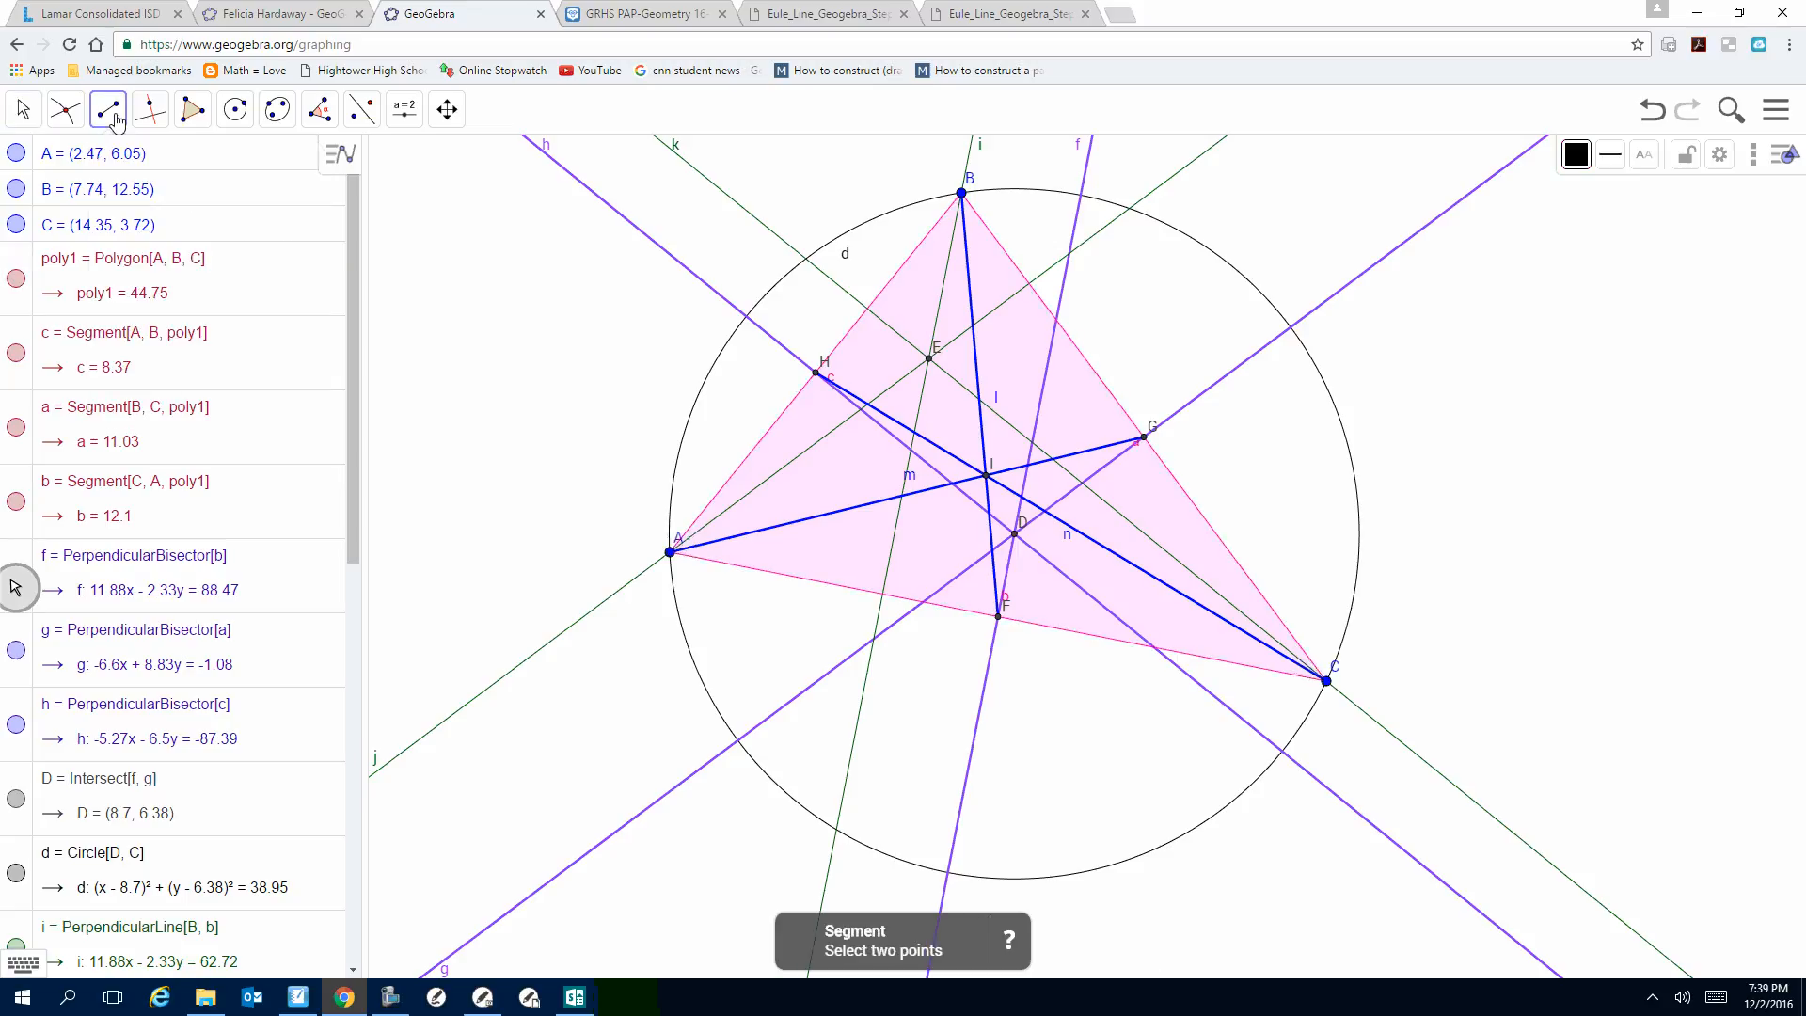
{"action": "left_click", "coordinate": [123, 164]}
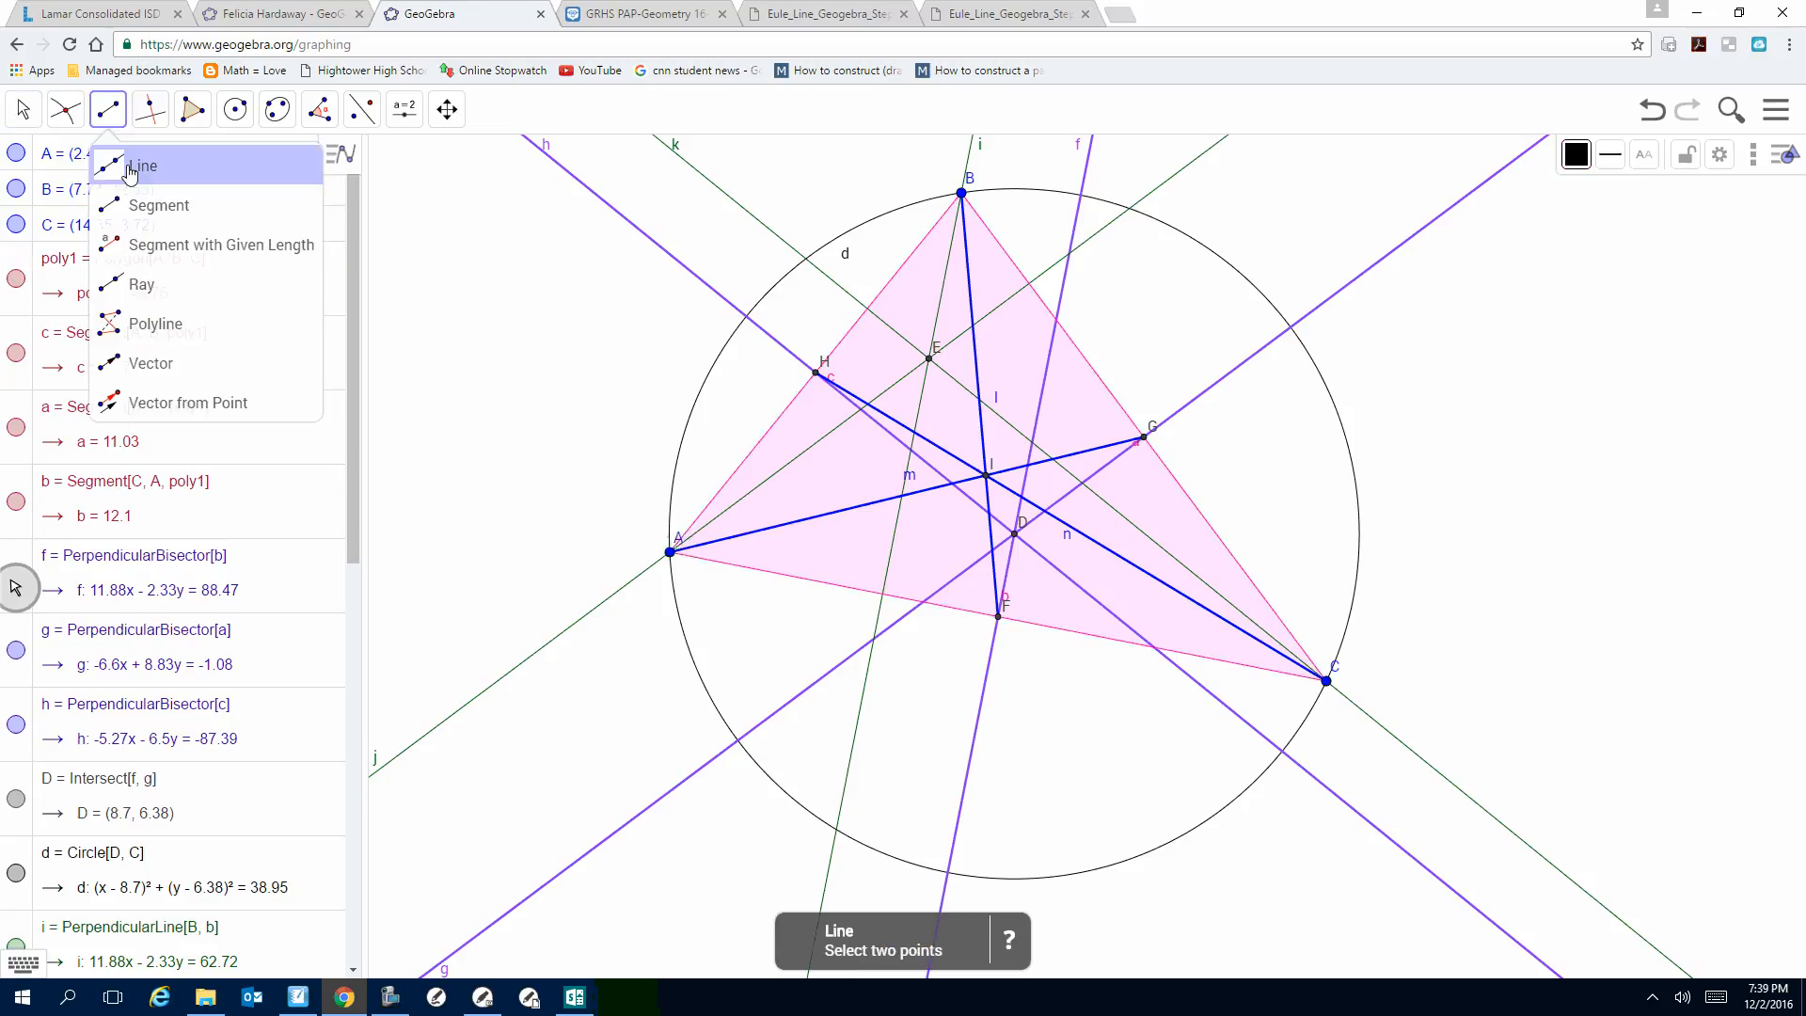
{"action": "left_click", "coordinate": [1015, 534]}
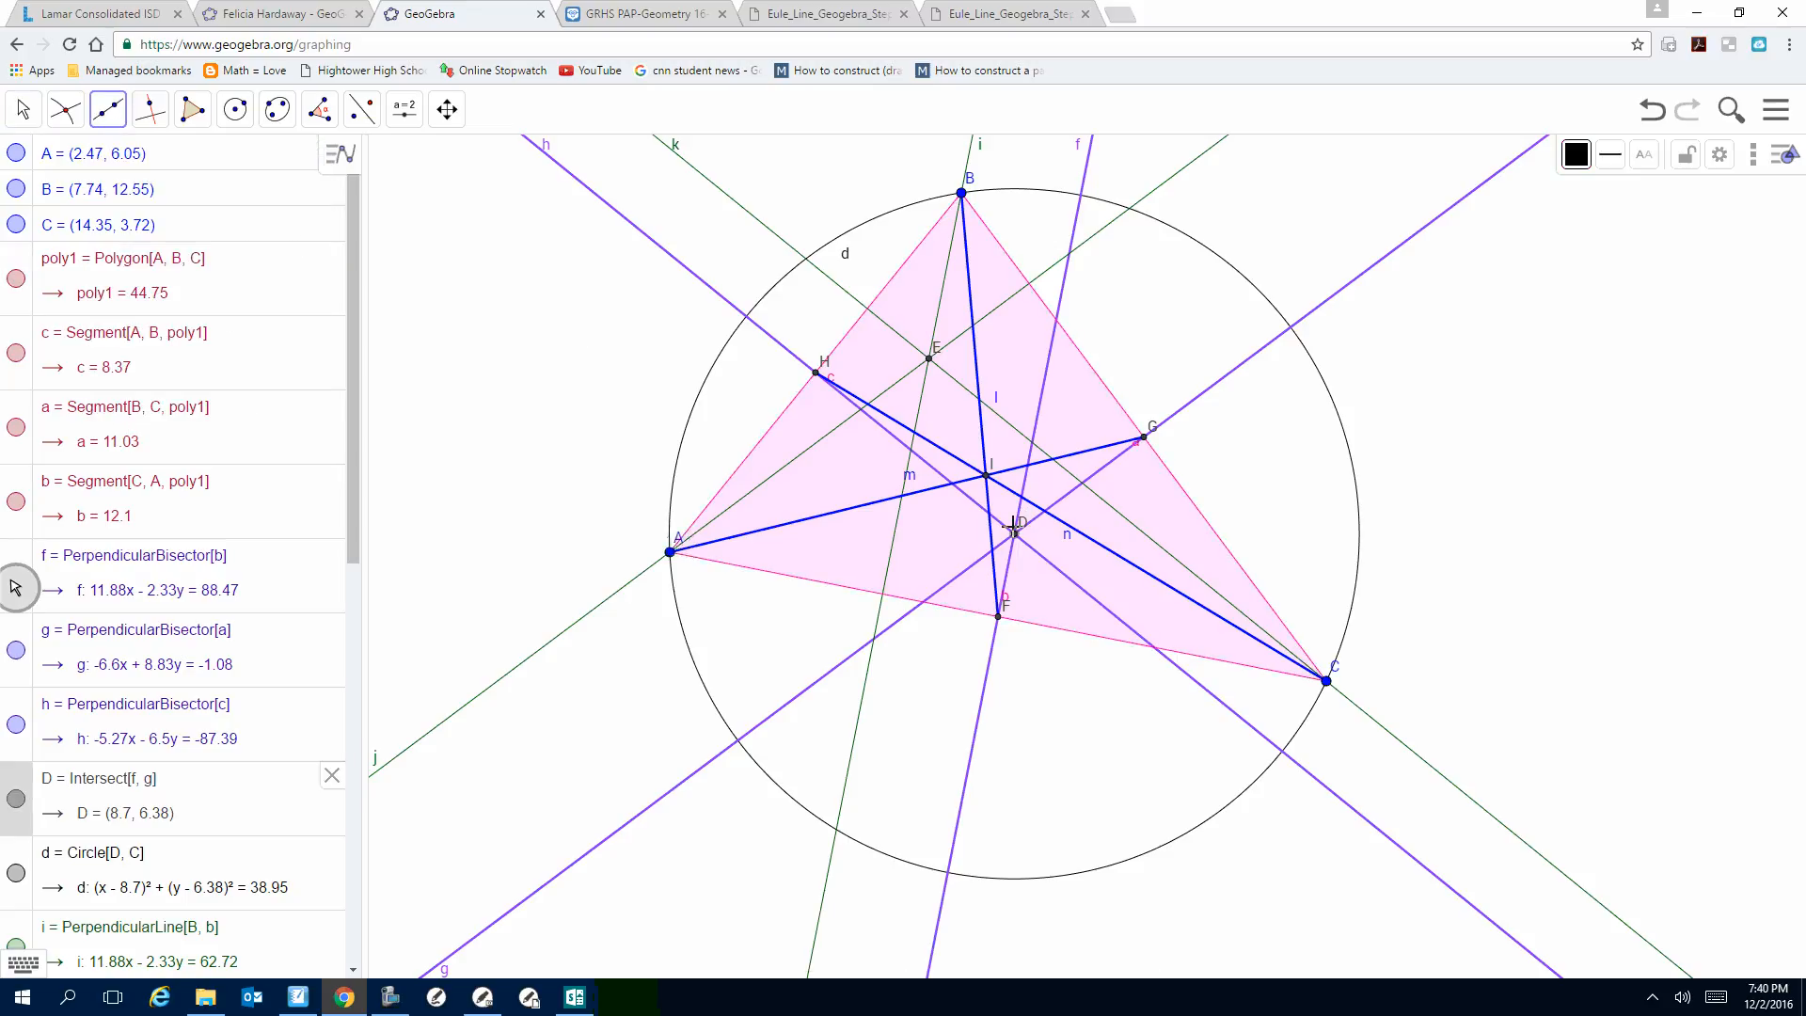
{"action": "left_click", "coordinate": [986, 477]}
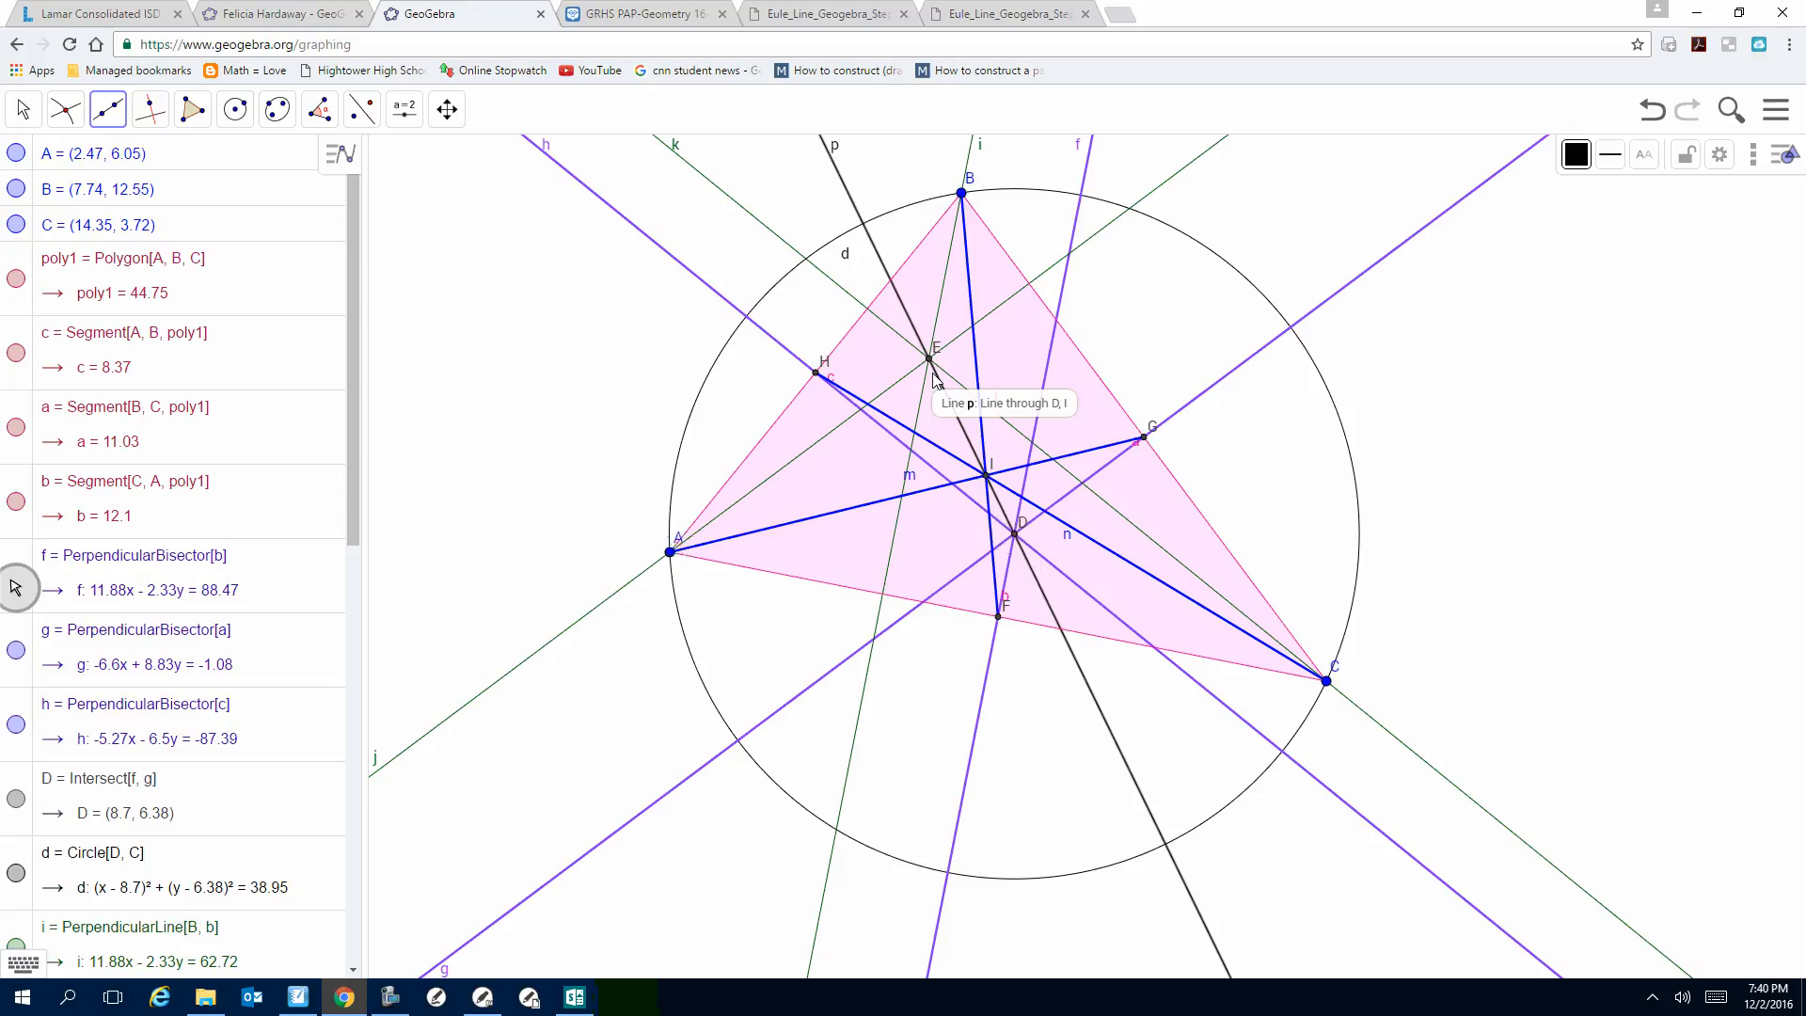
Step: Style the Euler line through D and I as dashed and dark gray with a line thickness of 4
{"action": "left_click", "coordinate": [13, 120]}
{"action": "left_click", "coordinate": [11, 123]}
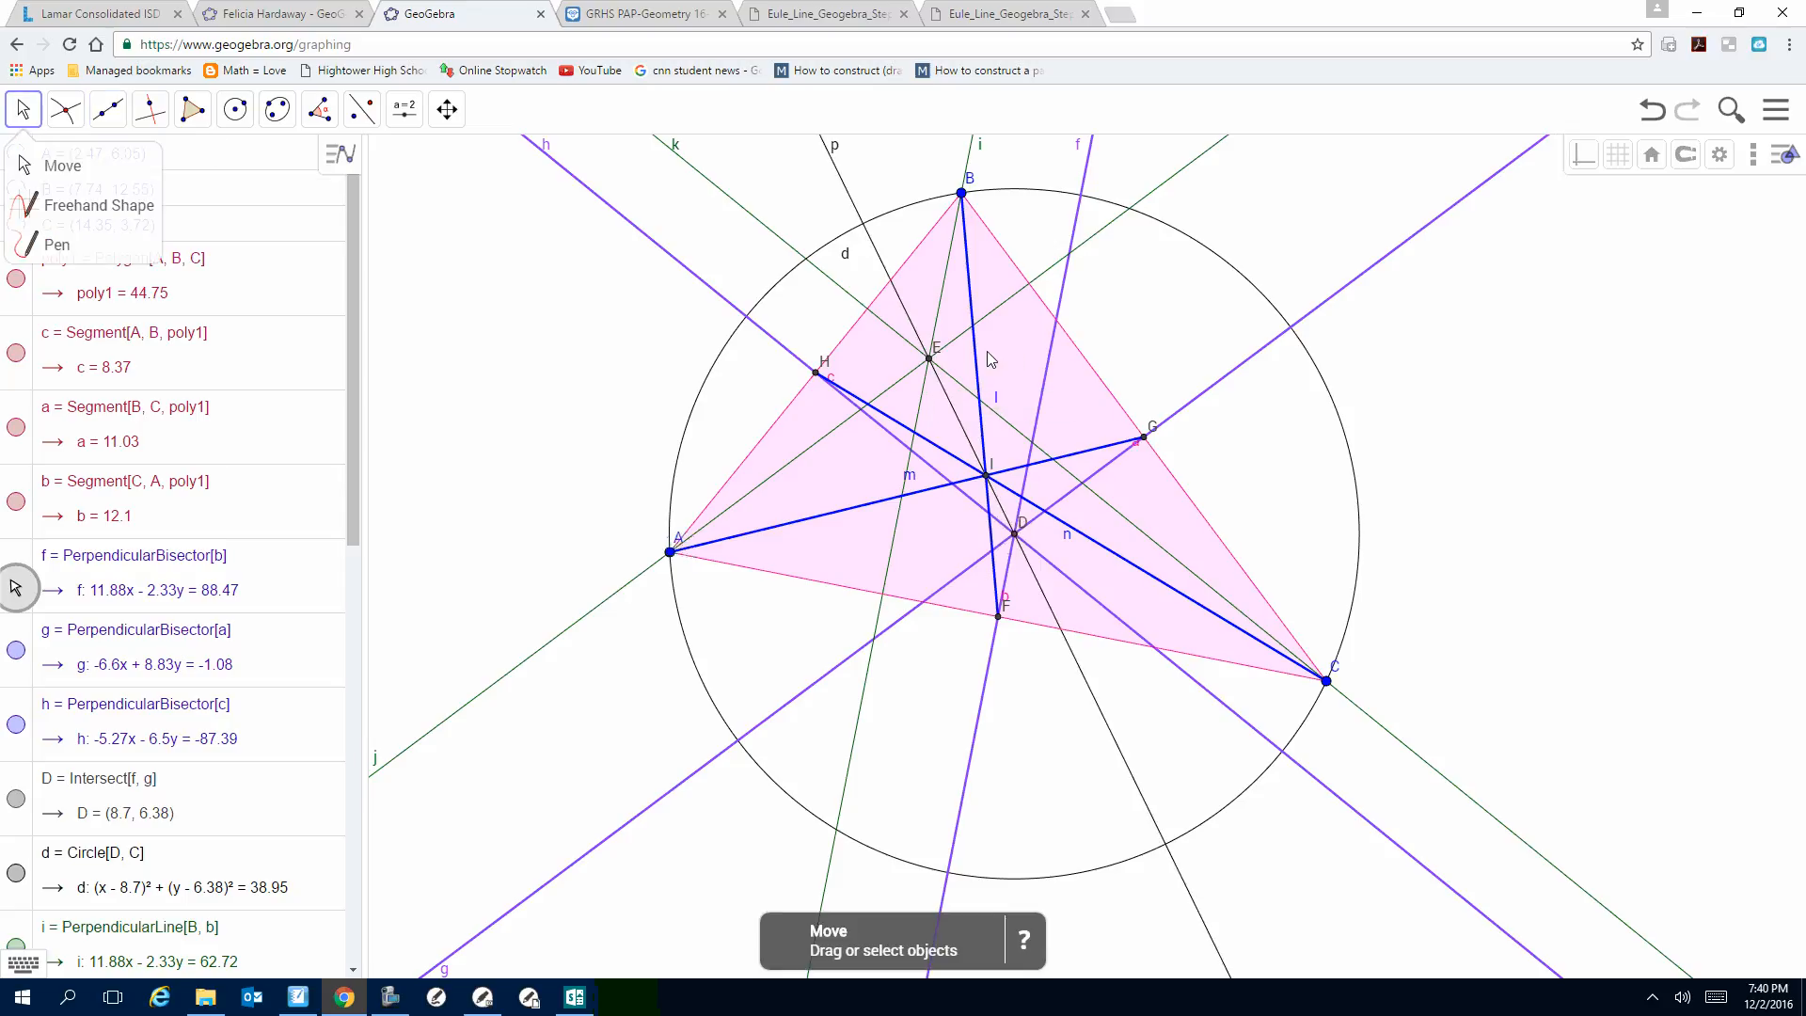
{"action": "left_click", "coordinate": [952, 405]}
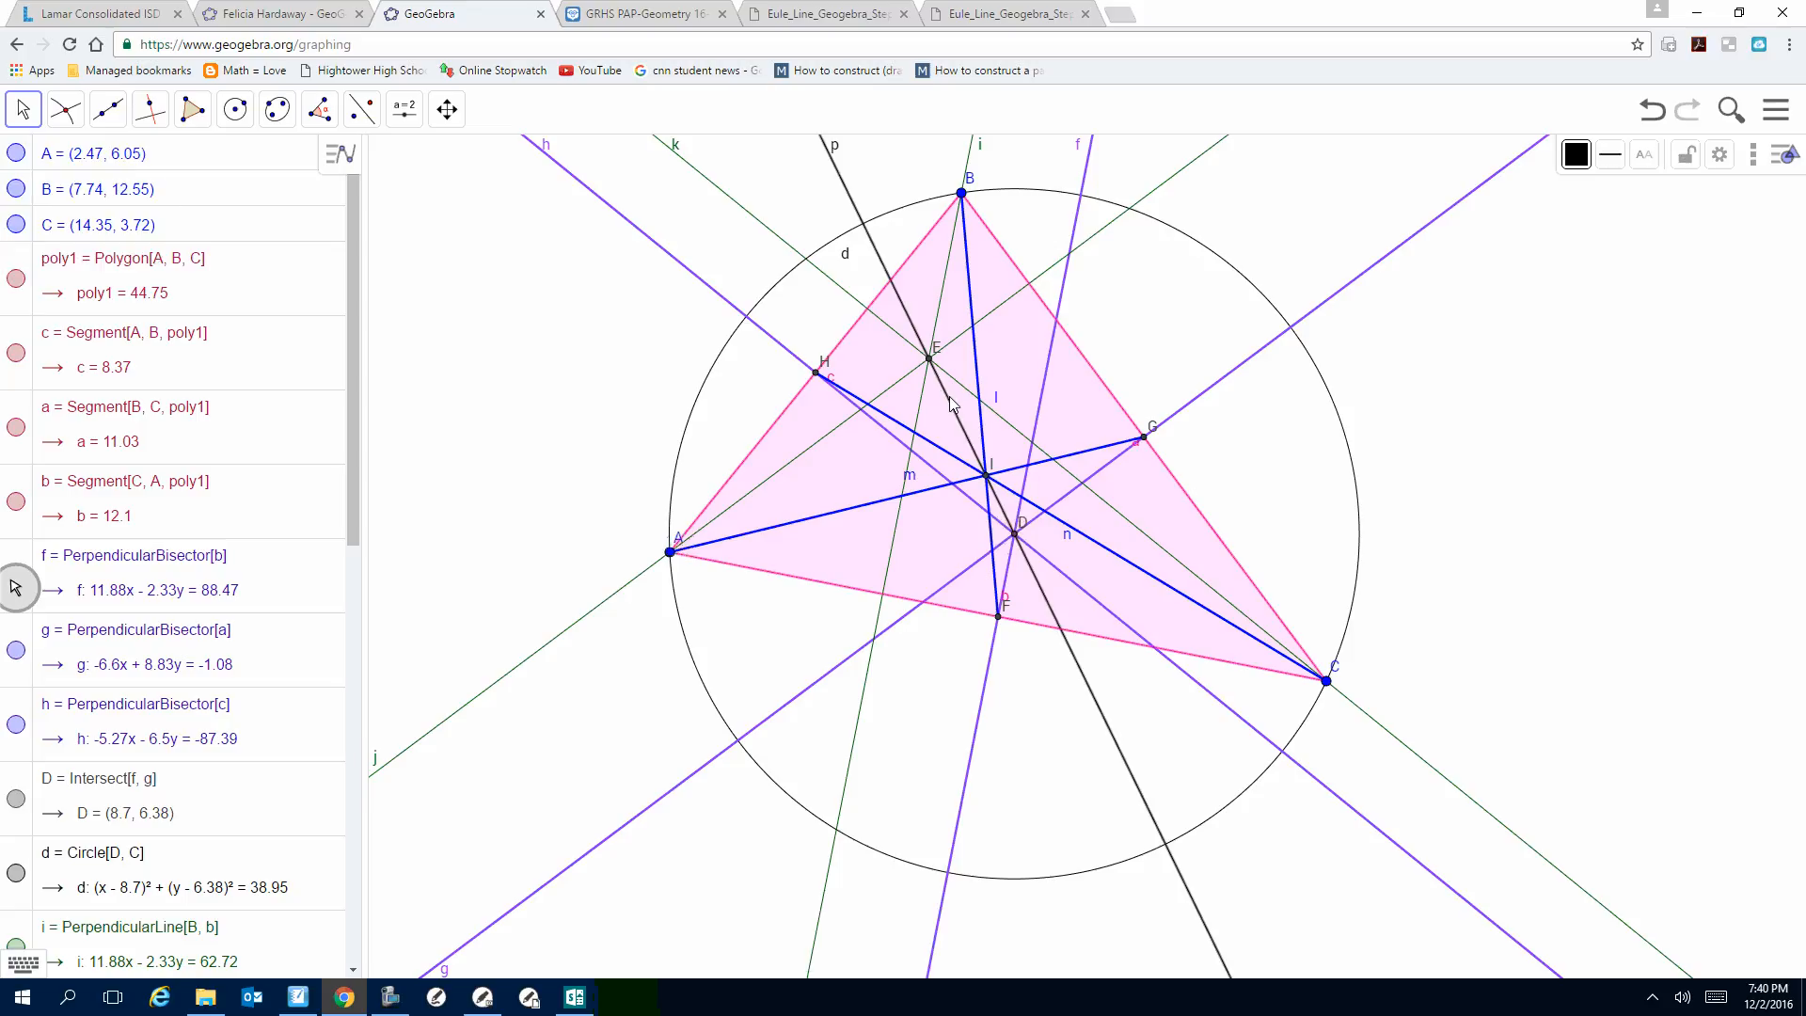
{"action": "left_click", "coordinate": [1611, 156]}
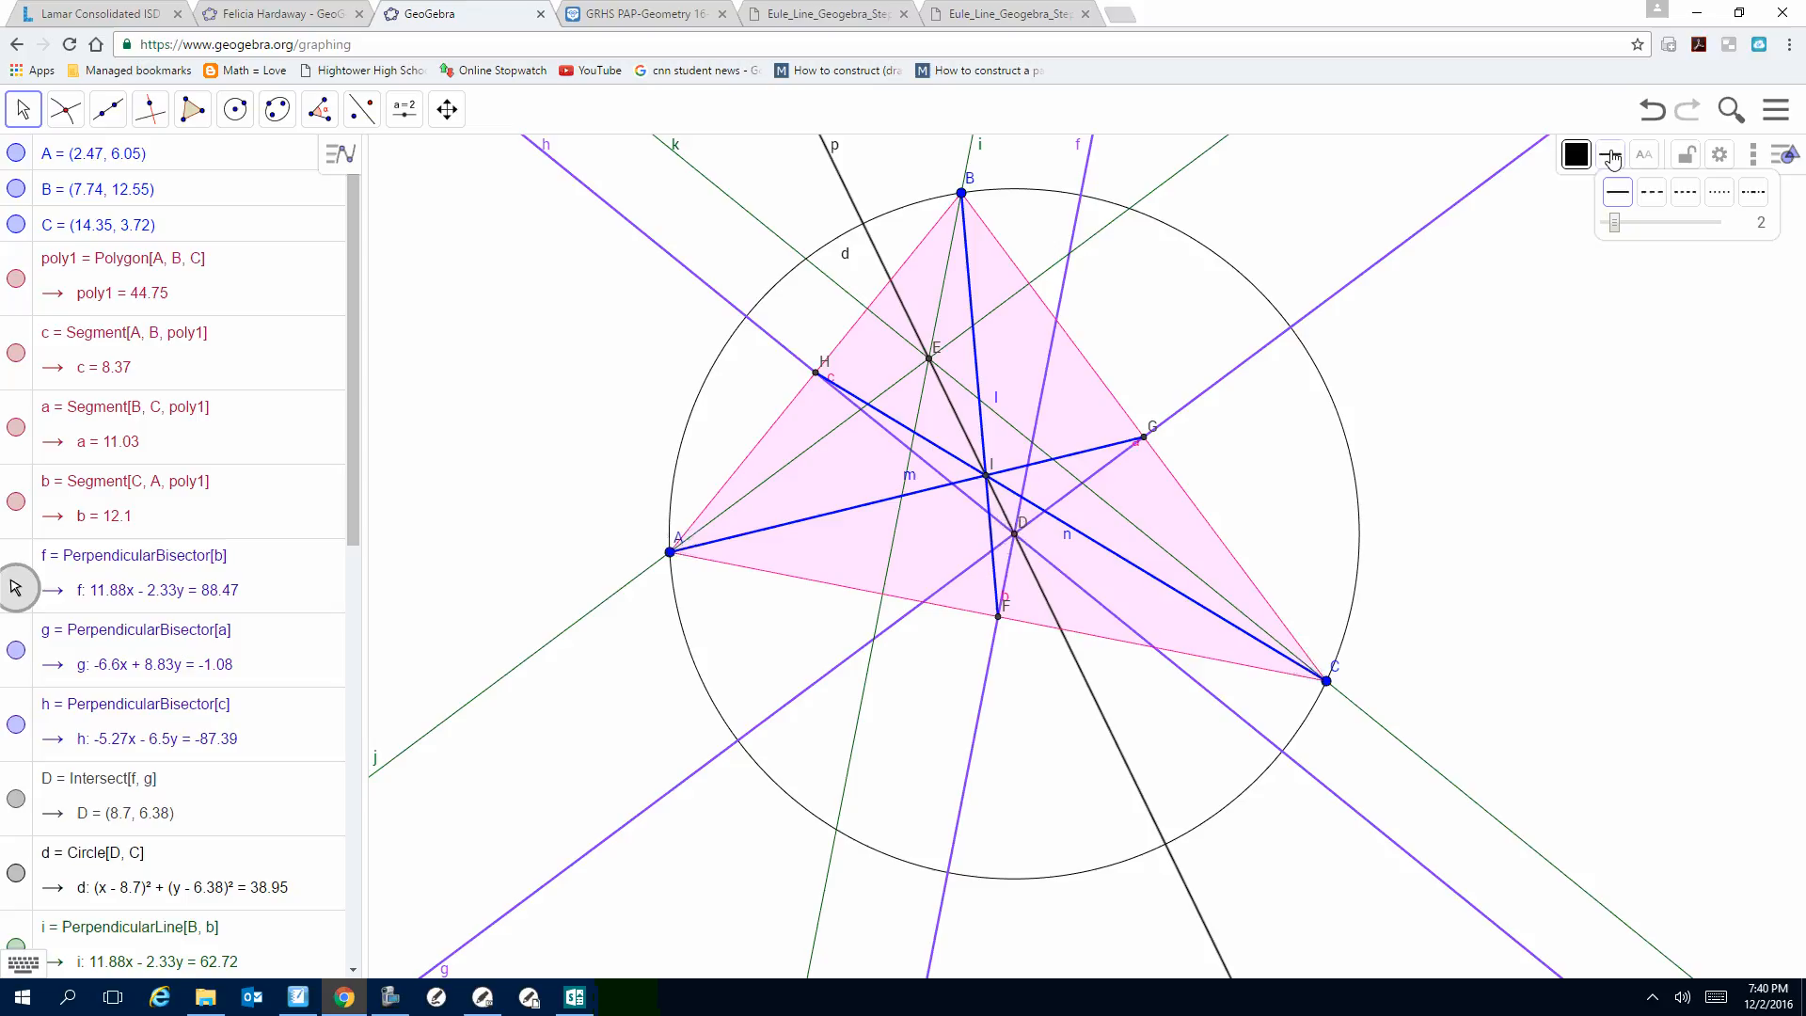
{"action": "left_click", "coordinate": [1650, 188]}
{"action": "left_click", "coordinate": [1612, 156]}
{"action": "left_click_drag", "start_coordinate": [1630, 228], "coordinate": [1637, 228]}
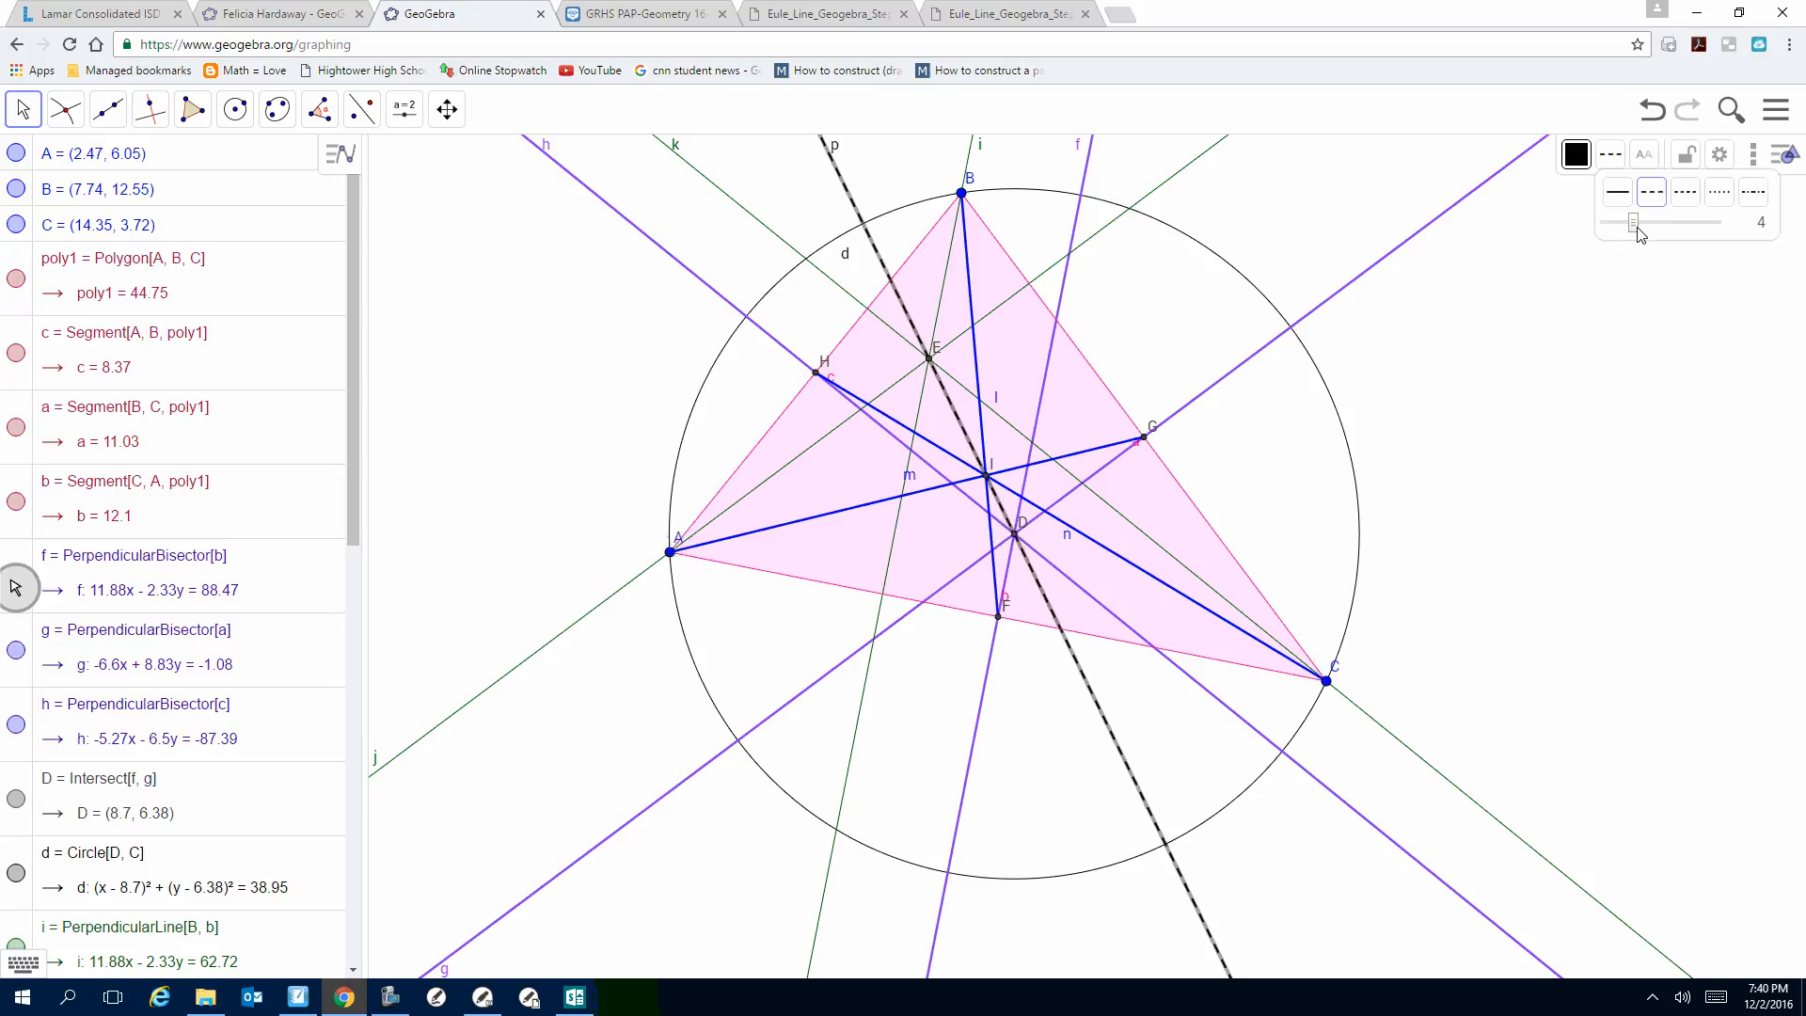
{"action": "left_click", "coordinate": [1580, 166]}
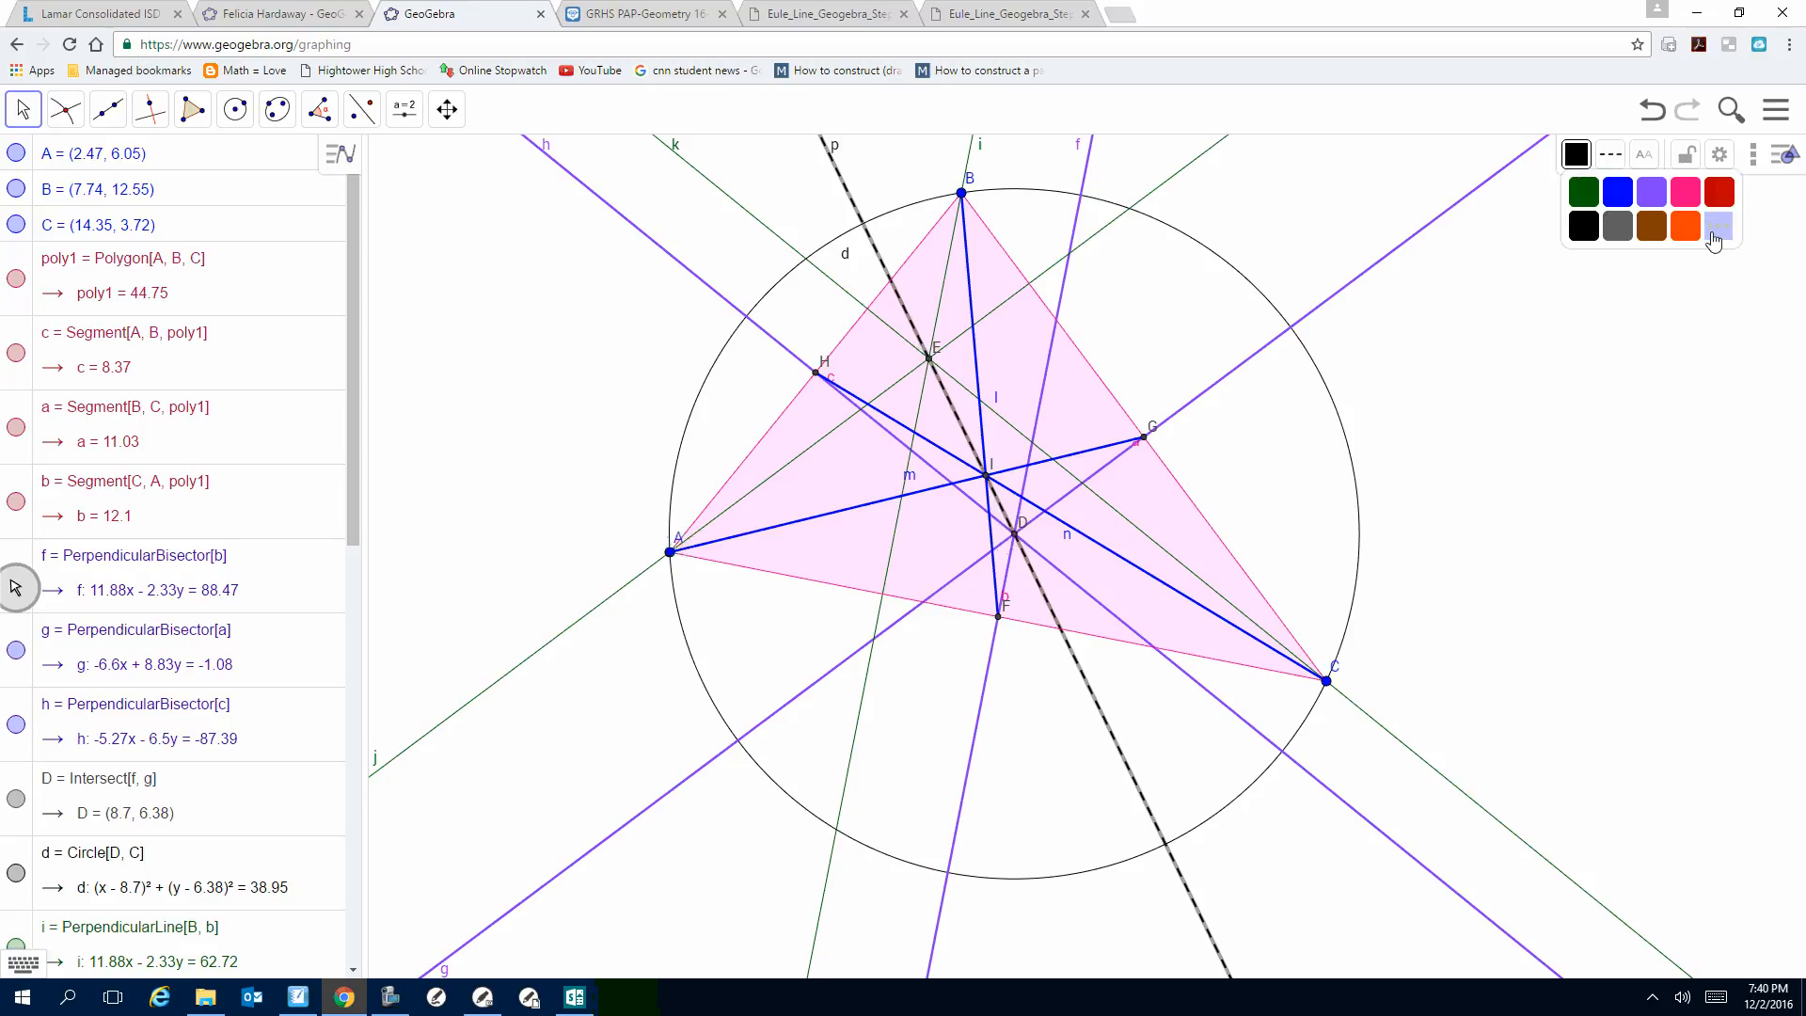
{"action": "left_click", "coordinate": [1618, 226]}
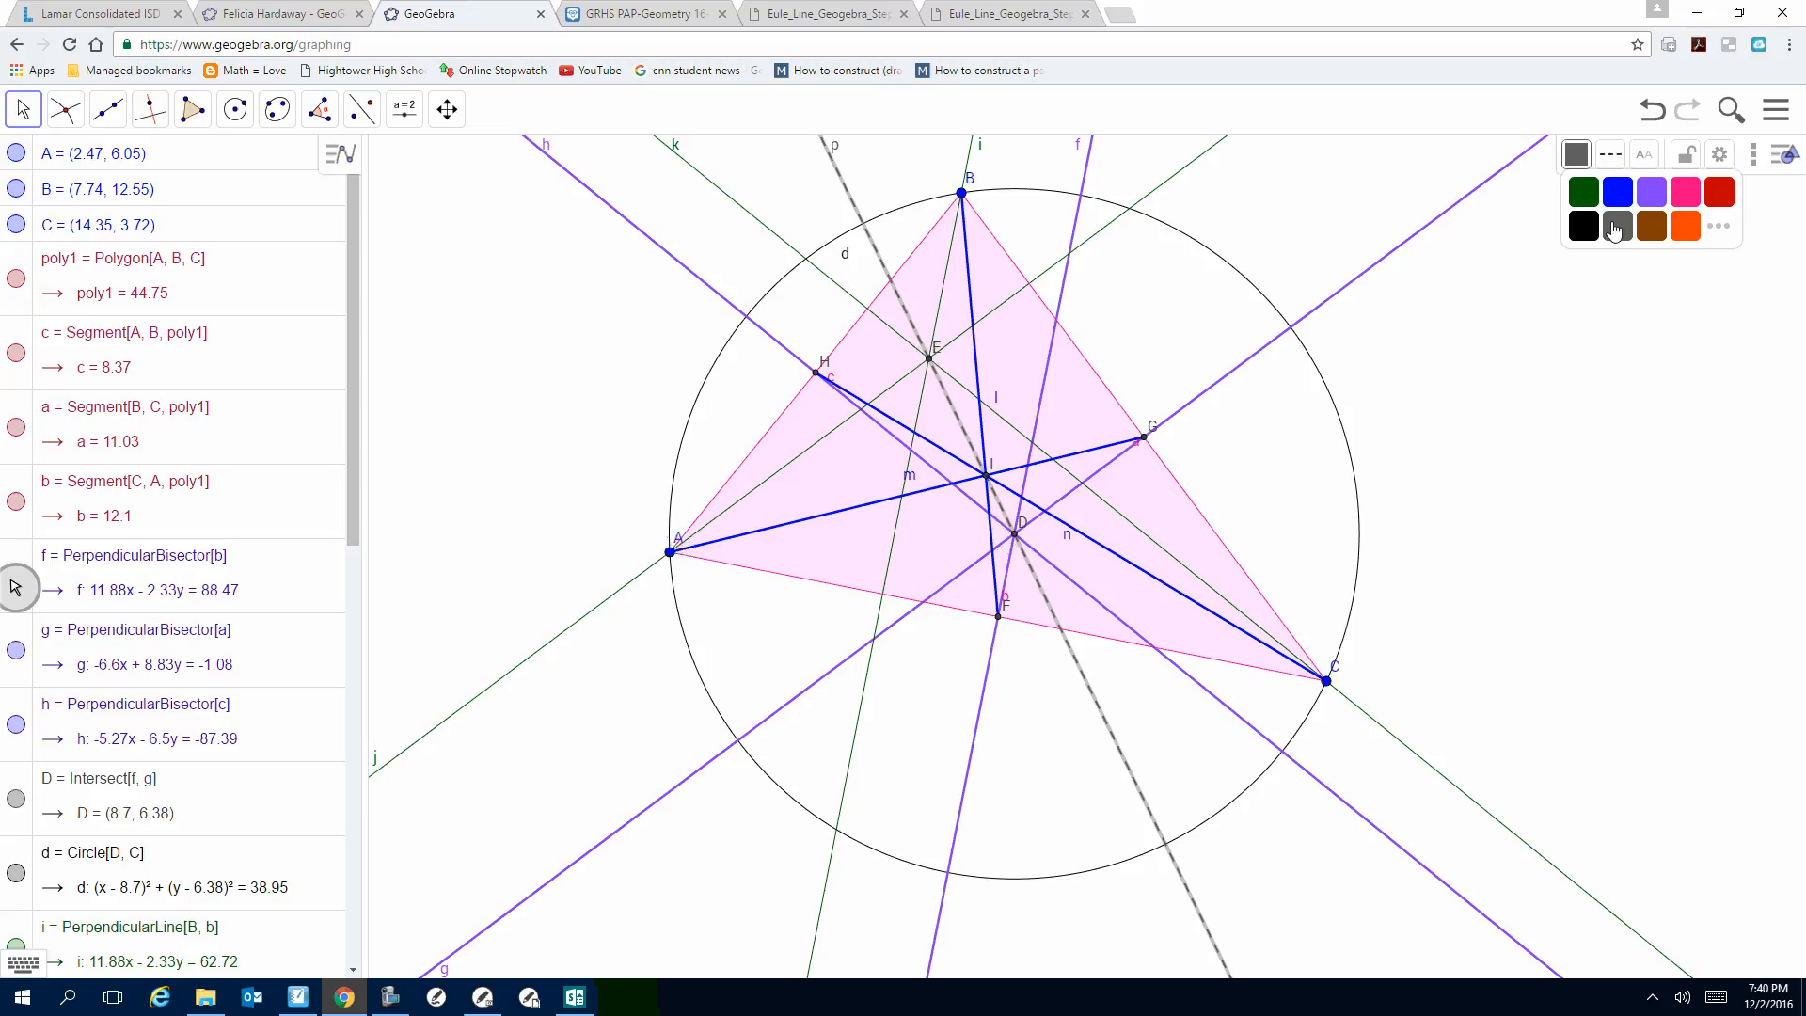
{"action": "left_click", "coordinate": [1607, 284]}
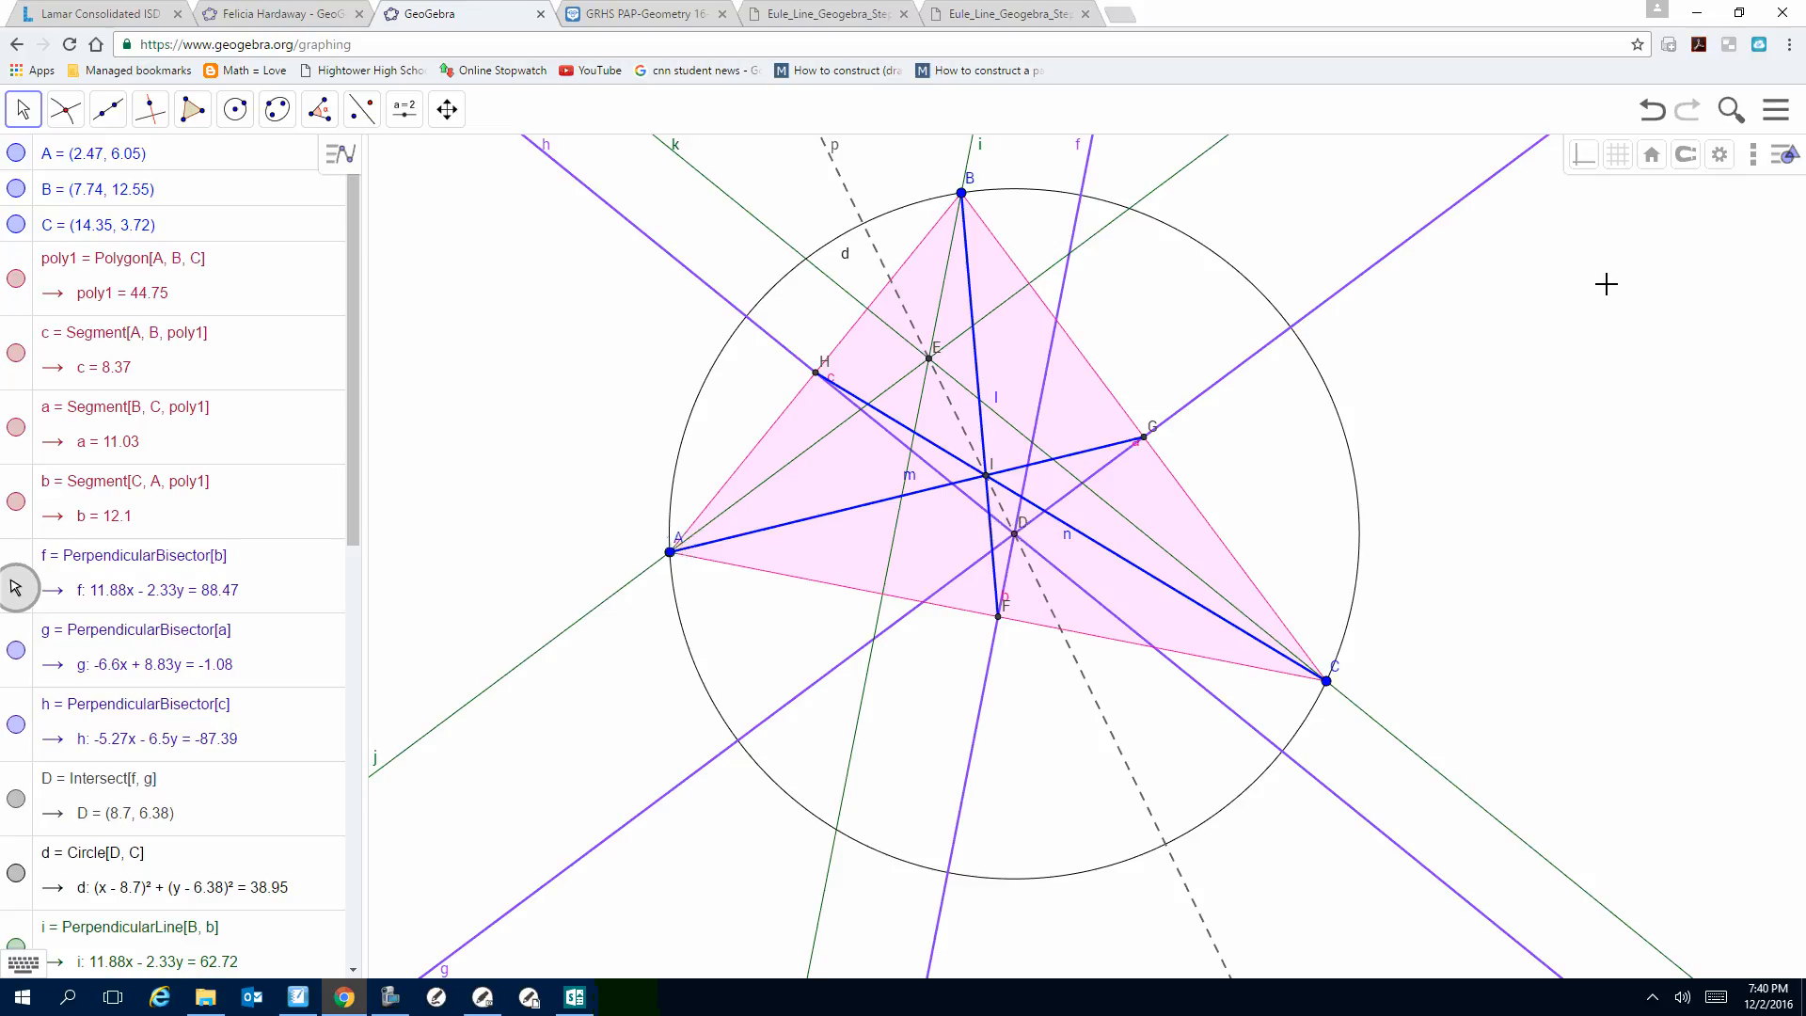
Step: Save the construction privately with the title "Euler Line Part 1"
{"action": "left_click", "coordinate": [1778, 110]}
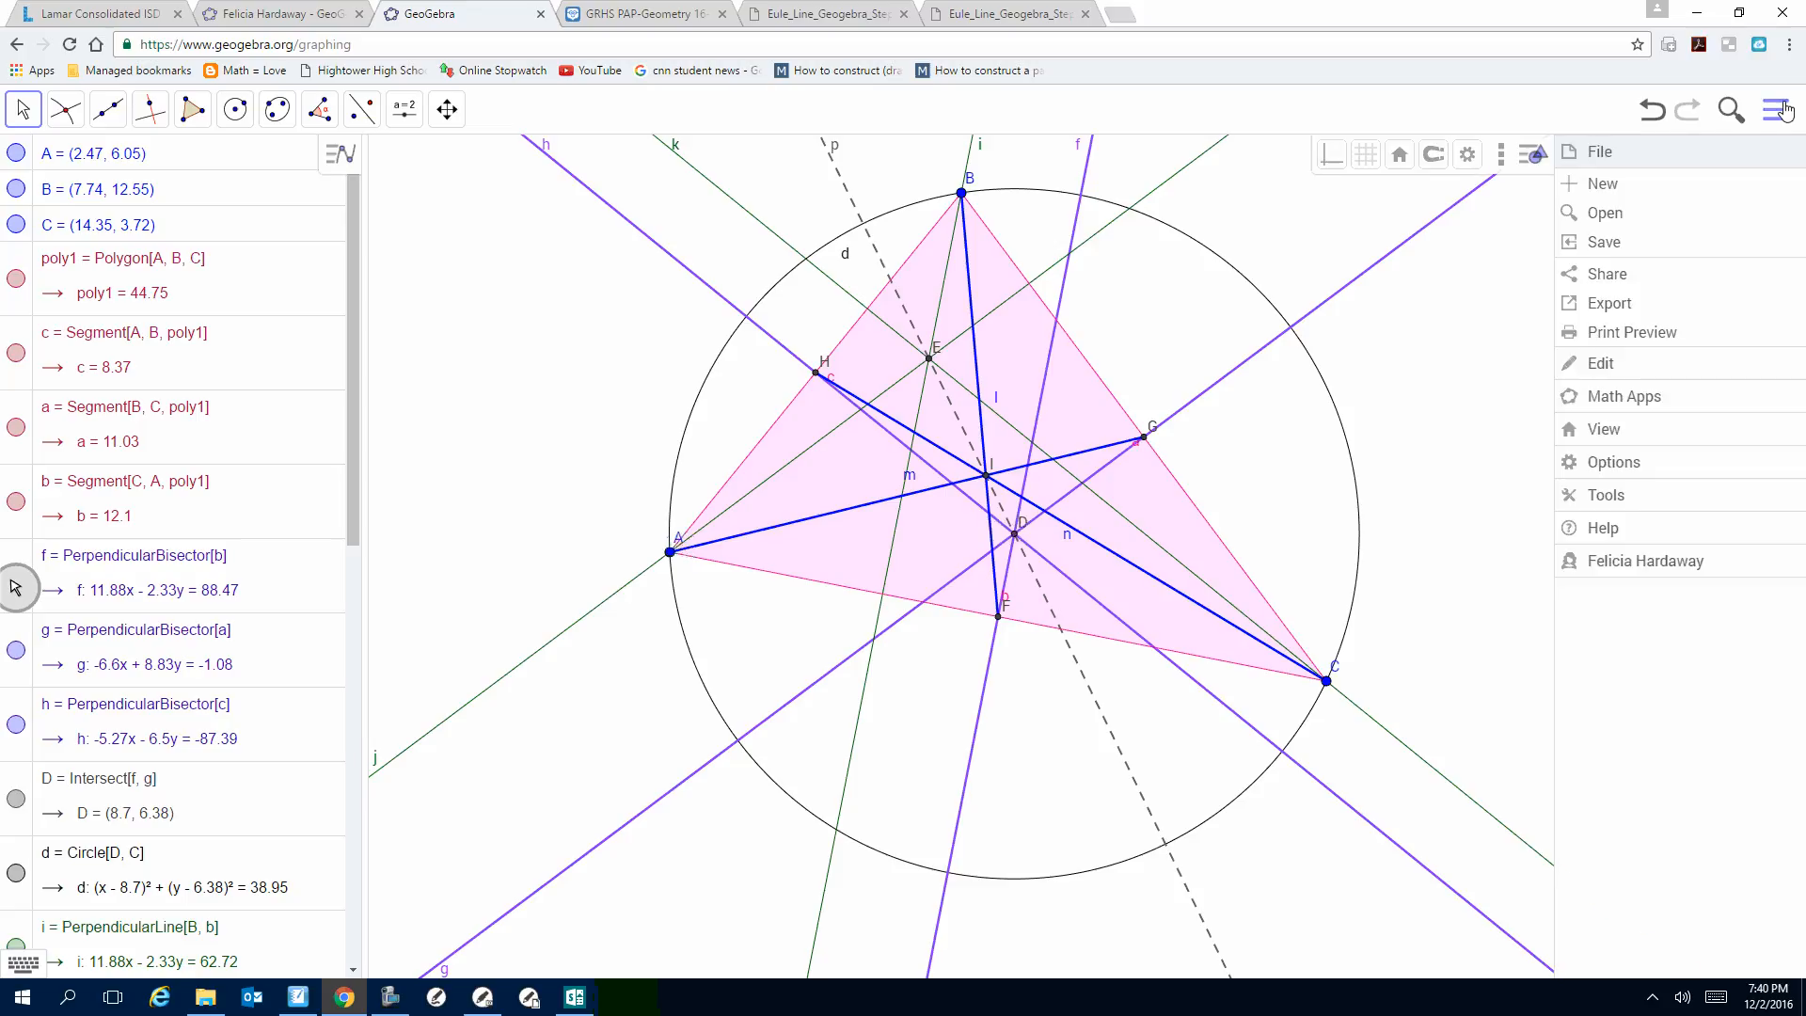
{"action": "left_click", "coordinate": [1628, 243]}
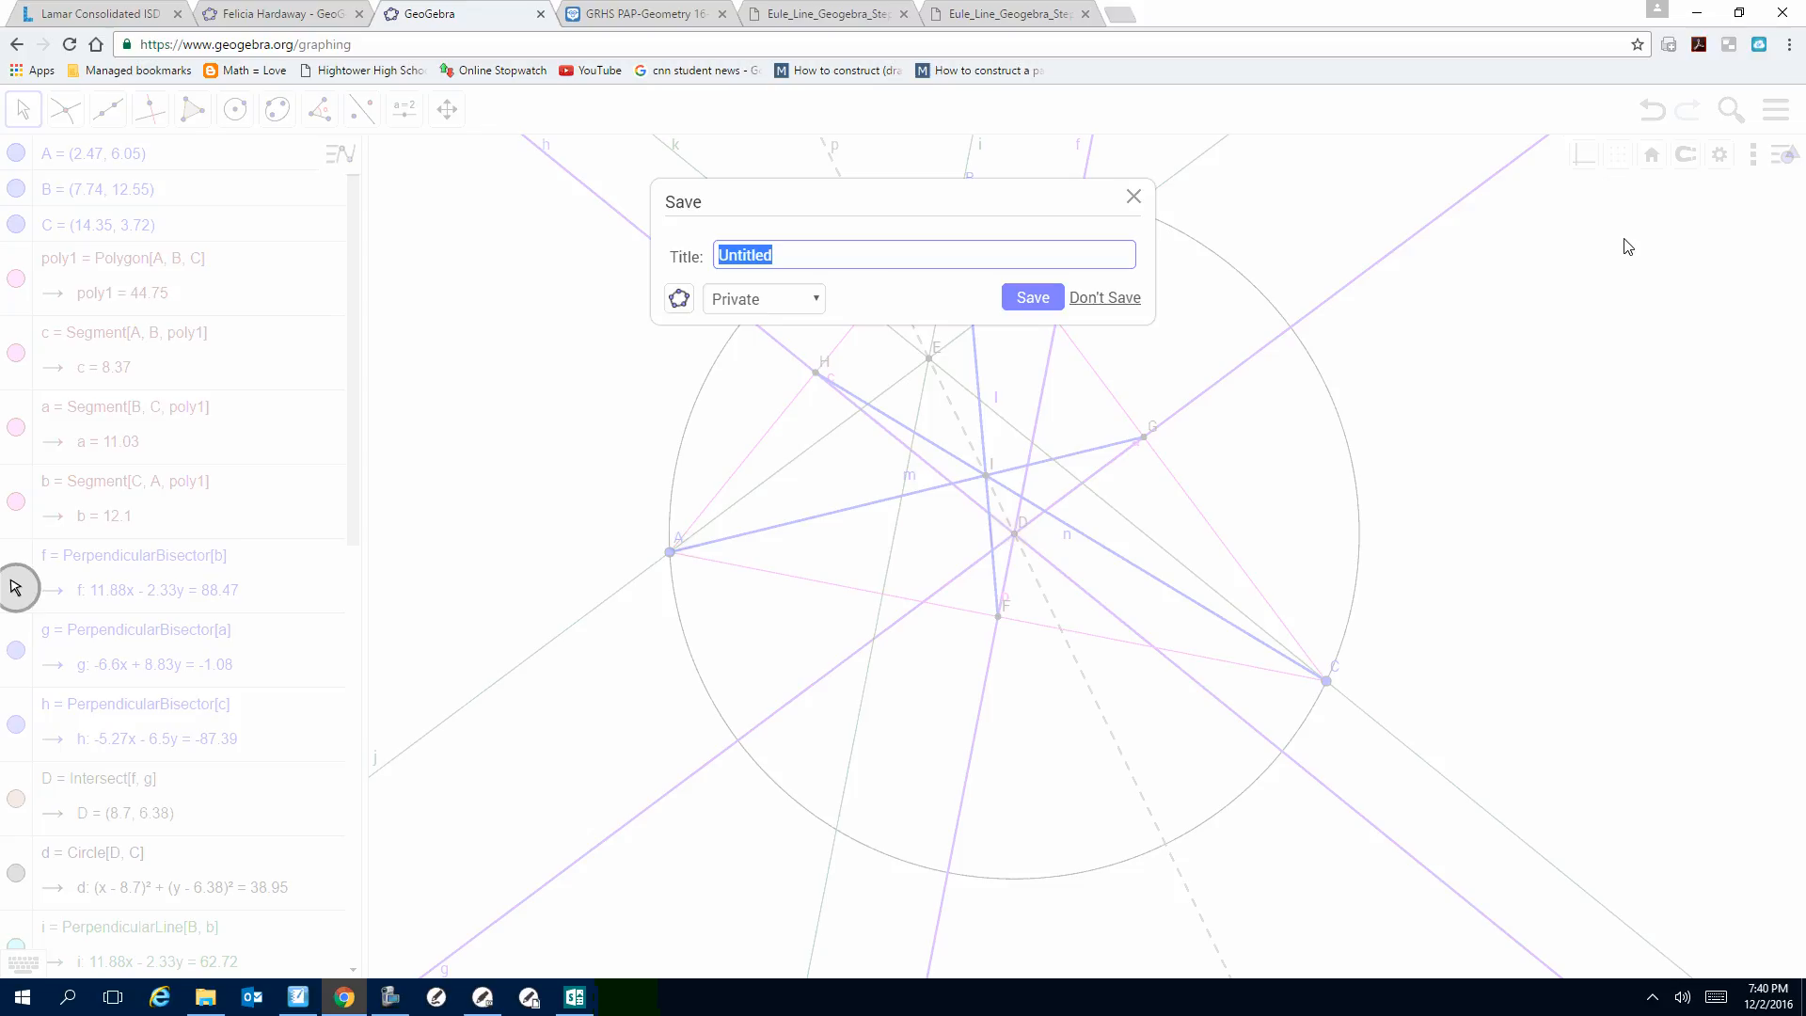
{"action": "type", "text": "Euler Line"}
{"action": "key", "text": "BackSpace"}
{"action": "key", "text": "BackSpace"}
{"action": "key", "text": "BackSpace"}
{"action": "type", "text": "ine Cons"}
{"action": "key", "text": "BackSpace"}
{"action": "key", "text": "BackSpace"}
{"action": "key", "text": "BackSpace"}
{"action": "key", "text": "BackSpace"}
{"action": "type", "text": "Geogebra Co"}
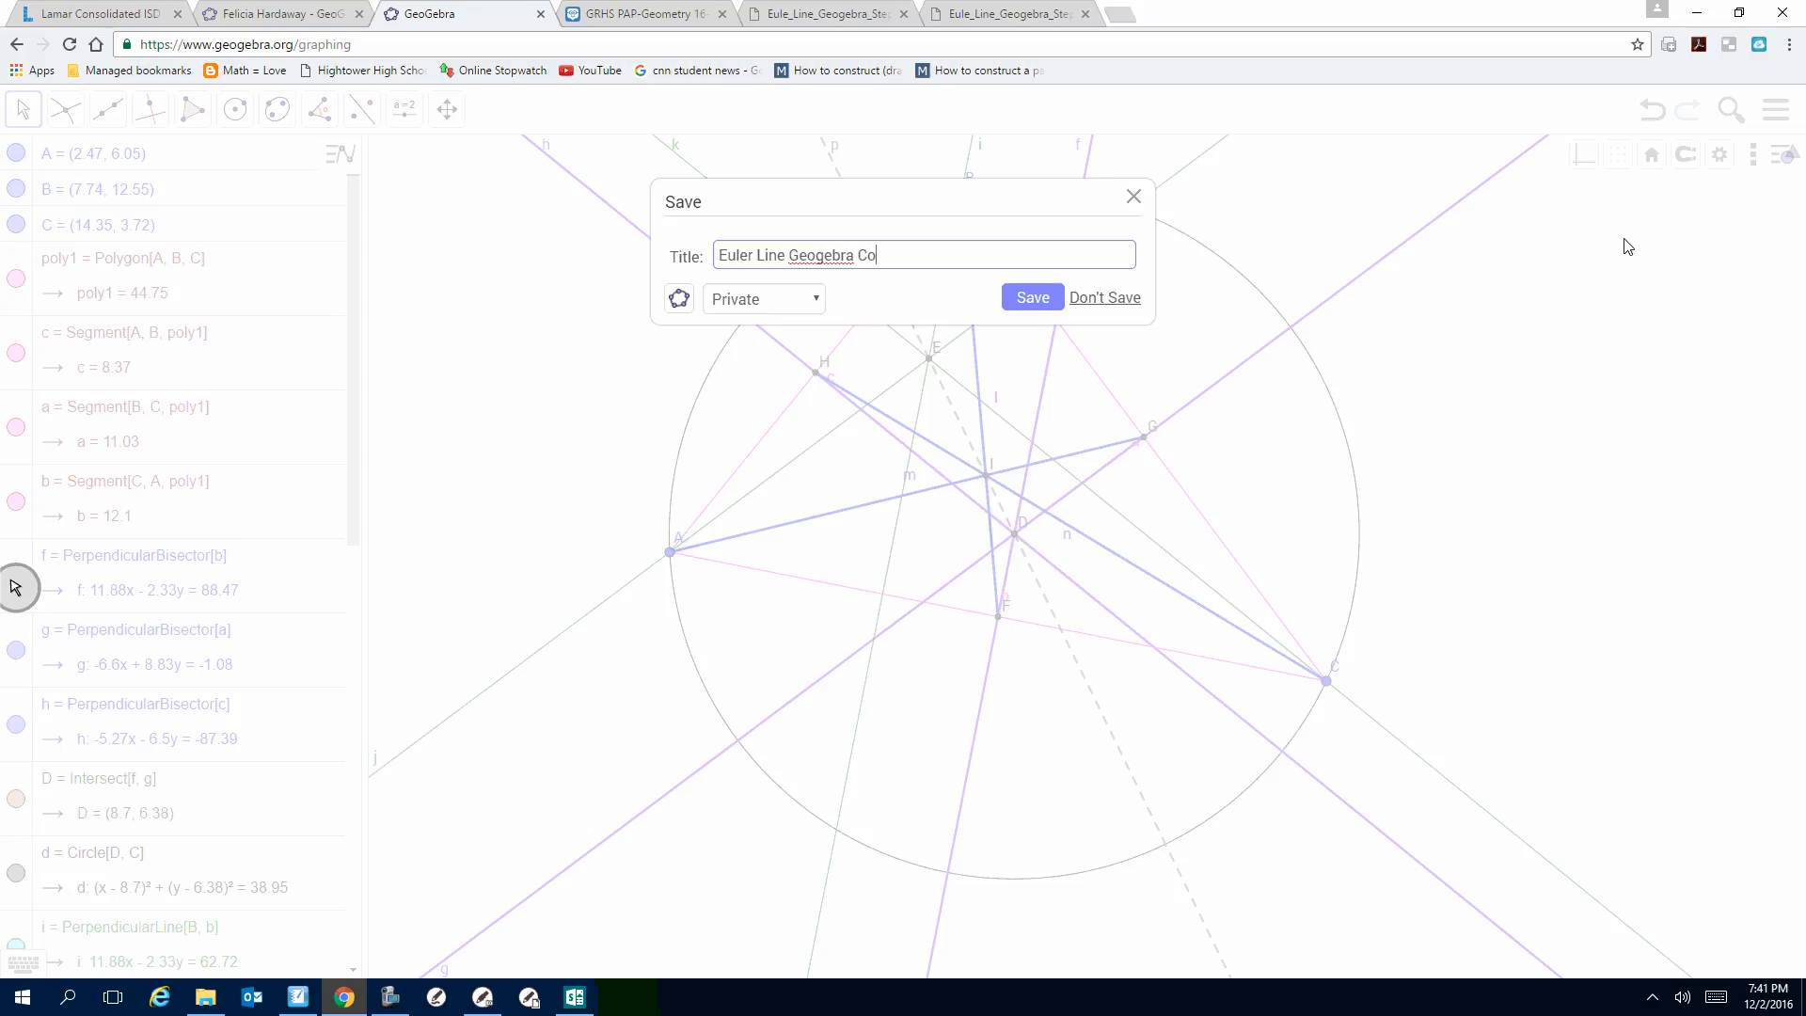
{"action": "key", "text": "BackSpace"}
{"action": "key", "text": "BackSpace"}
{"action": "key", "text": "BackSpace"}
{"action": "key", "text": "BackSpace"}
{"action": "key", "text": "BackSpace"}
{"action": "key", "text": "BackSpace"}
{"action": "key", "text": "BackSpace"}
{"action": "key", "text": "BackSpace"}
{"action": "key", "text": "BackSpace"}
{"action": "key", "text": "BackSpace"}
{"action": "key", "text": "BackSpace"}
{"action": "type", "text": "Part"}
{"action": "left_click", "coordinate": [1037, 301]}
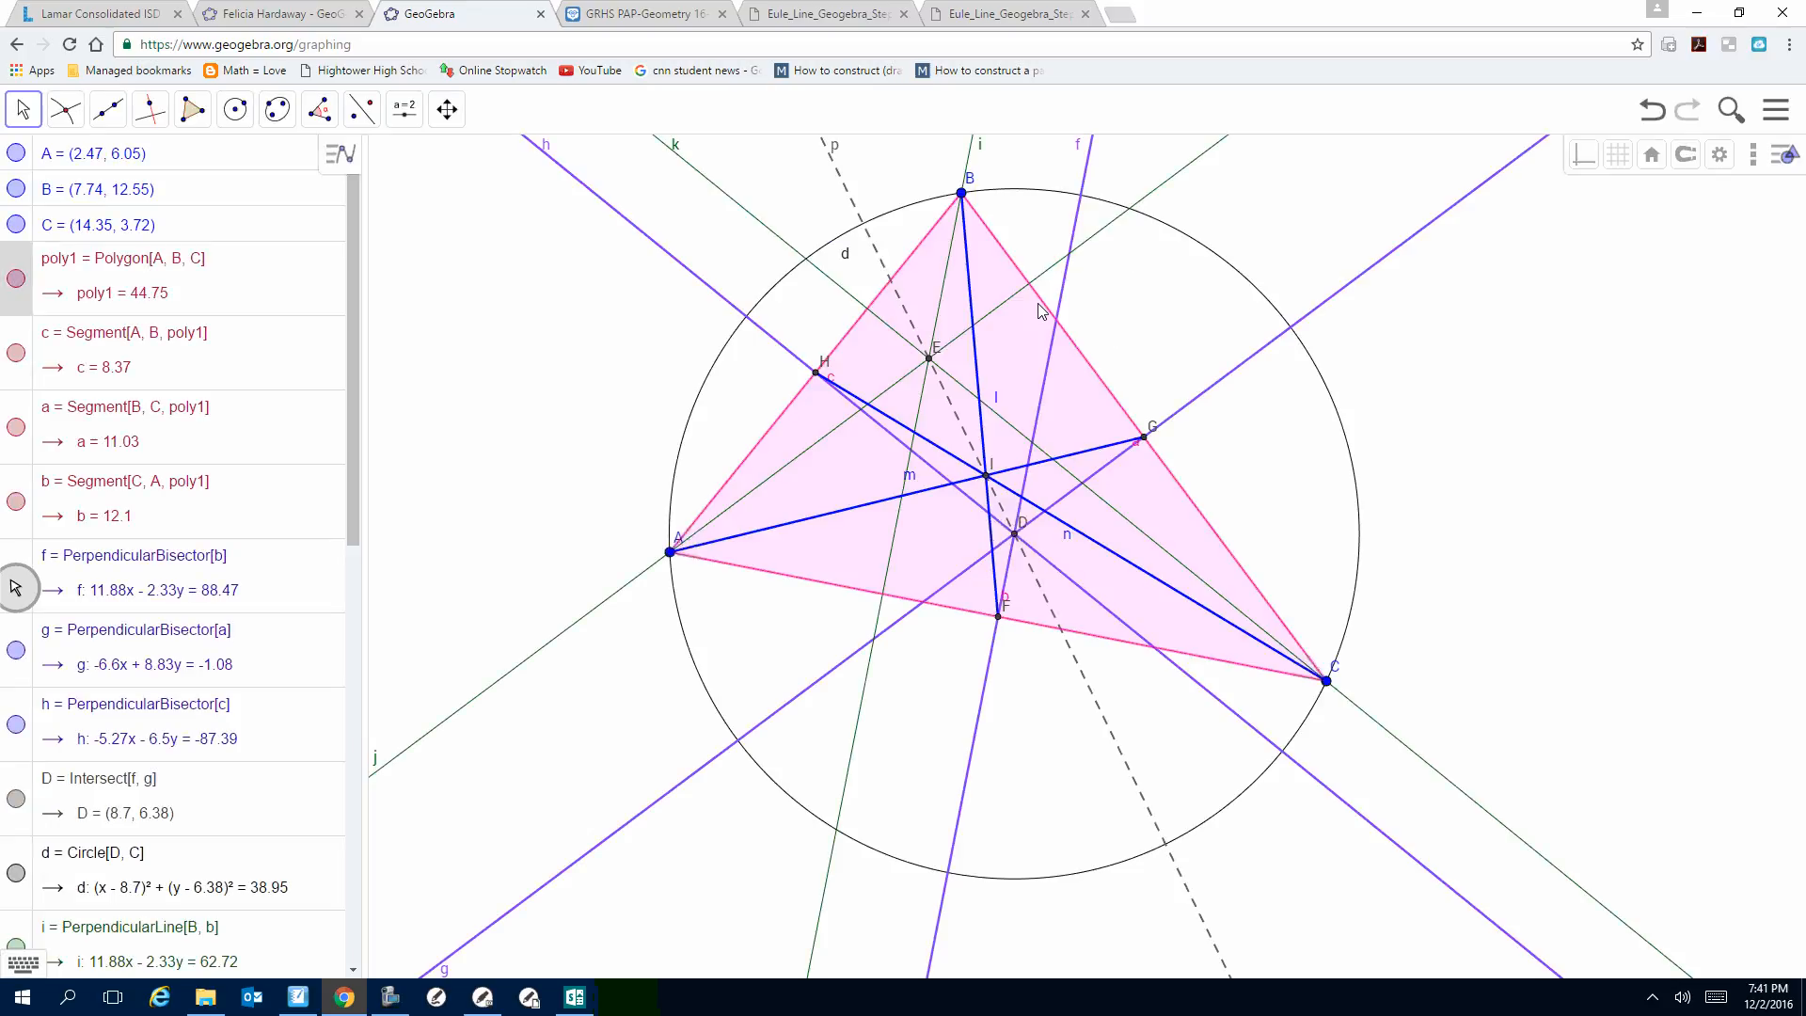
Step: Close the construction, leaving its page, and switch to the GeoGebra materials page
{"action": "left_click", "coordinate": [541, 14]}
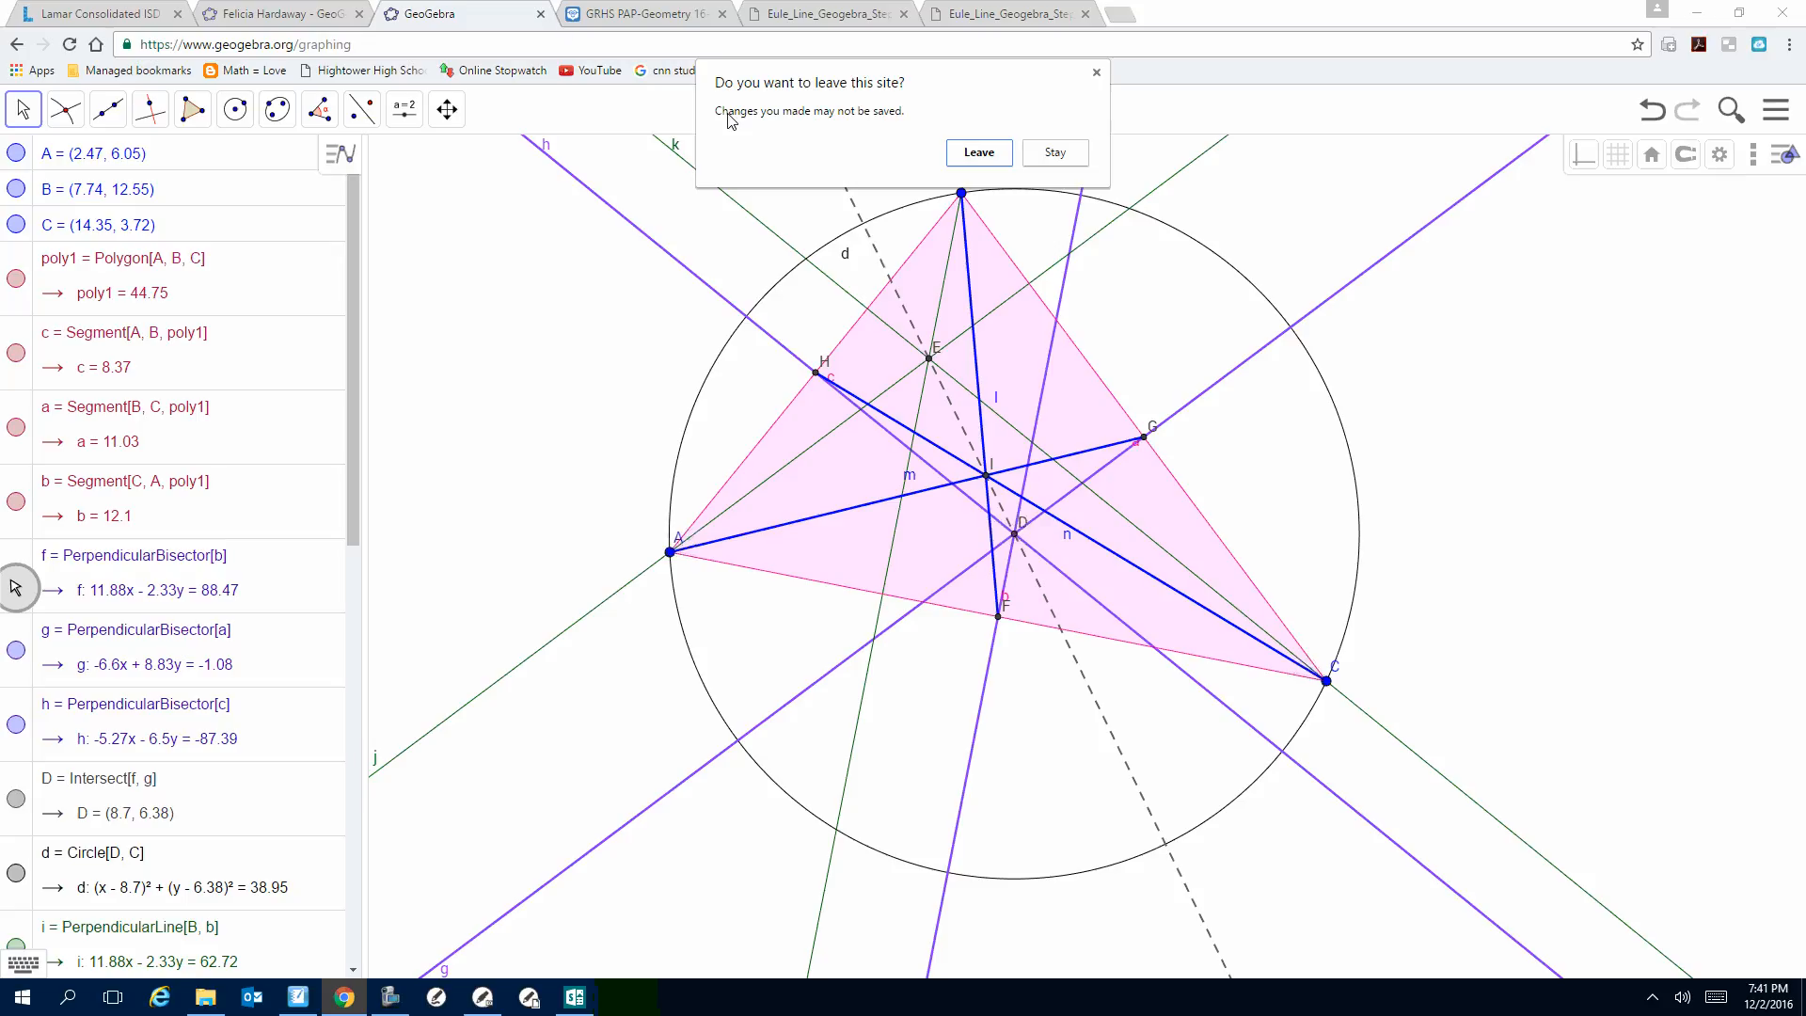
{"action": "left_click", "coordinate": [983, 155]}
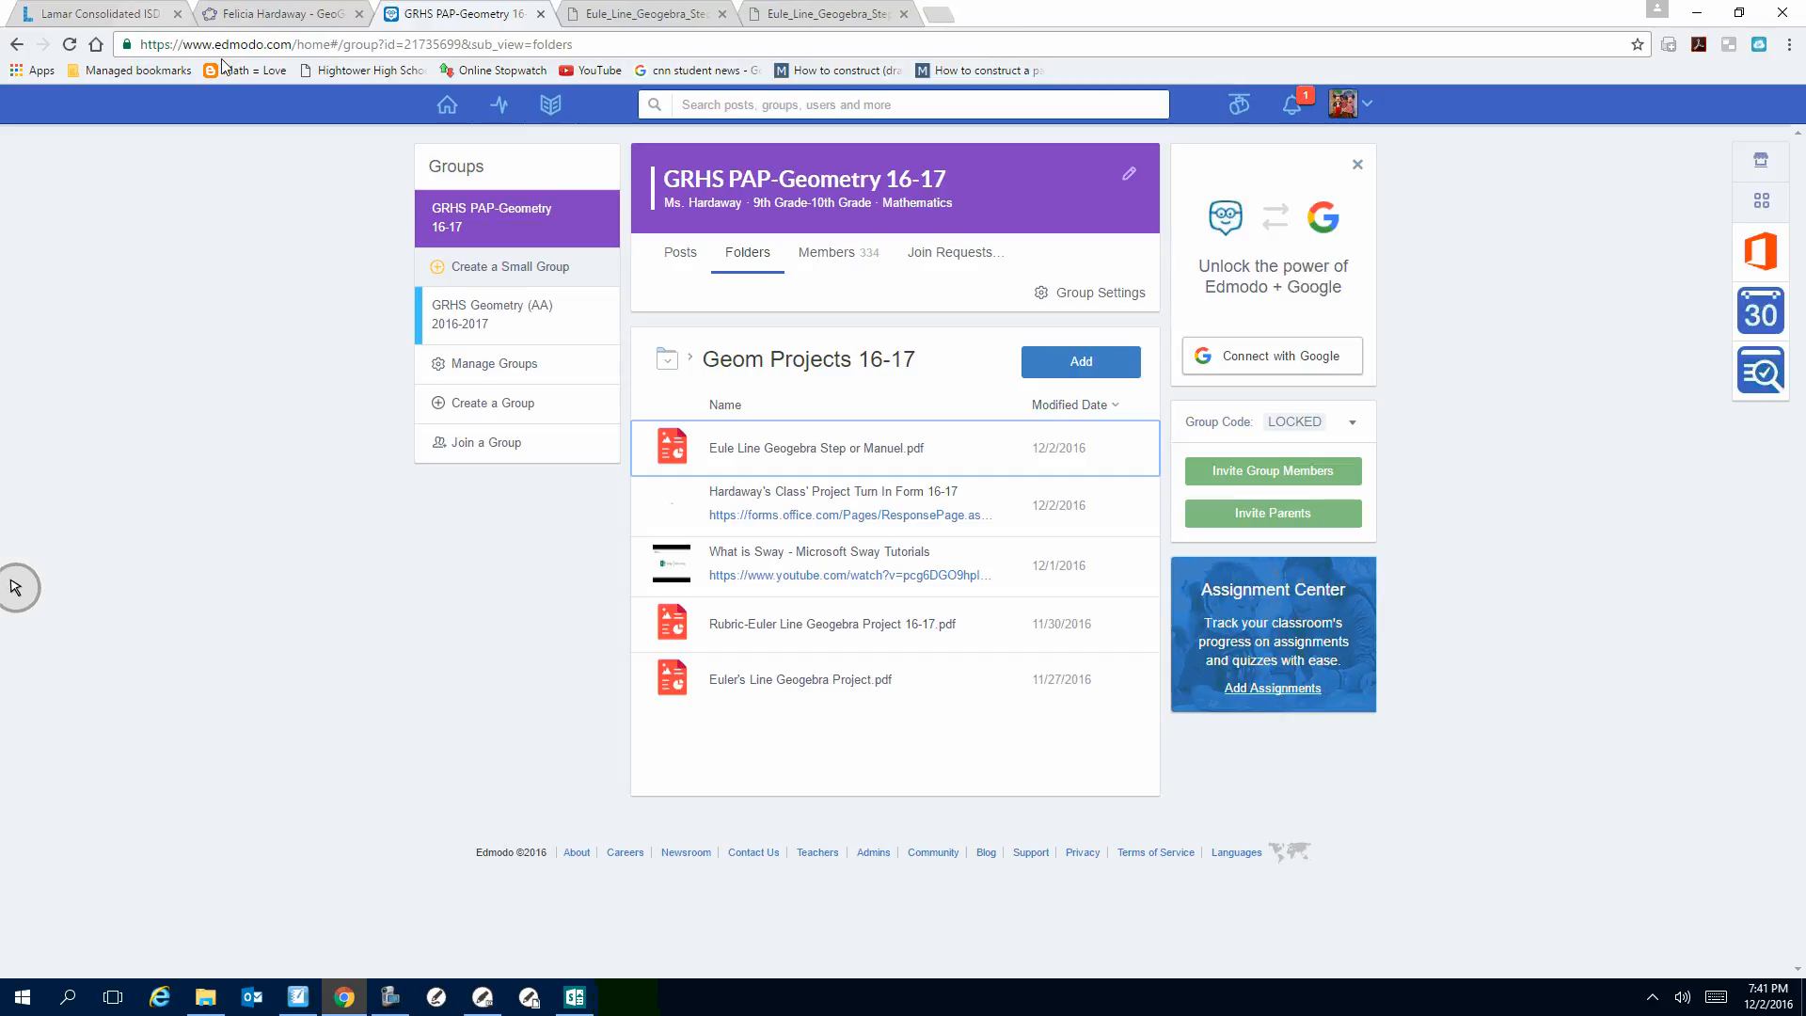
{"action": "left_click", "coordinate": [282, 16]}
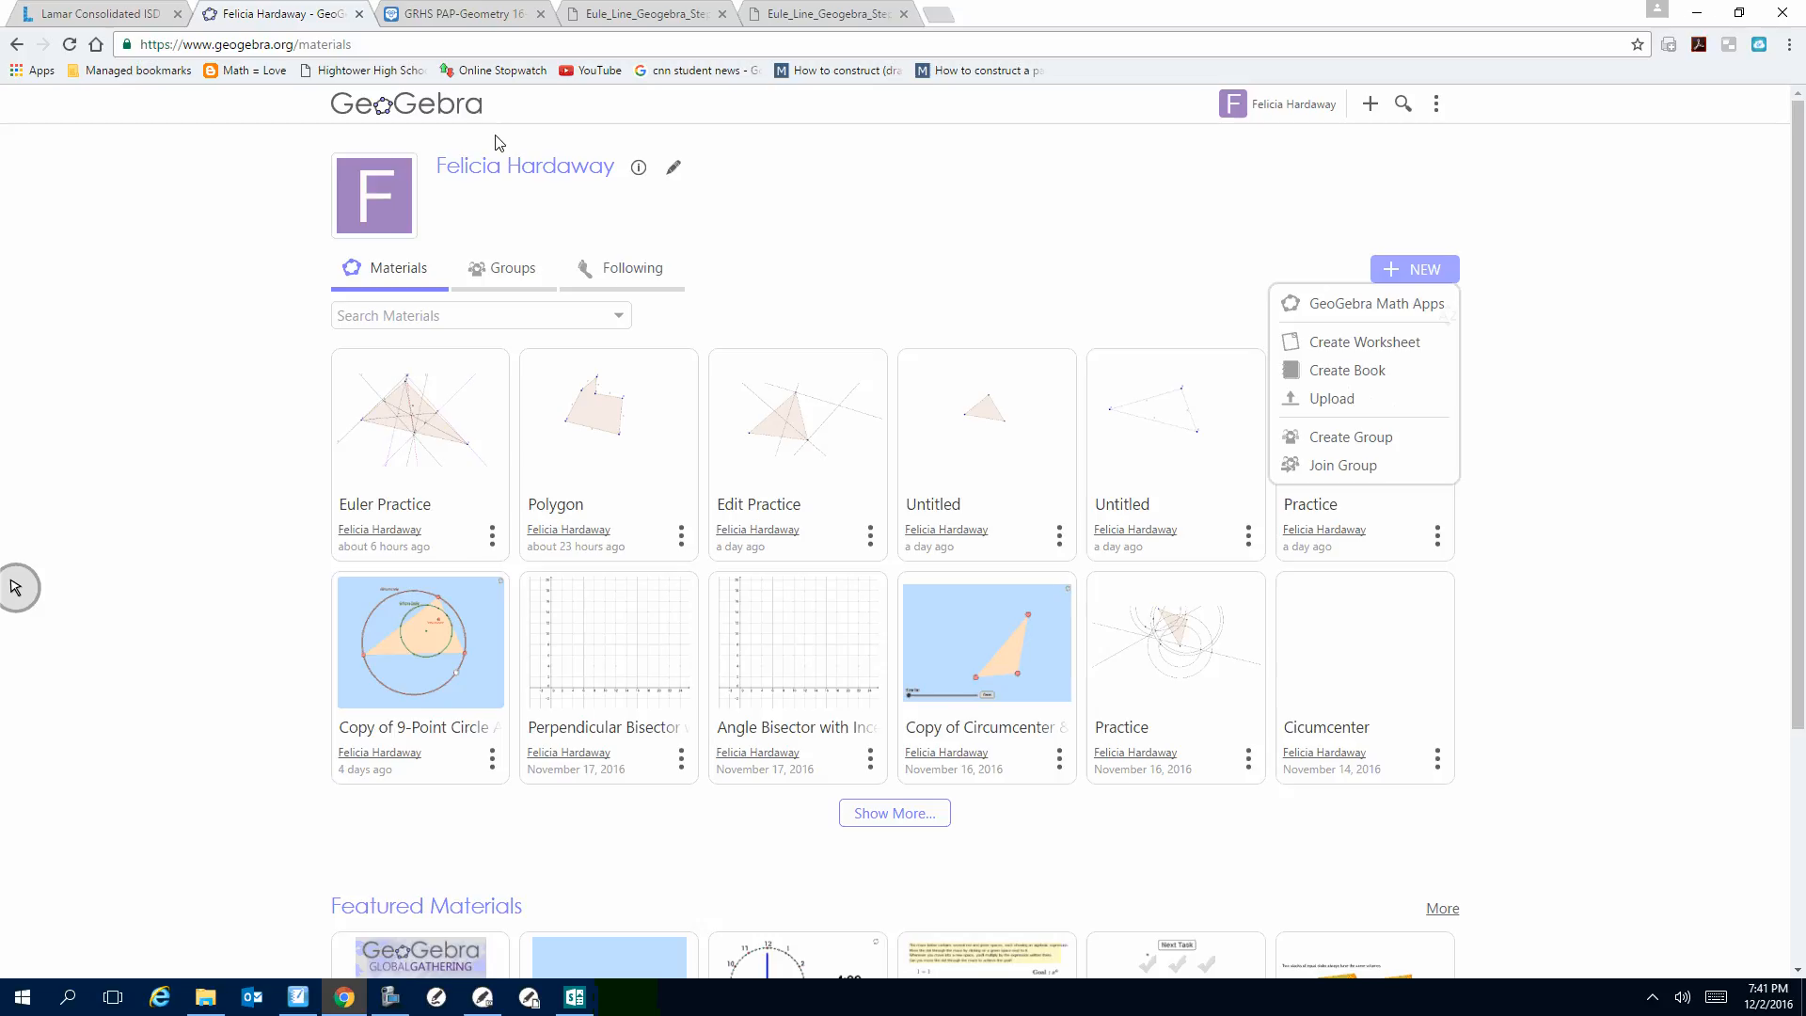
Step: Check the material filters and expand the materials list to look for the saved Euler line construction
{"action": "left_click", "coordinate": [568, 316]}
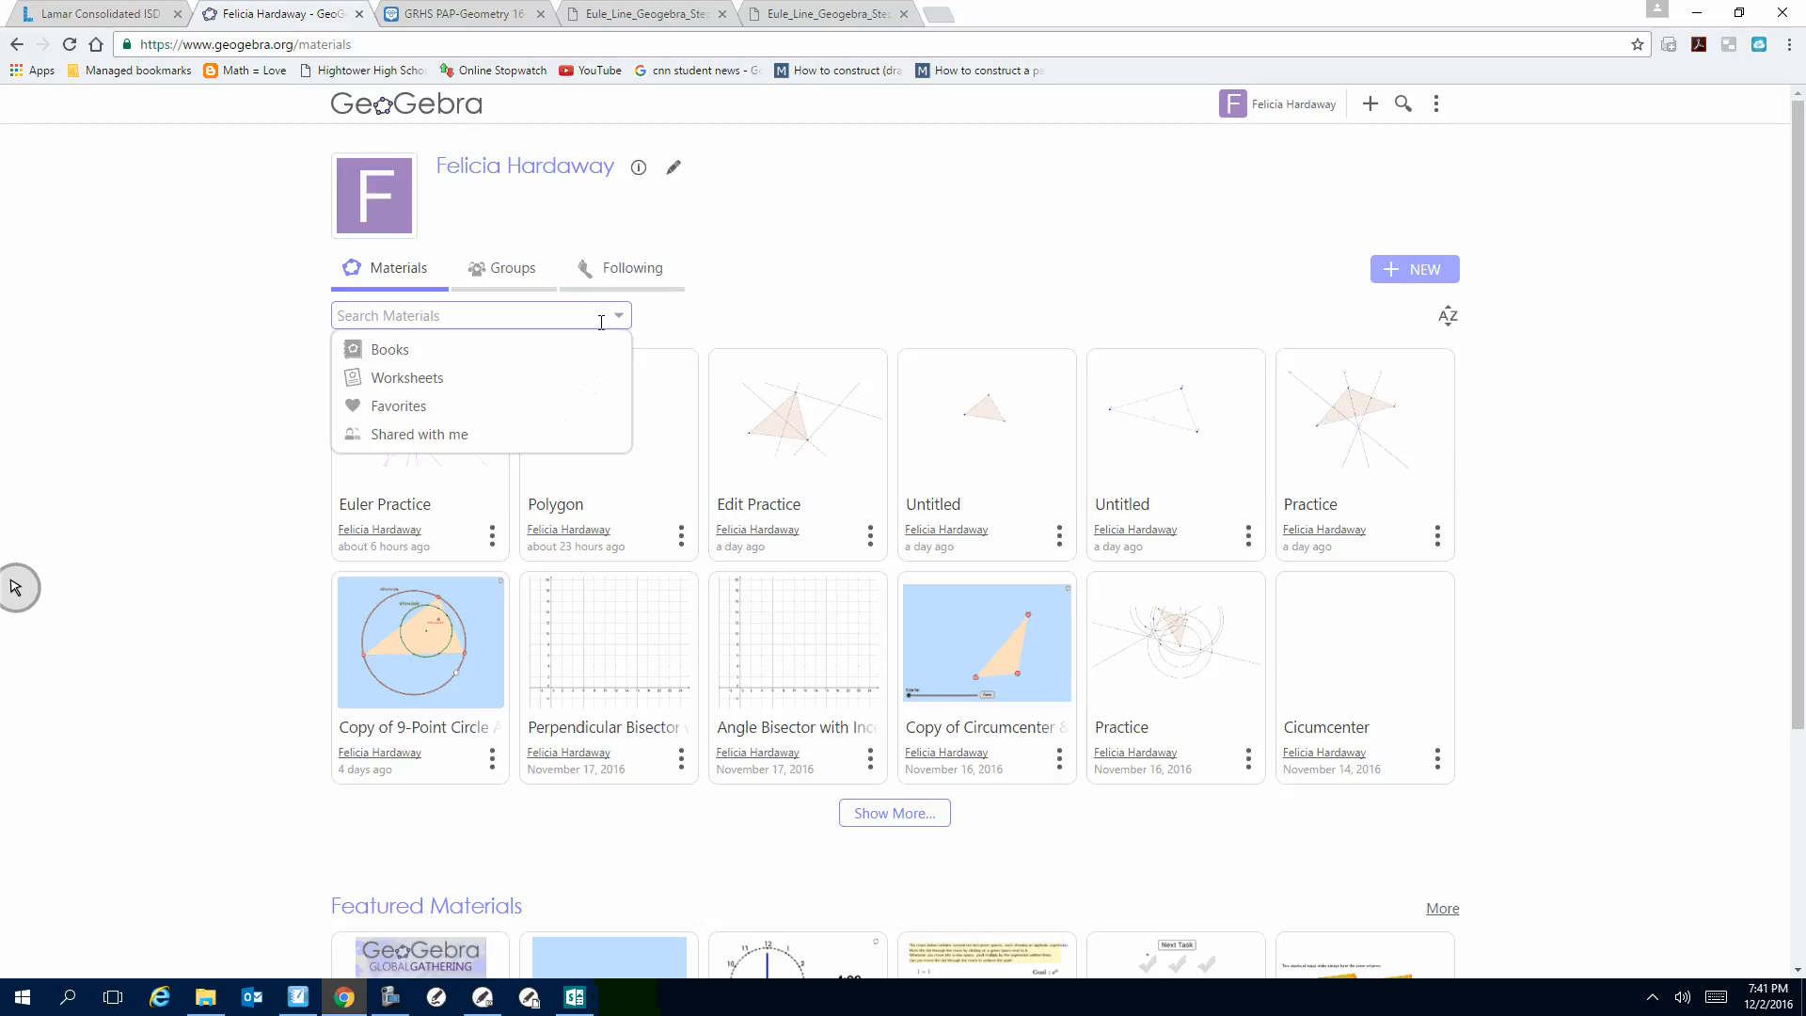
{"action": "left_click", "coordinate": [616, 323]}
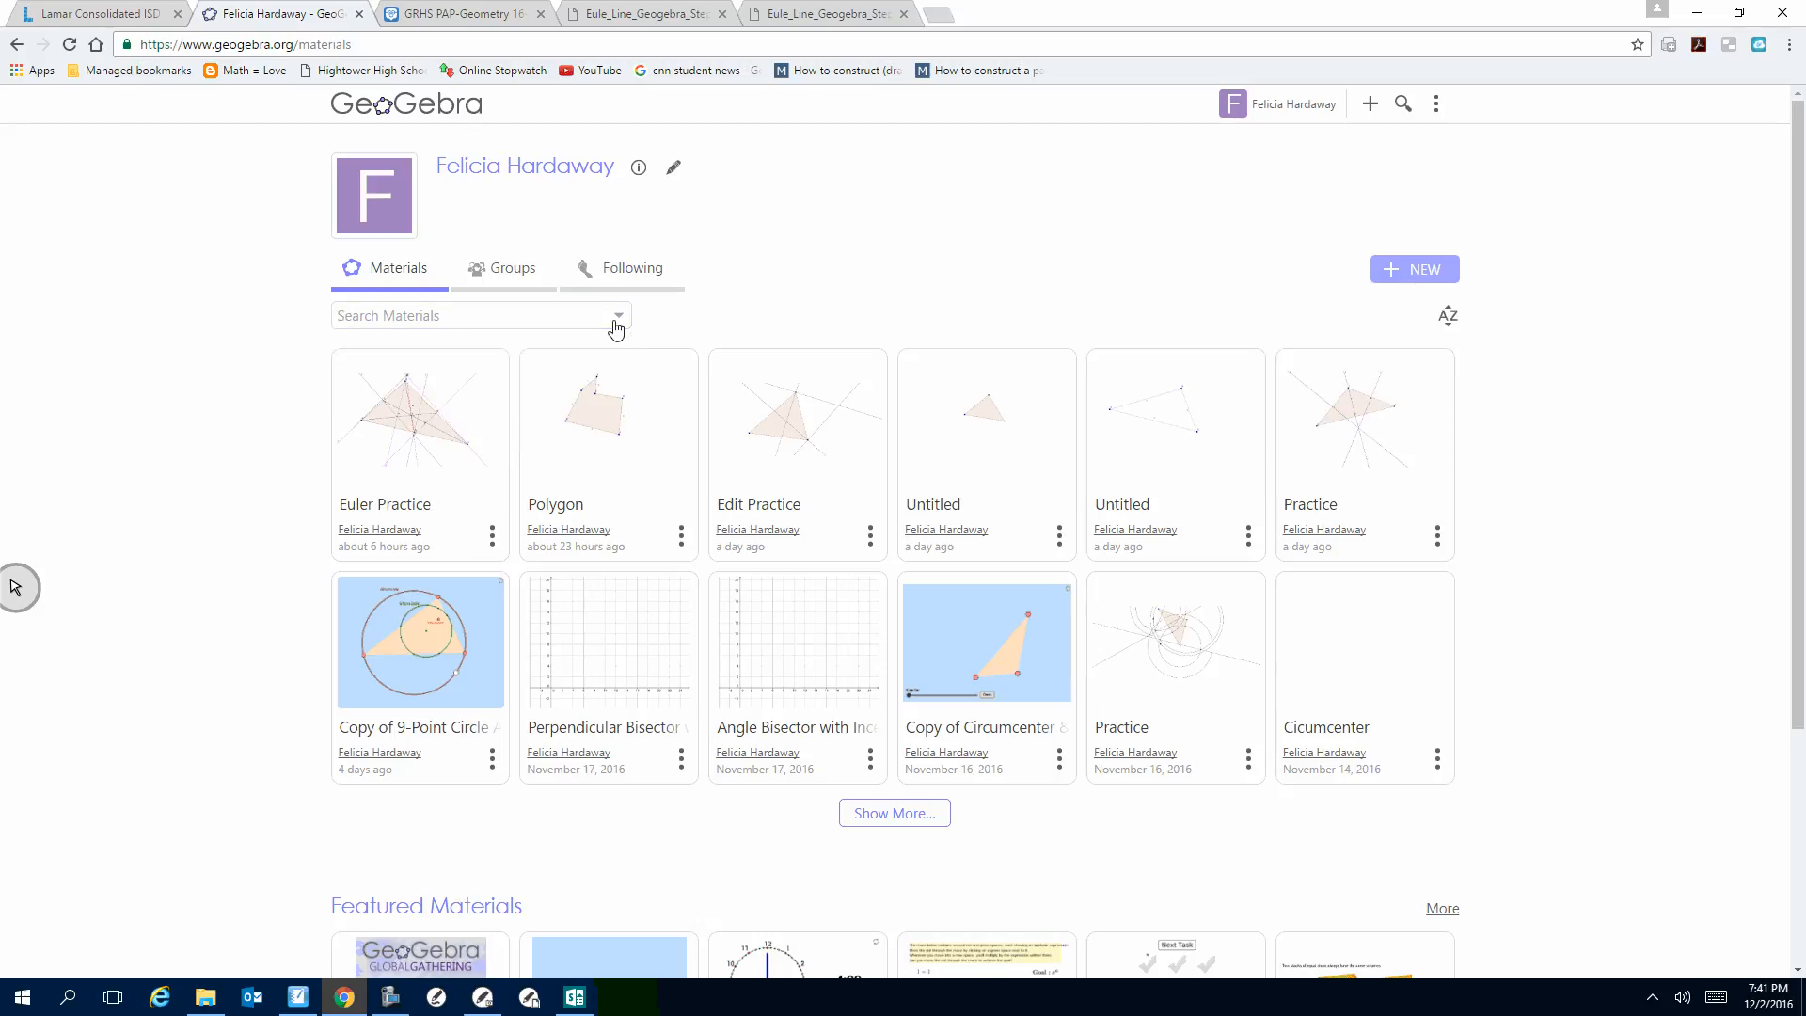
{"action": "left_click", "coordinate": [617, 324]}
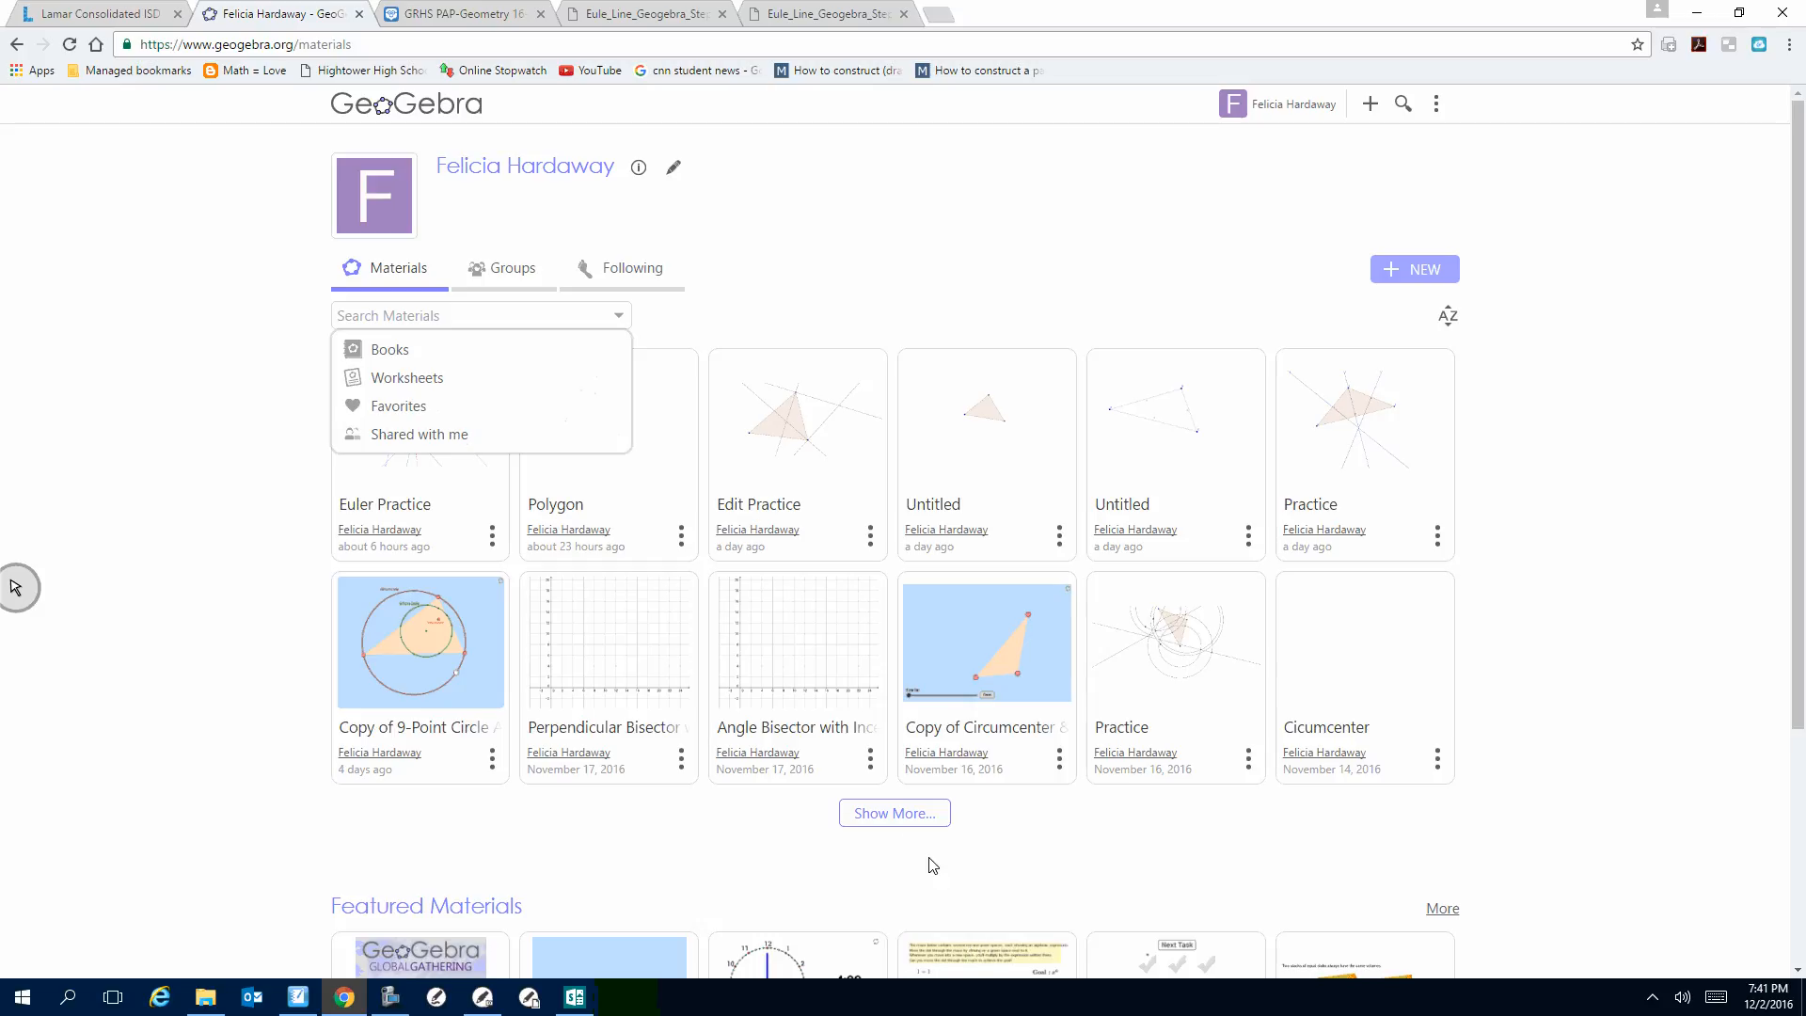
{"action": "left_click", "coordinate": [909, 817]}
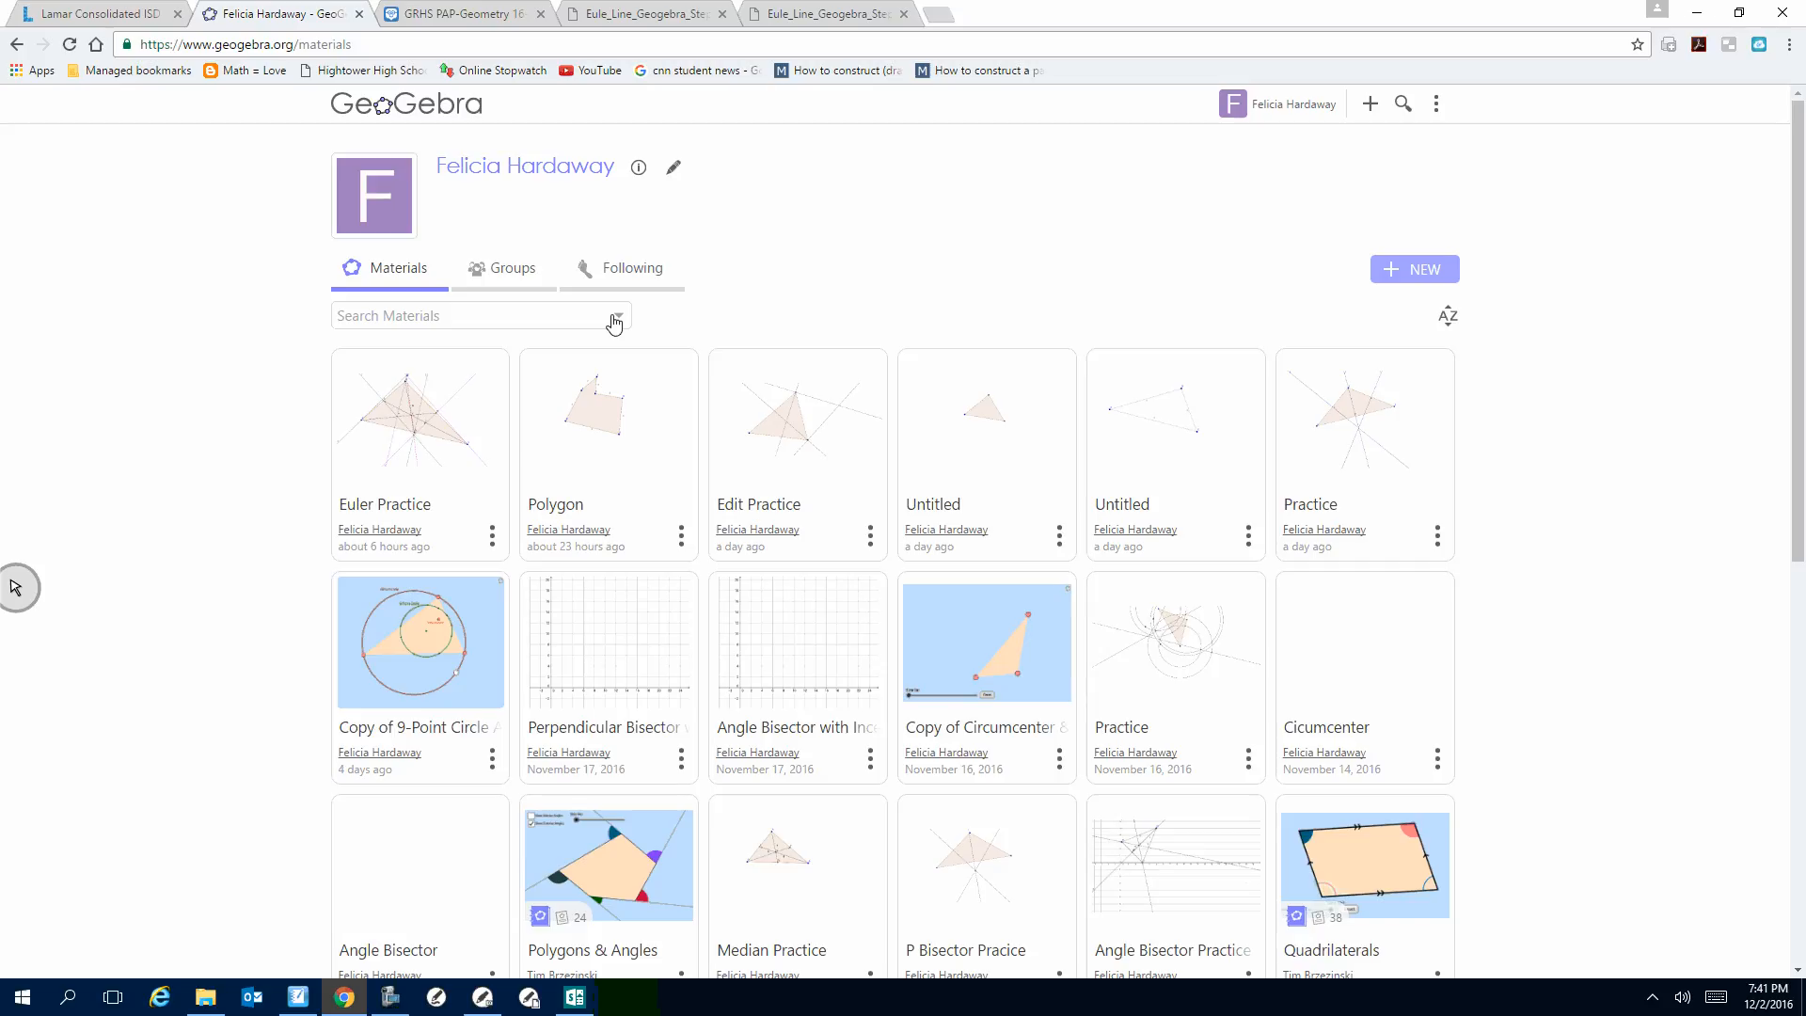
{"action": "left_click", "coordinate": [390, 997]}
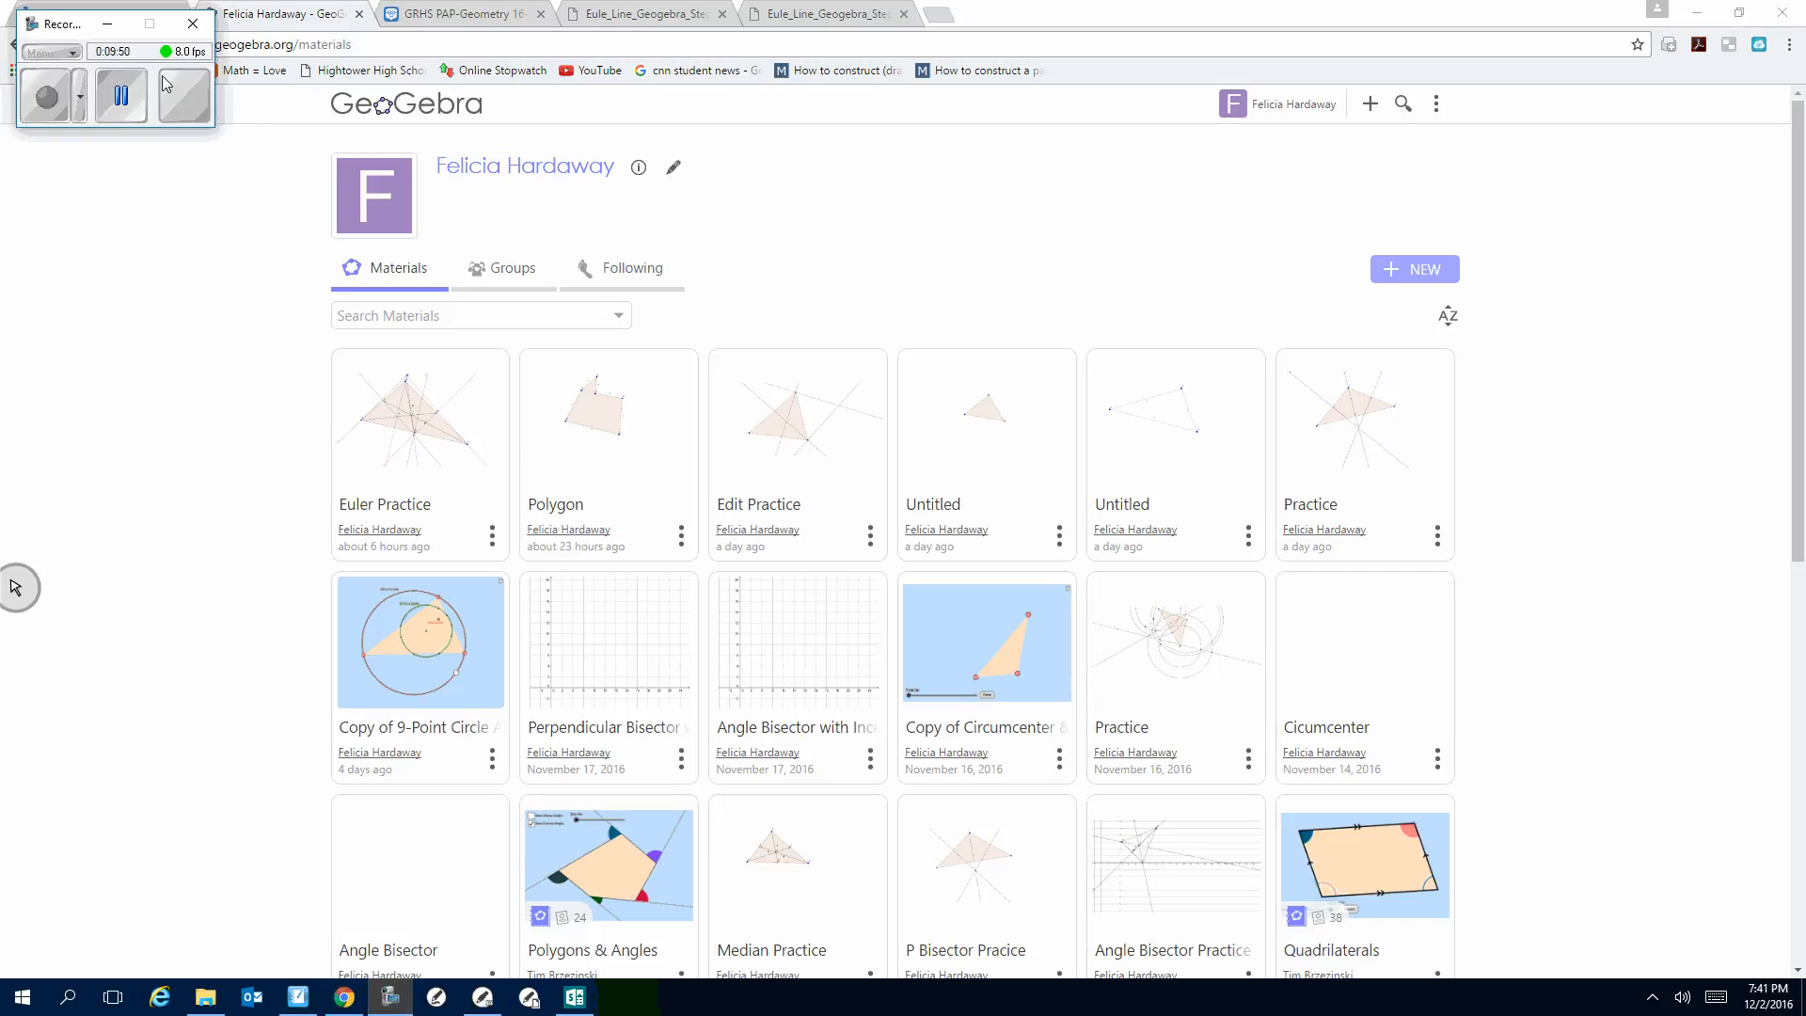
{"action": "left_click", "coordinate": [120, 95]}
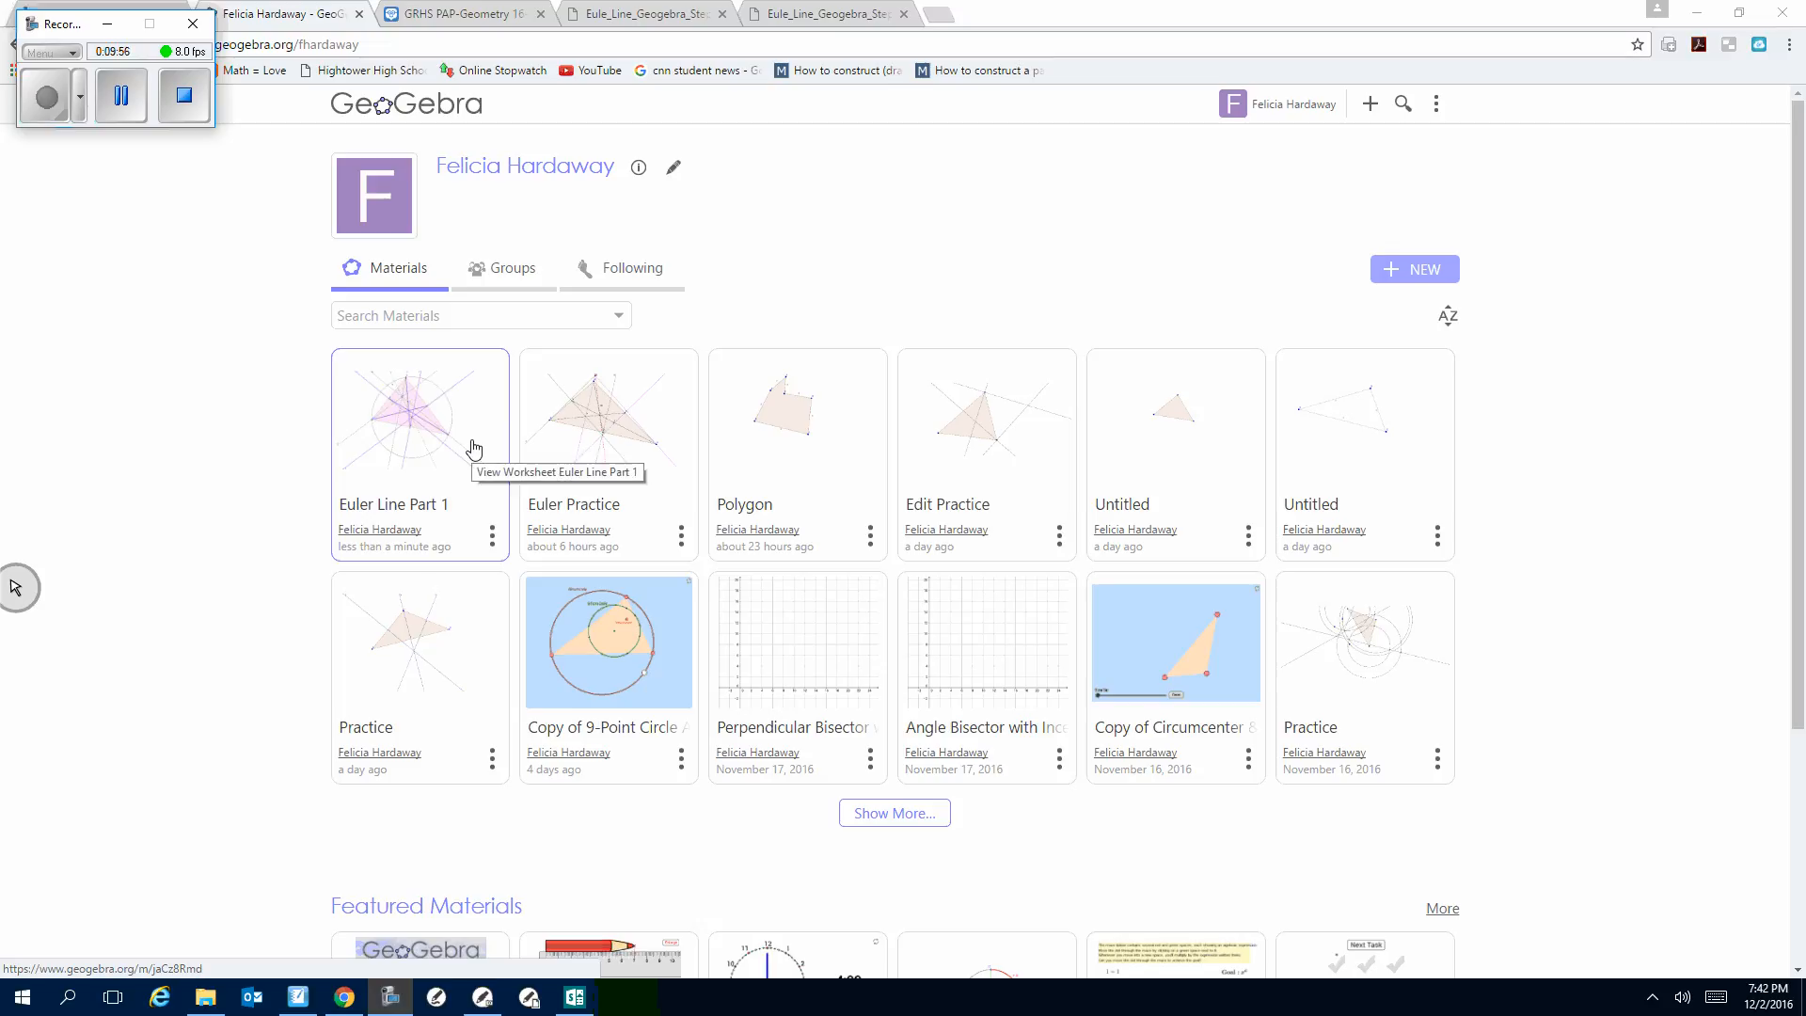
Step: Open the saved "Euler Line Part 1" worksheet with the GeoGebra App
{"action": "left_click", "coordinate": [490, 528]}
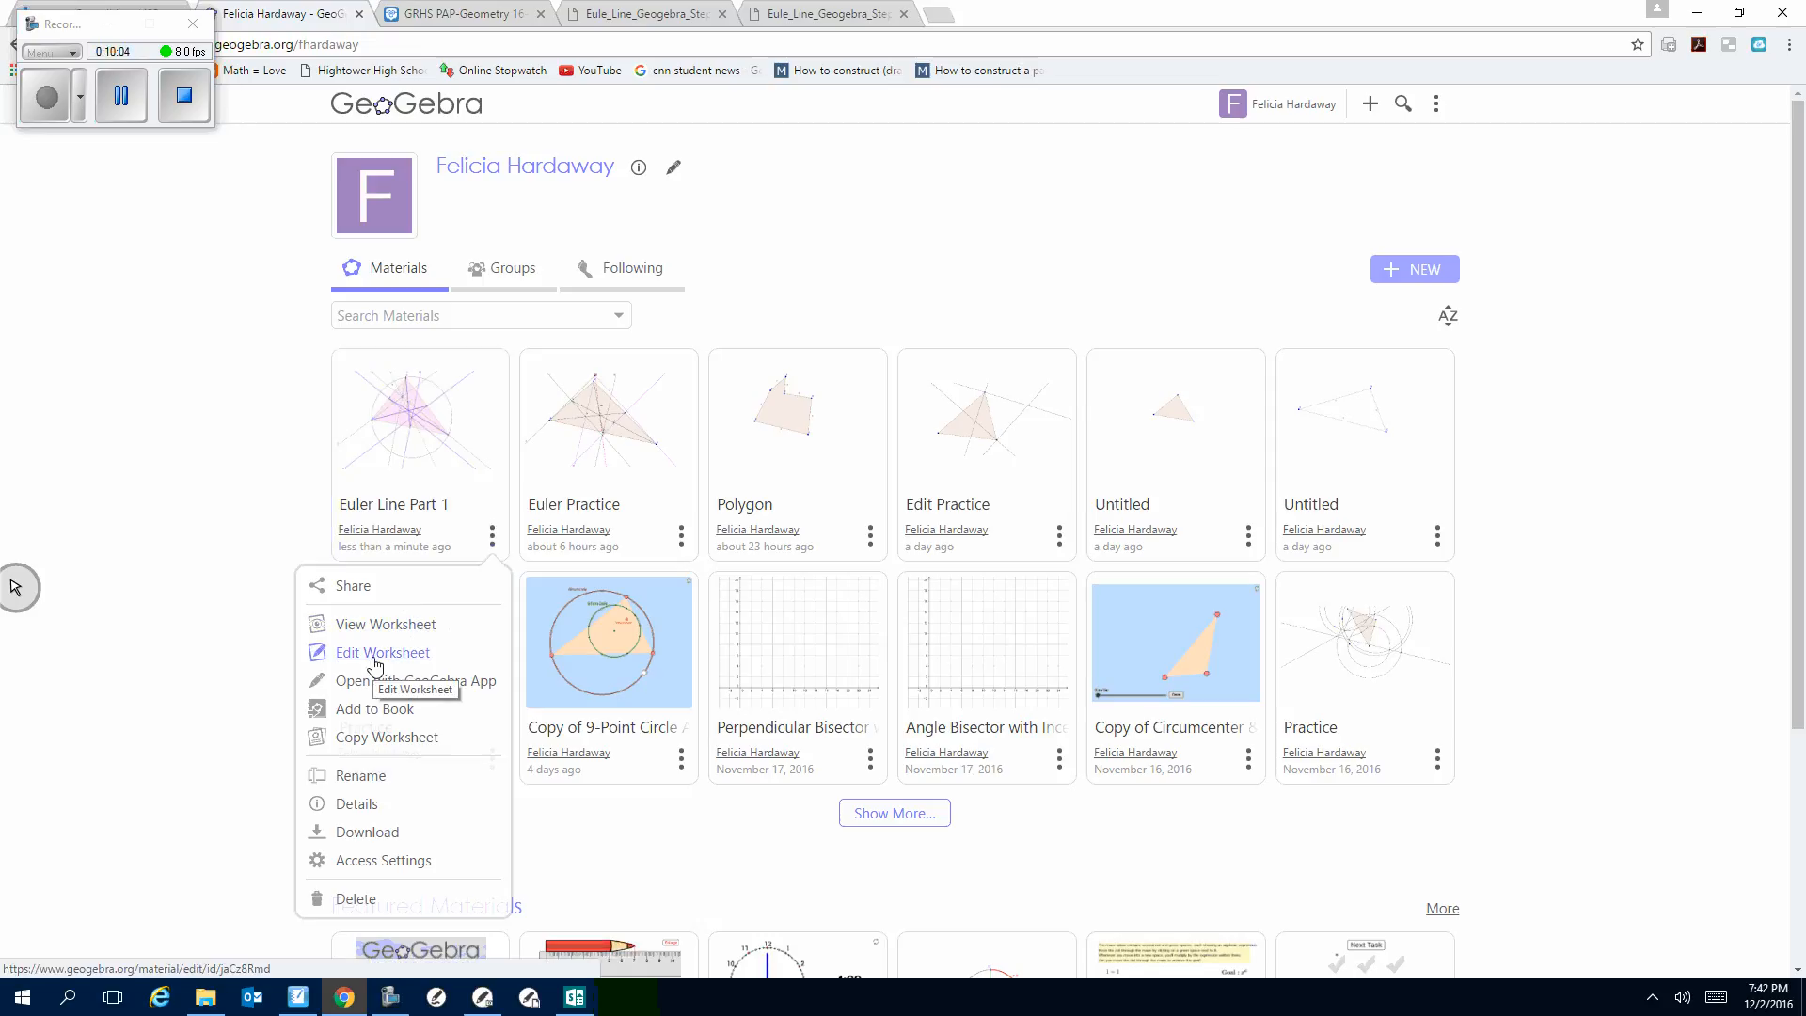
{"action": "left_click", "coordinate": [390, 690]}
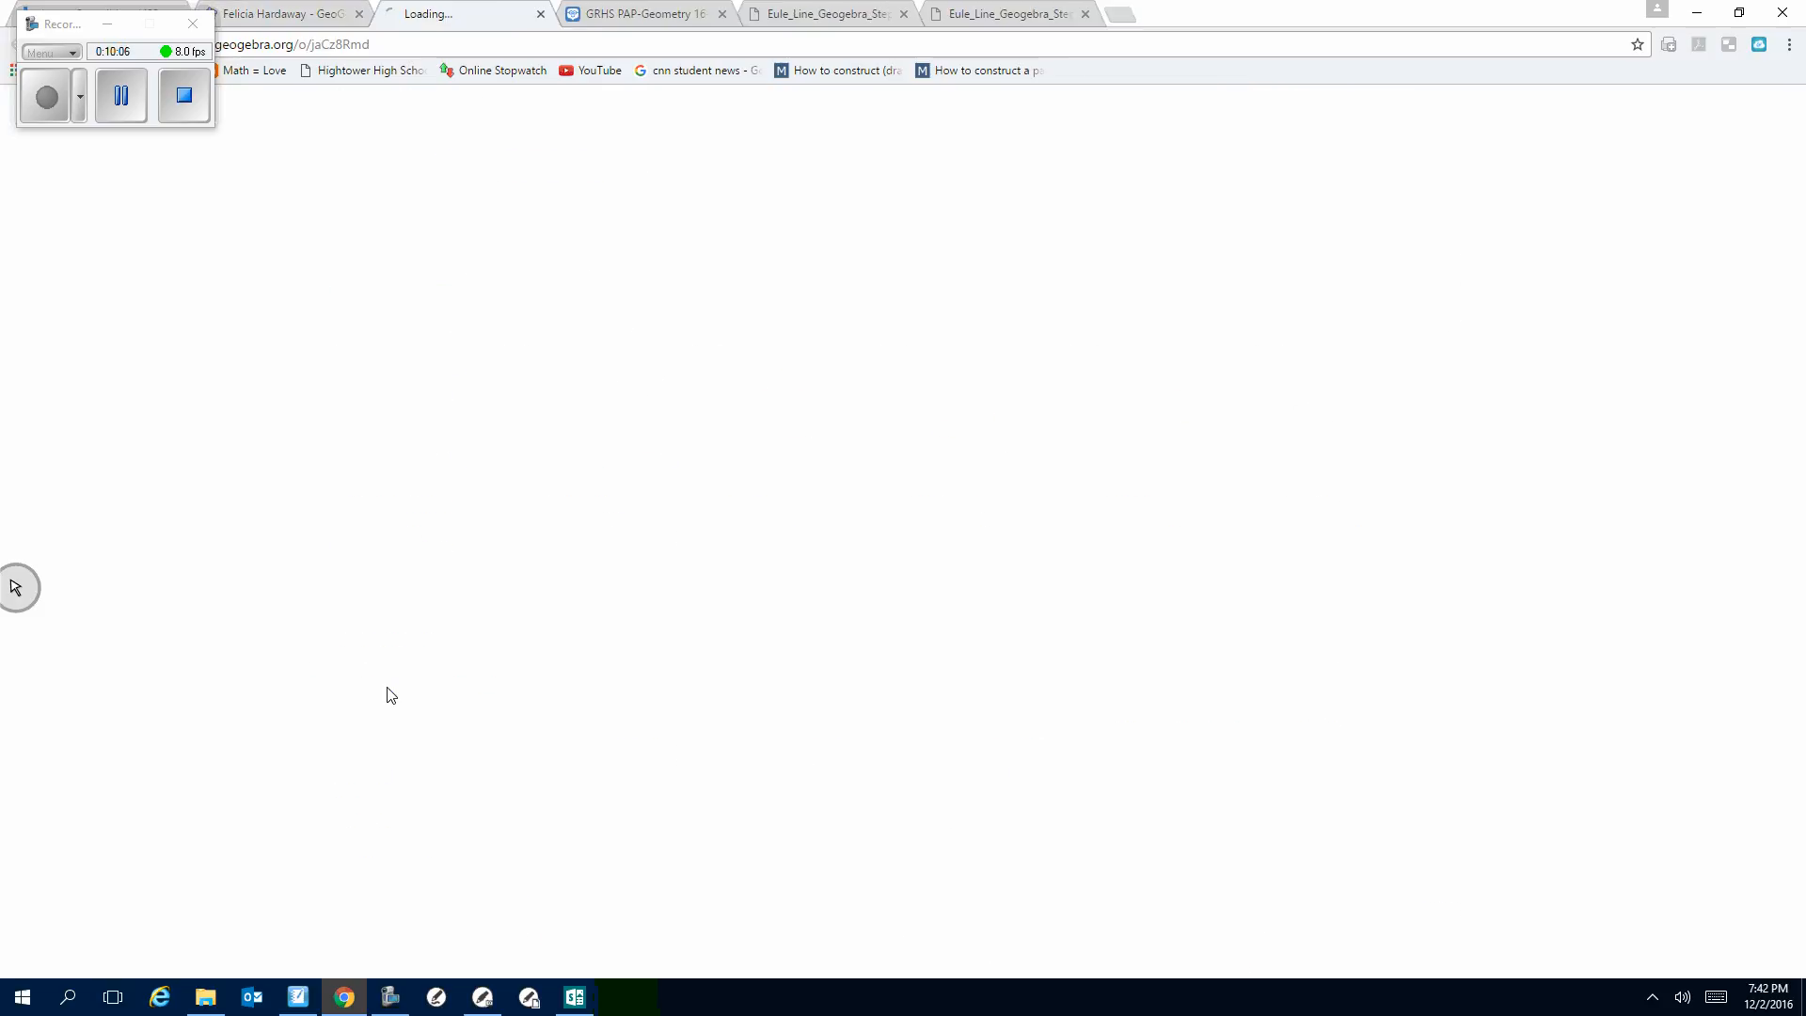